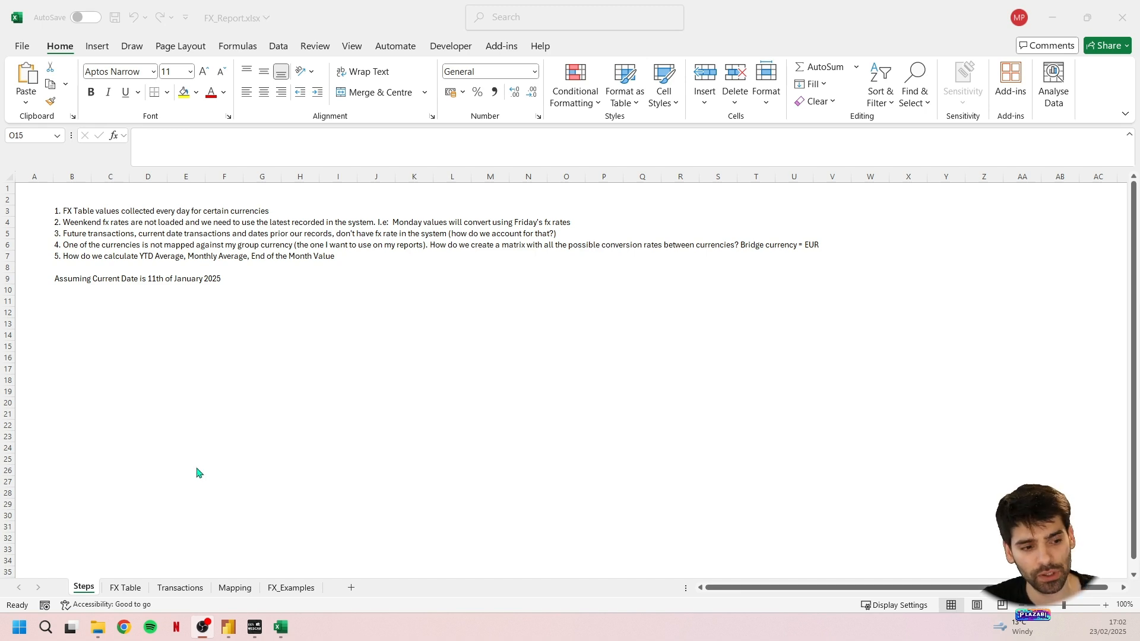
Step: Open the FX Table sheet and widen its Date column slightly
click(121, 588)
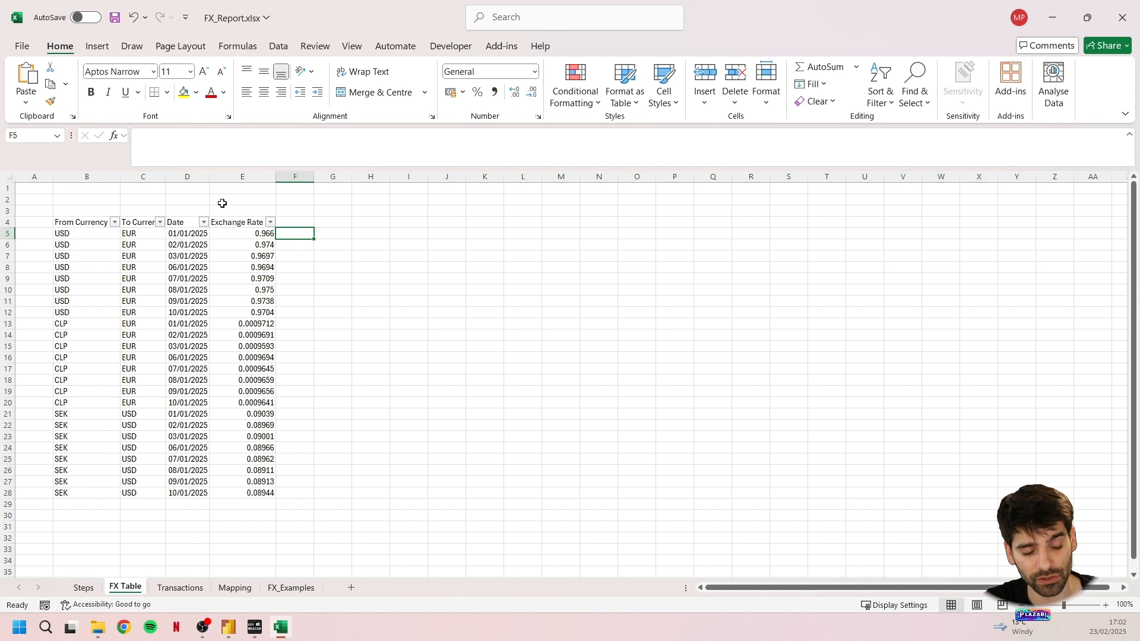
drag(209, 176, 217, 171)
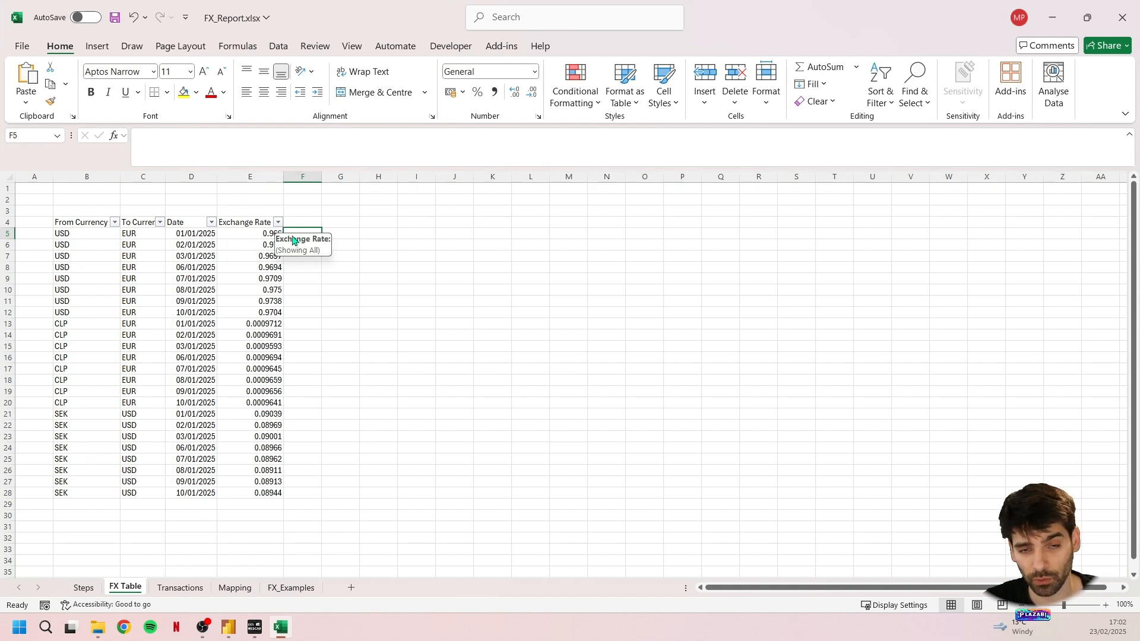
Step: Examine the USD to EUR rates around the missing weekend dates, 03/01/2025 and 06/01/2025, and the latest rate on 10/01/2025
drag(204, 257, 204, 266)
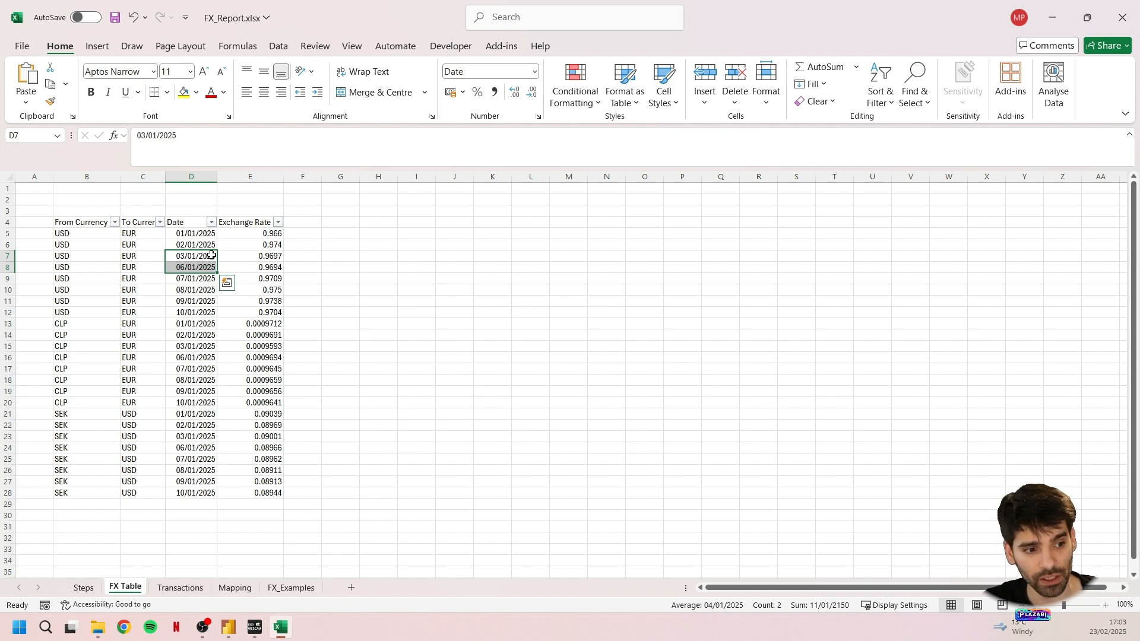
click(317, 267)
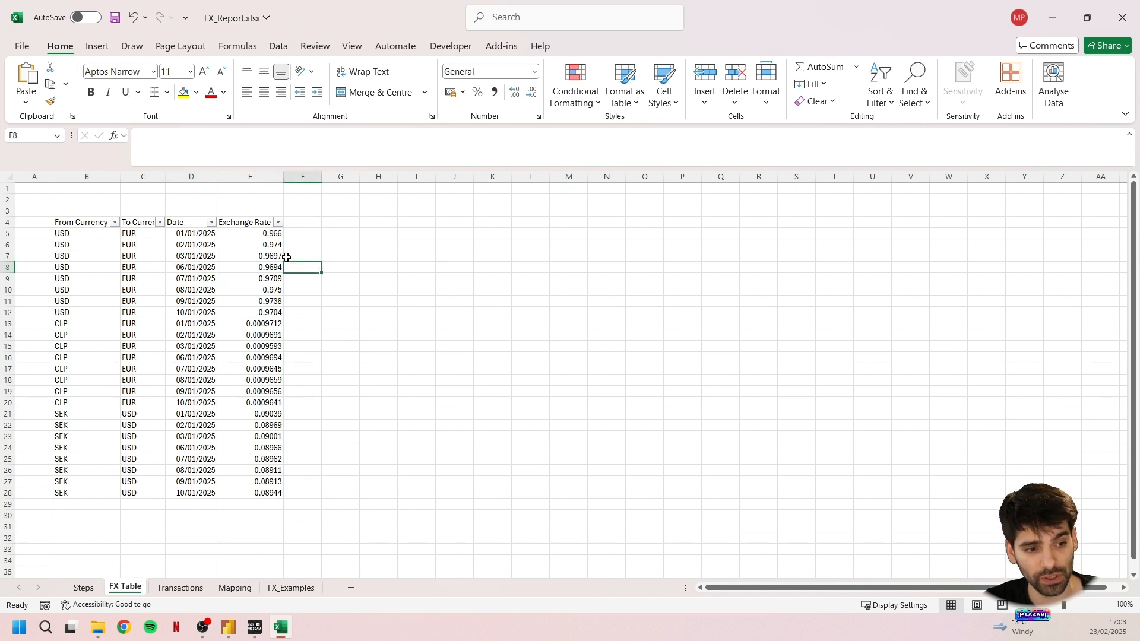
click(274, 254)
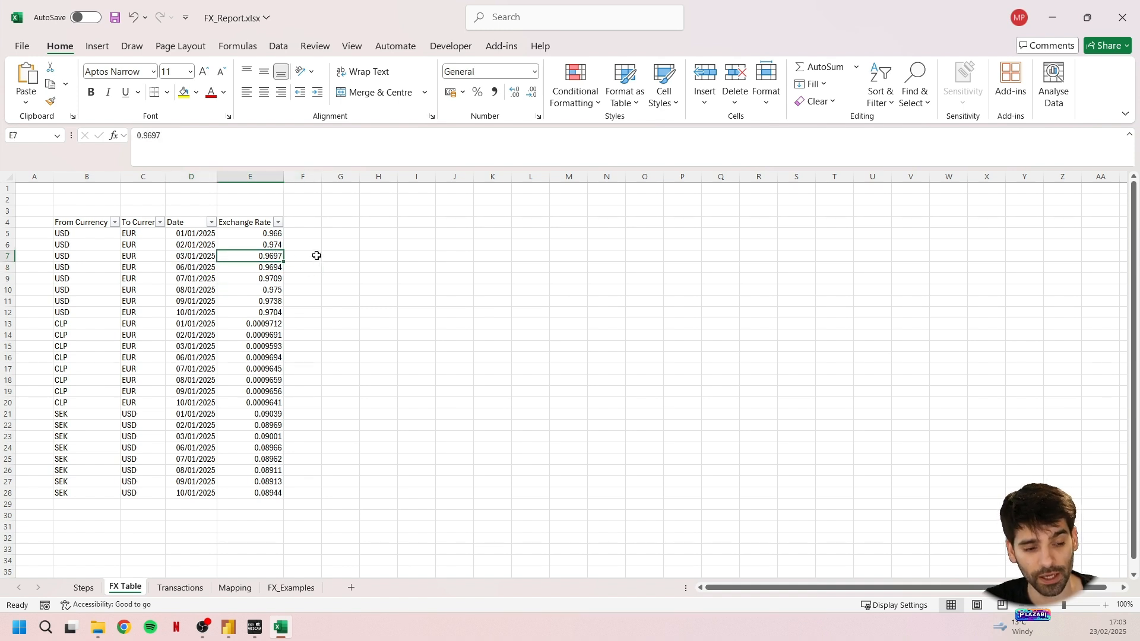
click(203, 310)
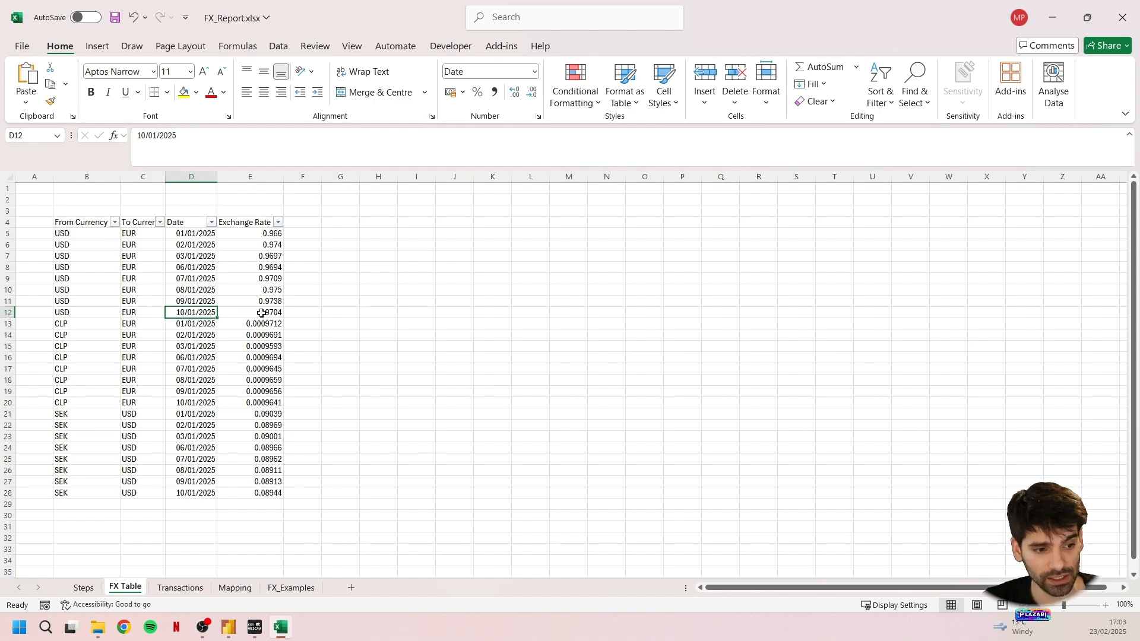
drag(272, 313, 202, 315)
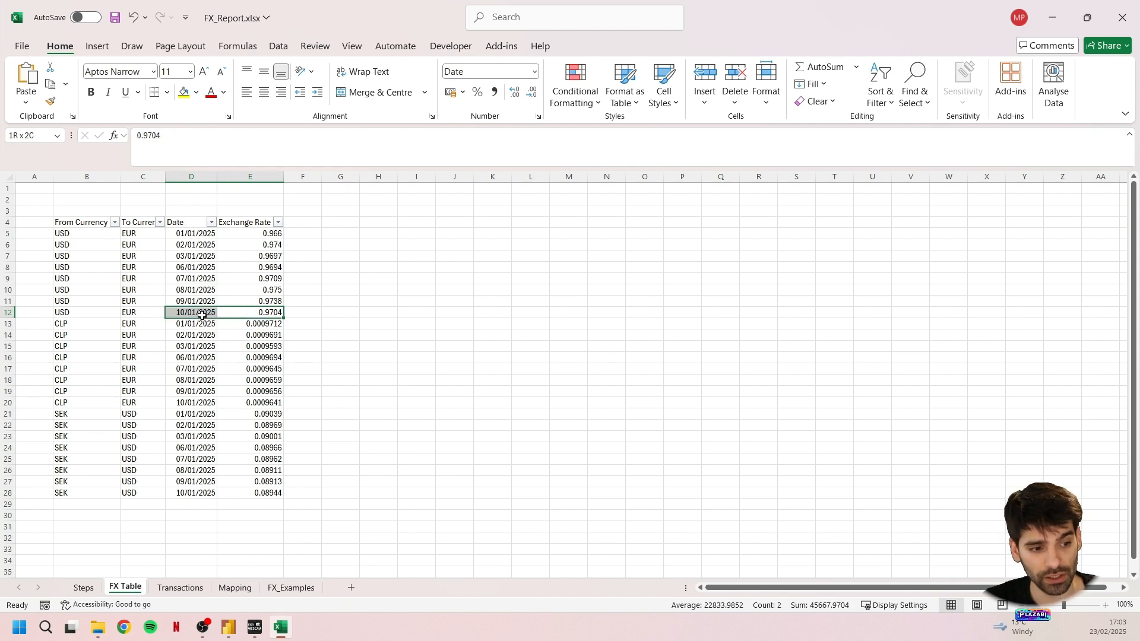
click(339, 311)
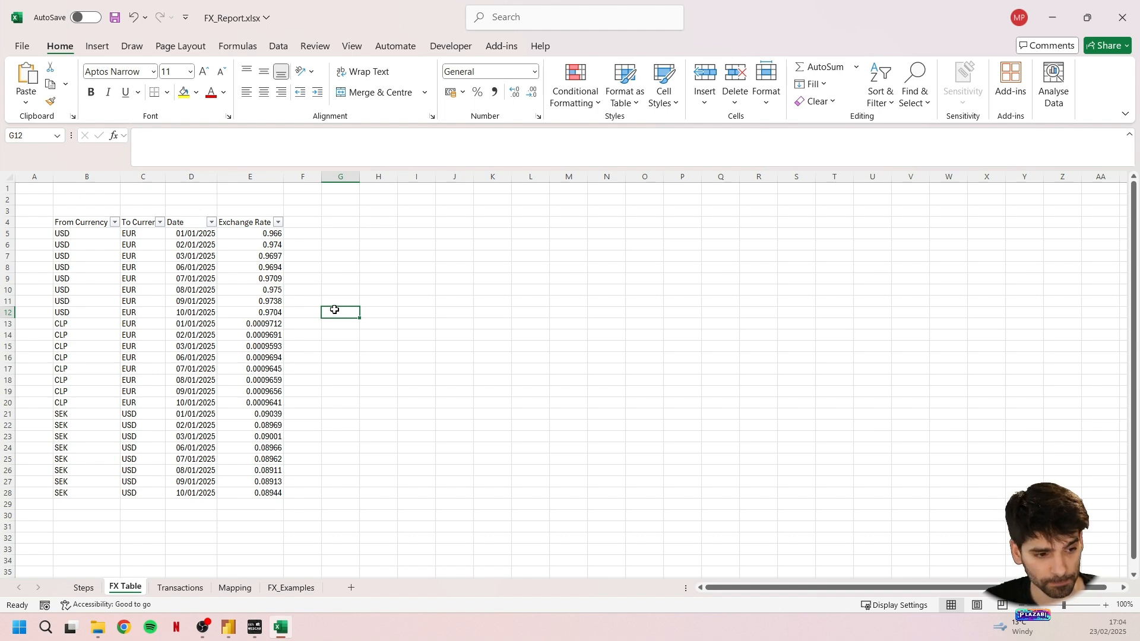
click(328, 391)
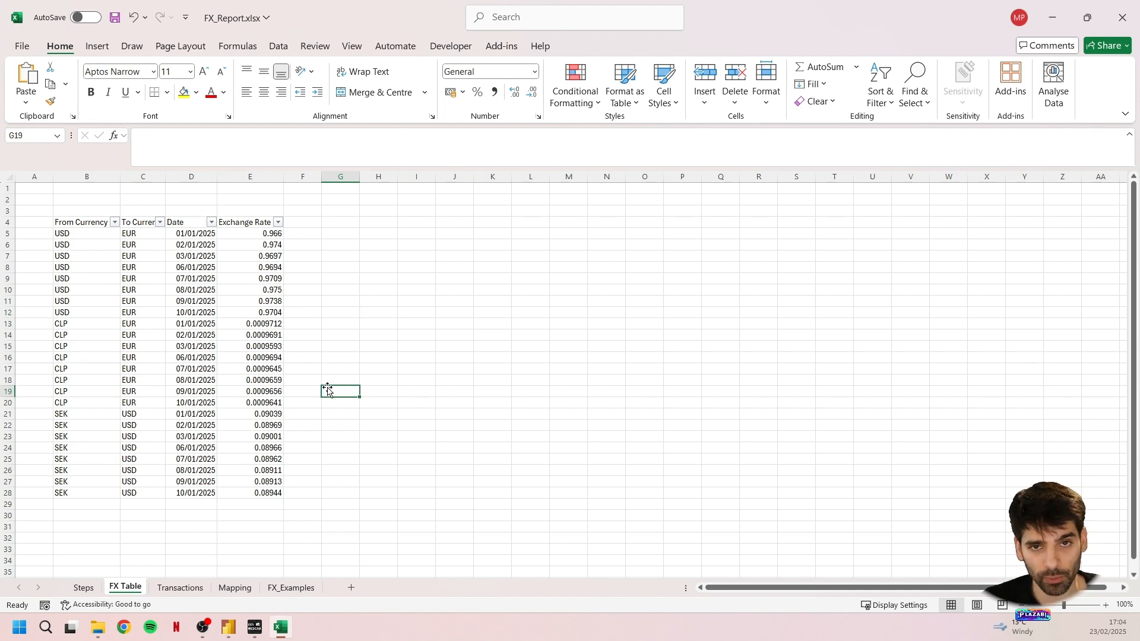
Step: Compare the currency pairs in the exchange rate table, looking at the SEK to USD rows against the USD to EUR rows
click(87, 416)
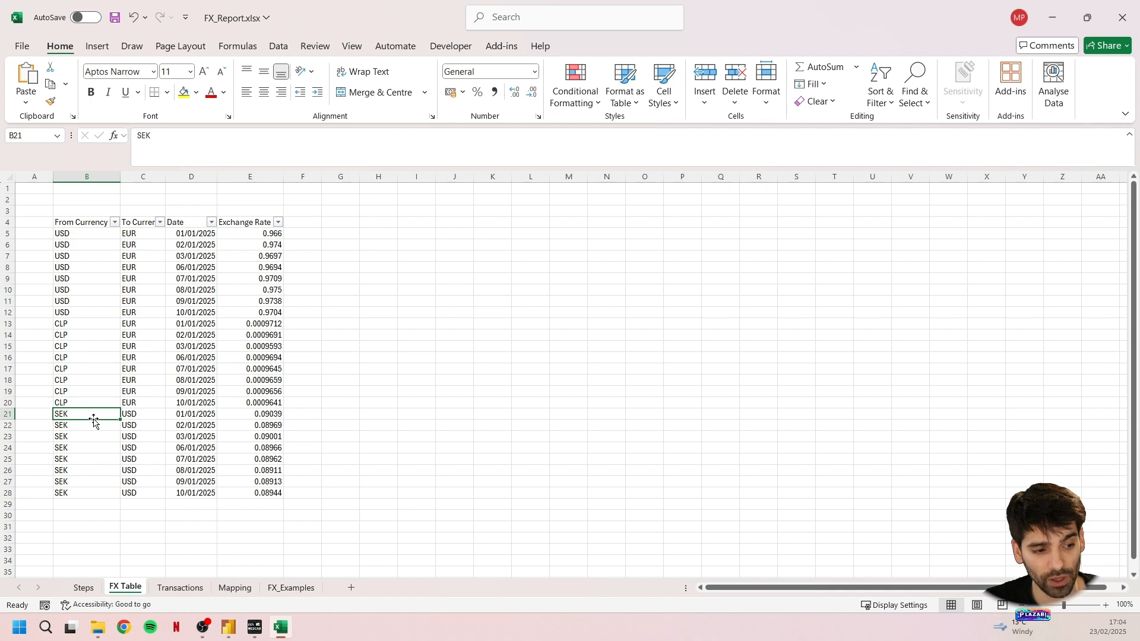
click(141, 416)
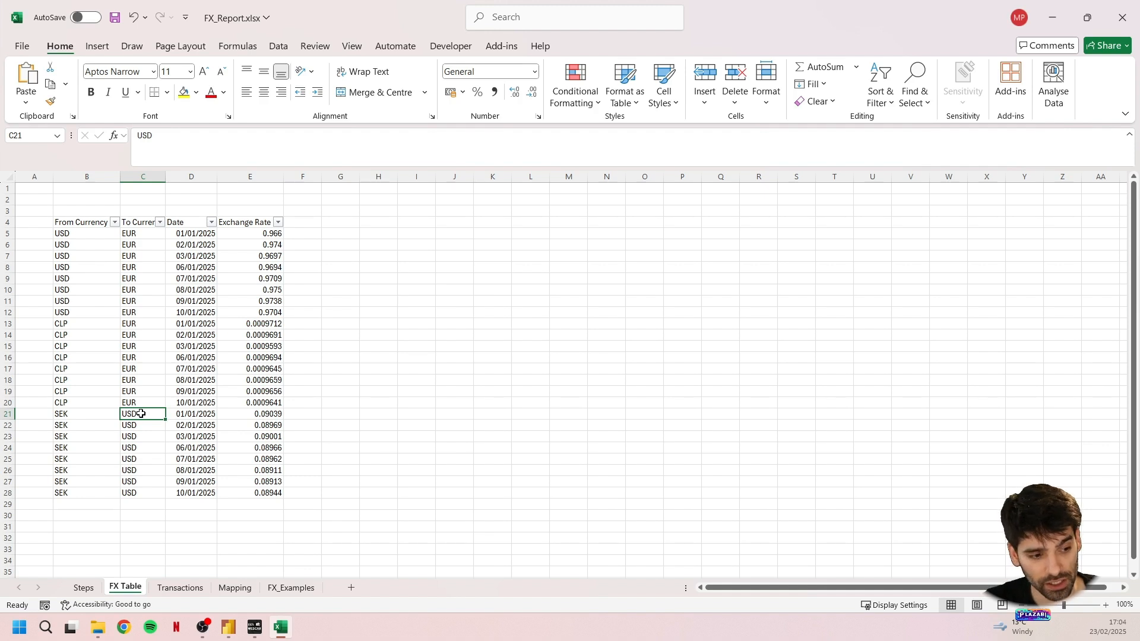
click(102, 413)
click(136, 413)
click(69, 278)
drag(97, 276, 143, 277)
click(375, 381)
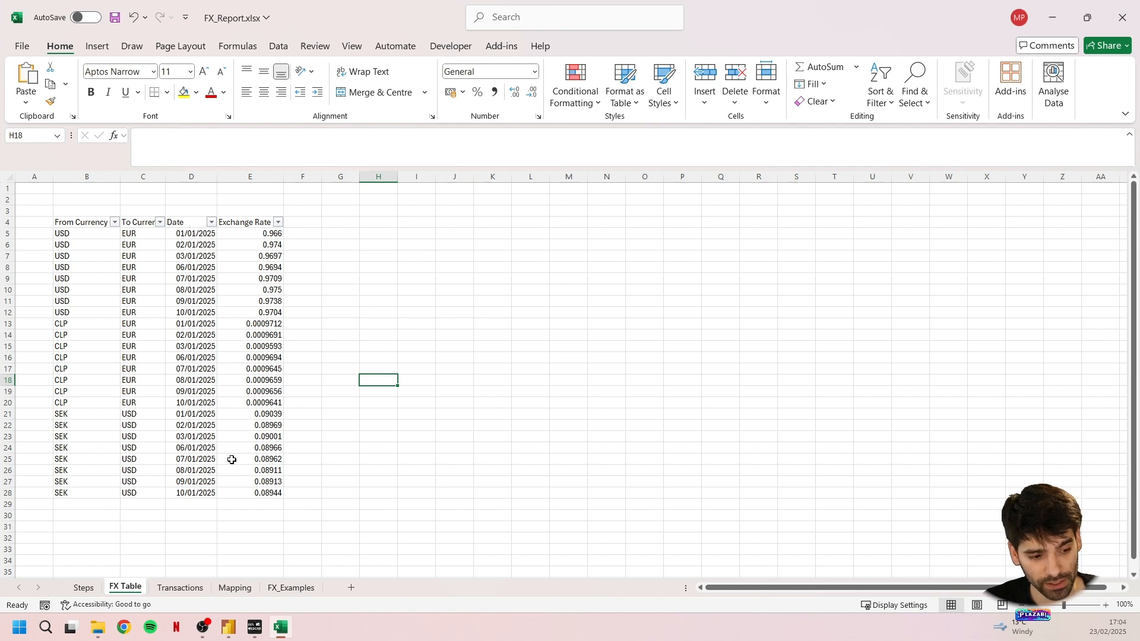
Step: On the Transactions sheet, widen the Company, Transaction Date and Transaction Amount columns so their headers fit
click(190, 589)
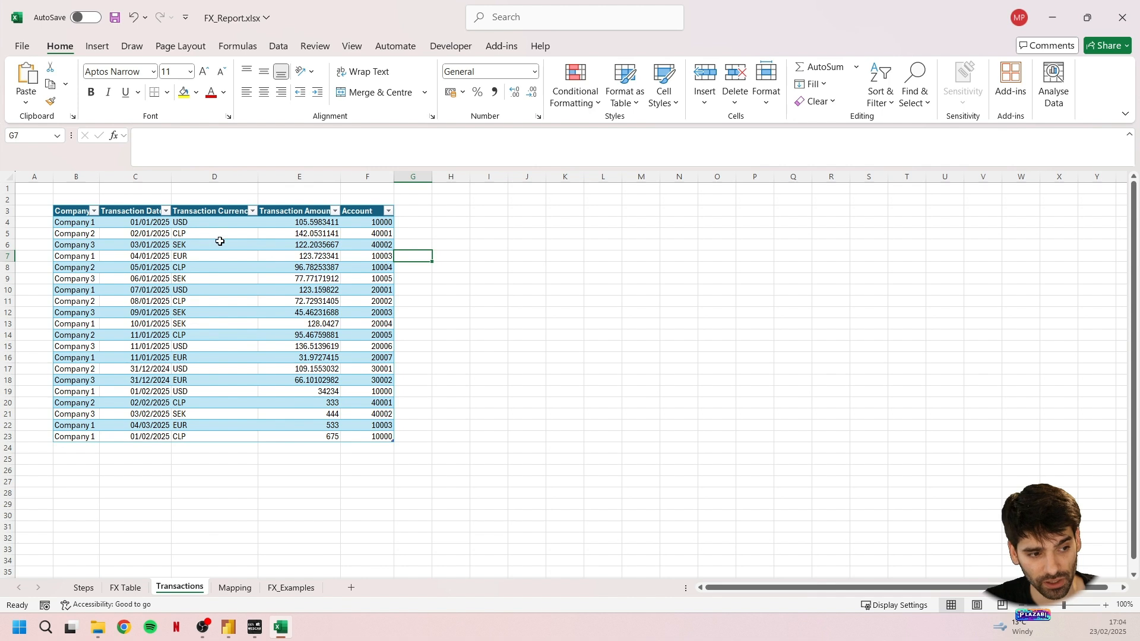
drag(99, 173, 108, 172)
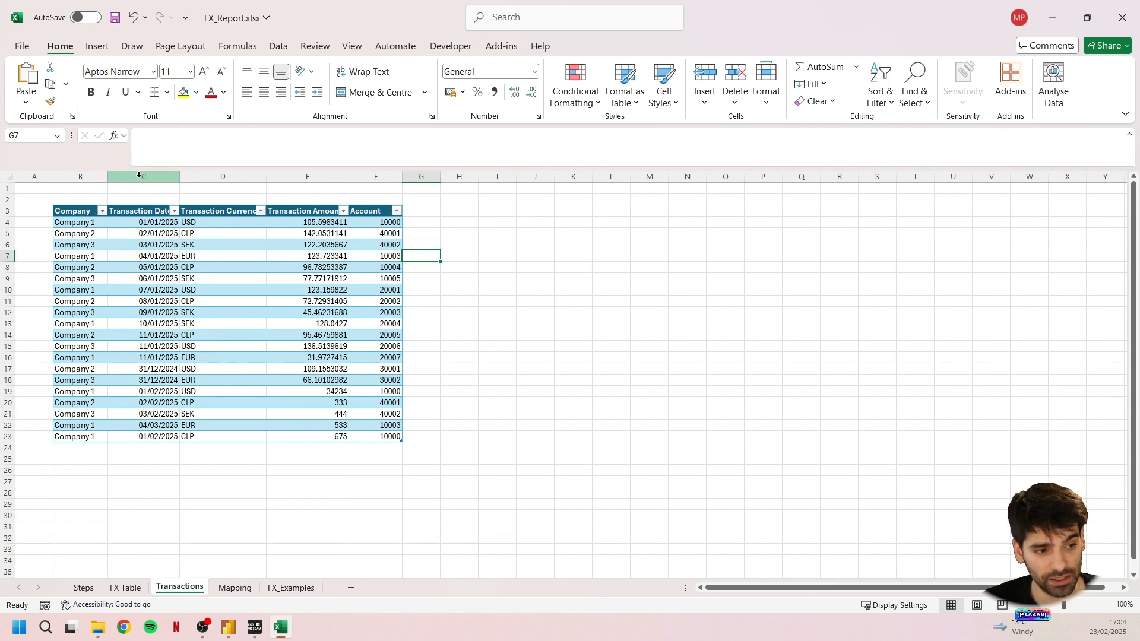
drag(179, 172, 201, 172)
click(270, 174)
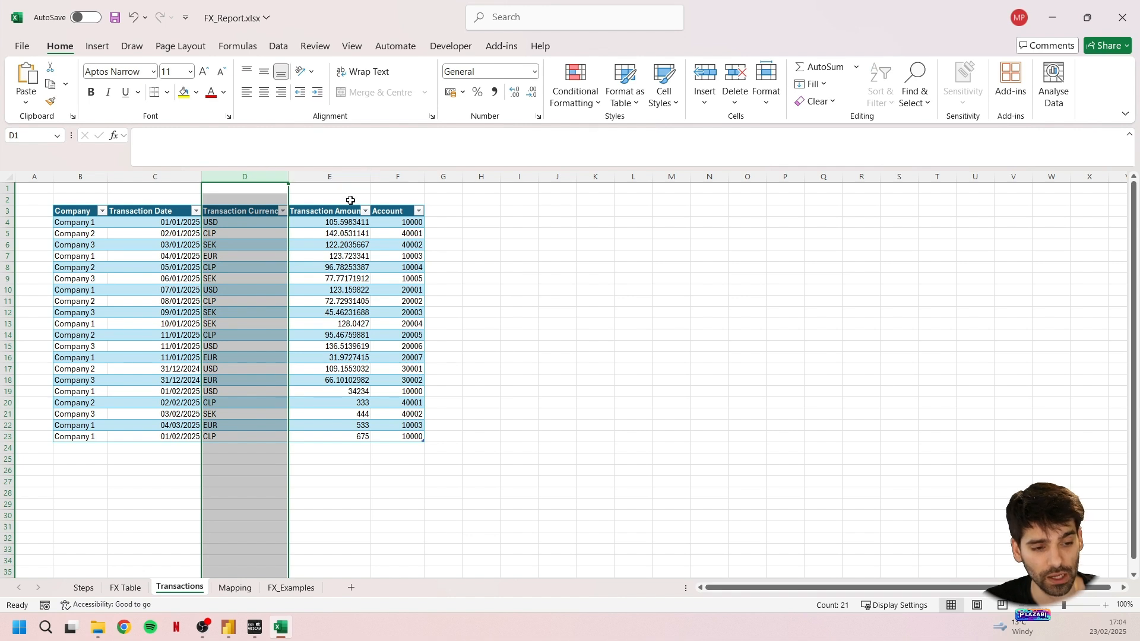
click(350, 177)
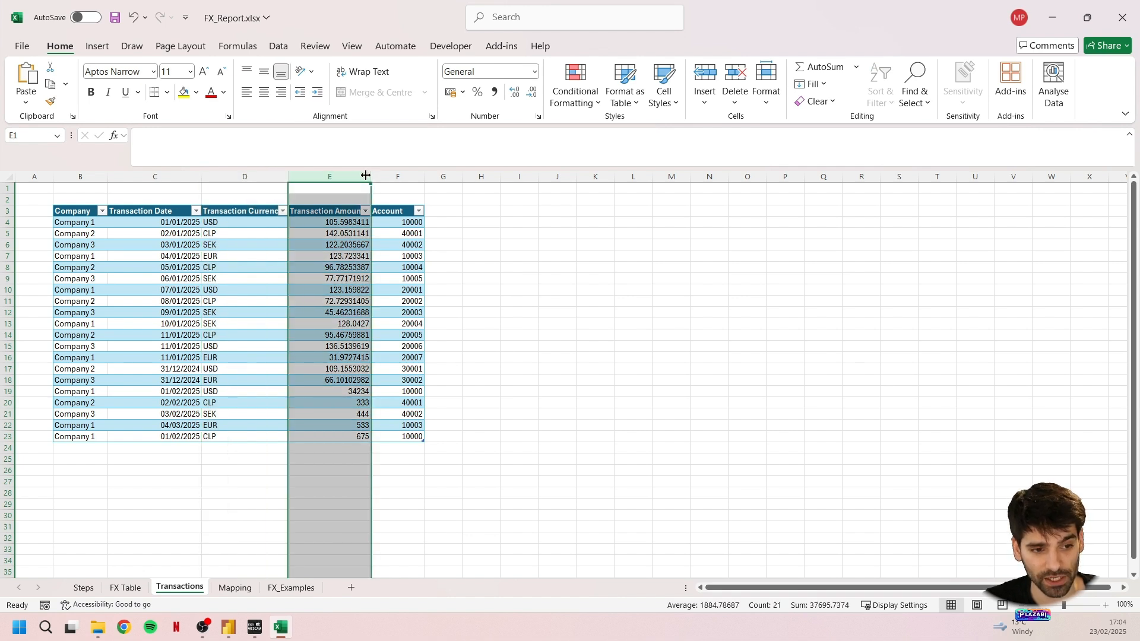
drag(372, 177, 402, 177)
click(432, 173)
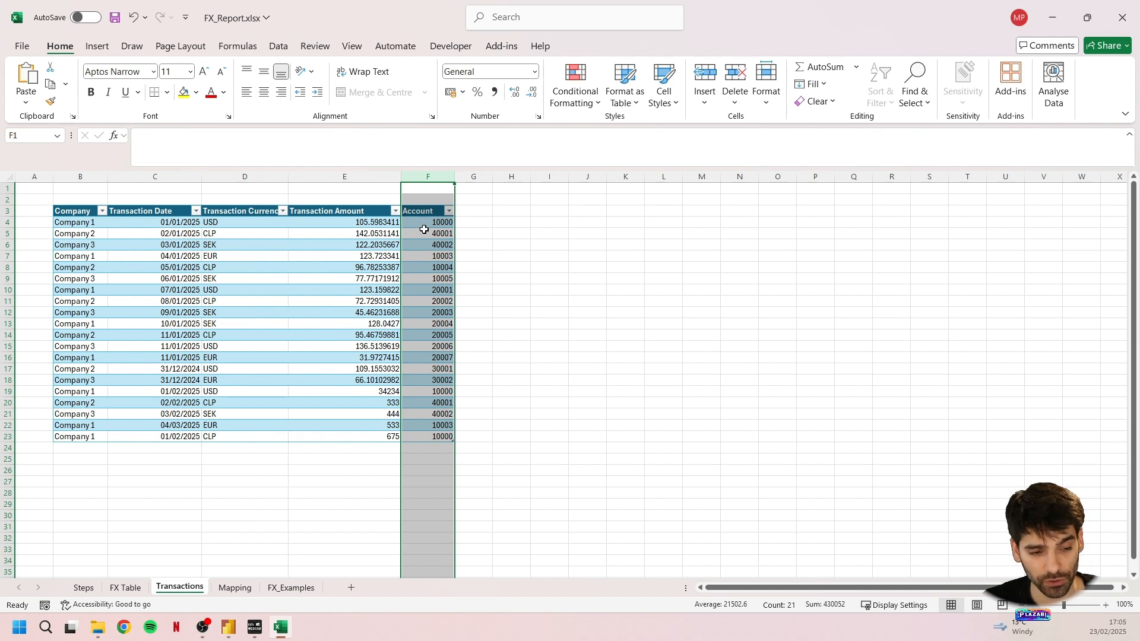
Step: Review the account mapping table and the region, company and country table on the Mapping sheet
click(250, 592)
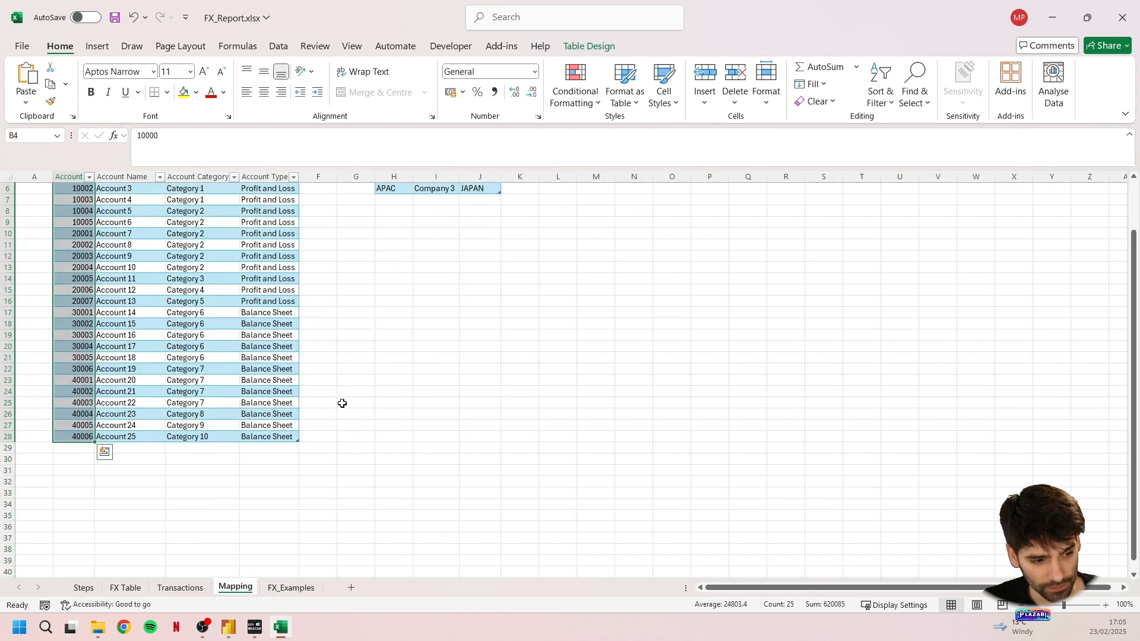
click(380, 379)
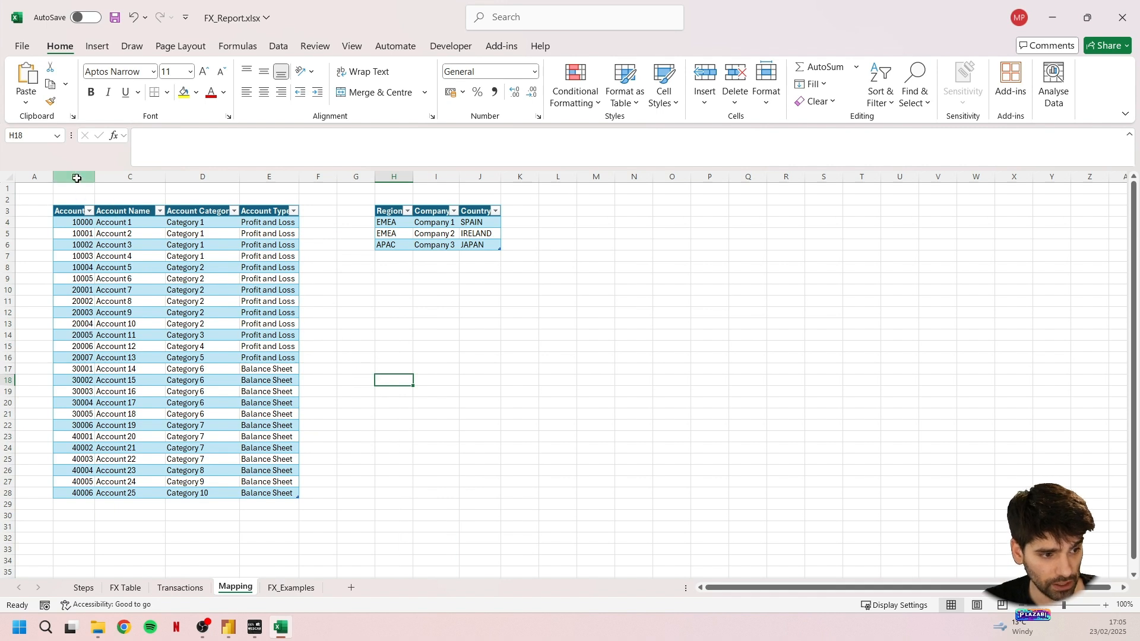
drag(77, 176, 279, 177)
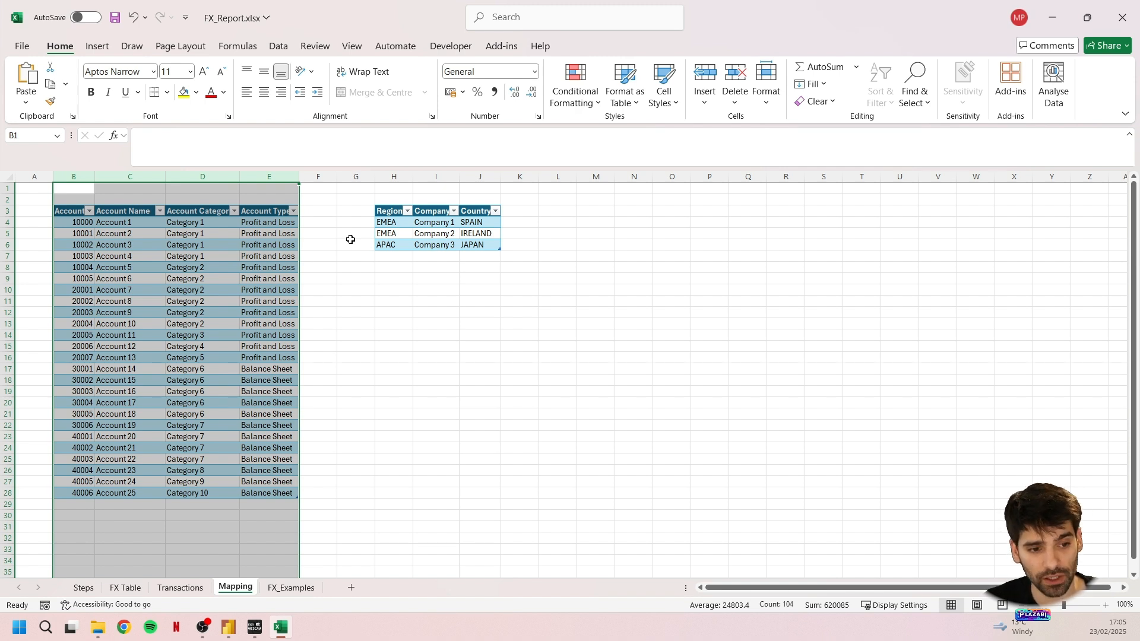
drag(387, 212, 477, 240)
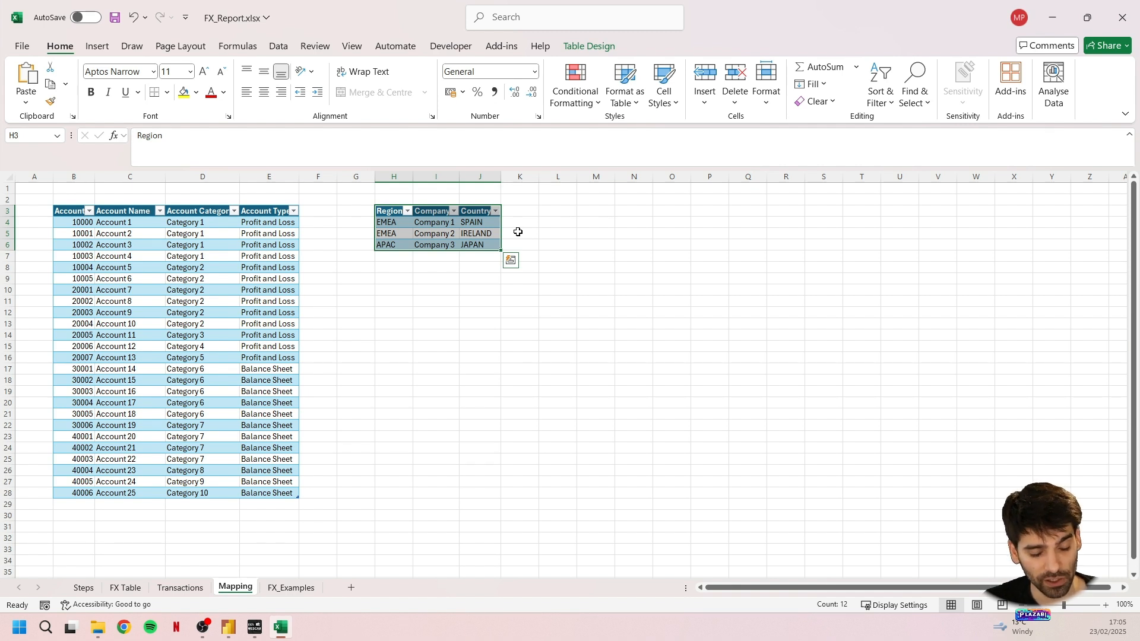
Step: Look through the FX_Examples sheet, from the daily USD to EUR rates down to the monthly and YTD average summary table
key(ctrl+Page_Down)
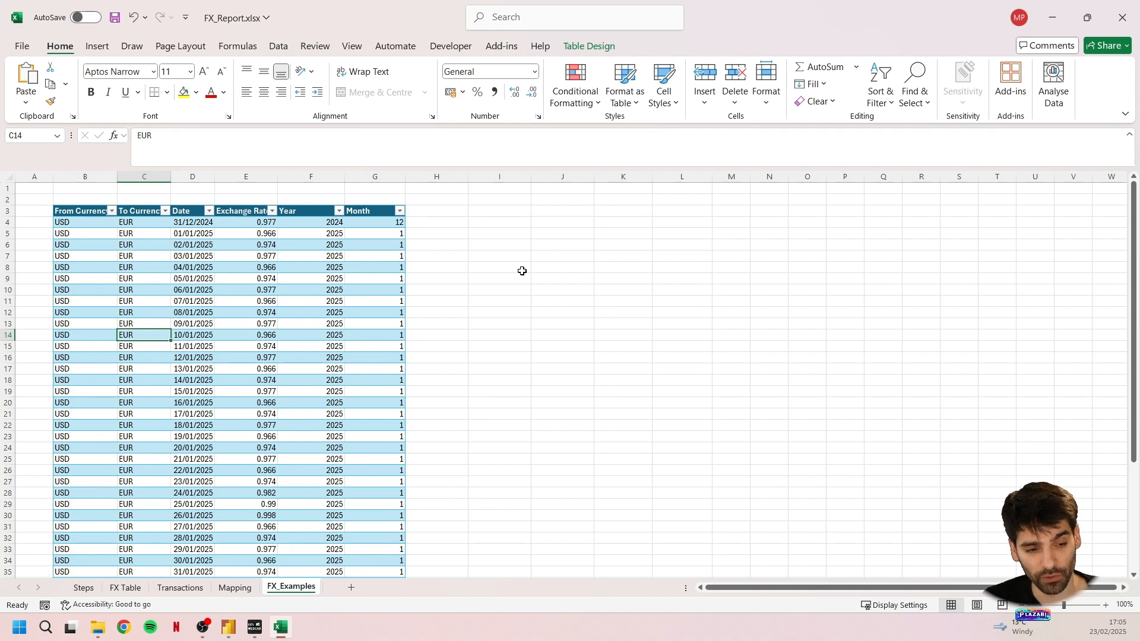
scroll(517, 283, down, 1)
scroll(303, 283, up, 1)
scroll(408, 284, down, 1)
scroll(408, 283, up, 1)
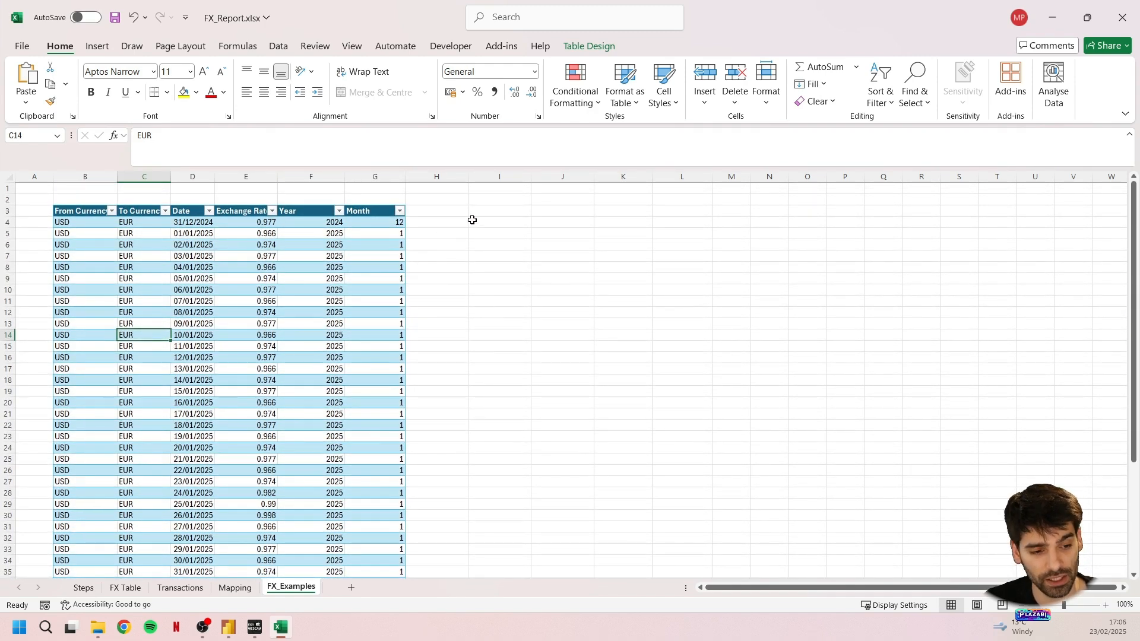
scroll(471, 219, down, 10)
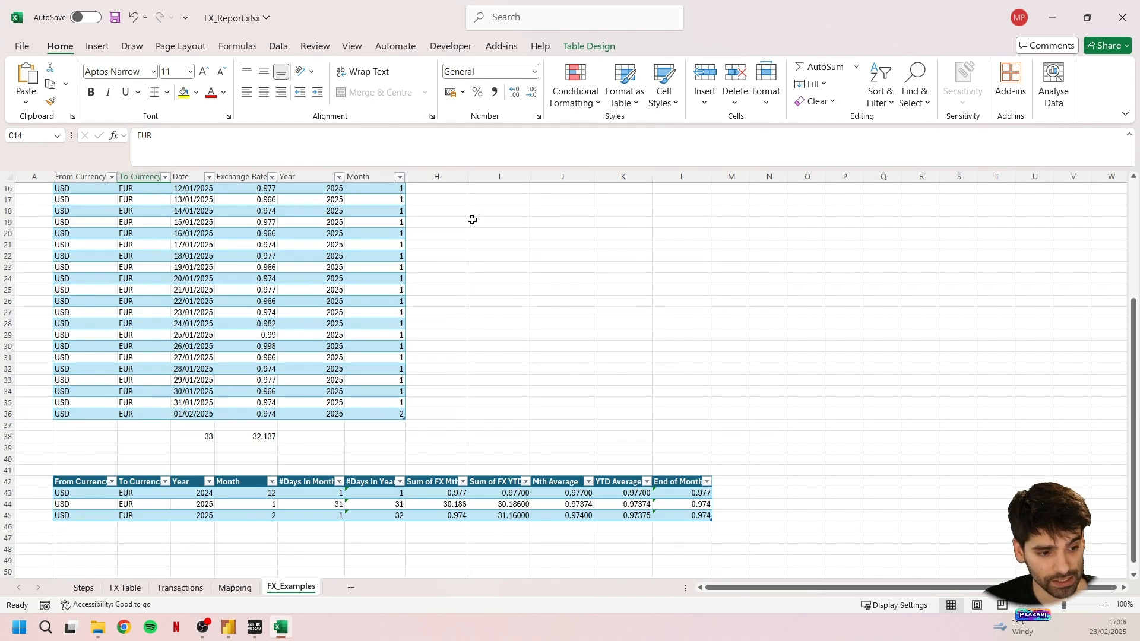
Step: Revisit the FX Table and Mapping sheets and highlight the whole exchange rate range with its headers on the FX Table sheet
click(144, 591)
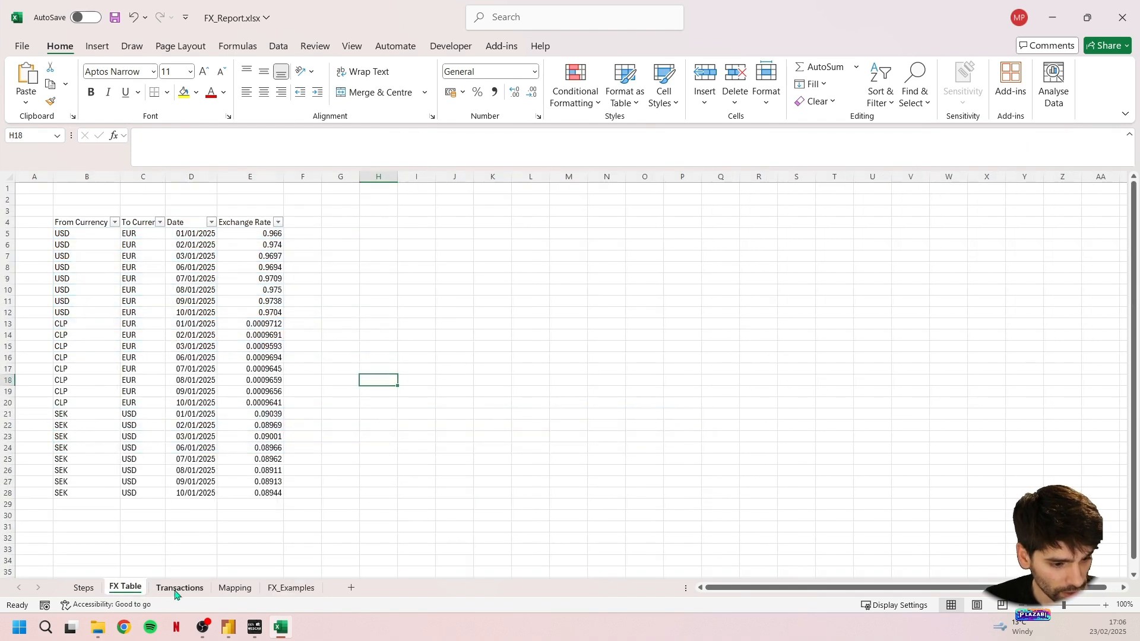
click(235, 587)
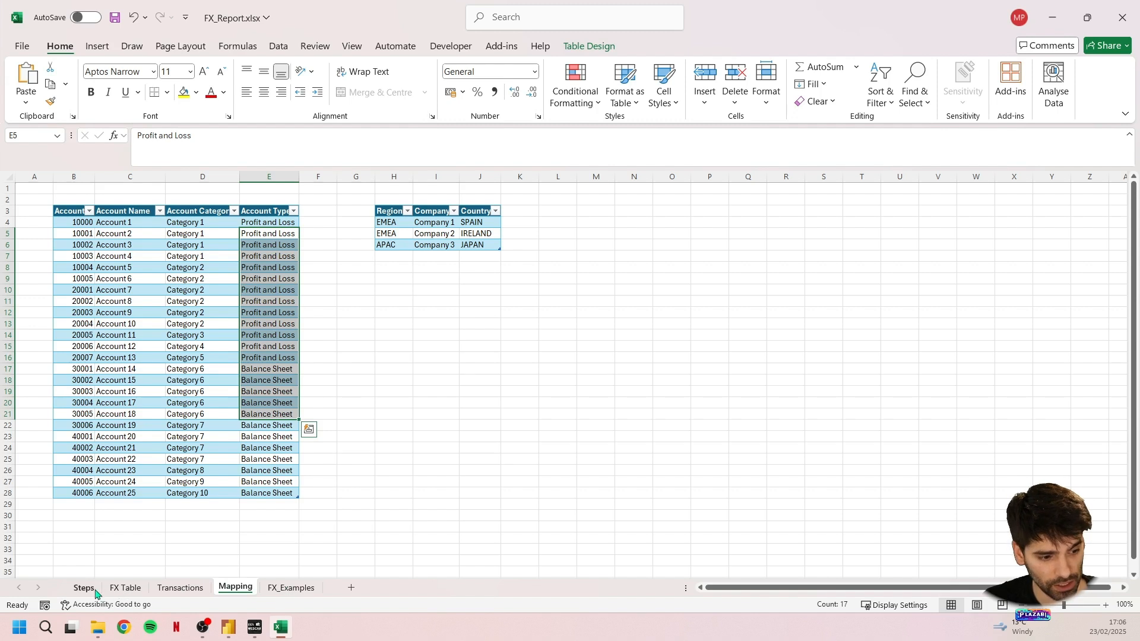
click(119, 590)
drag(89, 223, 257, 491)
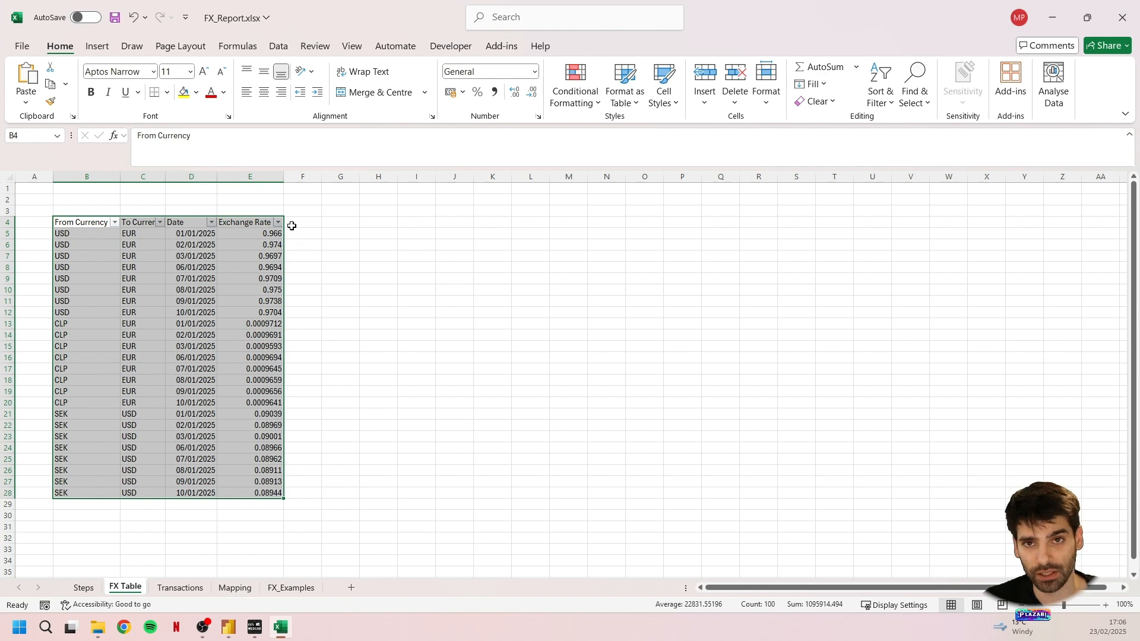
Step: Select the complete table on the Transactions sheet and inspect the name assigned to it
click(182, 588)
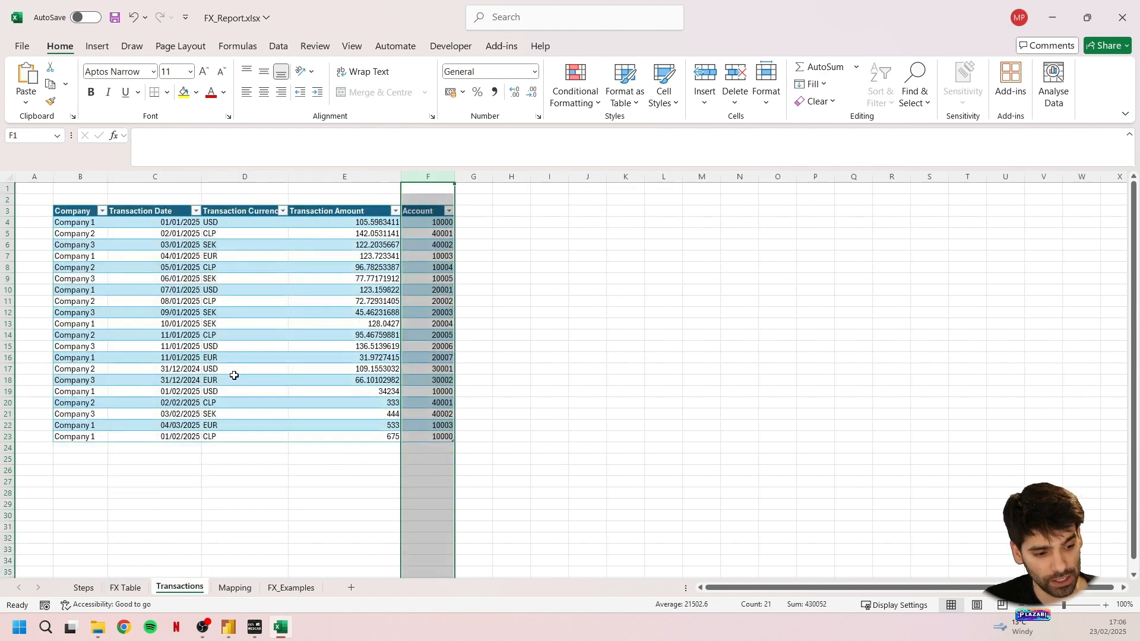
click(232, 303)
click(223, 215)
drag(90, 214, 443, 437)
click(603, 54)
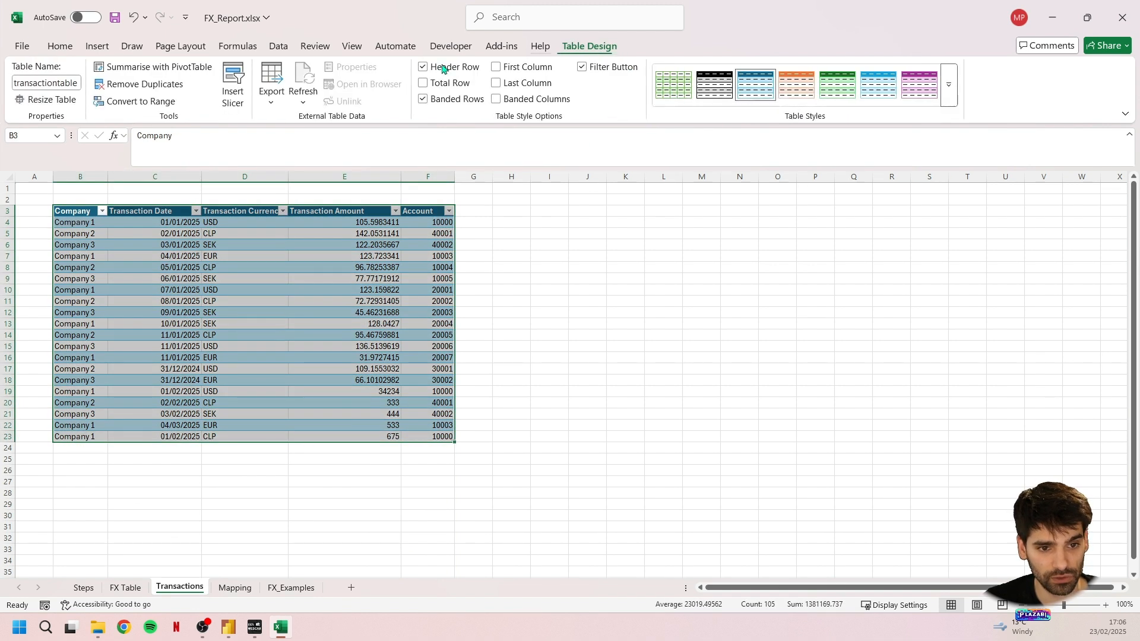
click(72, 85)
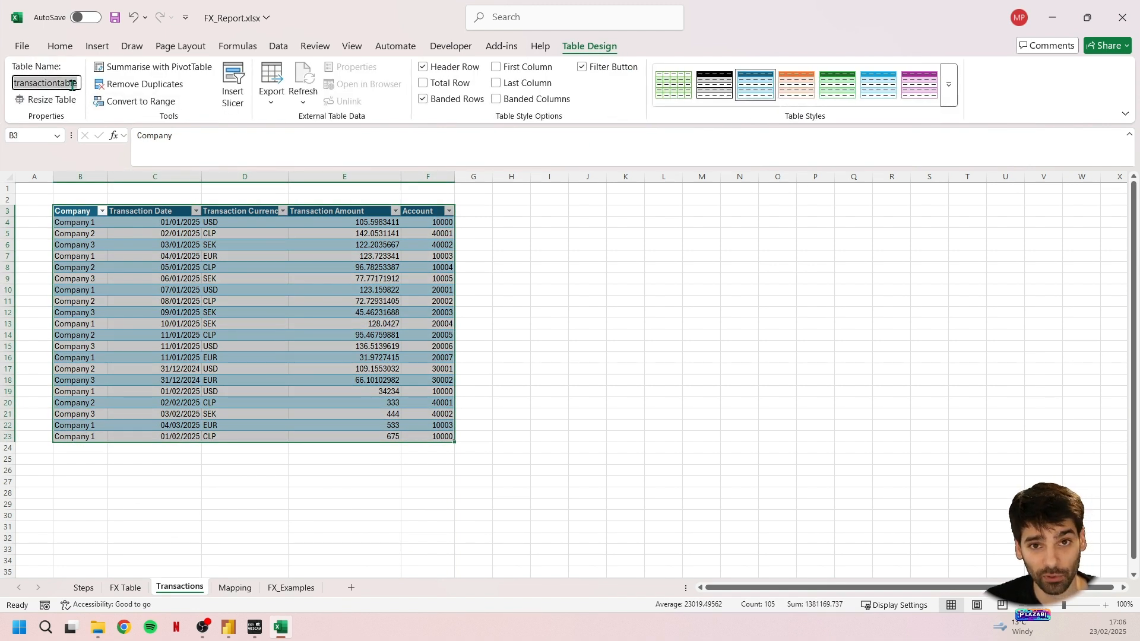
Step: Check the account table's name on the Mapping sheet, and go back to the exchange rate range on the FX Table sheet
click(235, 588)
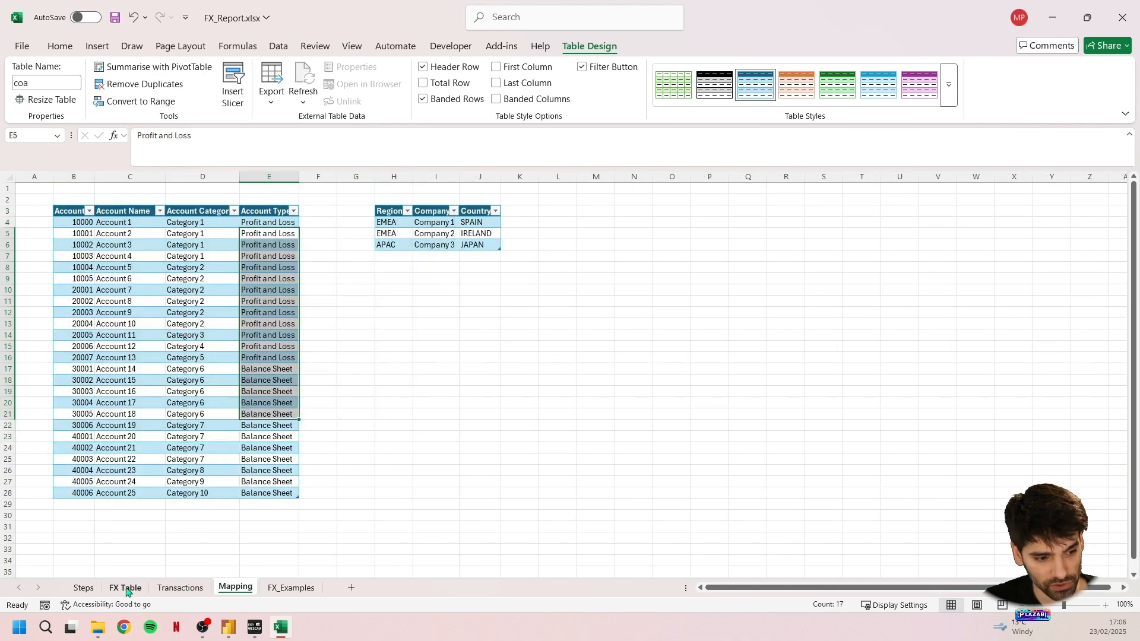
click(127, 588)
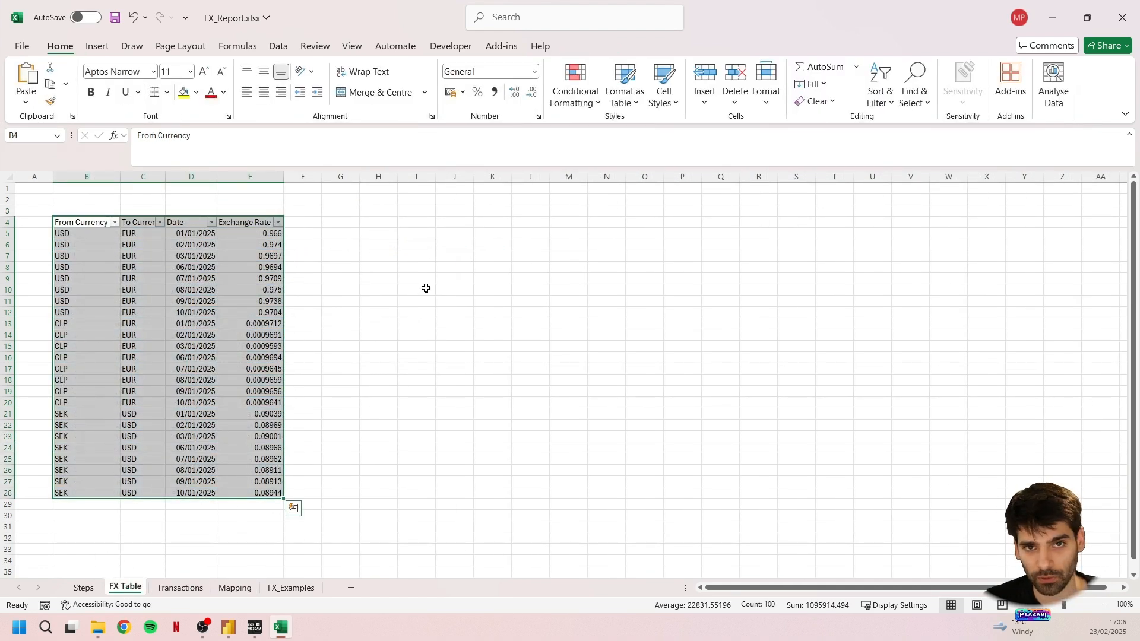
click(343, 258)
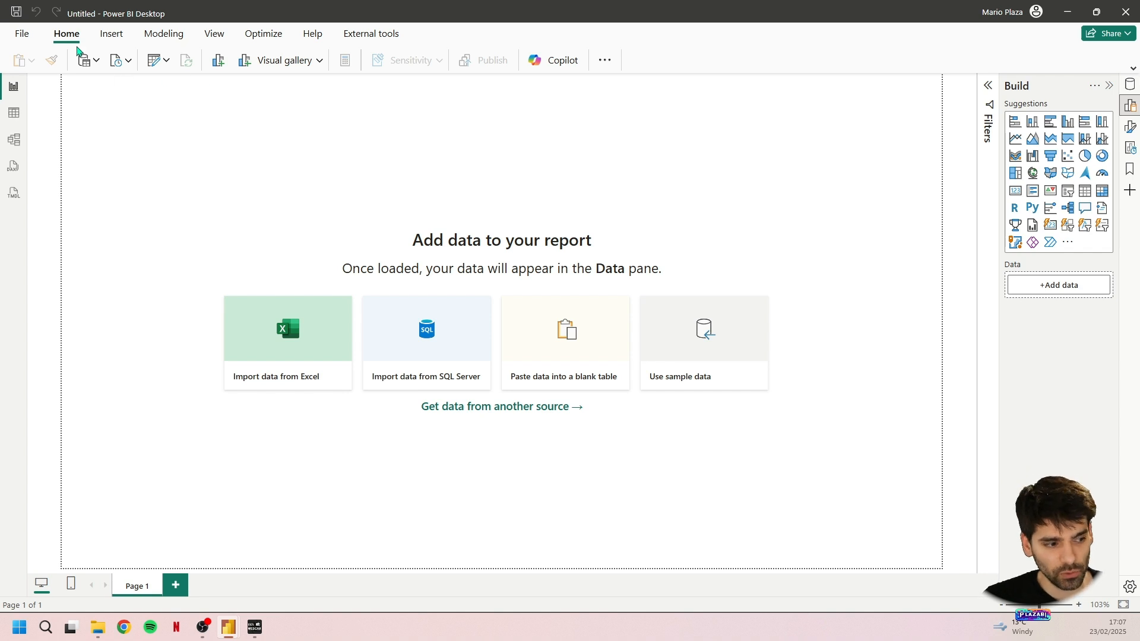
Step: Review the current file's data load options, including relationship detection and auto date/time, and accept them
click(35, 36)
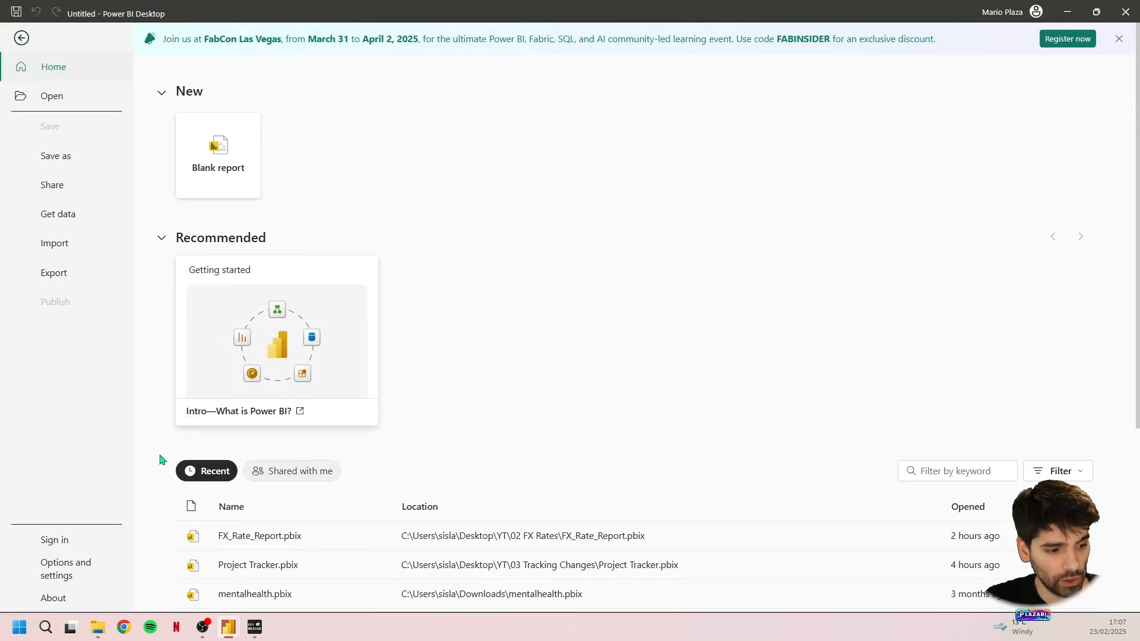
click(109, 581)
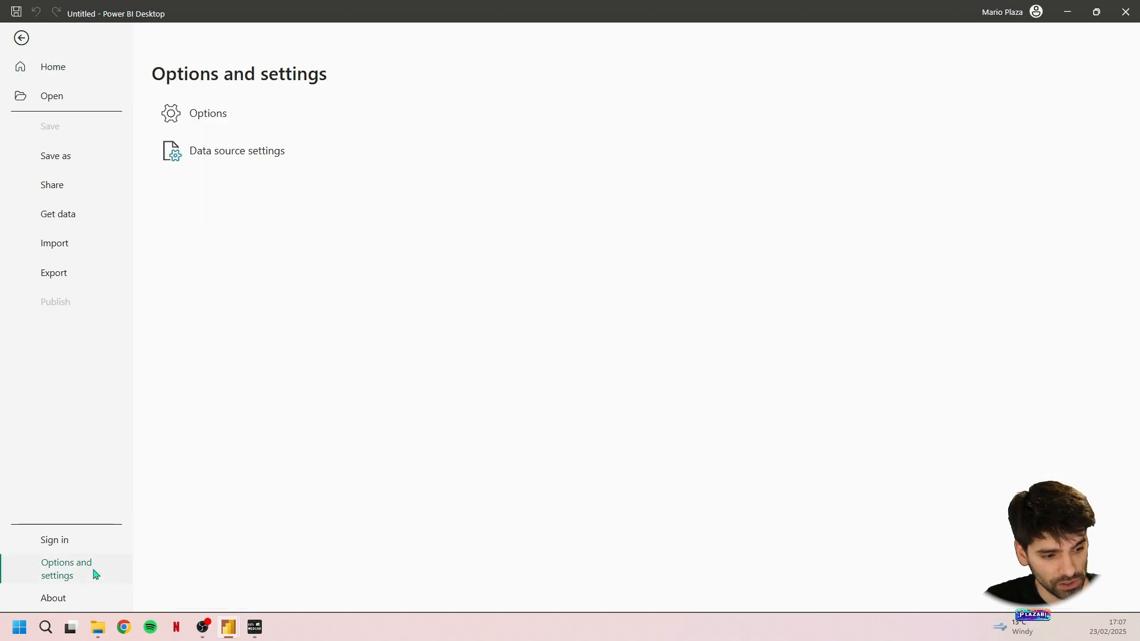
click(201, 120)
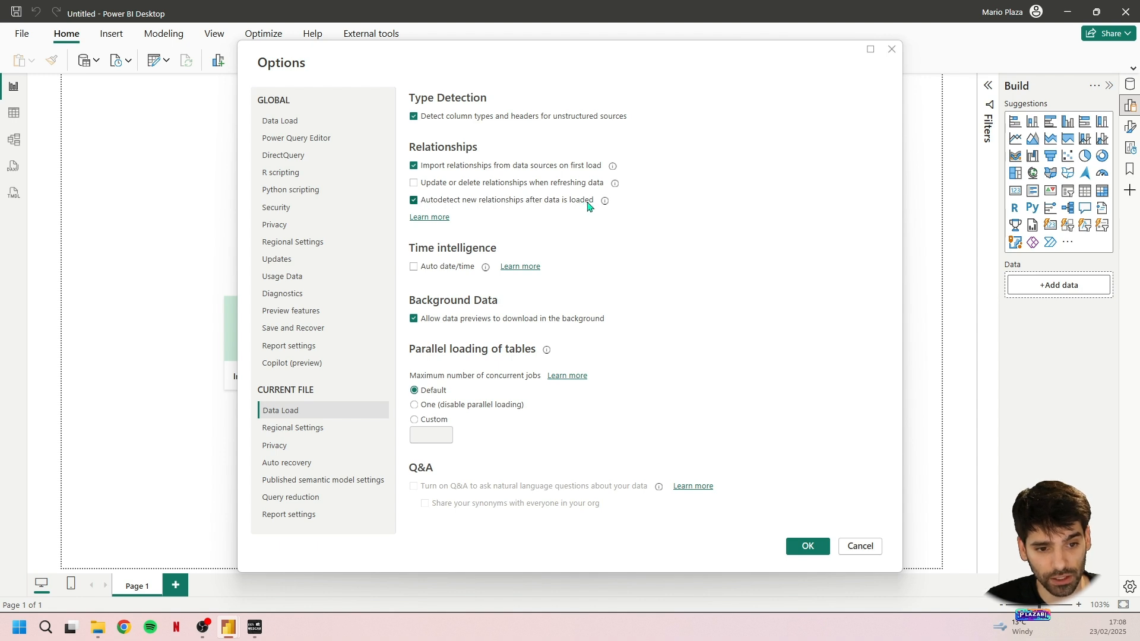
click(818, 546)
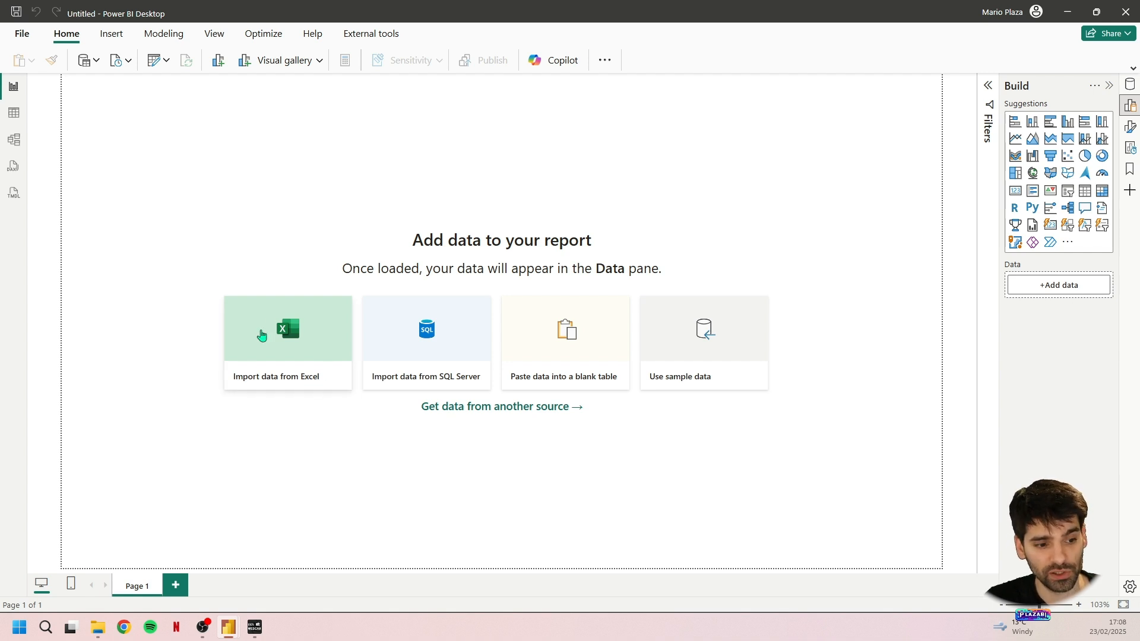
Step: Connect to the Excel workbook FX_Report.xlsx in the 02 FX Rates folder as the data source
click(297, 351)
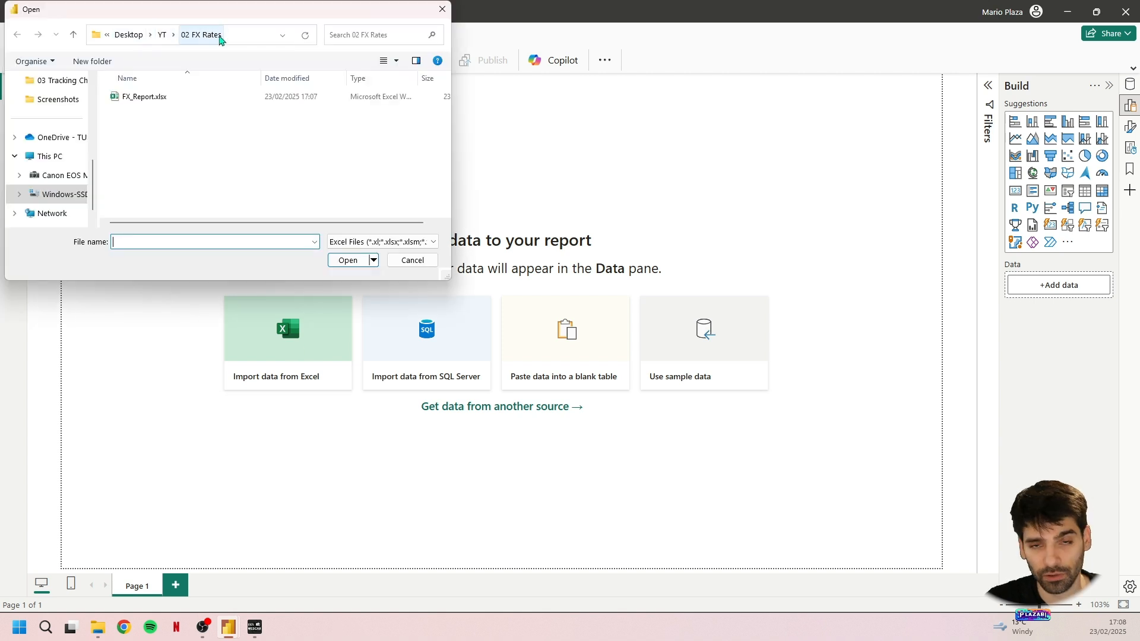
click(146, 99)
click(361, 265)
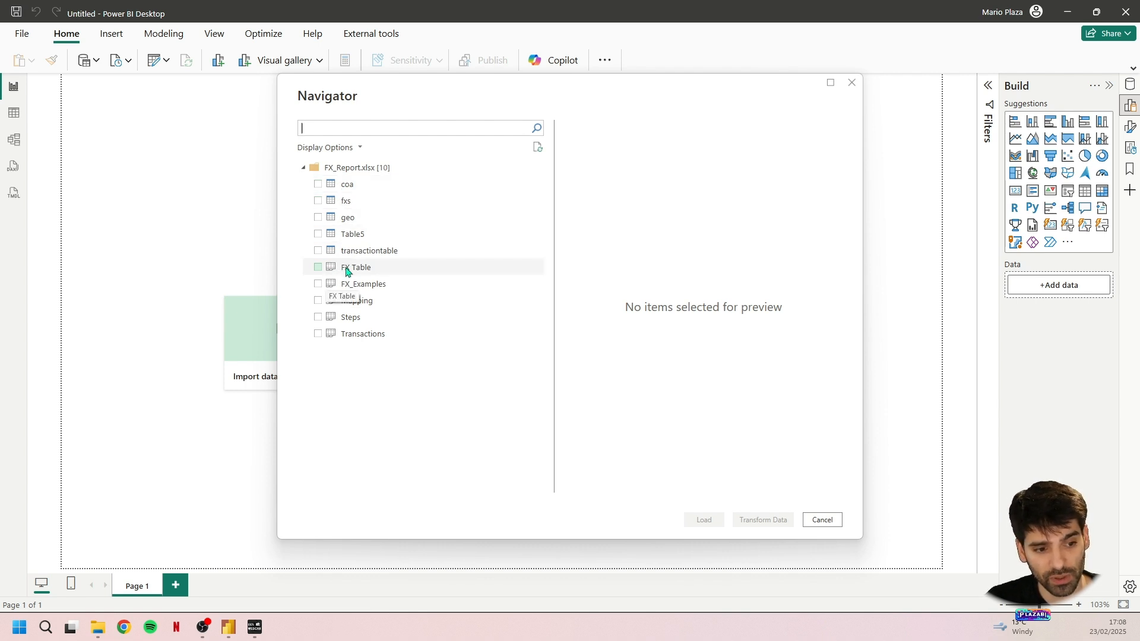
Step: Choose the coa, geo and transactiontable tables plus the FX Table sheet, and open them in Power Query for transformation
click(319, 186)
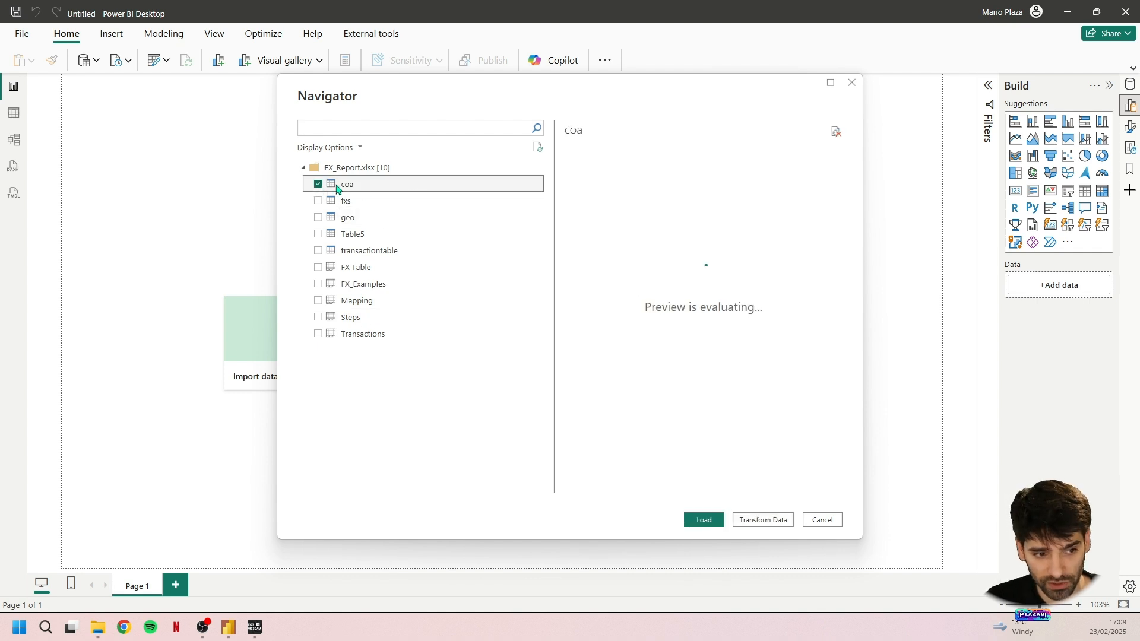
click(319, 218)
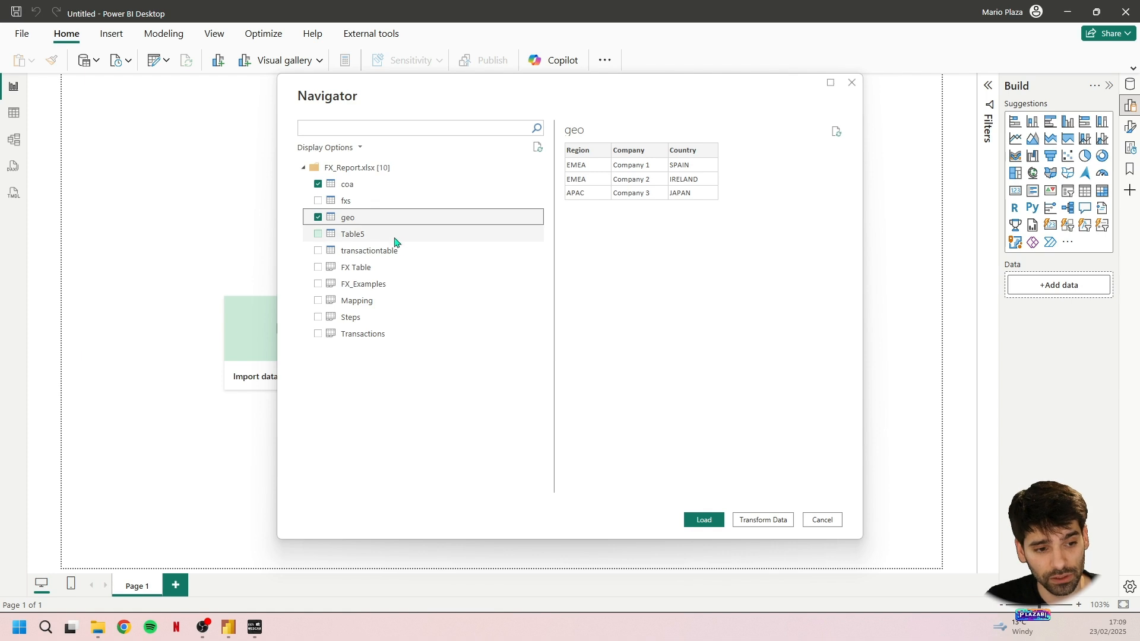
click(318, 250)
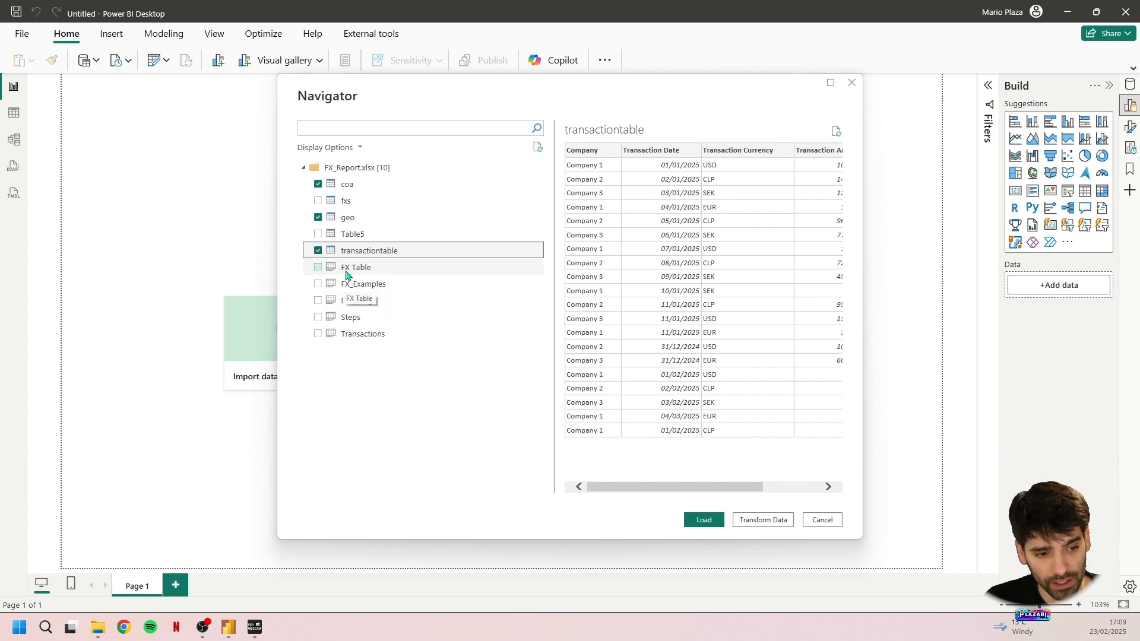
click(318, 267)
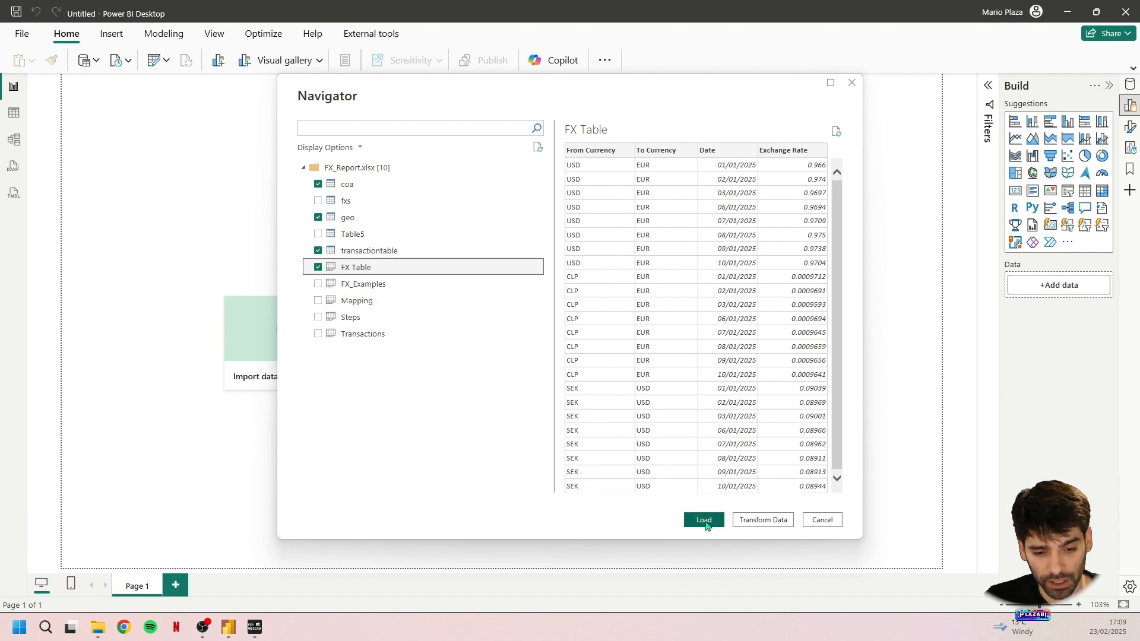
click(753, 527)
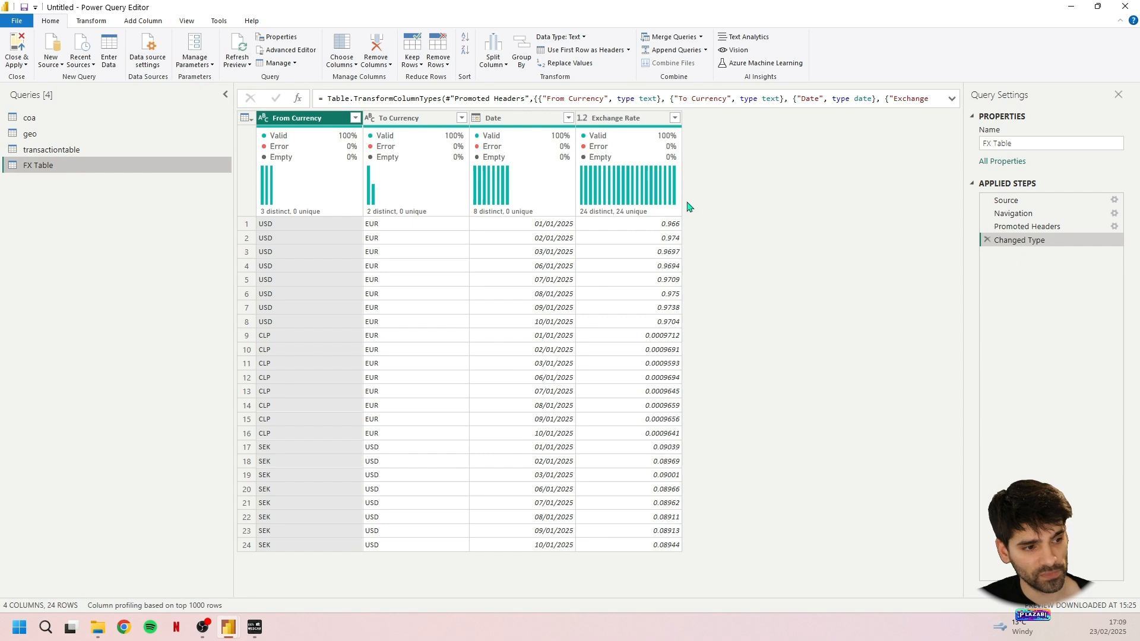
Step: Inspect the coa query's Source step and highlight the workbook's file path in its formula
click(126, 118)
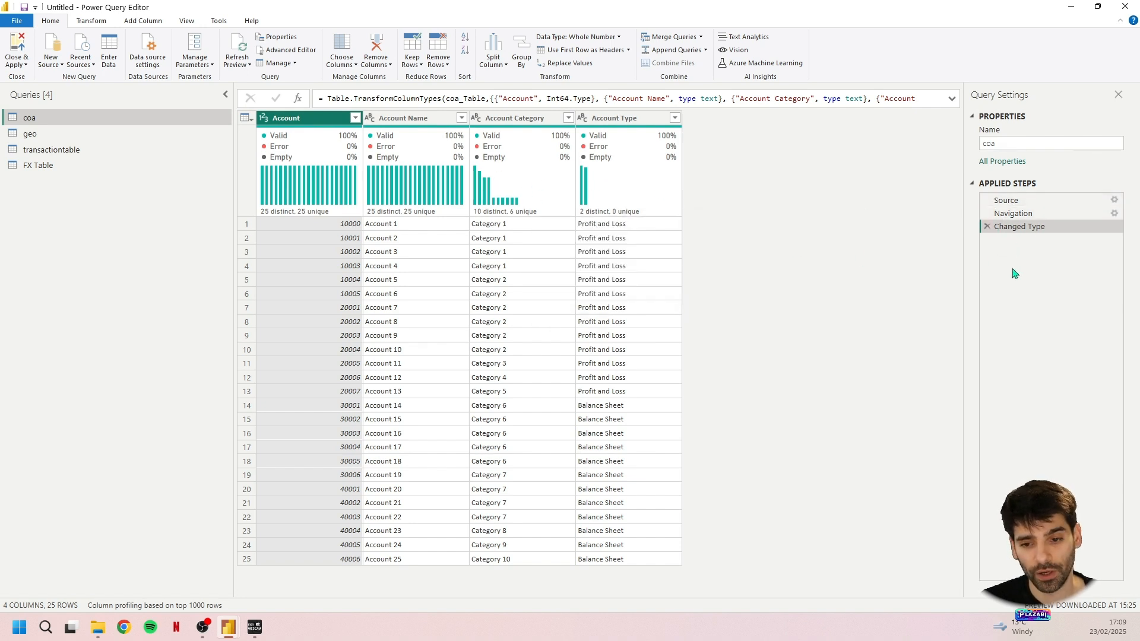
click(1006, 201)
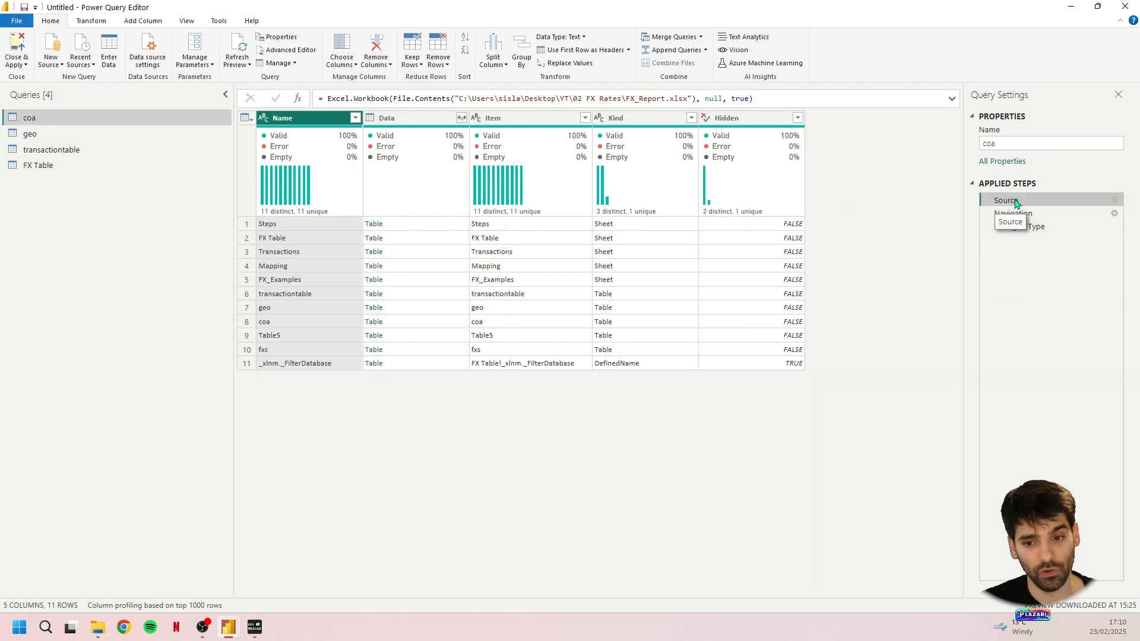
drag(466, 99, 690, 98)
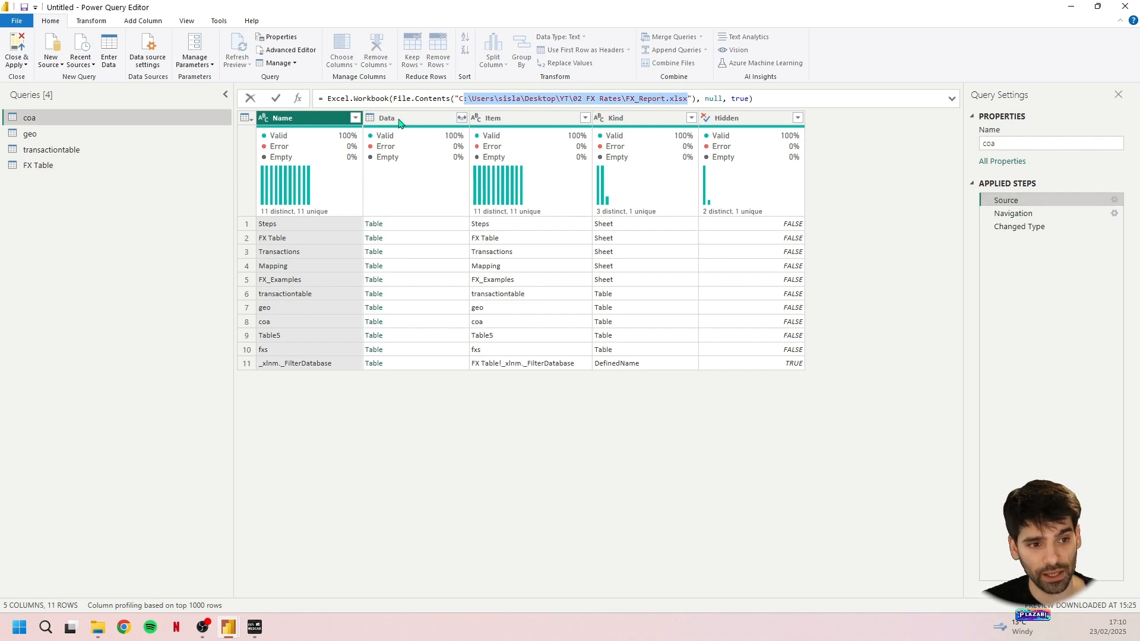
Step: Inspect the coa query's Navigation step and the Item, Kind and Data parts of its formula
click(1017, 215)
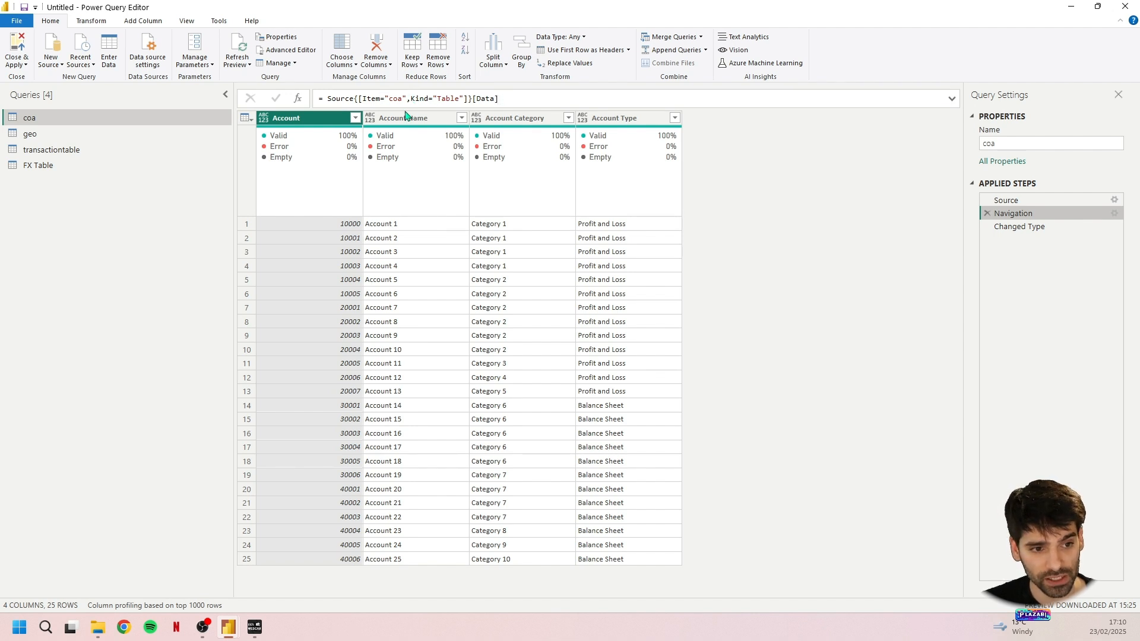
double_click(451, 100)
click(393, 99)
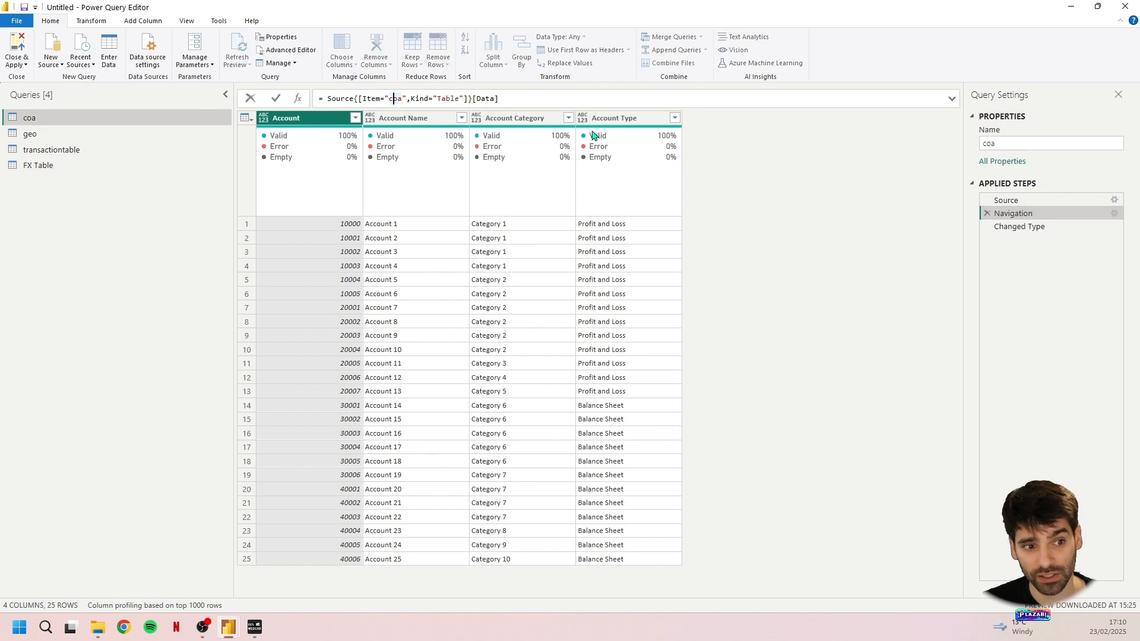
drag(500, 100, 468, 99)
click(912, 231)
Step: Change the Account column of the coa query to Text, replacing the current type conversion in the Changed Type step
click(1021, 227)
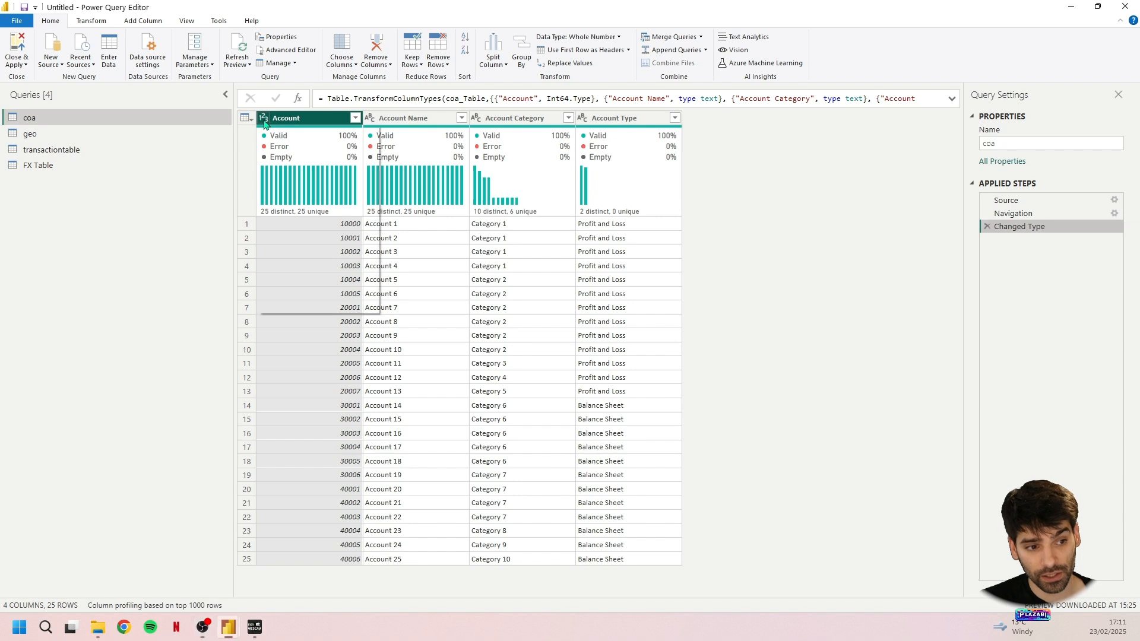
click(266, 121)
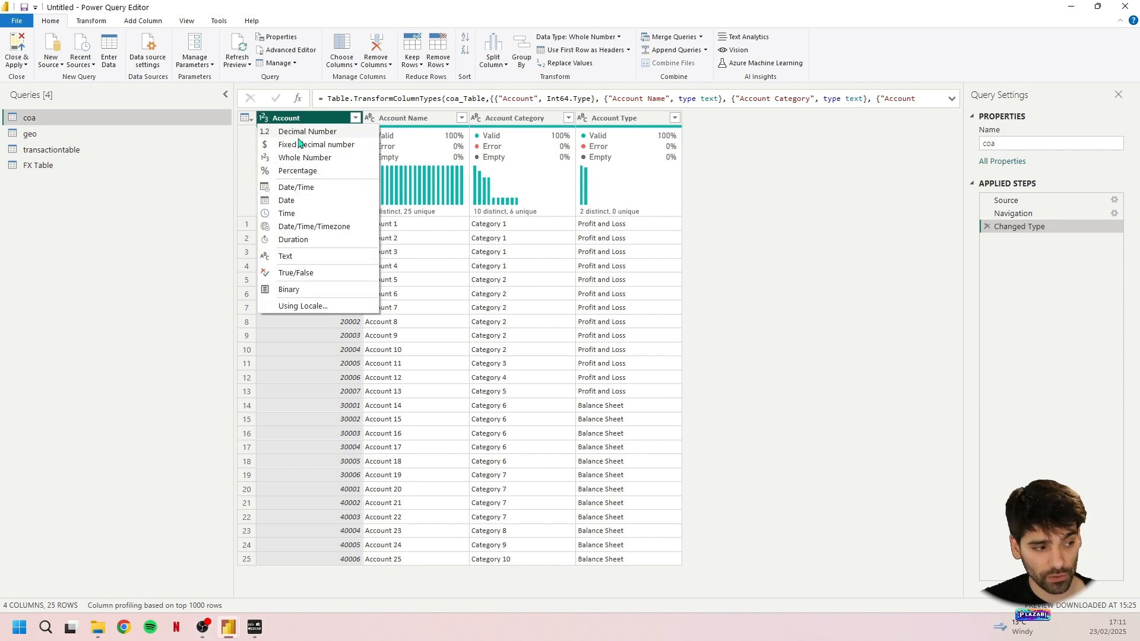
click(309, 257)
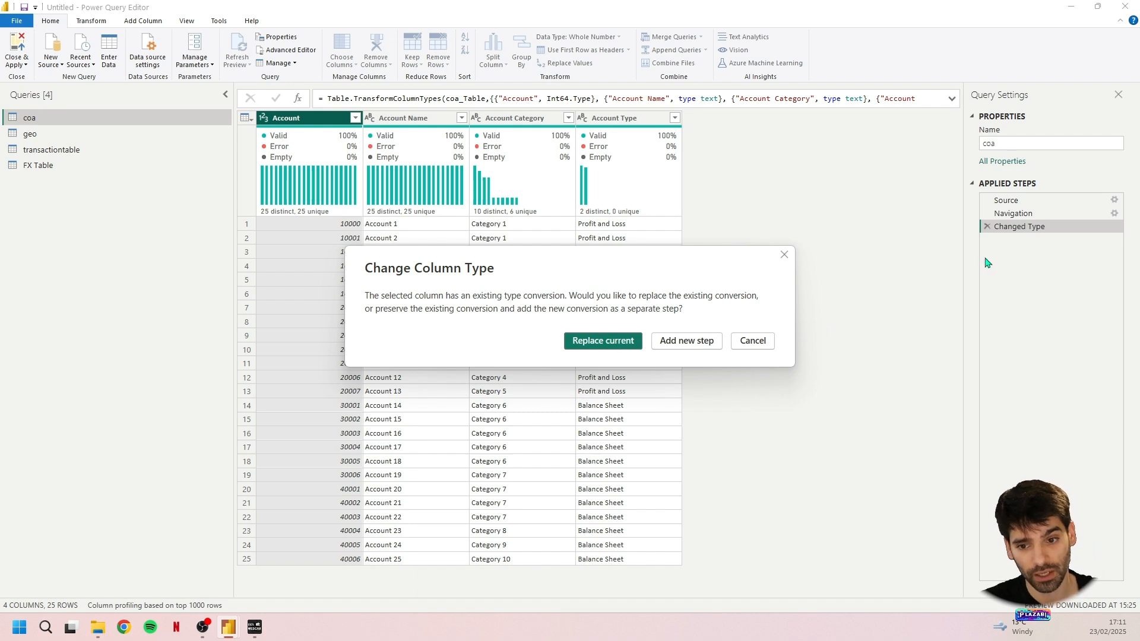
click(602, 342)
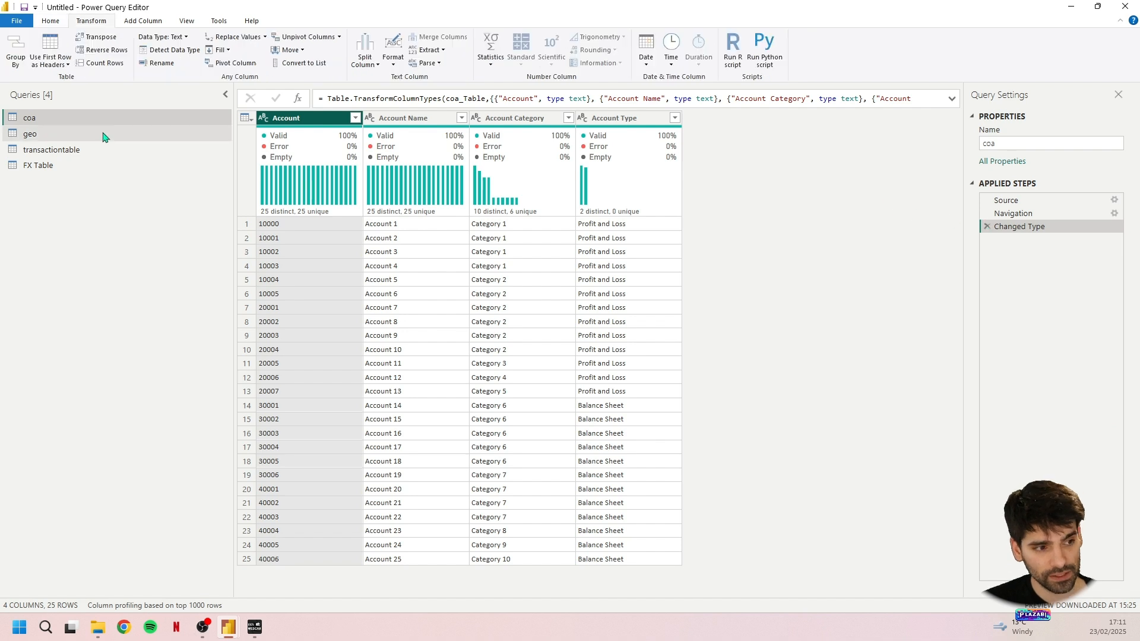
Step: Check the geo query's columns and change the Account column in transactiontable to Text, replacing the current type conversion
click(103, 137)
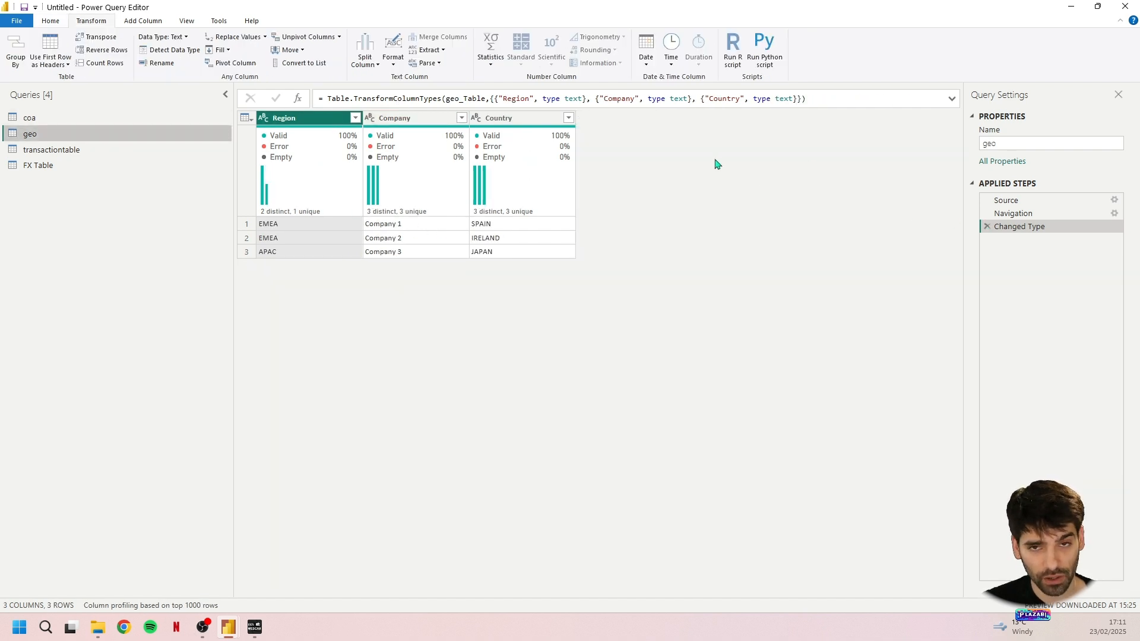
click(148, 154)
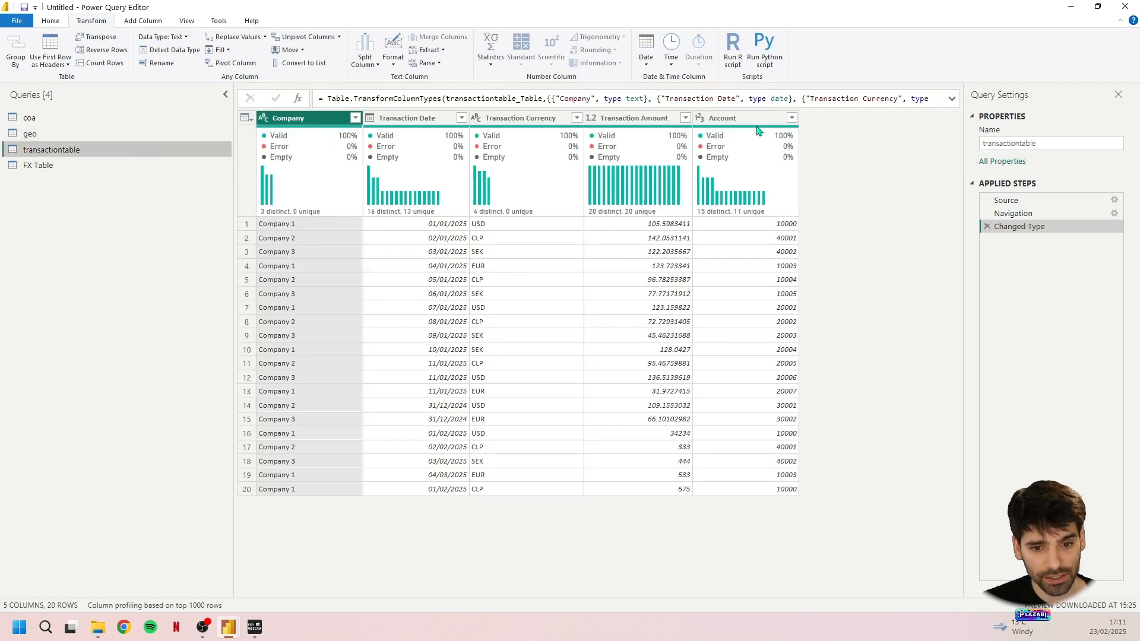
click(699, 119)
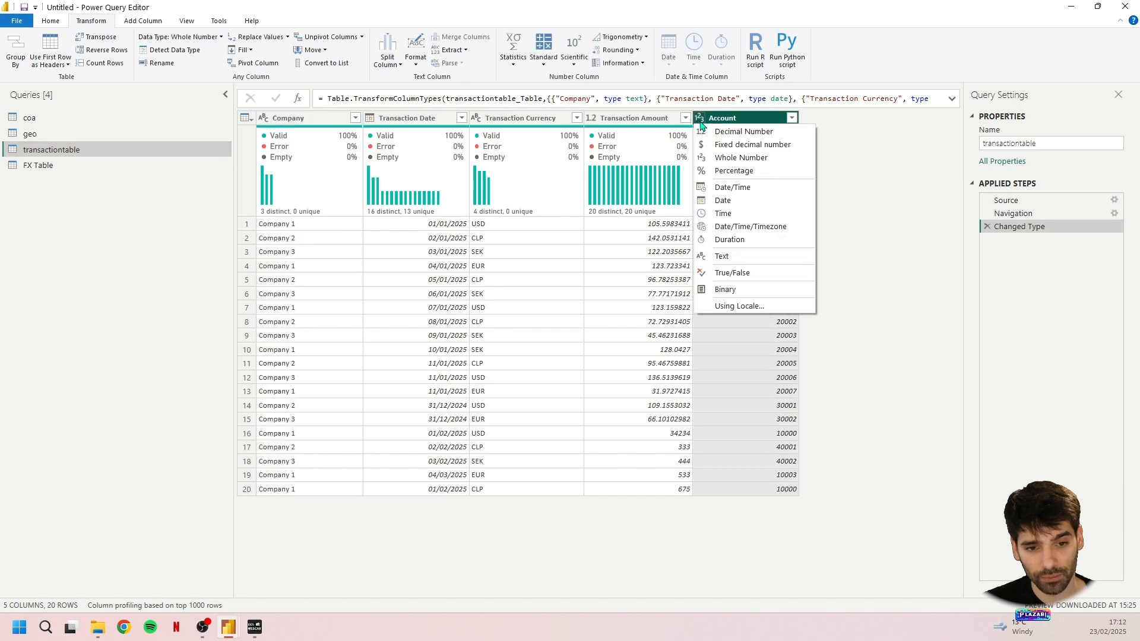
click(855, 145)
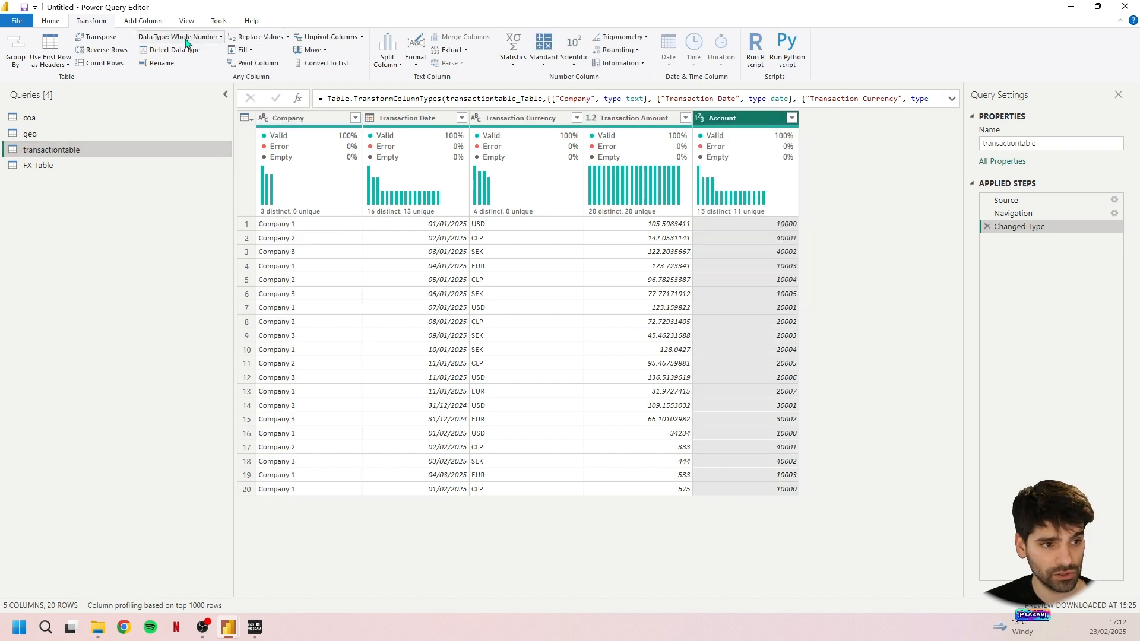
click(205, 39)
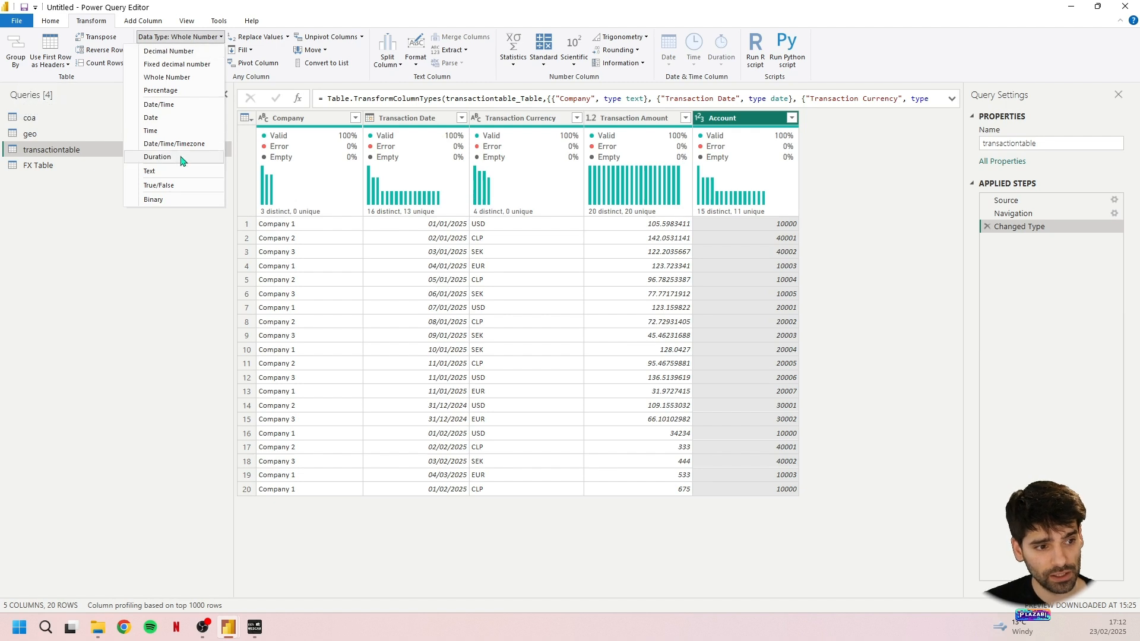
click(178, 172)
key(Return)
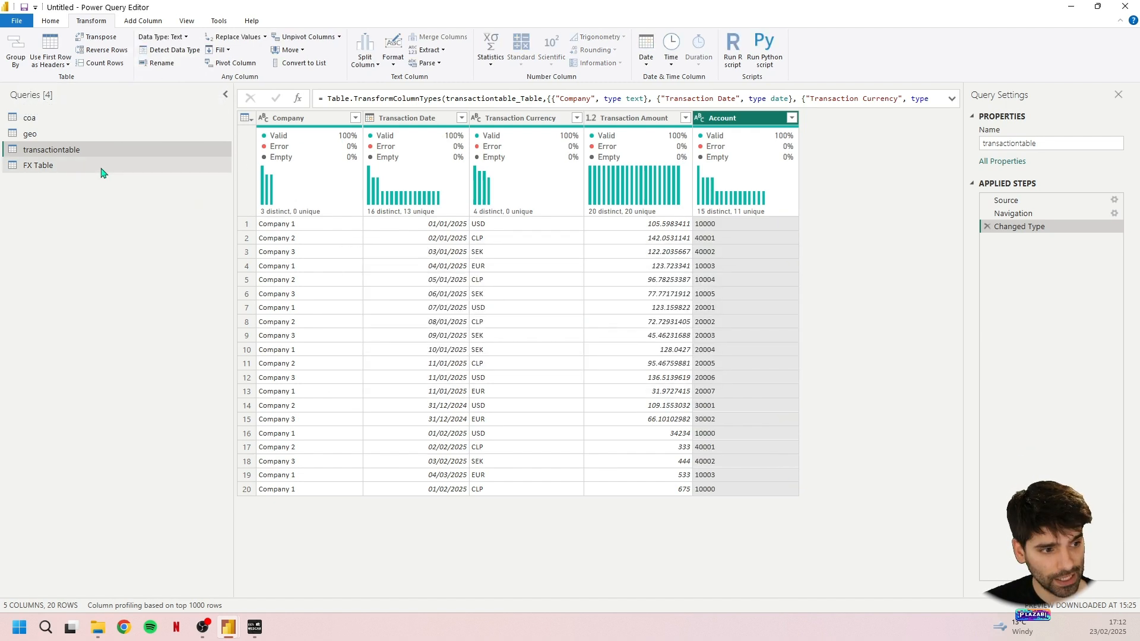
Step: Check the FX Table query, open FX_Report.xlsx in Excel, enter the title FX Table in cell B2 of the FX Table sheet and save
click(101, 170)
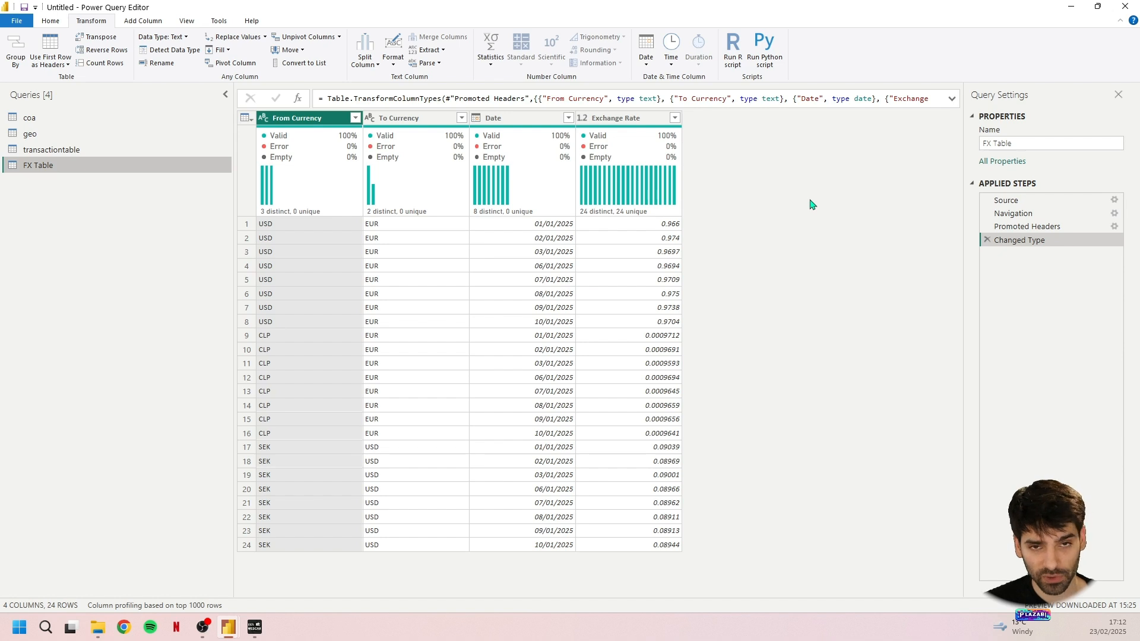
click(98, 627)
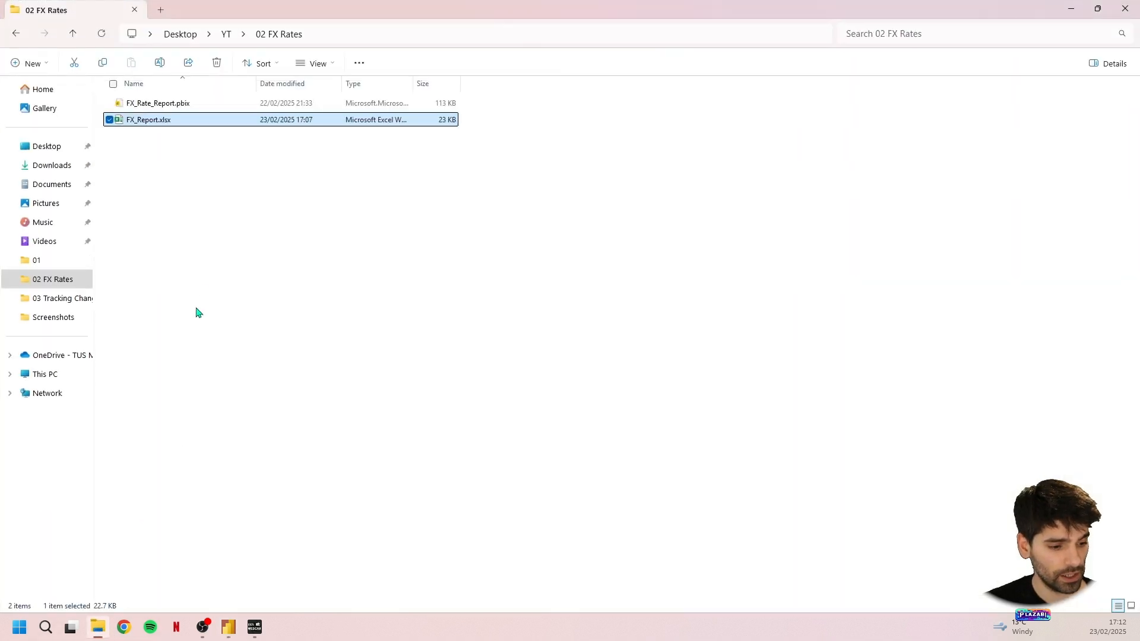
double_click(160, 121)
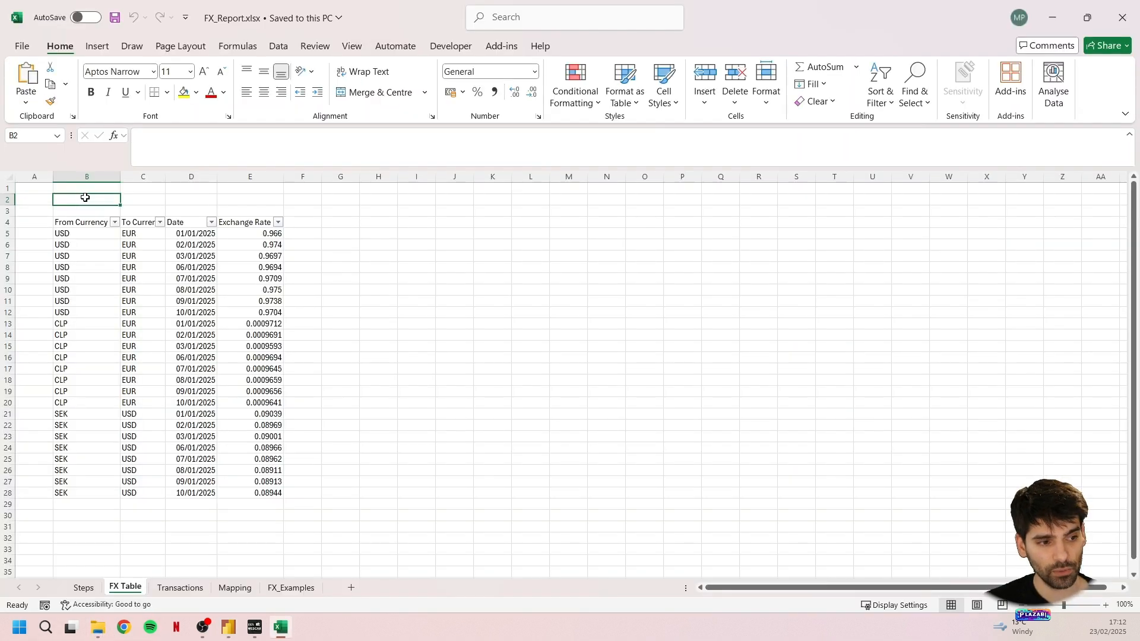
double_click(85, 198)
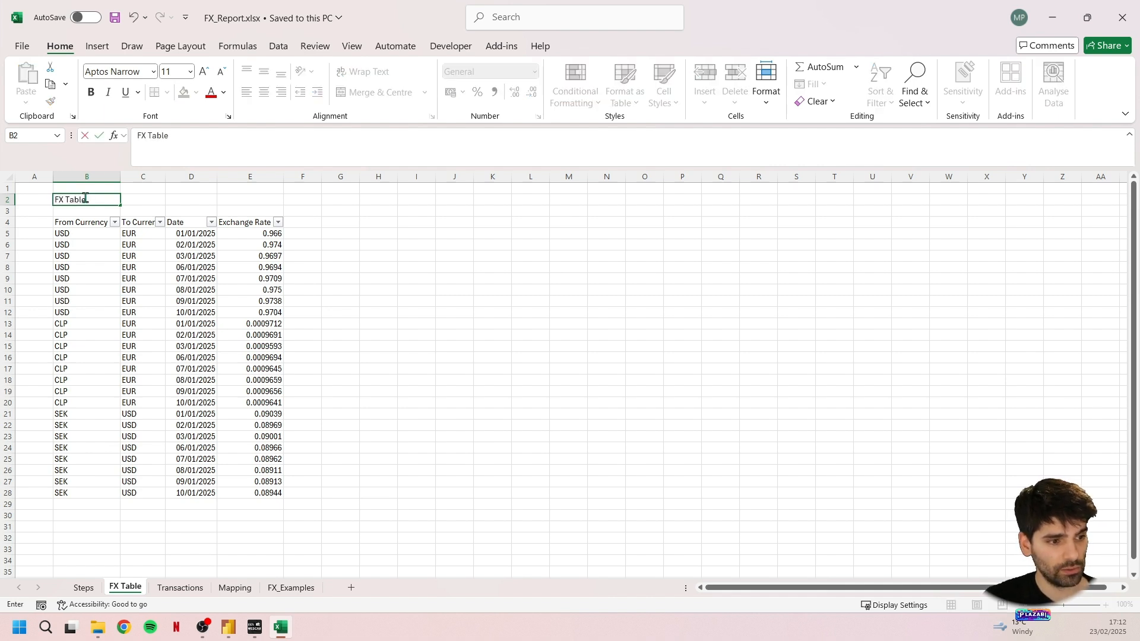
click(250, 211)
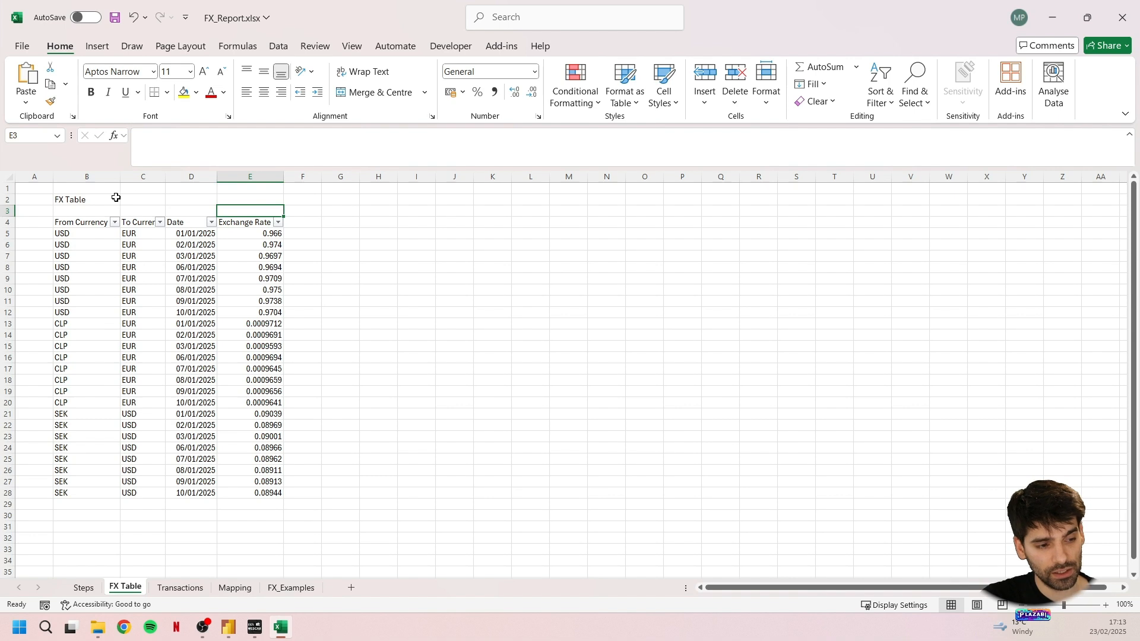
click(114, 17)
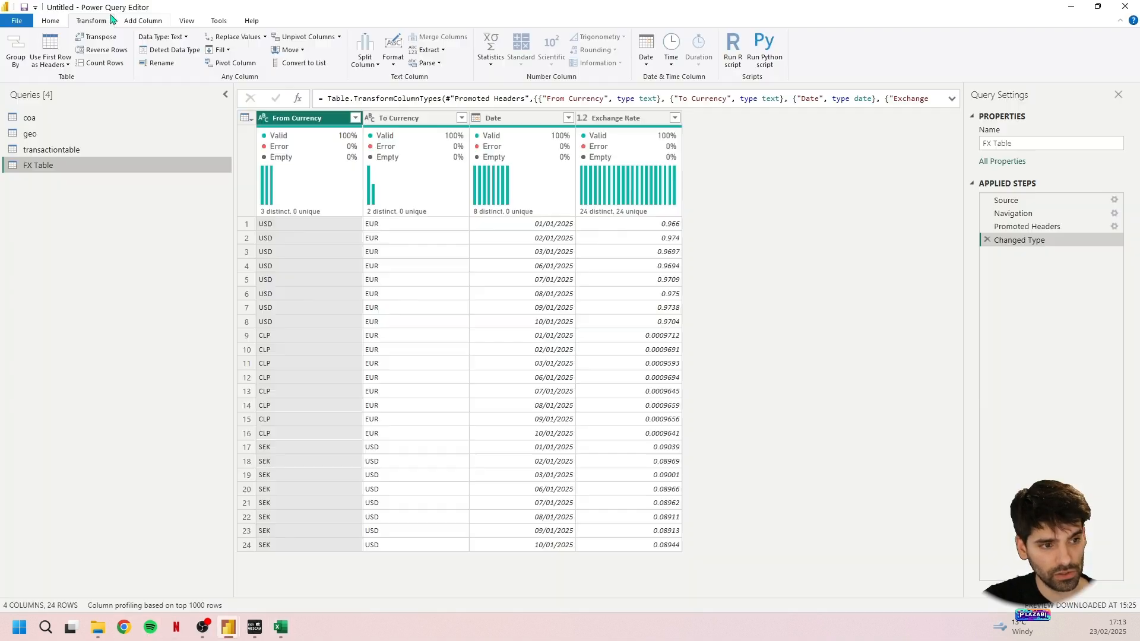
Step: Return to Power Query, refresh the FX Table query's preview and examine its data at the Navigation step
click(228, 627)
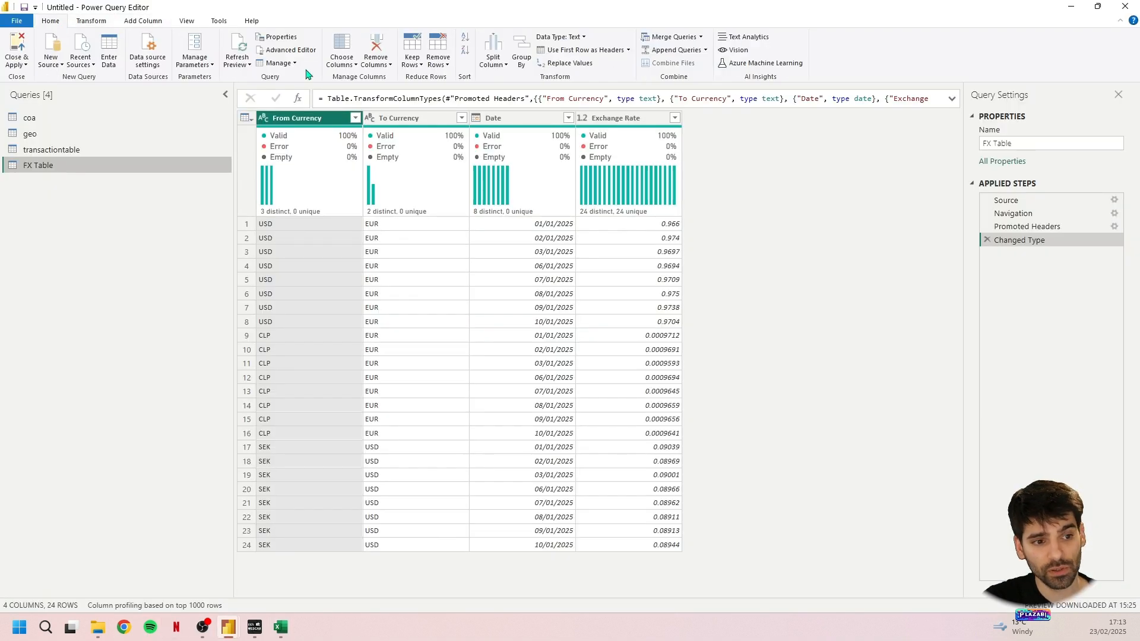
click(241, 64)
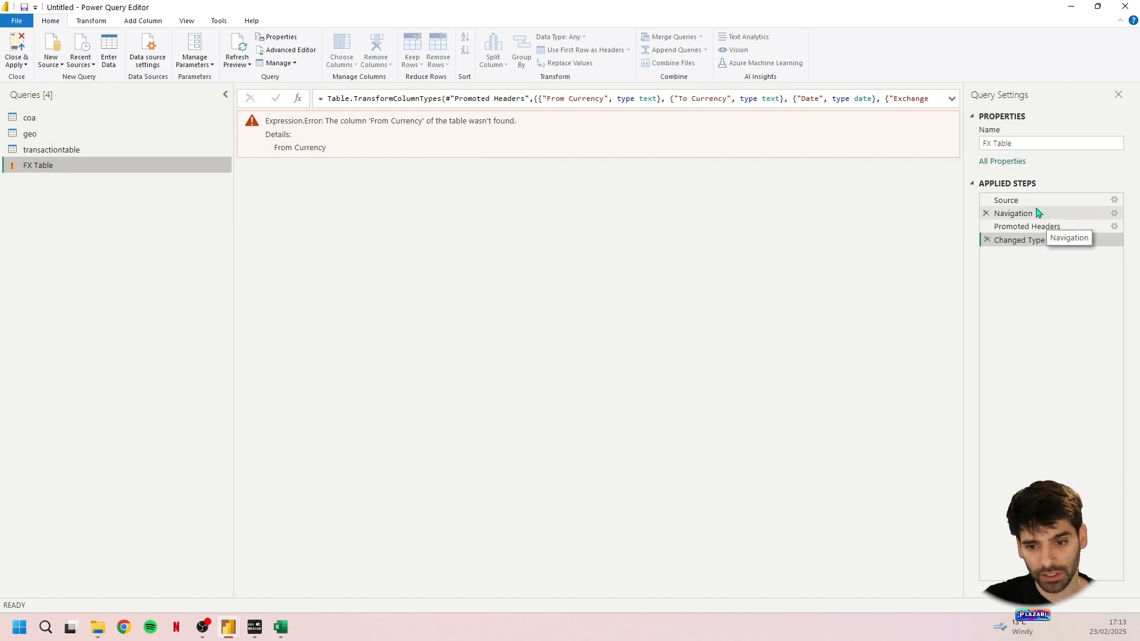
click(1052, 218)
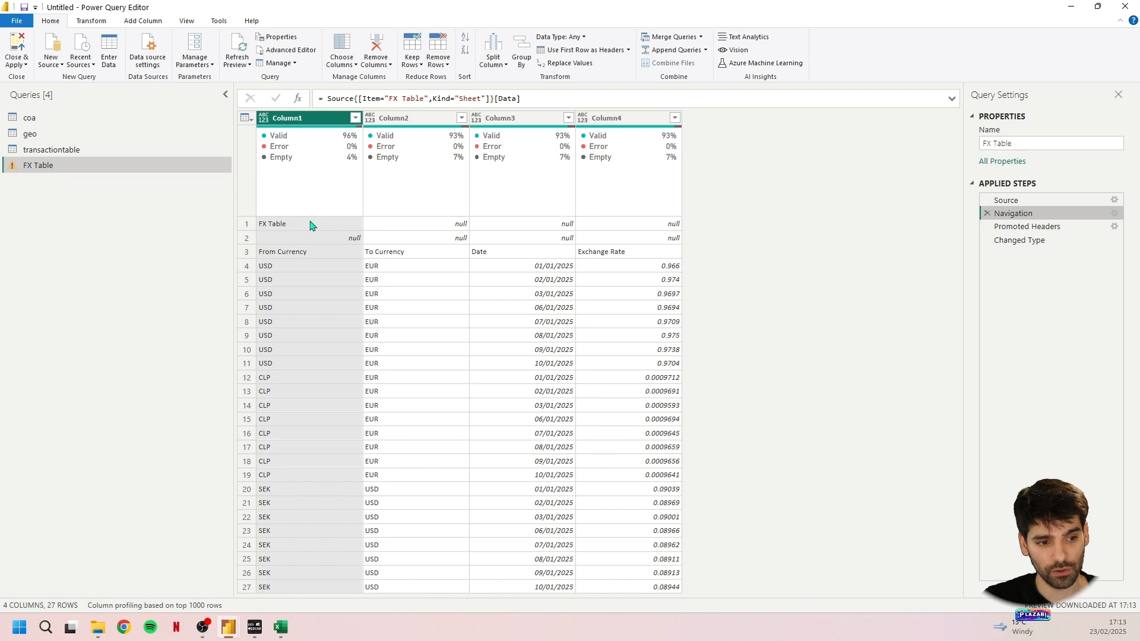
Step: Examine the Promoted Headers and Changed Type steps of the FX Table query to trace the missing From Currency column
click(1039, 230)
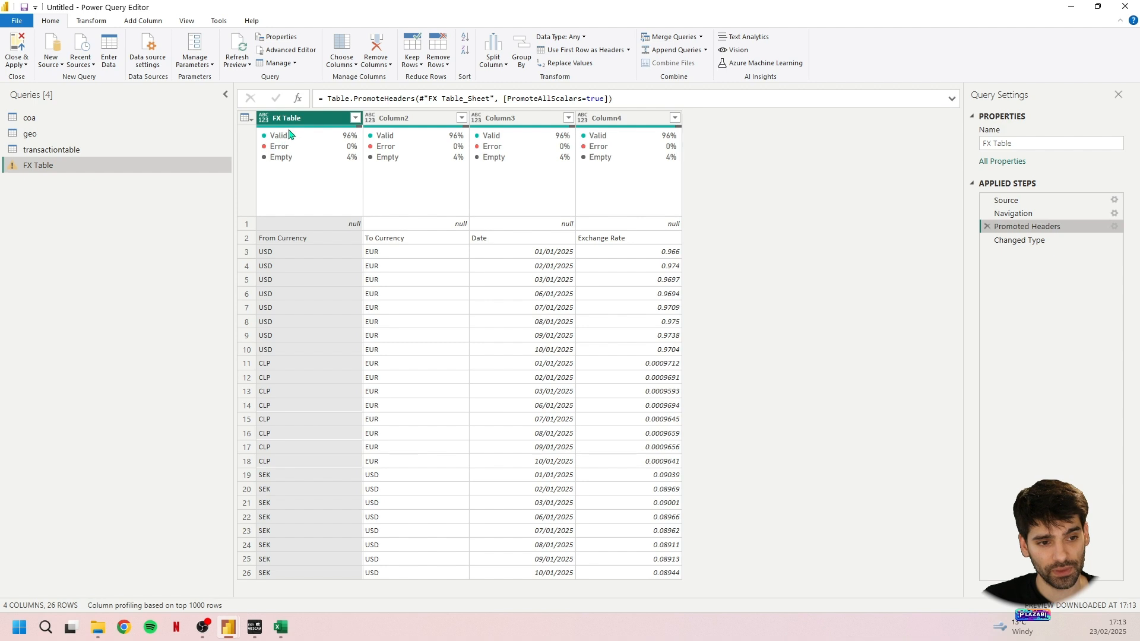
click(1046, 243)
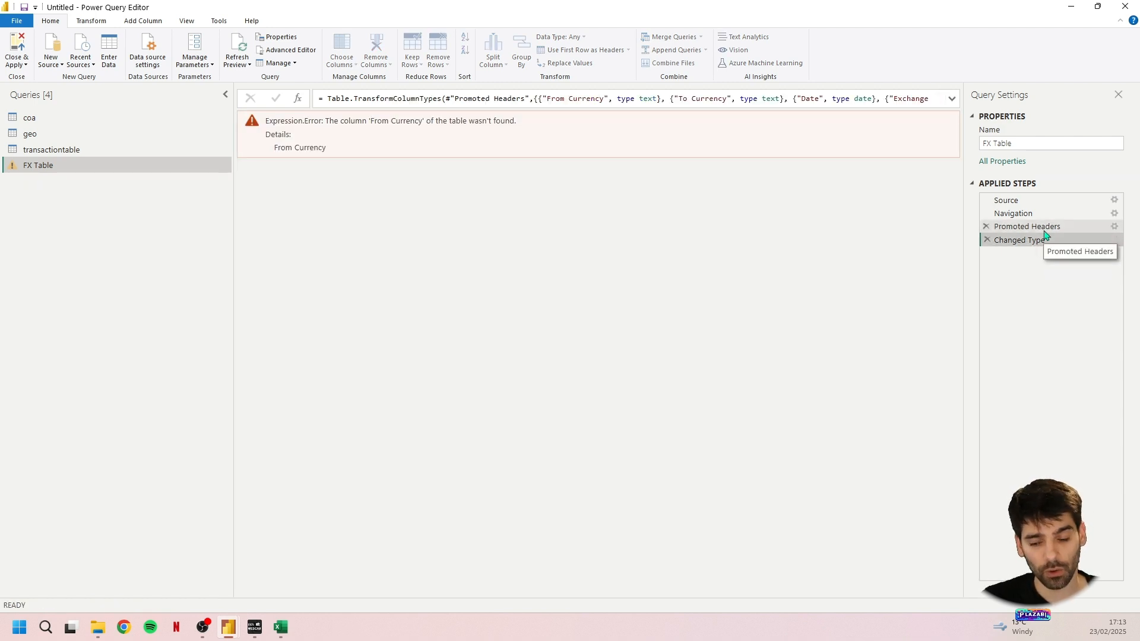
click(1045, 232)
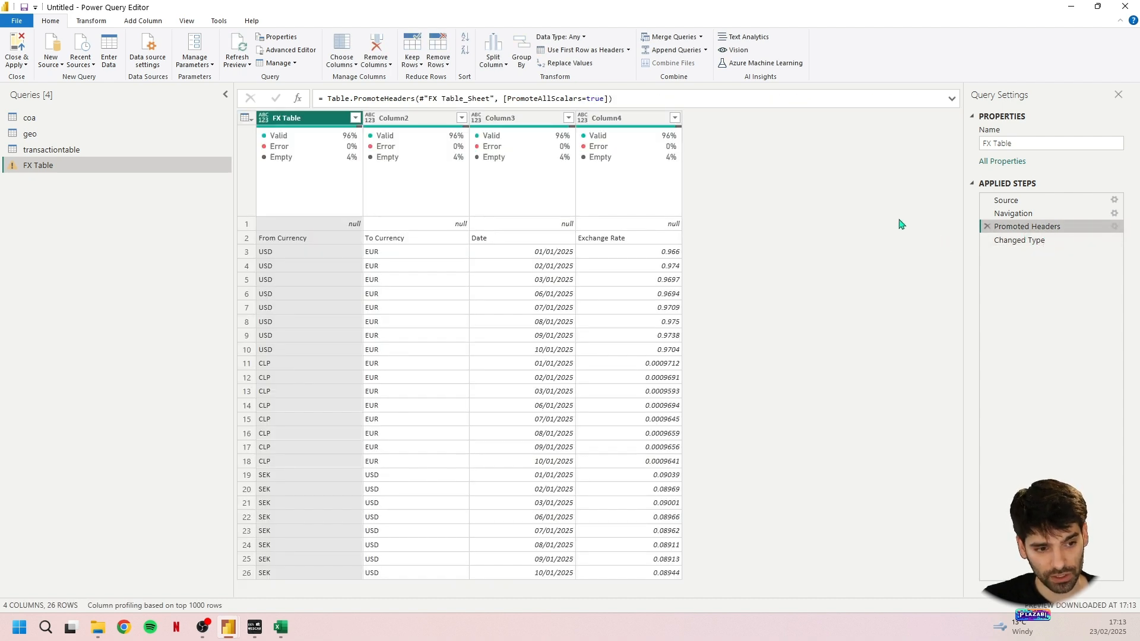
click(336, 243)
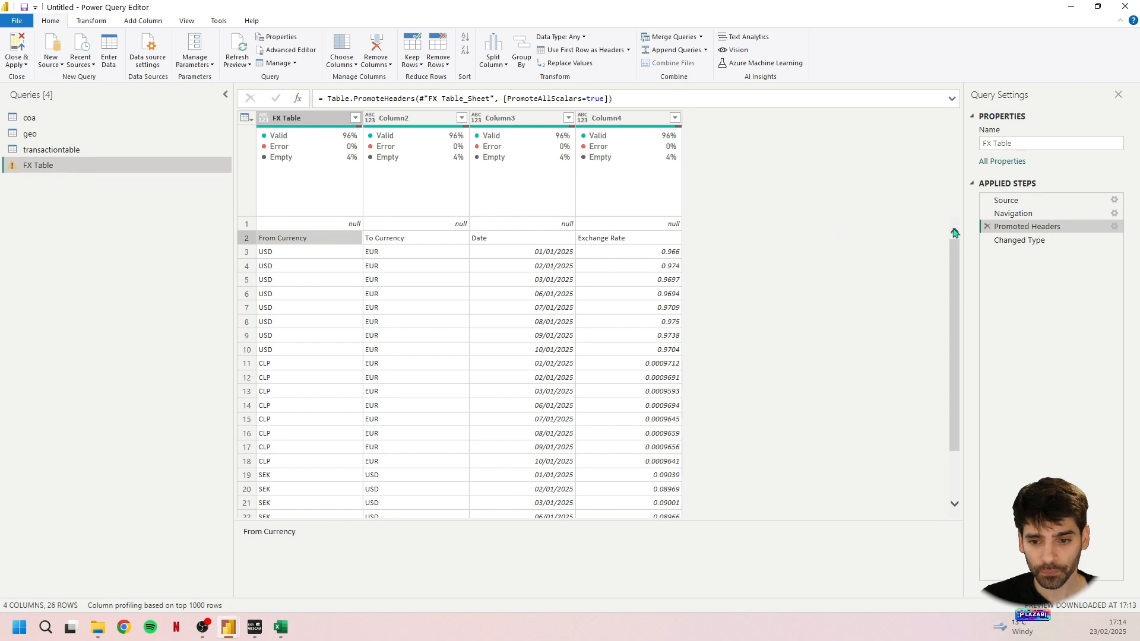
Step: Insert a step after Navigation in FX Table that removes the top 2 rows, and check the Promoted Headers and Changed Type steps
click(1016, 214)
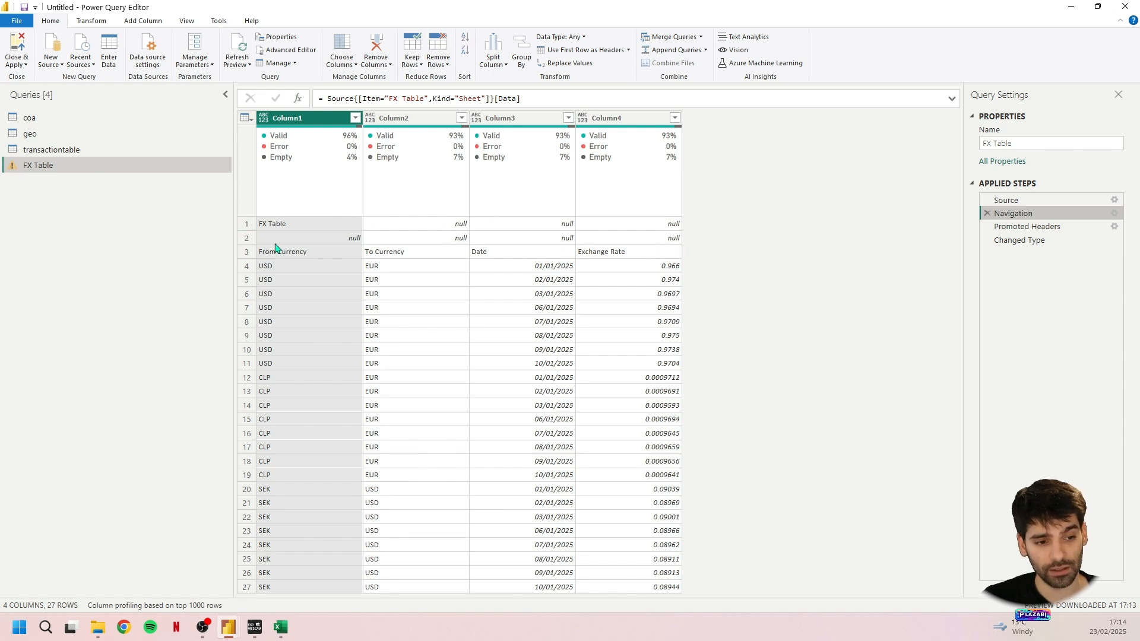
click(436, 66)
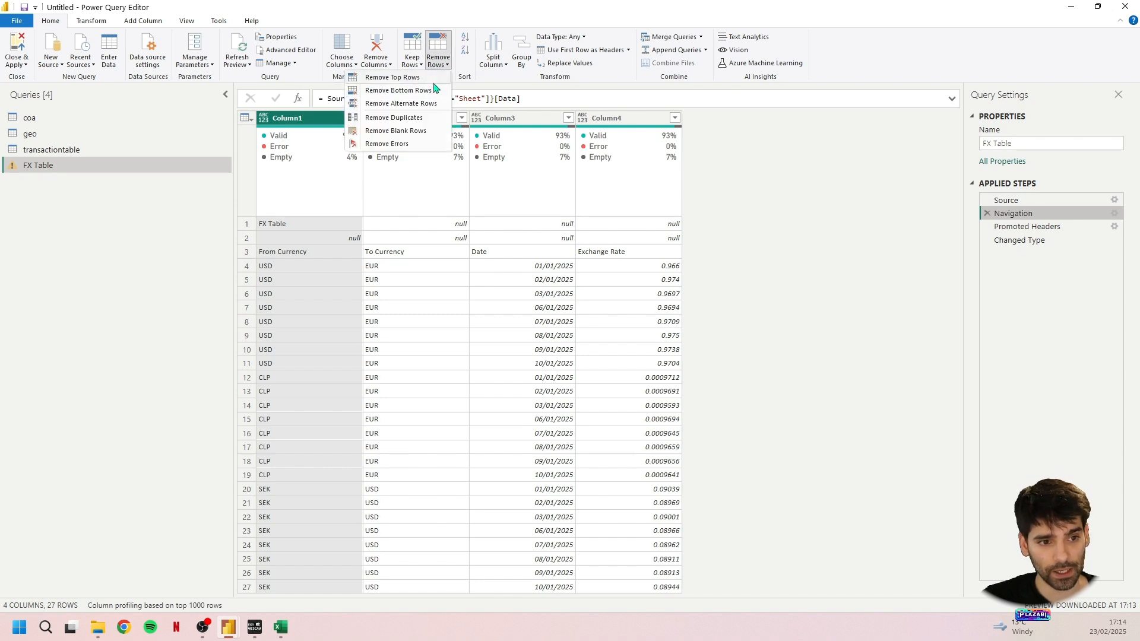
click(432, 79)
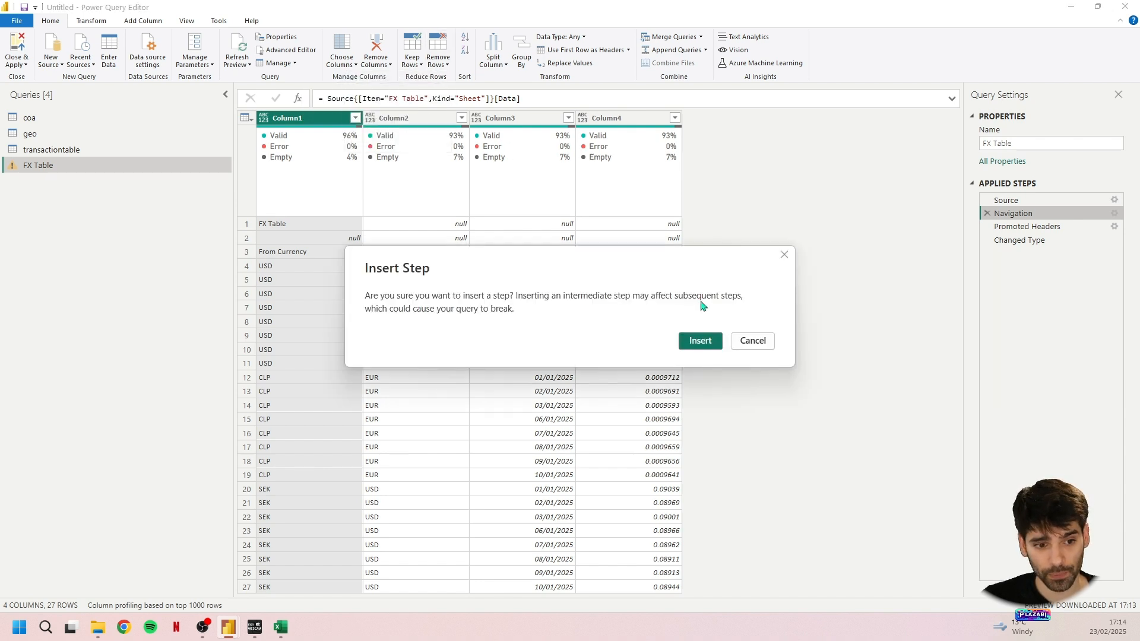
click(703, 342)
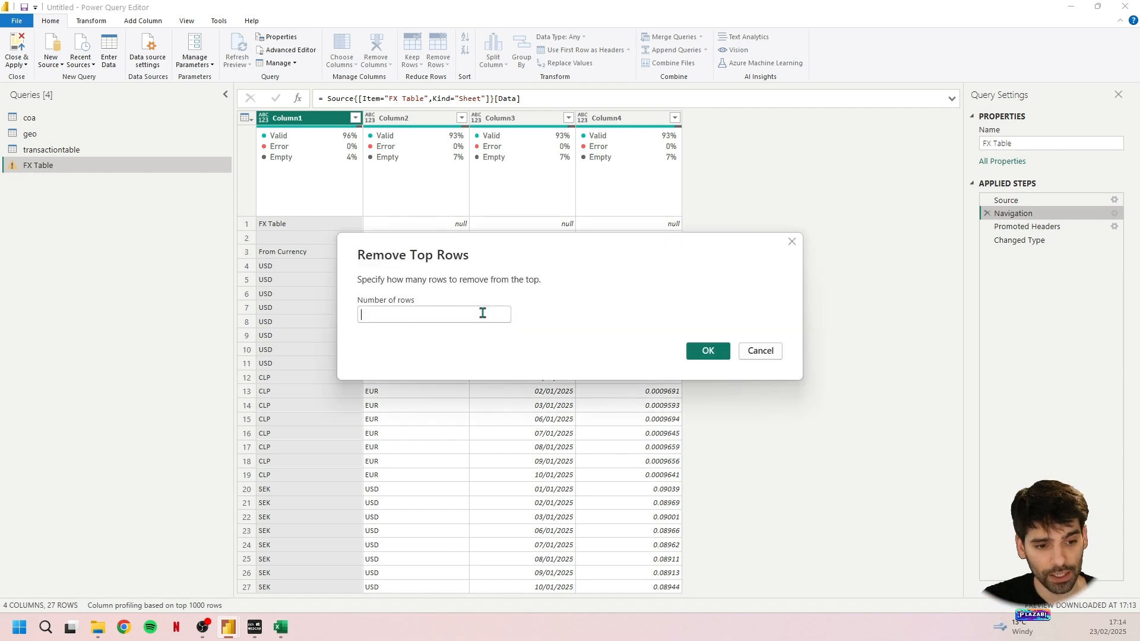
text(2)
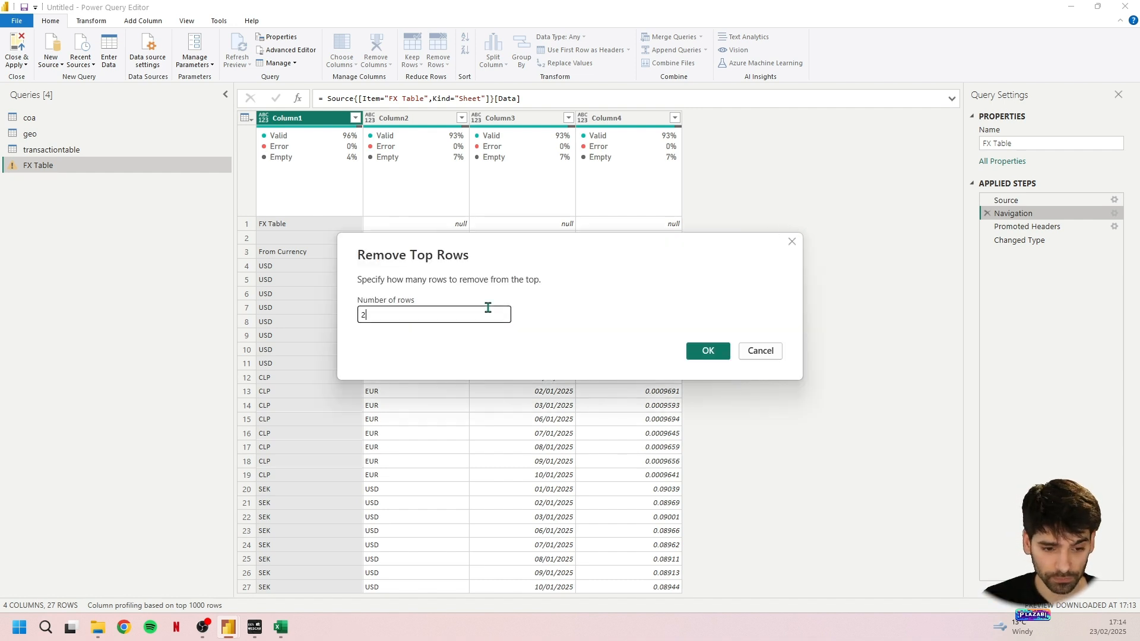
click(725, 353)
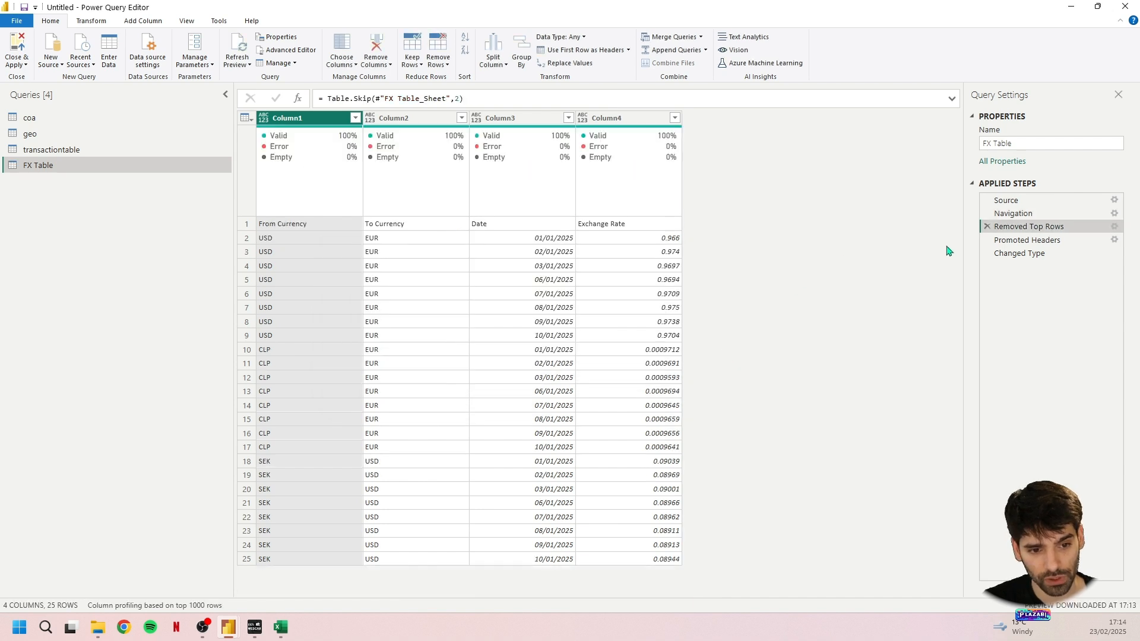
click(1014, 244)
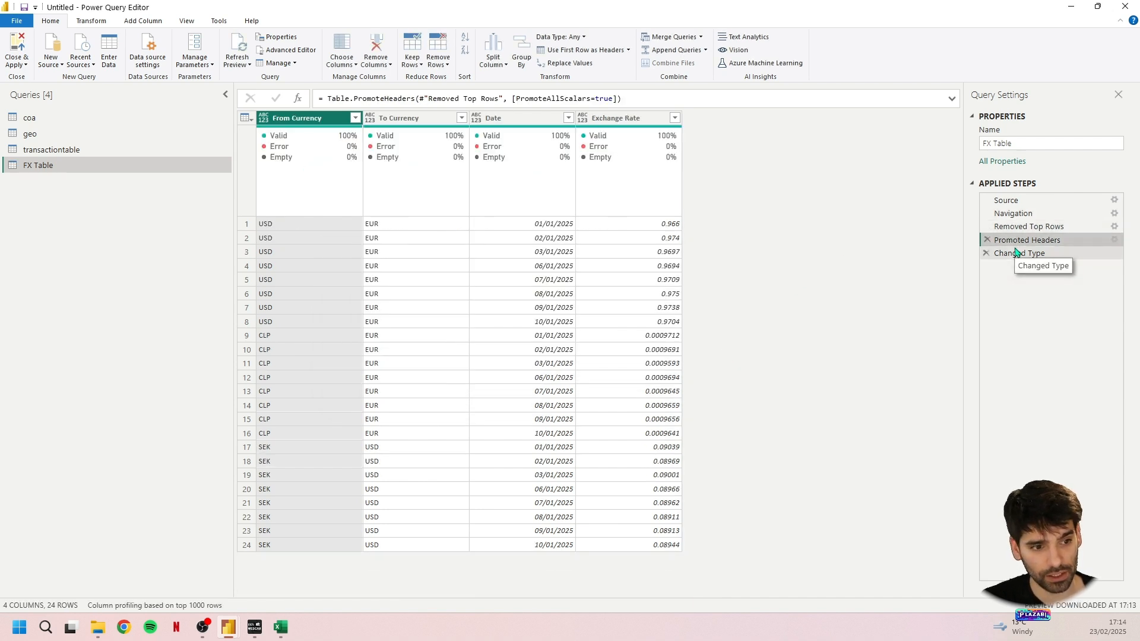
click(1016, 255)
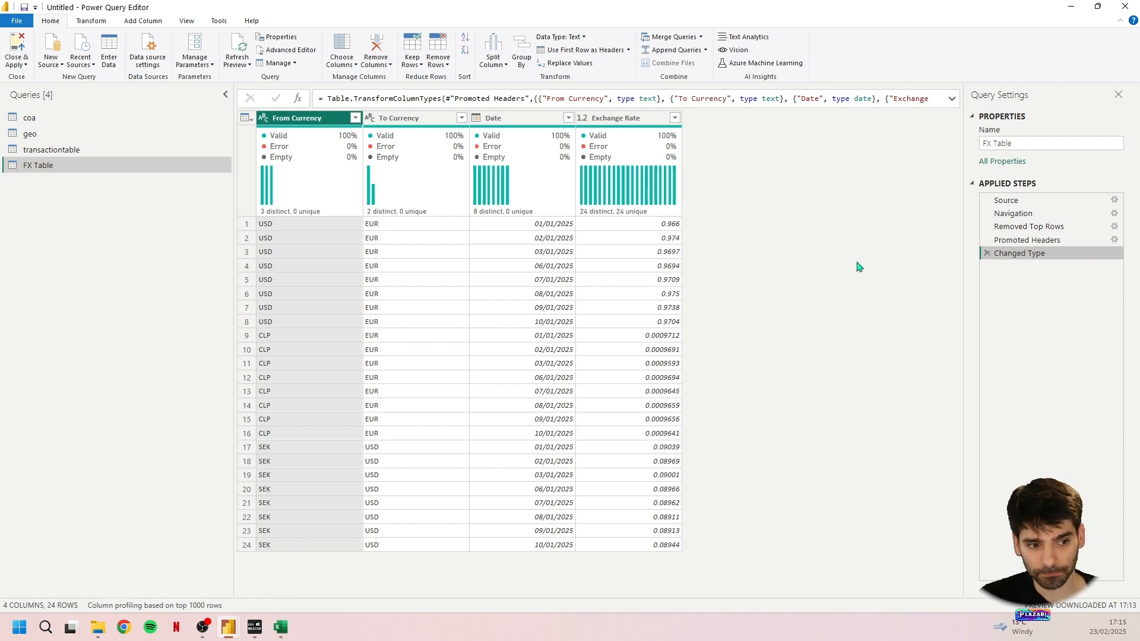
Step: Rewrite the Removed Top Rows formula as Table.Skip(#"FX Table_Sheet",each [Column1]<>"From Currency"), replacing the fixed row count with a condition
click(1044, 229)
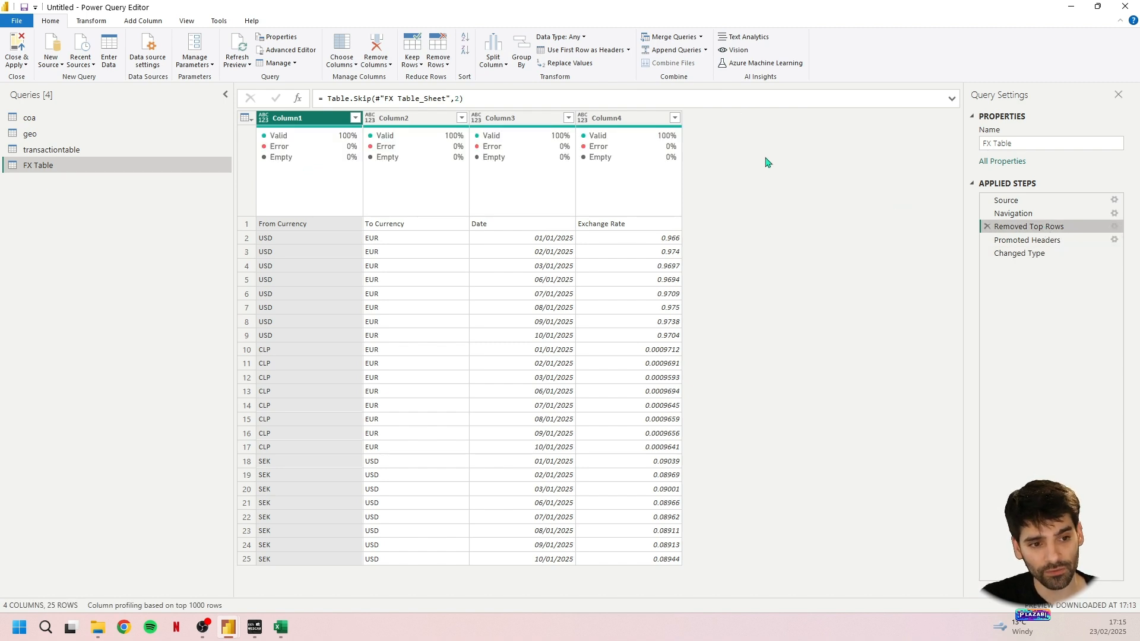
click(503, 98)
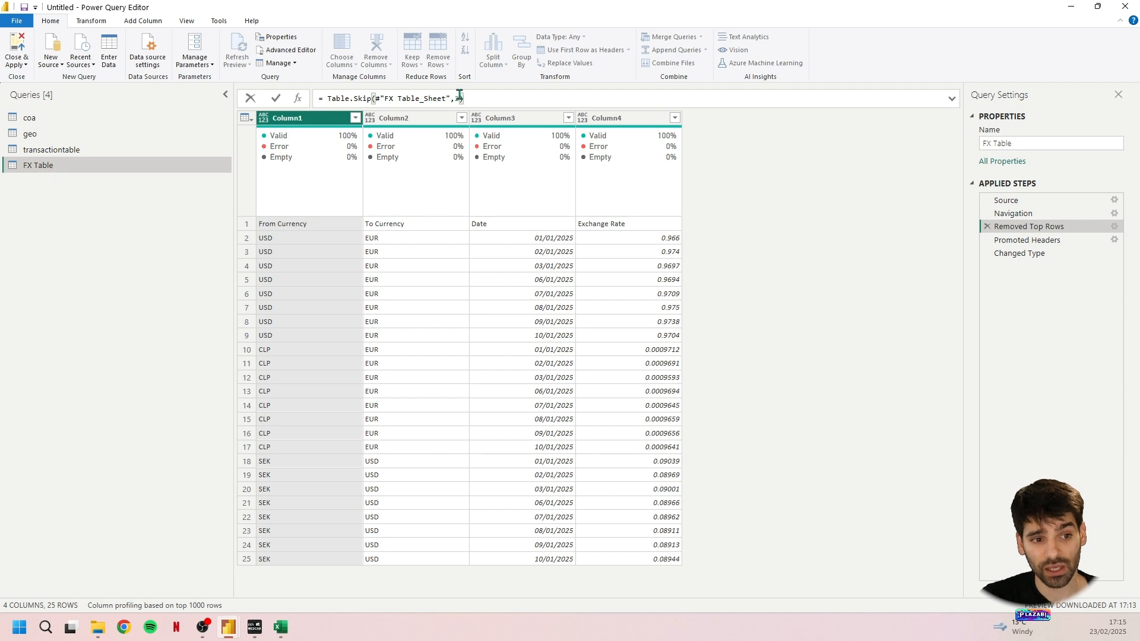
drag(461, 99, 455, 99)
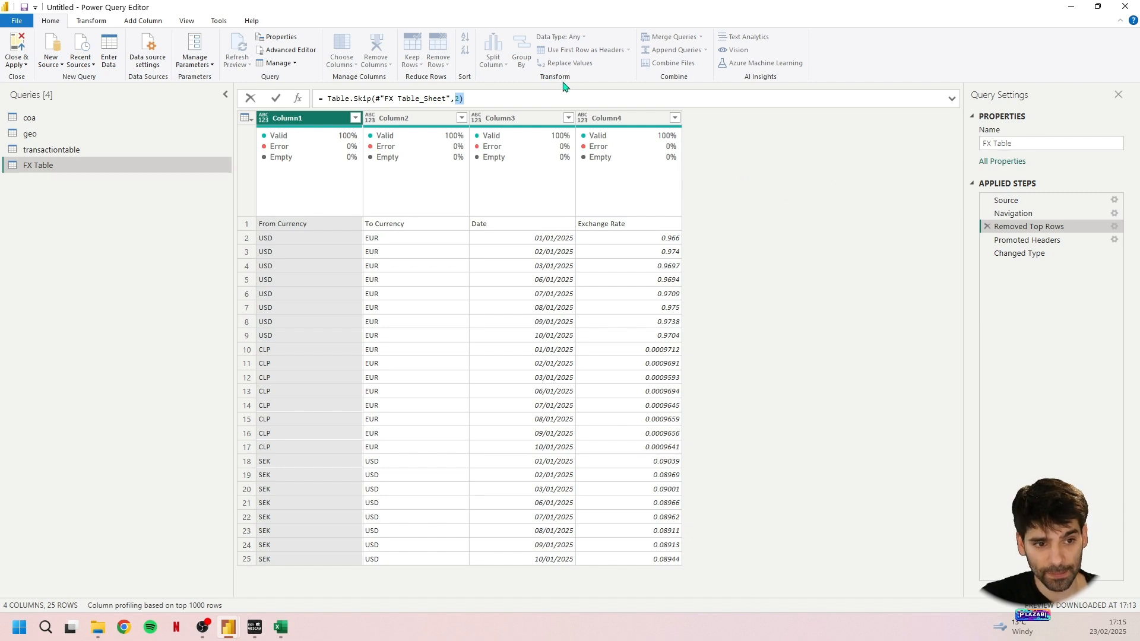
key(BackSpace)
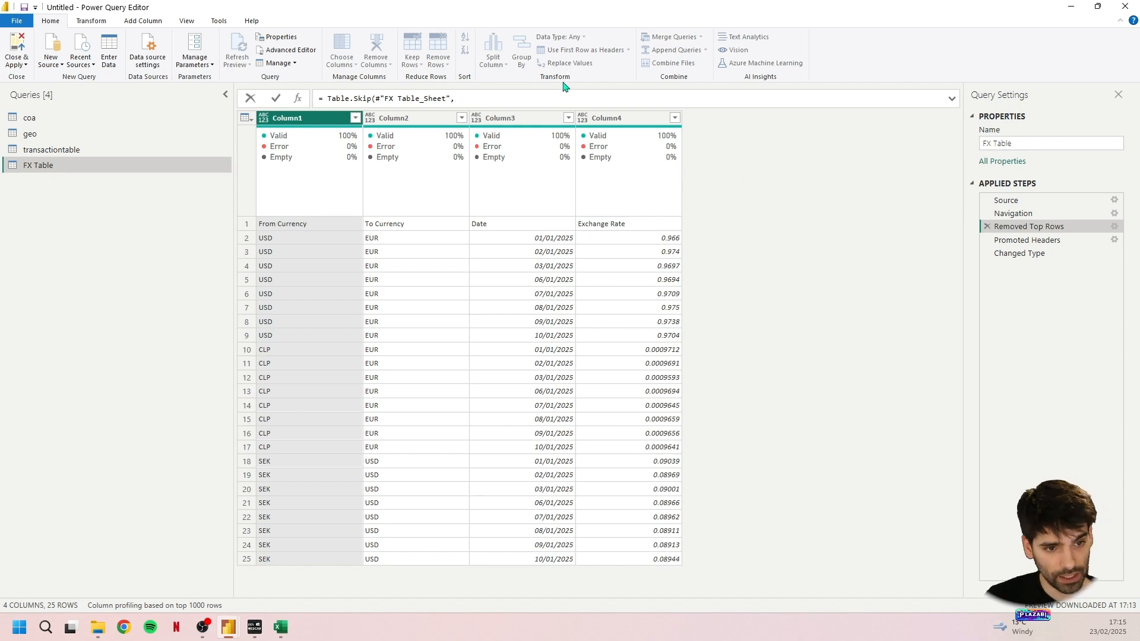
text([Column1])
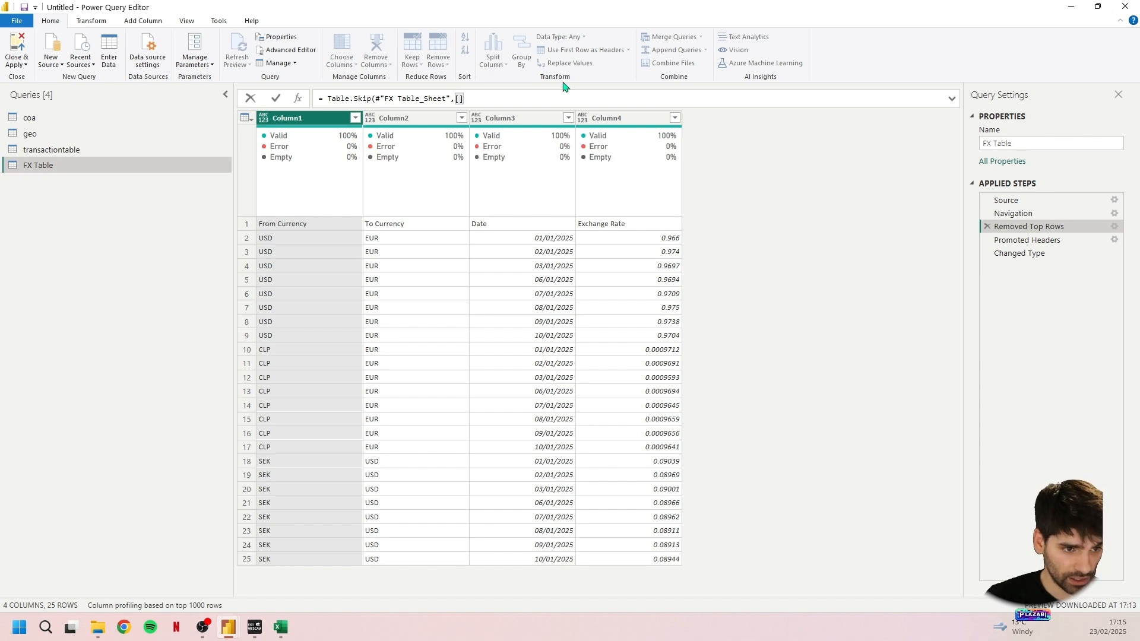
text(<>"Frin Currency)
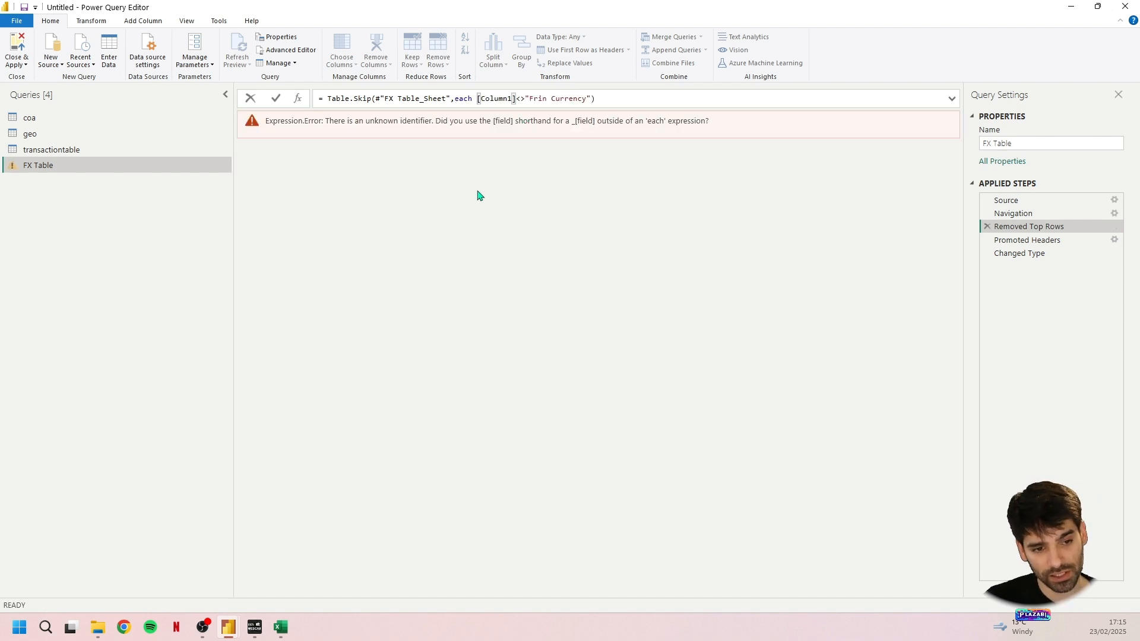
key(Return)
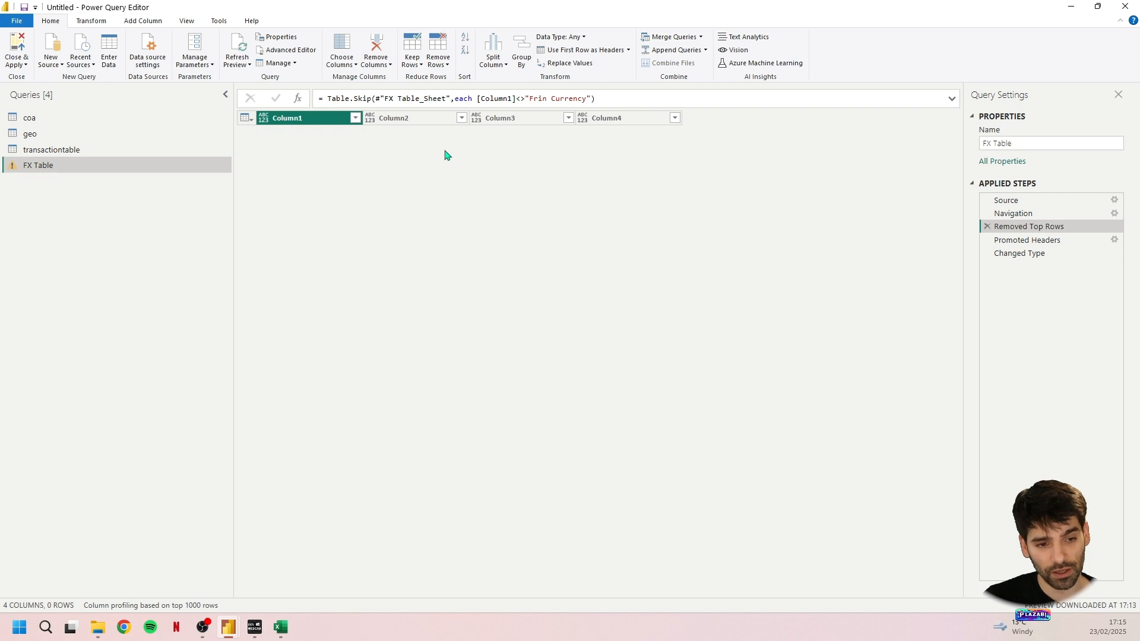
click(541, 99)
key(BackSpace)
key(BackSpace)
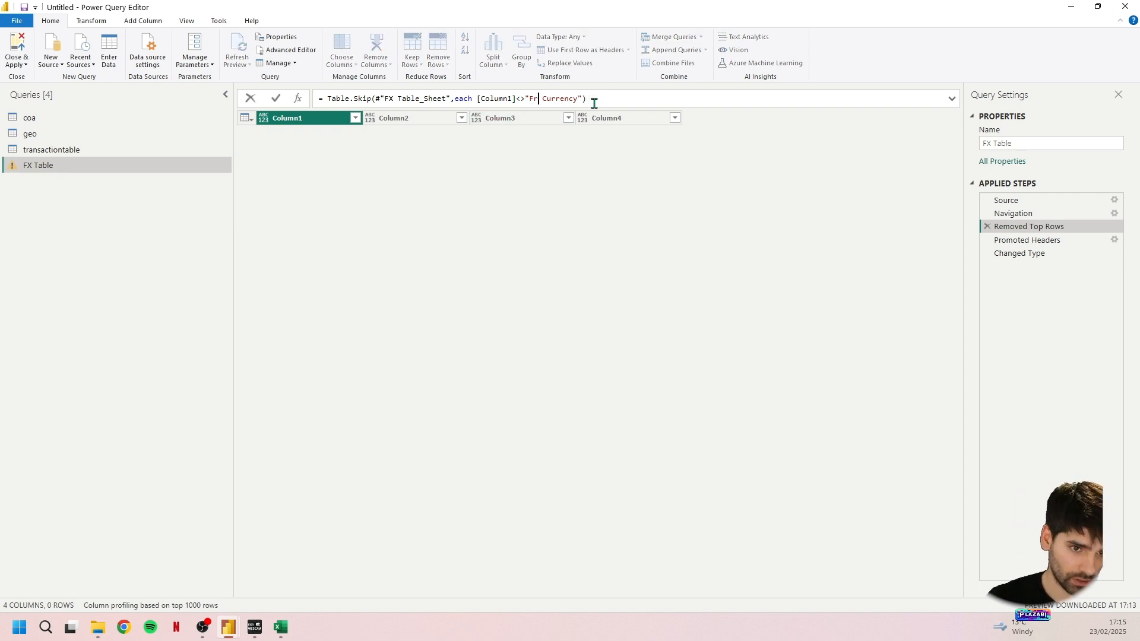
text(om)
key(Return)
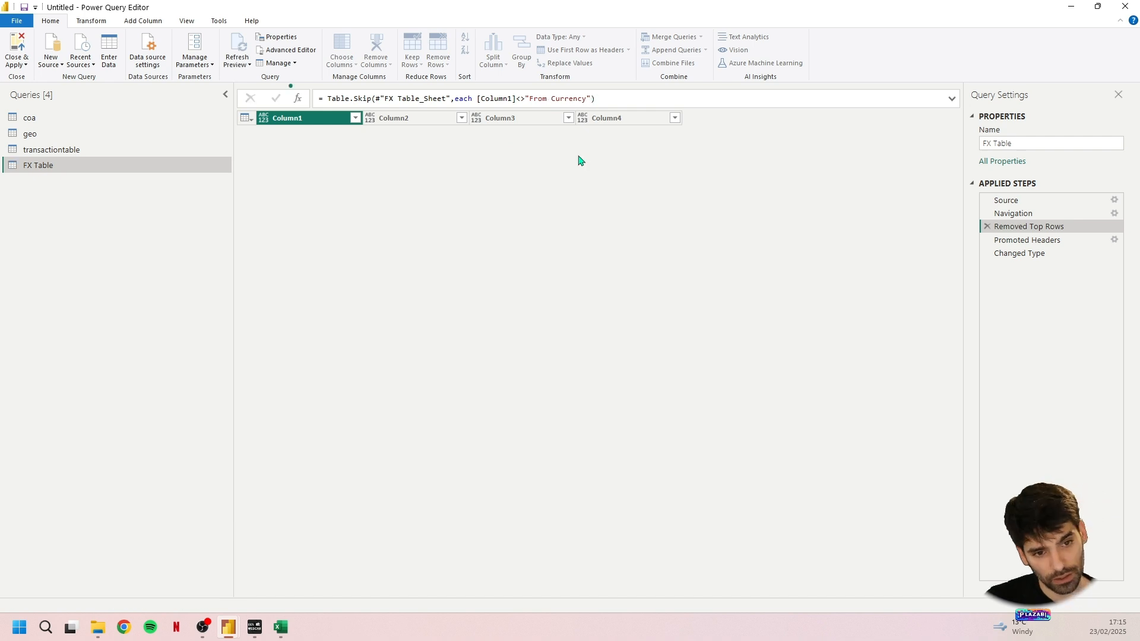
Step: Compare the FX Table data at the Navigation and Removed Top Rows steps and check the final Changed Type step
click(1036, 214)
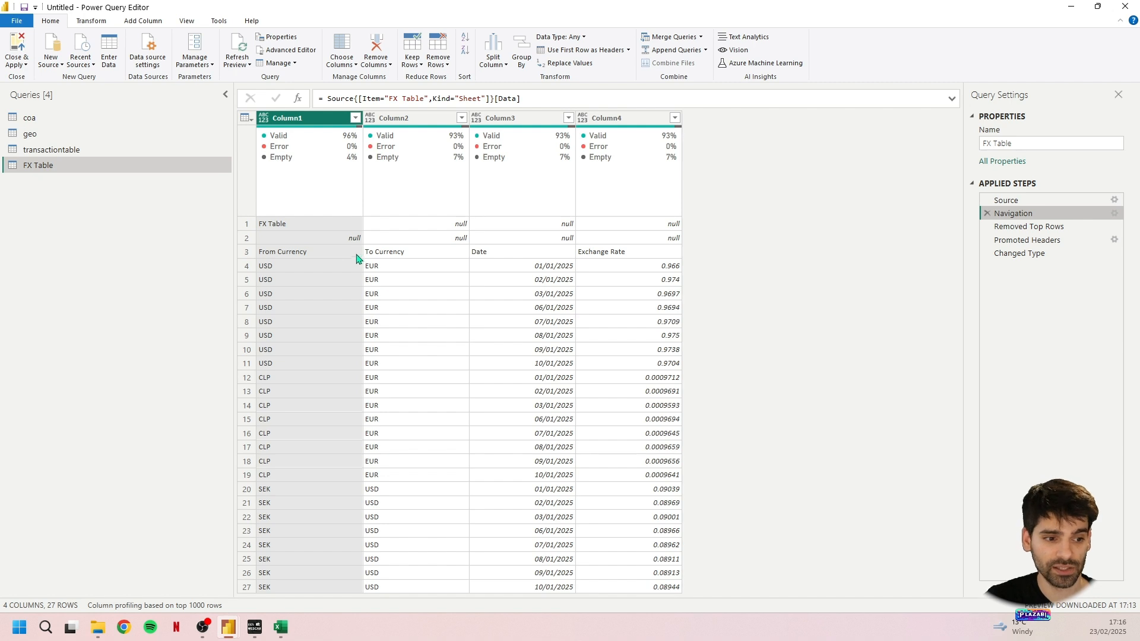
click(1044, 228)
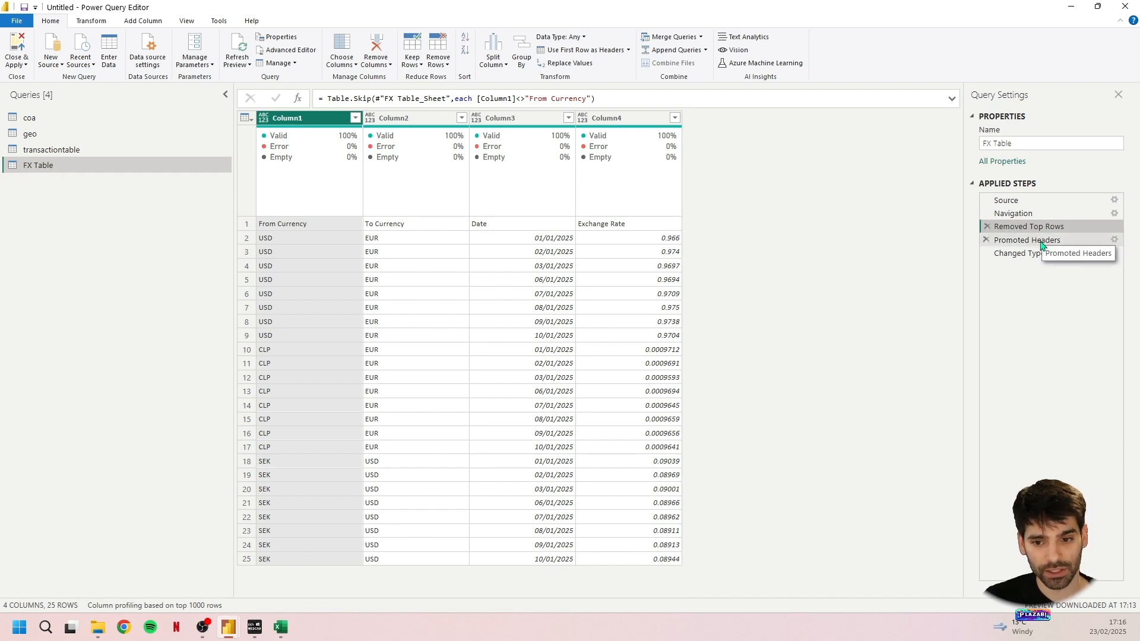
click(1021, 253)
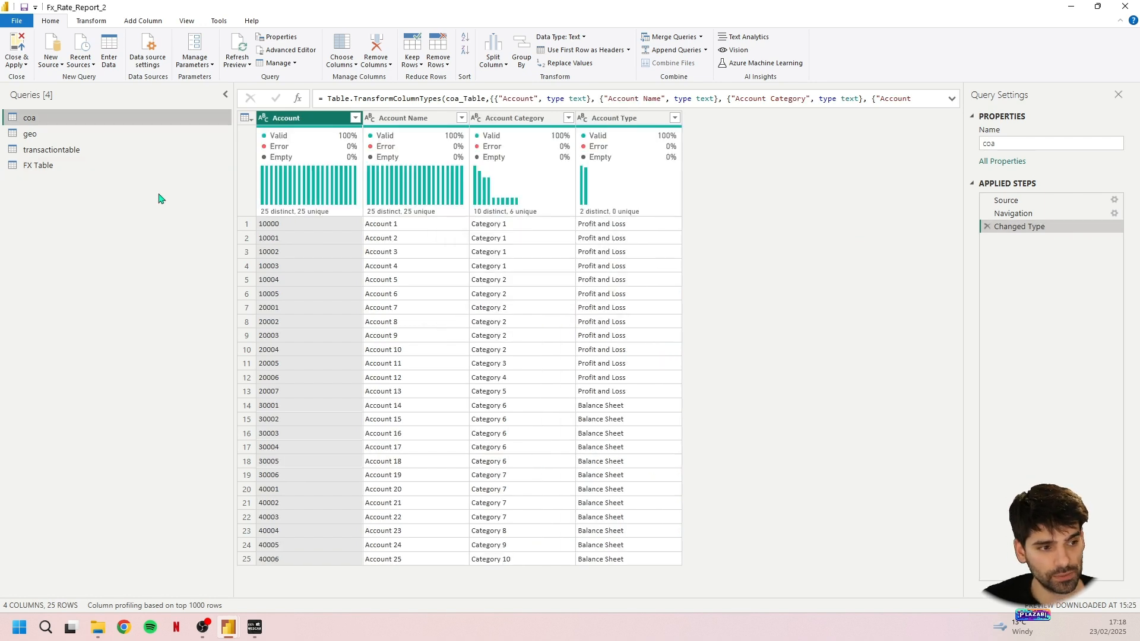
click(67, 166)
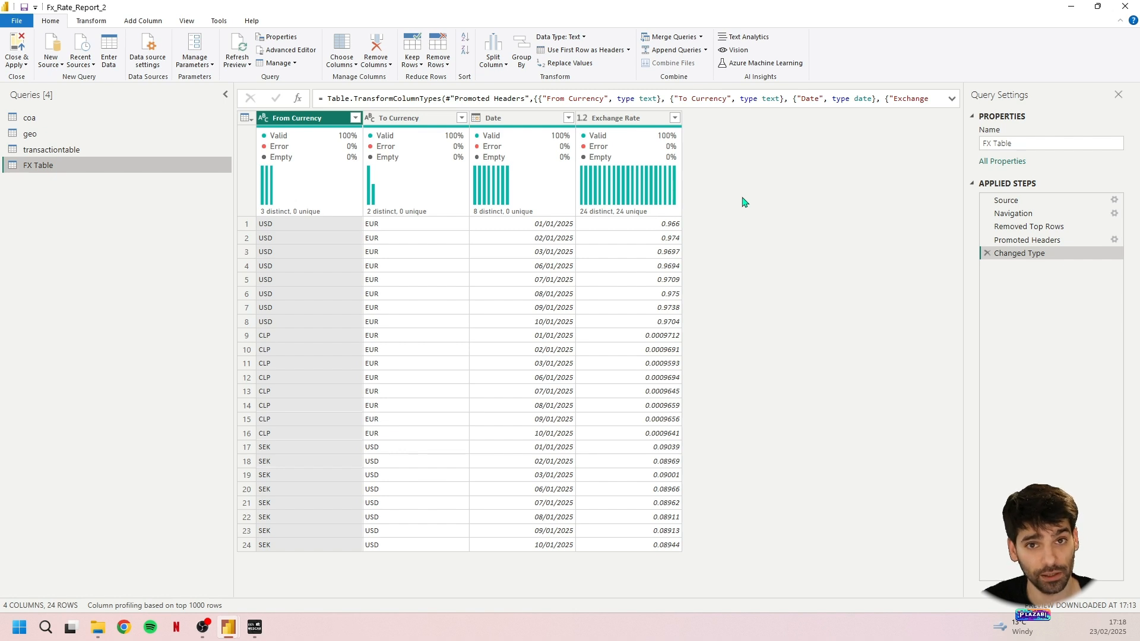
Step: Create a blank query and paste in the M script that generates a calendar from #date(2024, 12, 1) to #date(2025,12,31) with Month, MonthName and Year
right_click(72, 205)
mouse_move(113, 224)
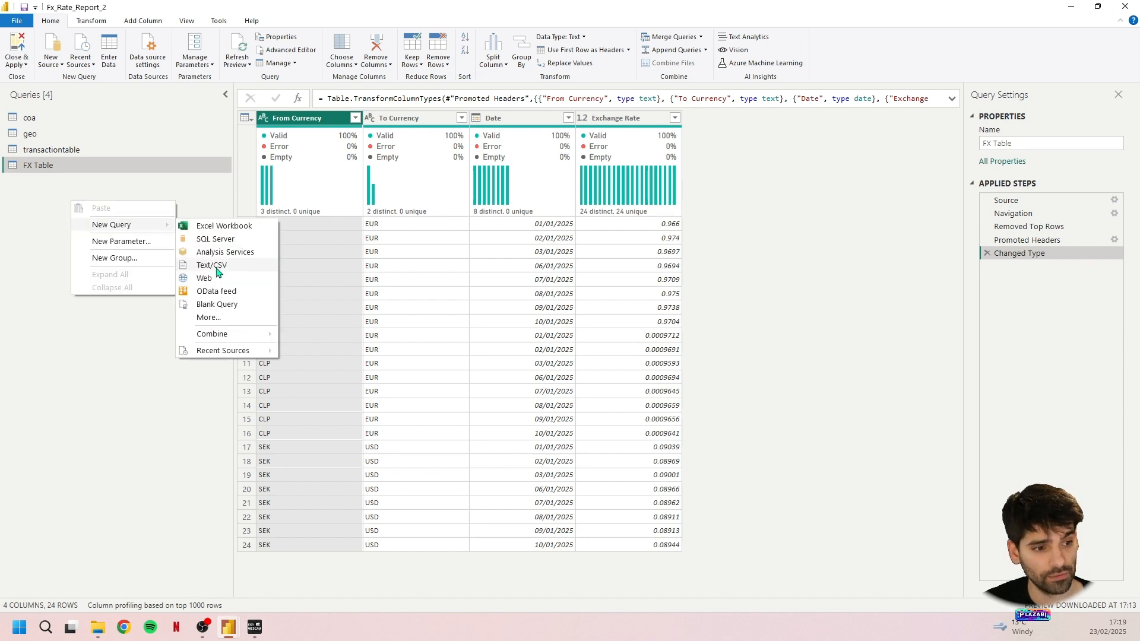
click(242, 310)
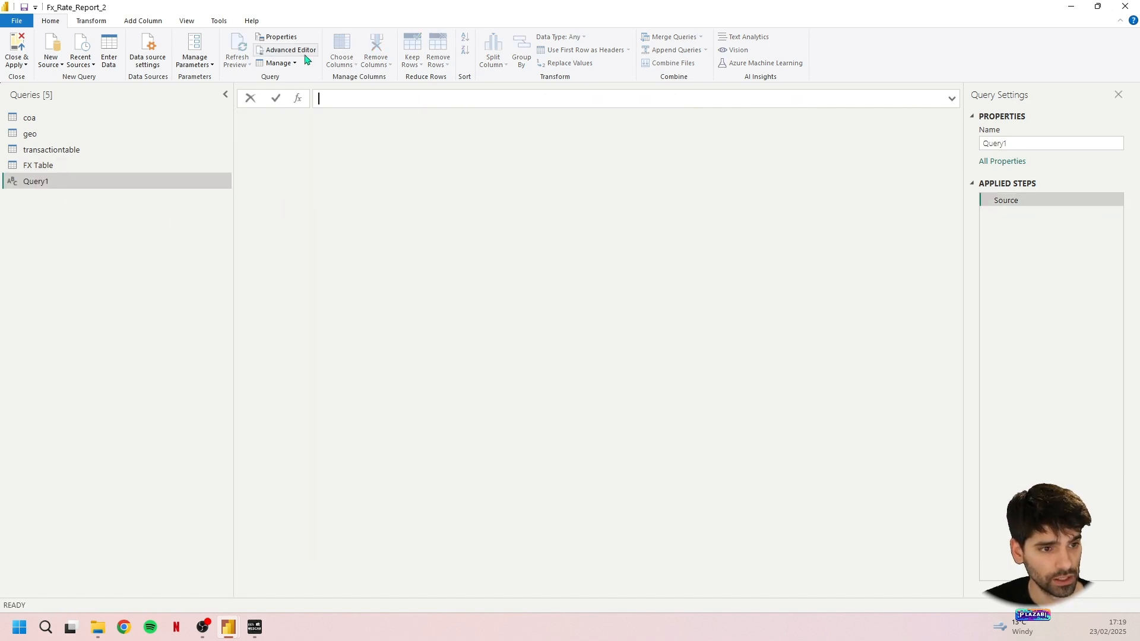
click(280, 50)
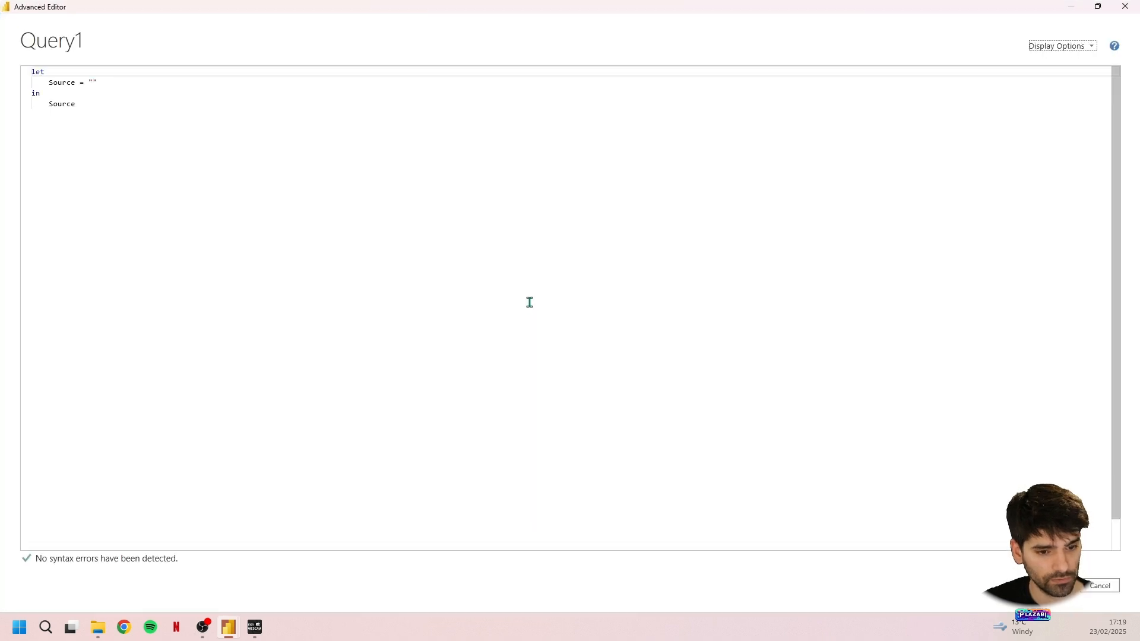
key(ctrl+v)
click(581, 126)
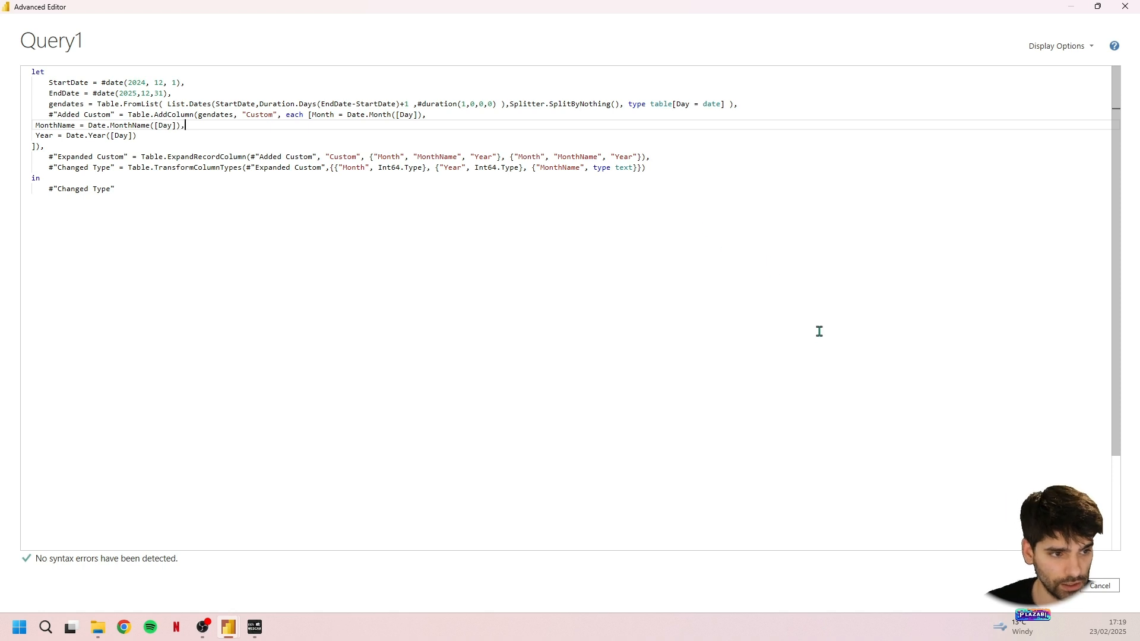
click(1055, 585)
Step: Rename the new calendar query as CalendarTable
click(1057, 148)
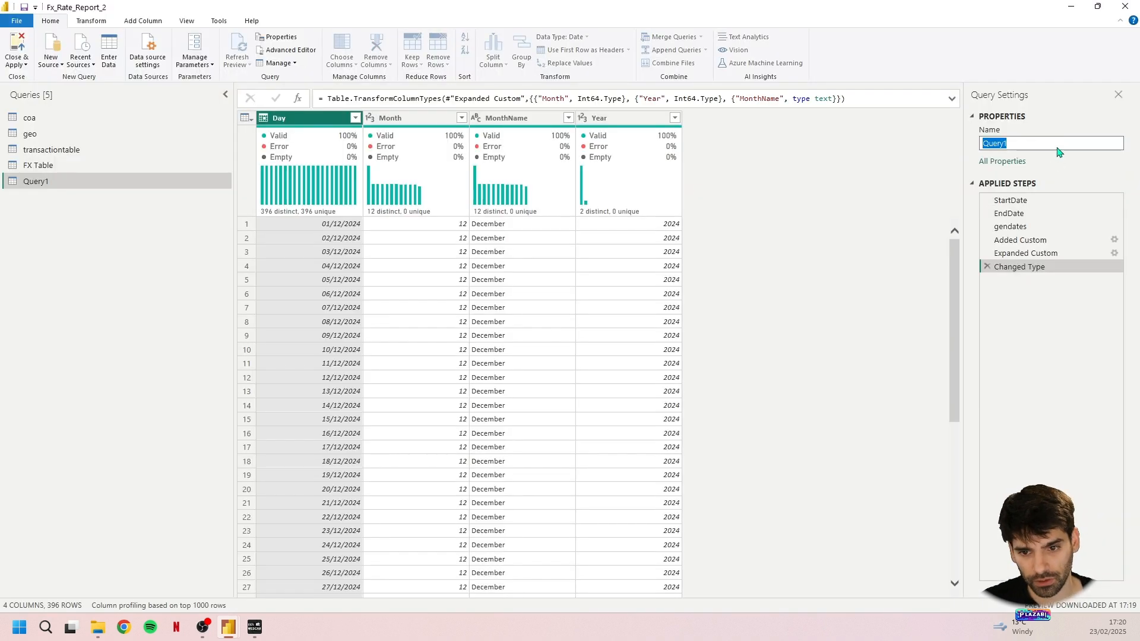
text(Calendar)
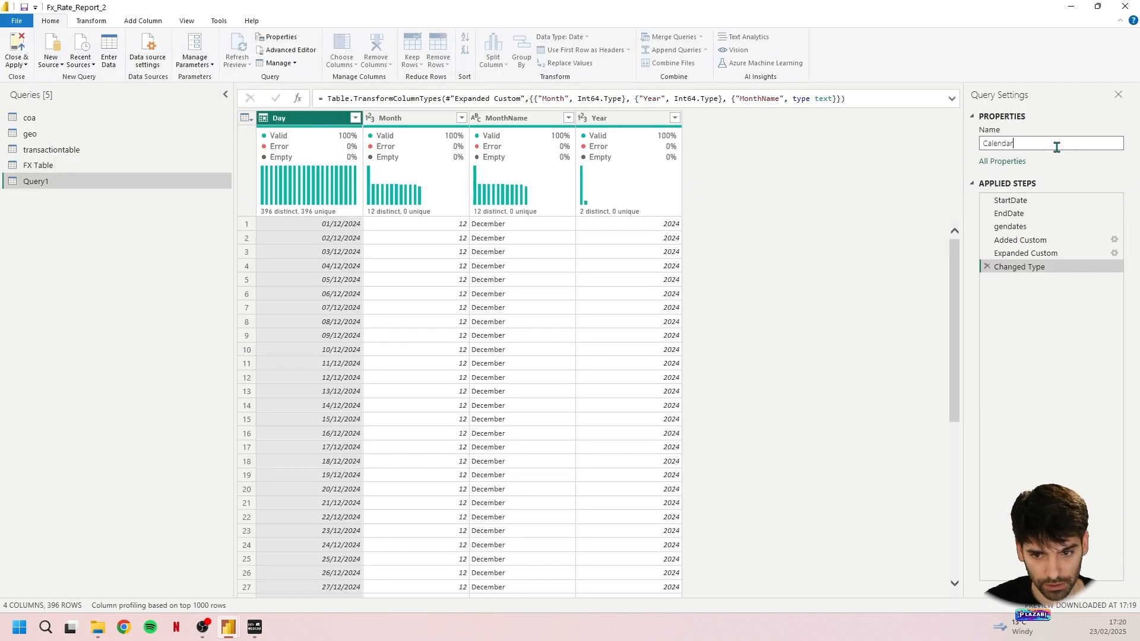
text(Table)
key(Return)
Step: Examine CalendarTable's StartDate, EndDate and gendates steps, expanding the full formula of gendates
click(1031, 200)
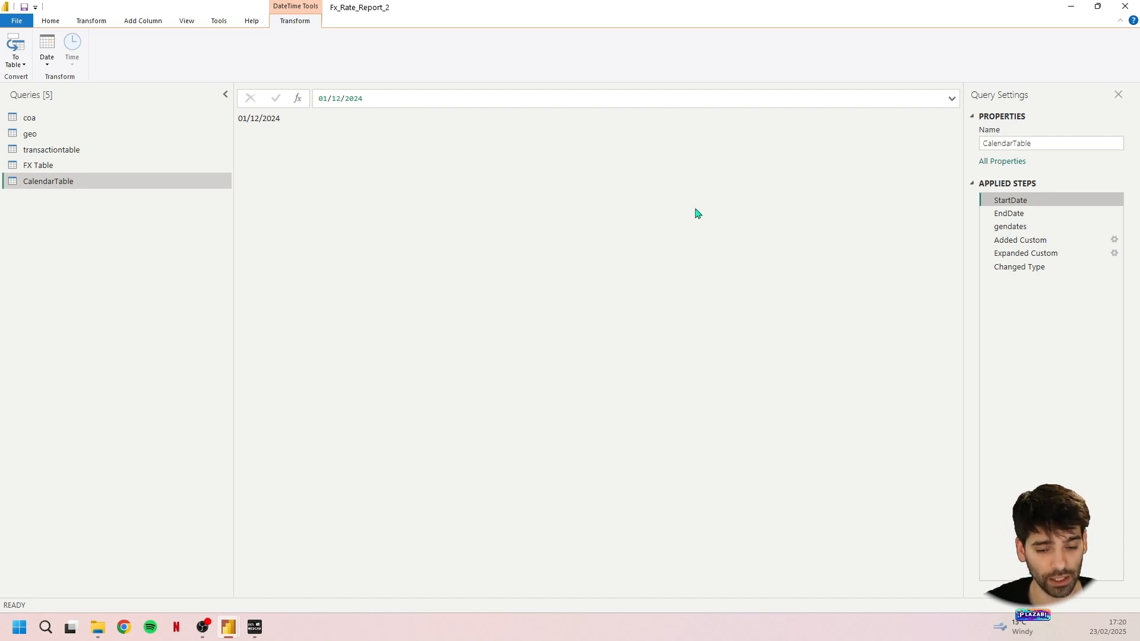
click(1009, 214)
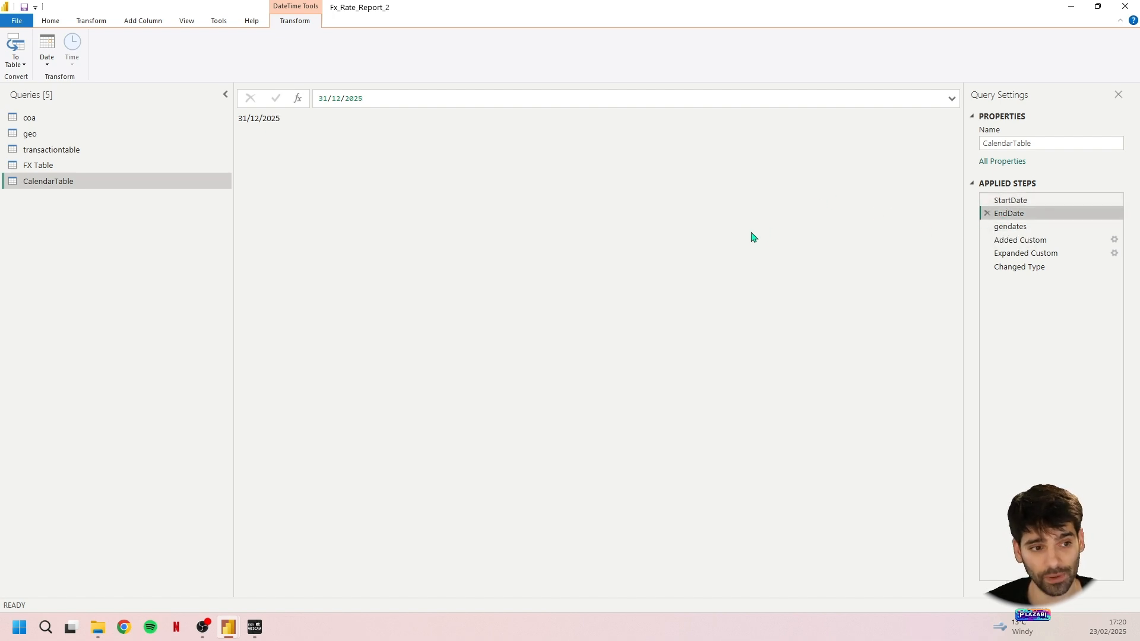
click(1011, 226)
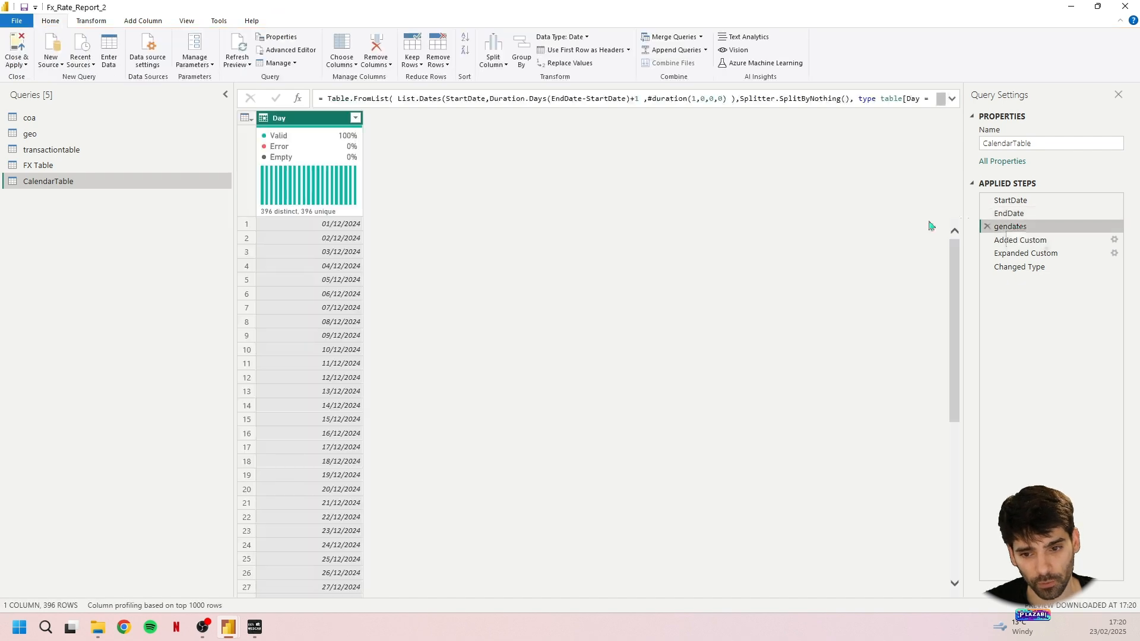
click(952, 99)
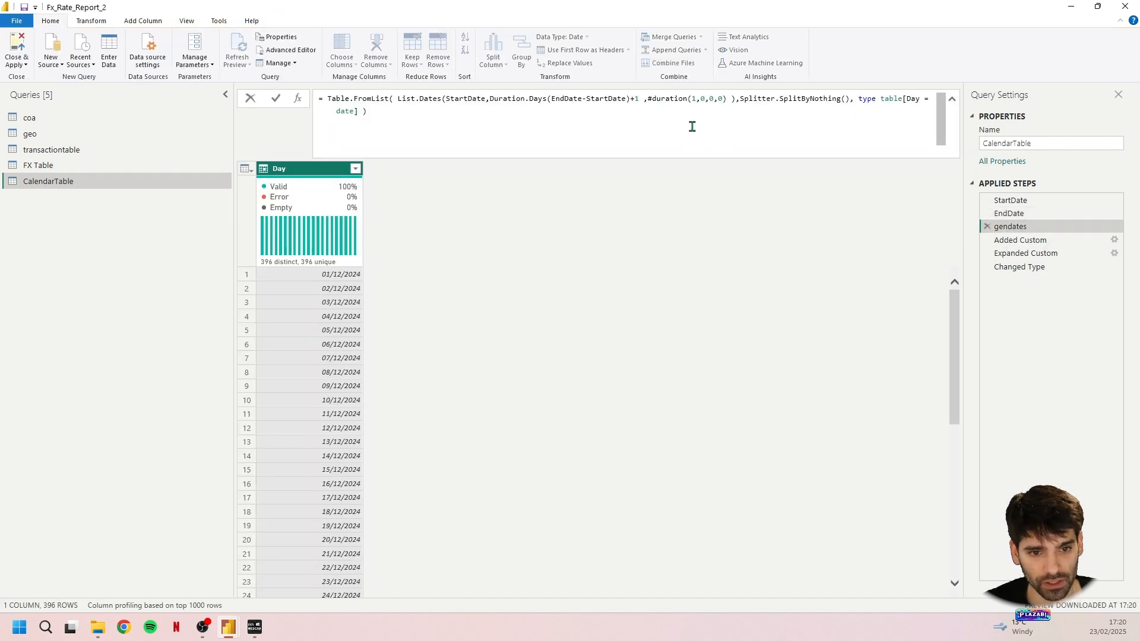
Step: Examine the gendates and Added Custom lines in CalendarTable's full M script, including List.Dates and #duration(1,0,0,0), and leave the script unchanged
click(306, 52)
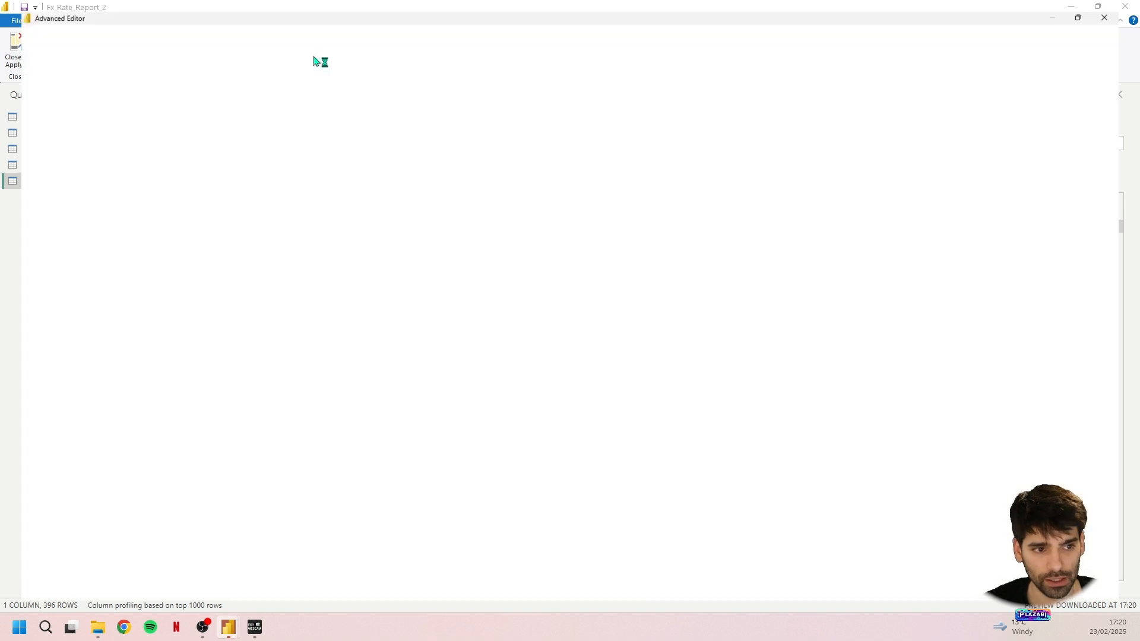
drag(50, 105, 146, 105)
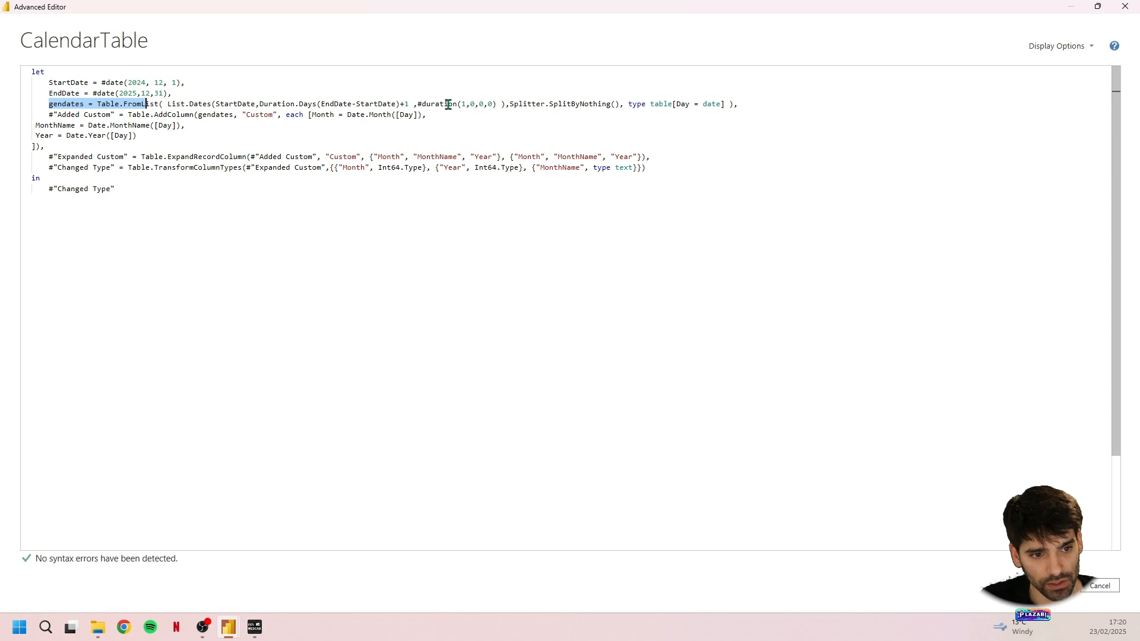
drag(168, 104, 404, 104)
click(277, 104)
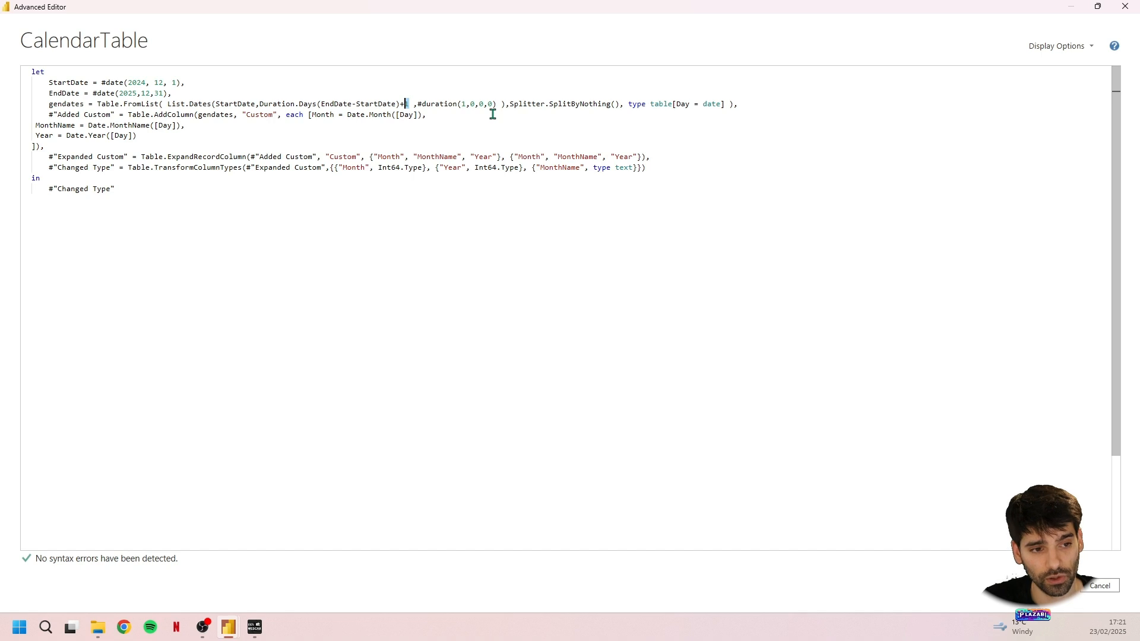
drag(418, 104, 499, 109)
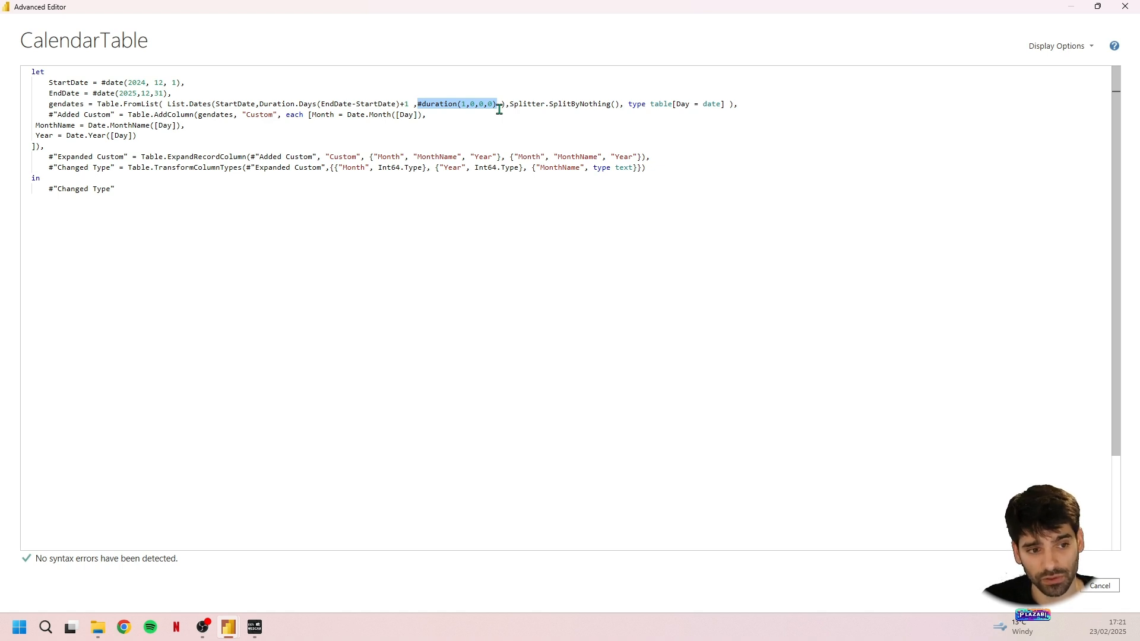
click(506, 105)
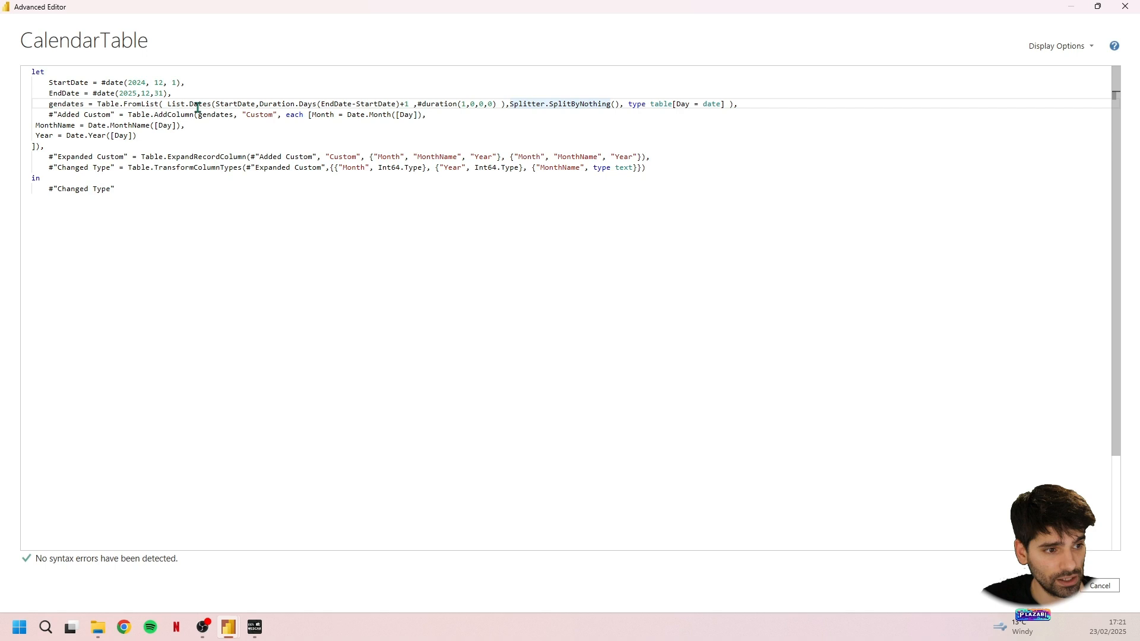
drag(92, 104, 753, 105)
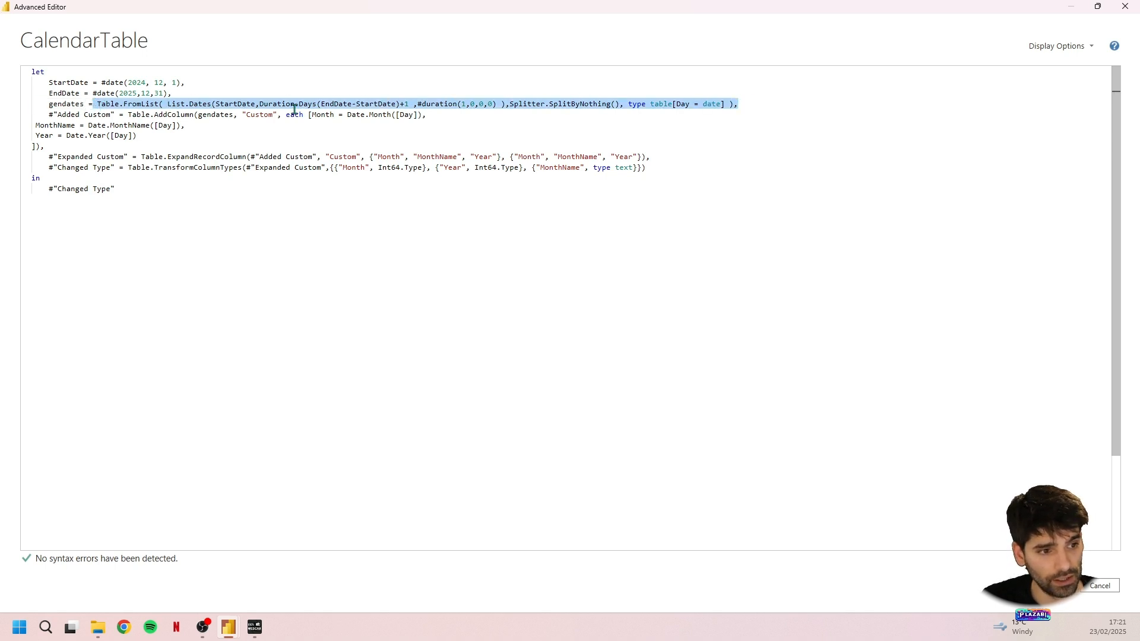
drag(437, 112, 54, 117)
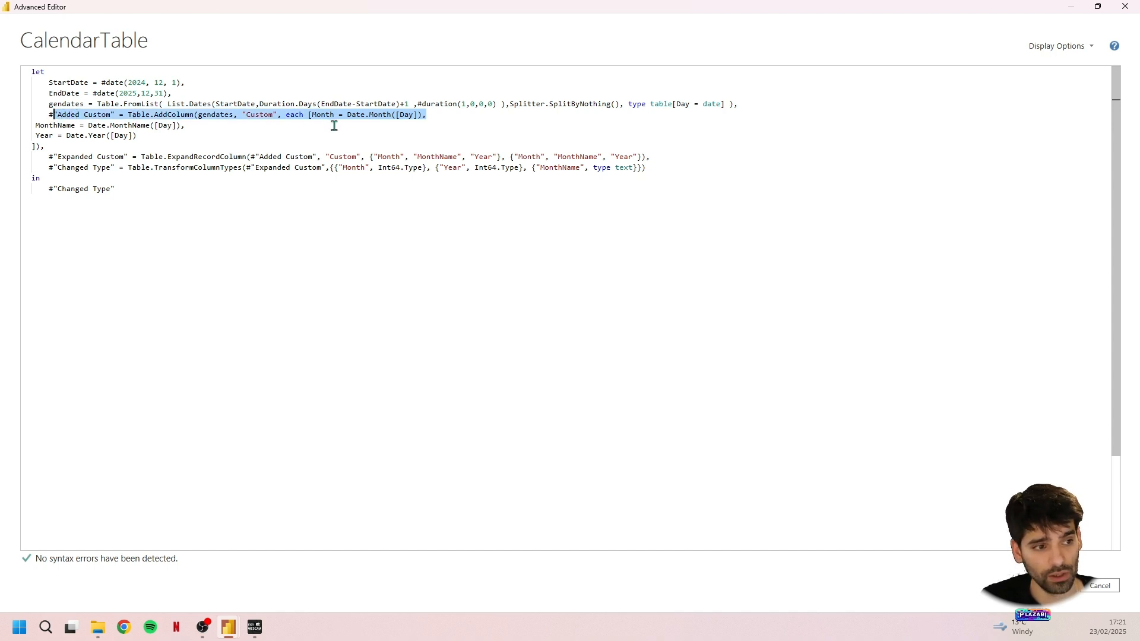
click(1125, 6)
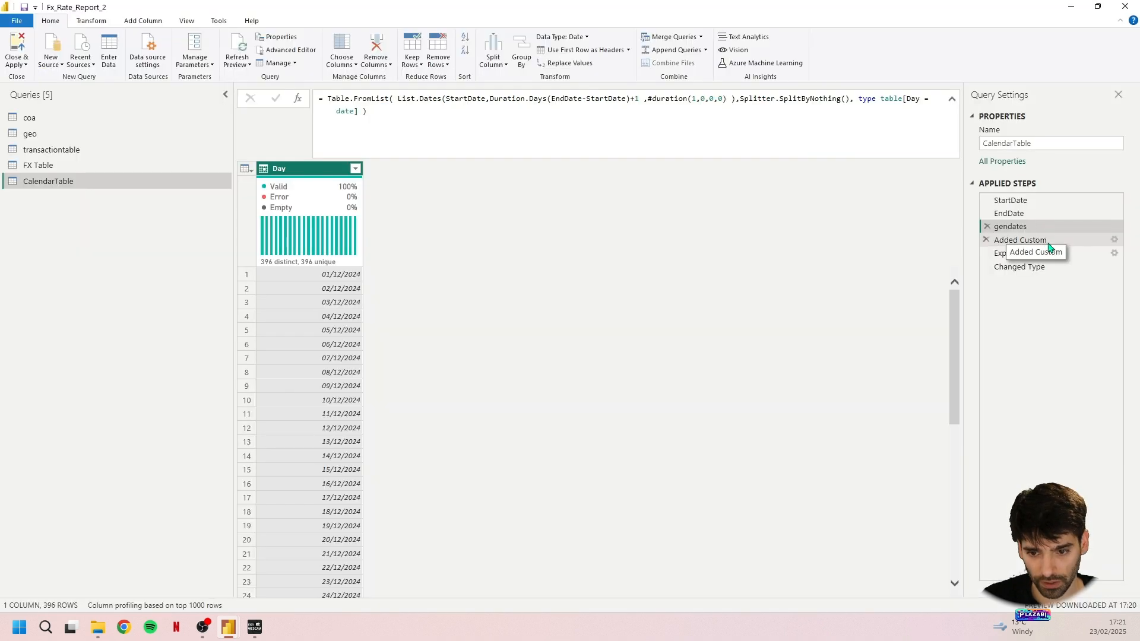
Step: Inspect CalendarTable's Added Custom step and the built-in Year and Month date extraction options for the Day column
click(1032, 244)
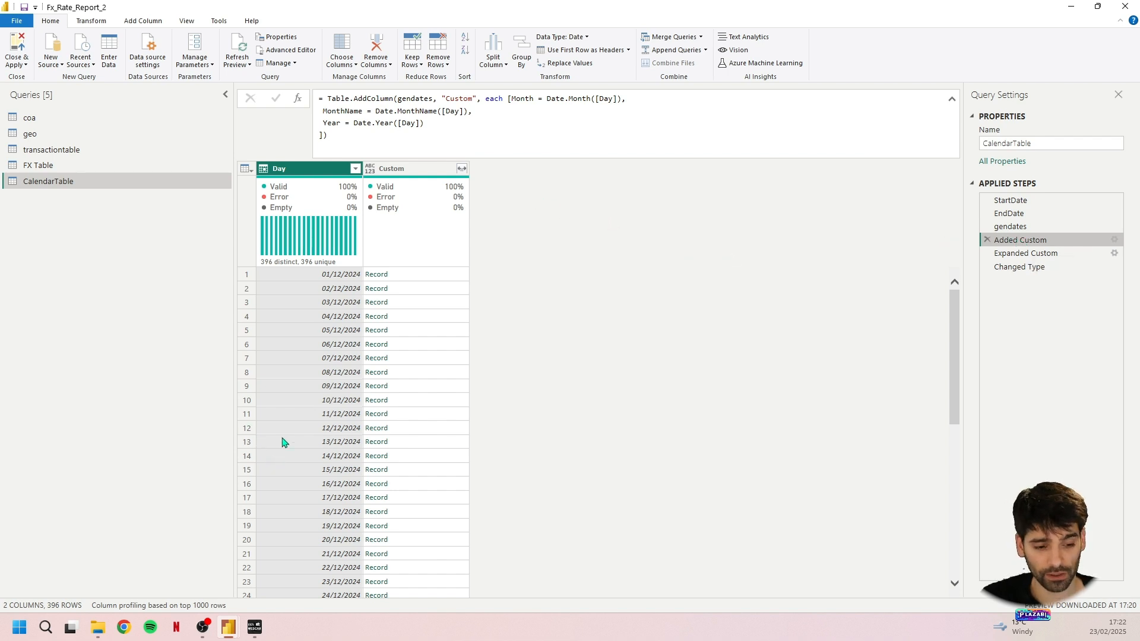
click(138, 24)
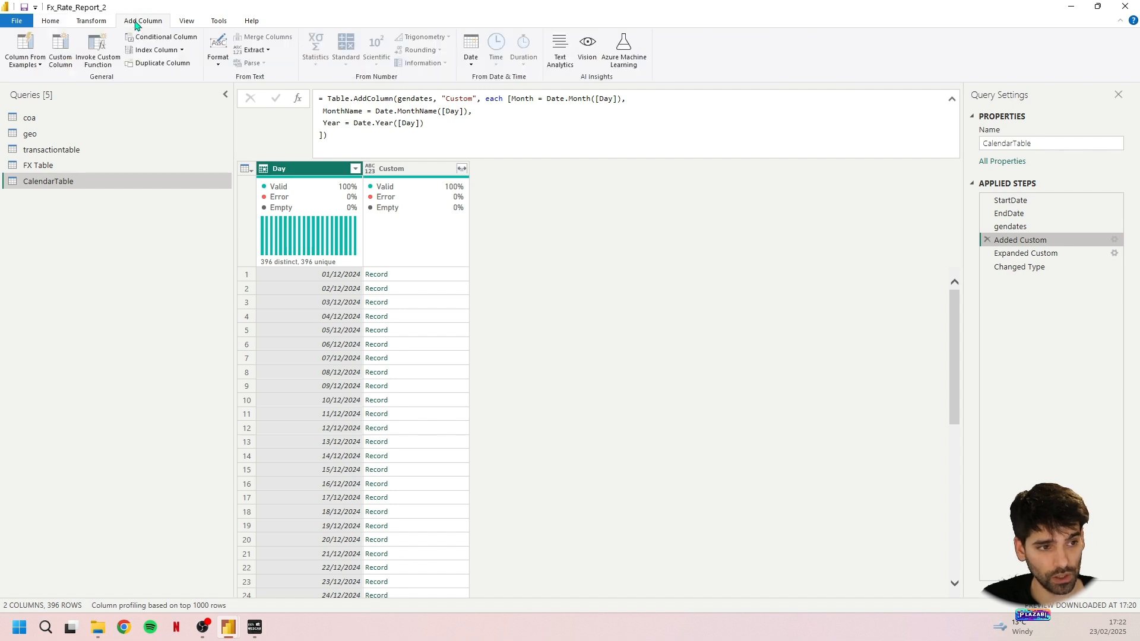
click(472, 59)
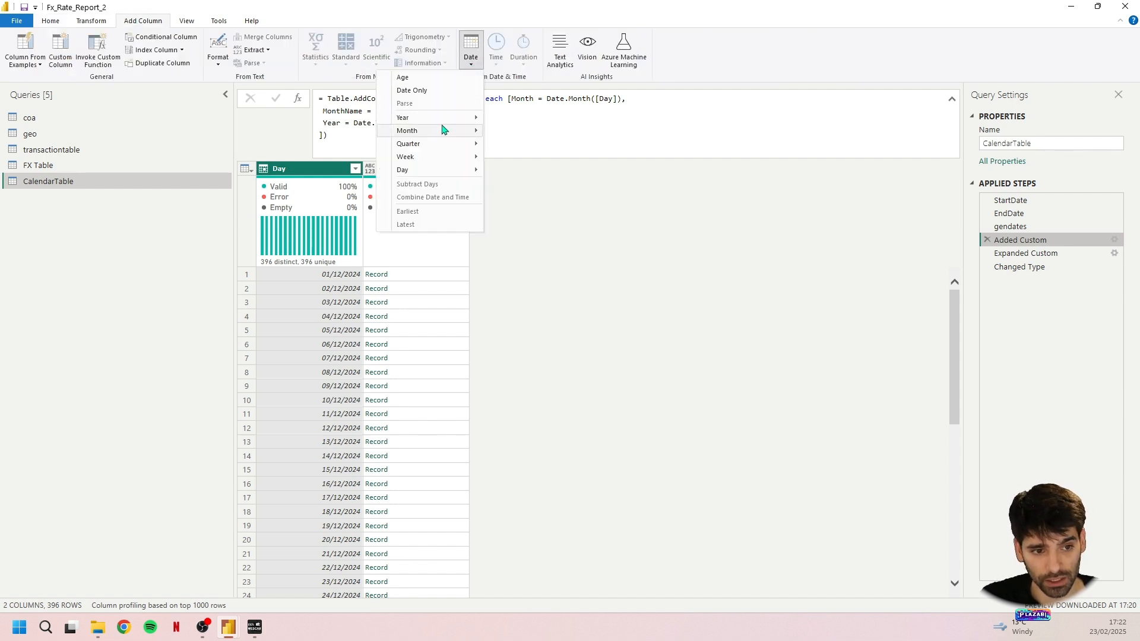
mouse_move(440, 130)
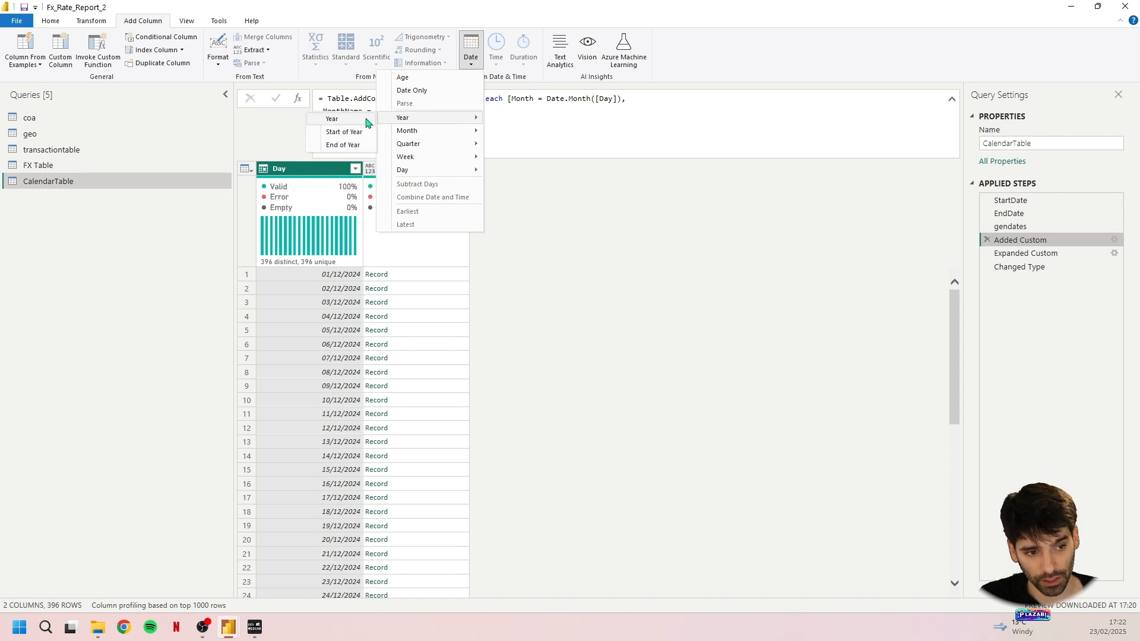
click(624, 198)
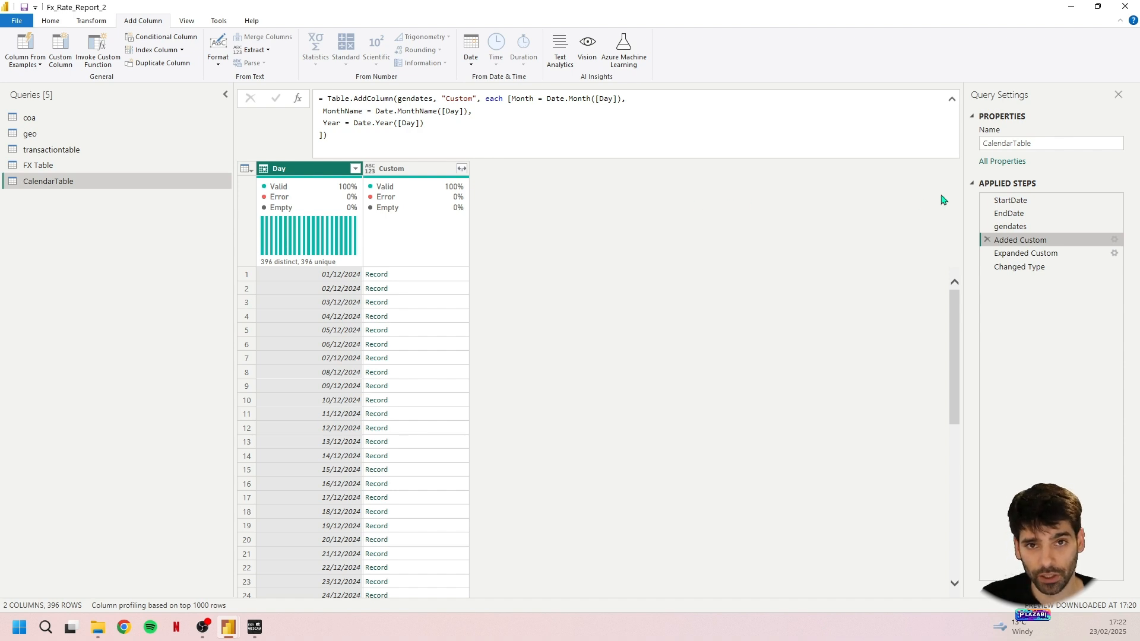
Step: Review the Month, MonthName and Year expressions in the Added Custom step's column formula and close it without changes
click(1113, 240)
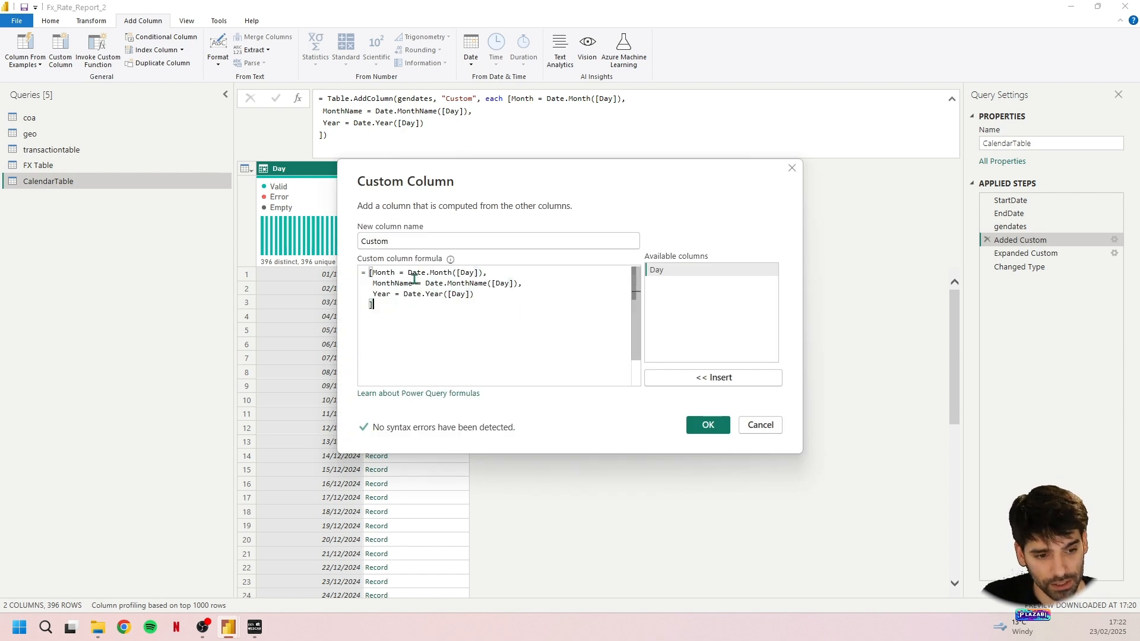
double_click(385, 273)
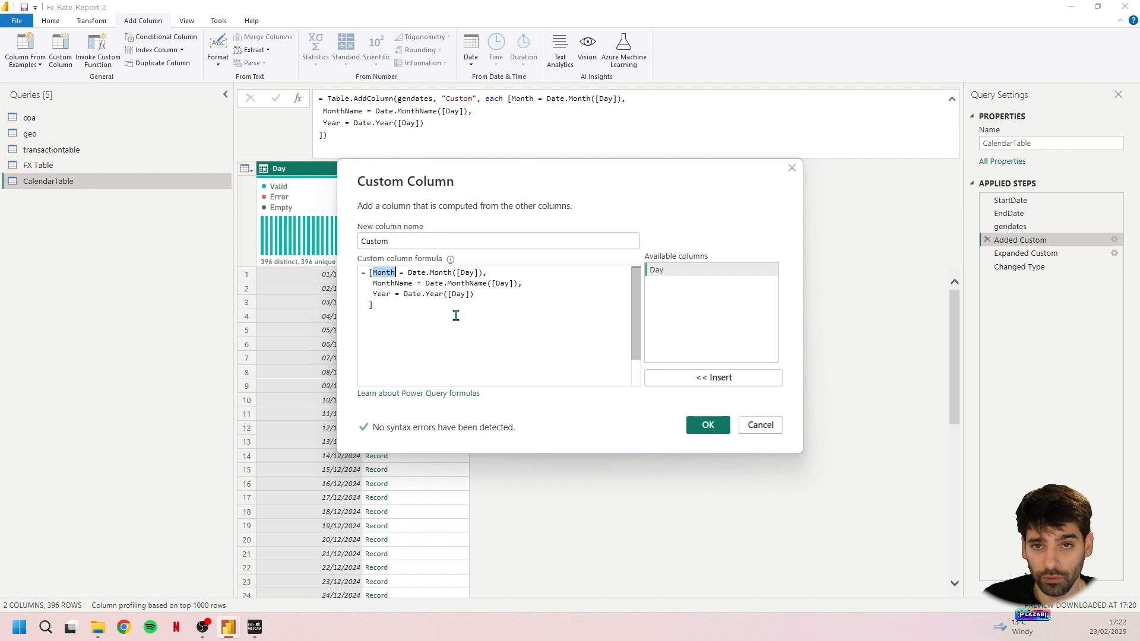
drag(408, 273, 484, 272)
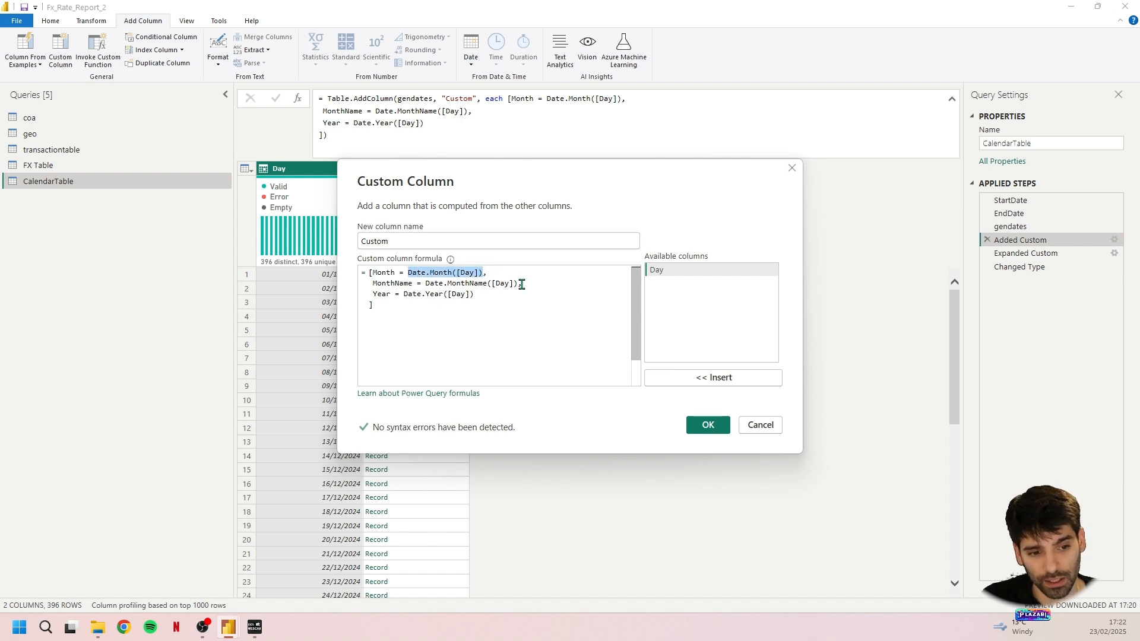
drag(541, 173, 697, 161)
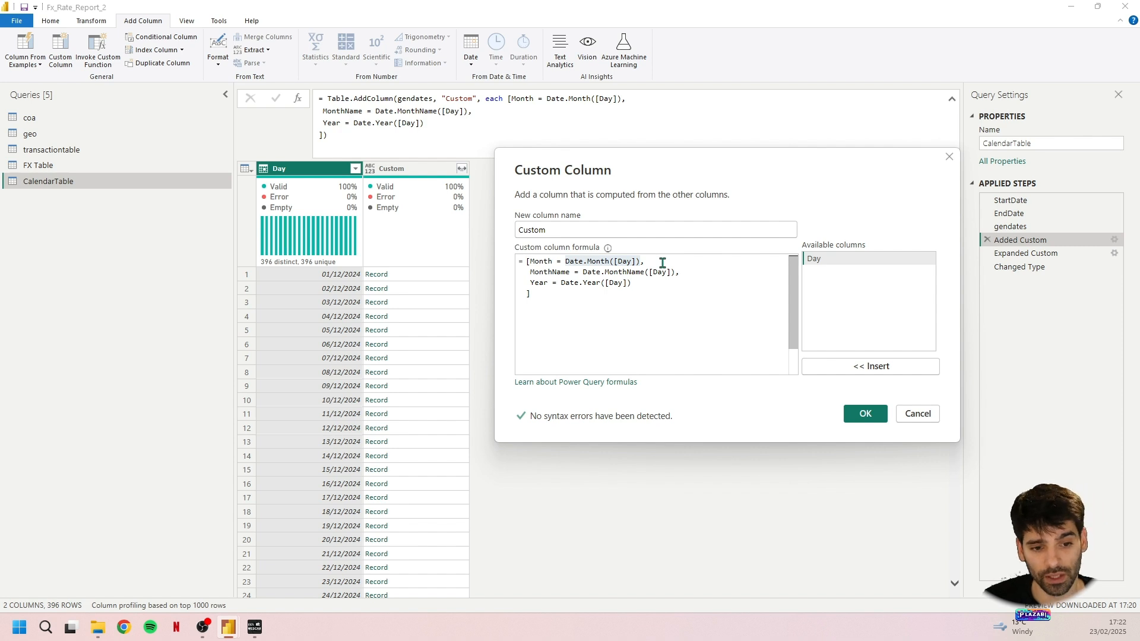
drag(583, 272, 676, 269)
drag(530, 283, 631, 282)
click(917, 414)
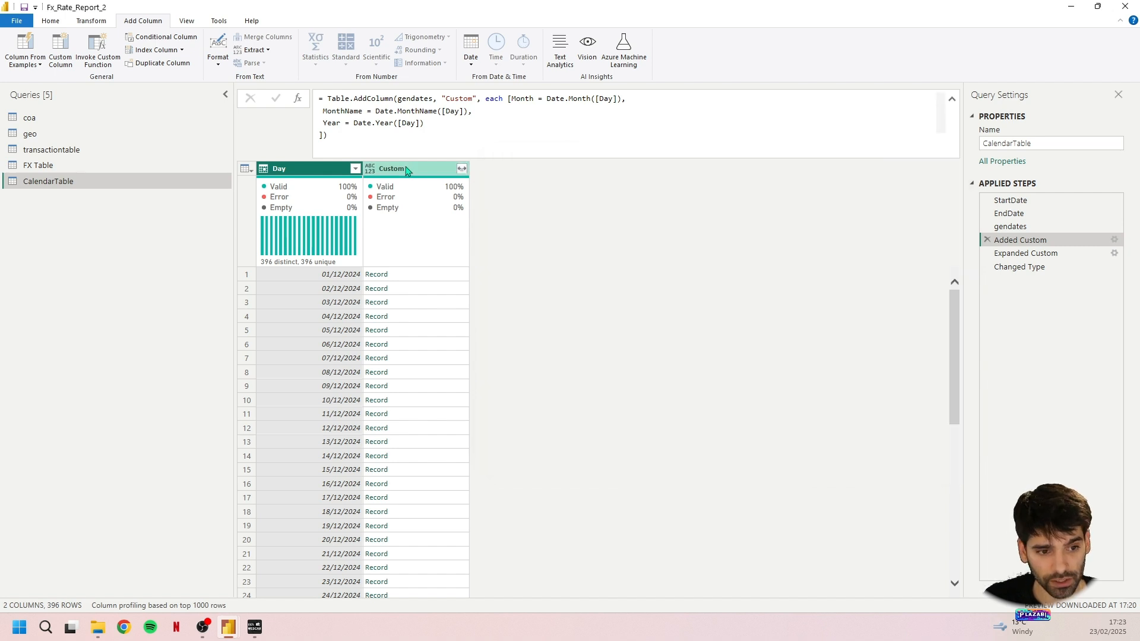
Step: Compare CalendarTable's data at the Expanded Custom and Changed Type steps
click(1042, 254)
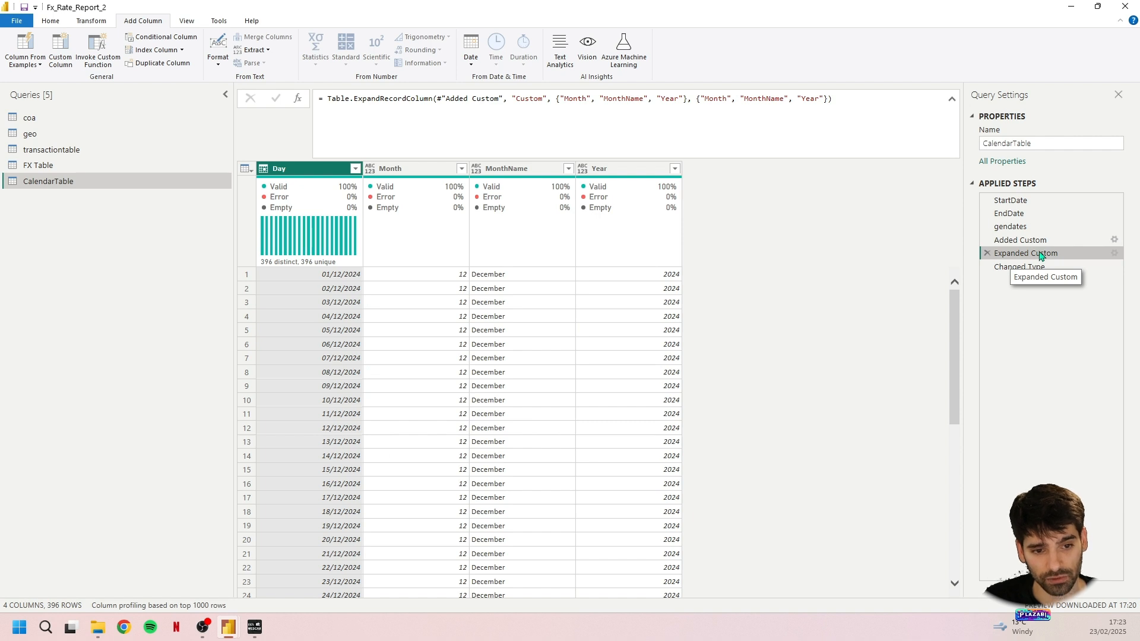
click(1037, 268)
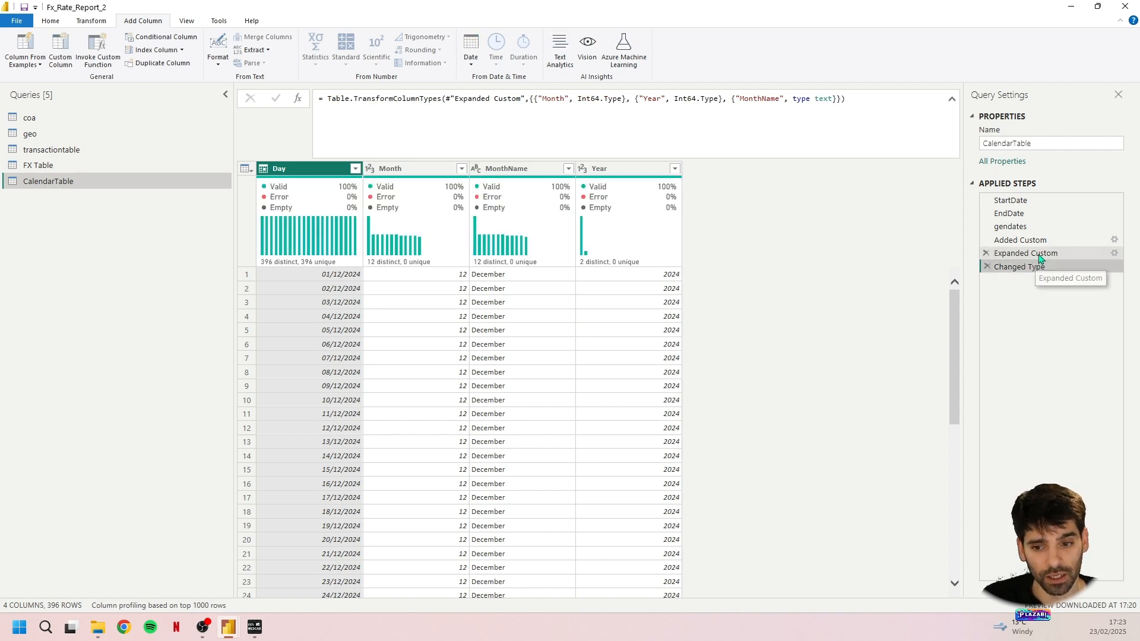
click(1036, 255)
Step: Review the Custom column's expand options at the Added Custom step with the original name prefix turned off, cancel, and return to Changed Type
click(1033, 241)
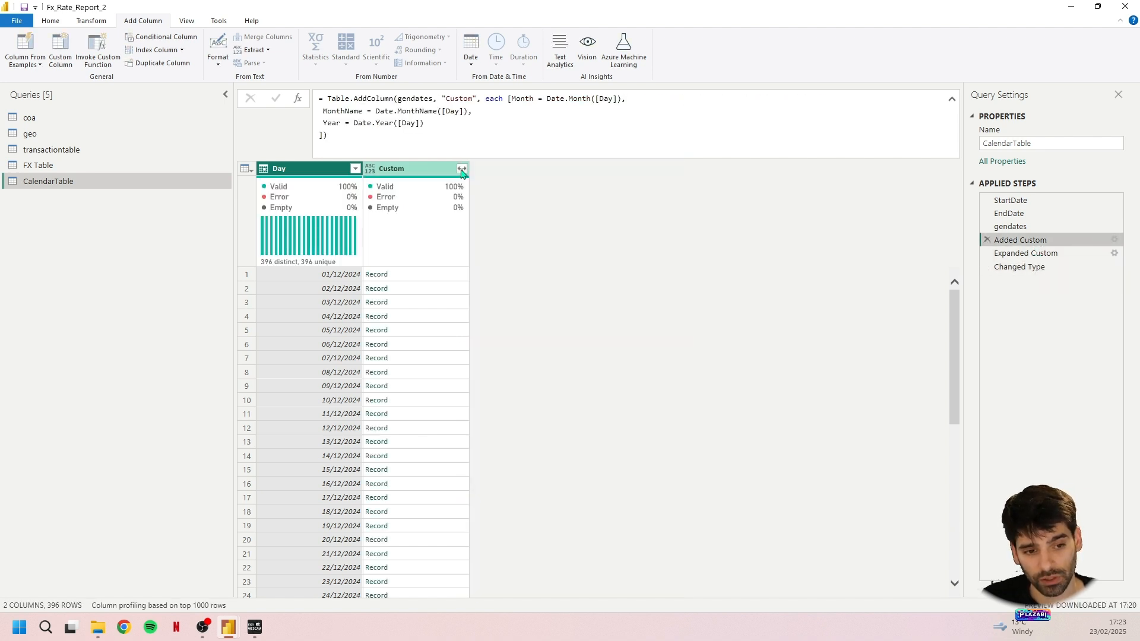
click(462, 170)
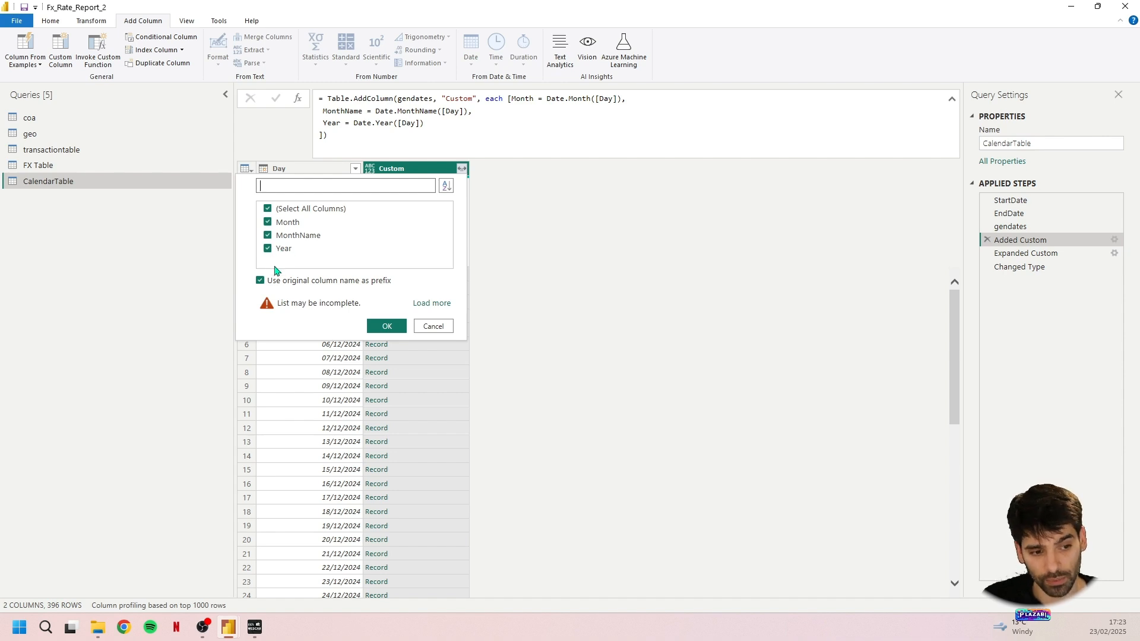
click(260, 281)
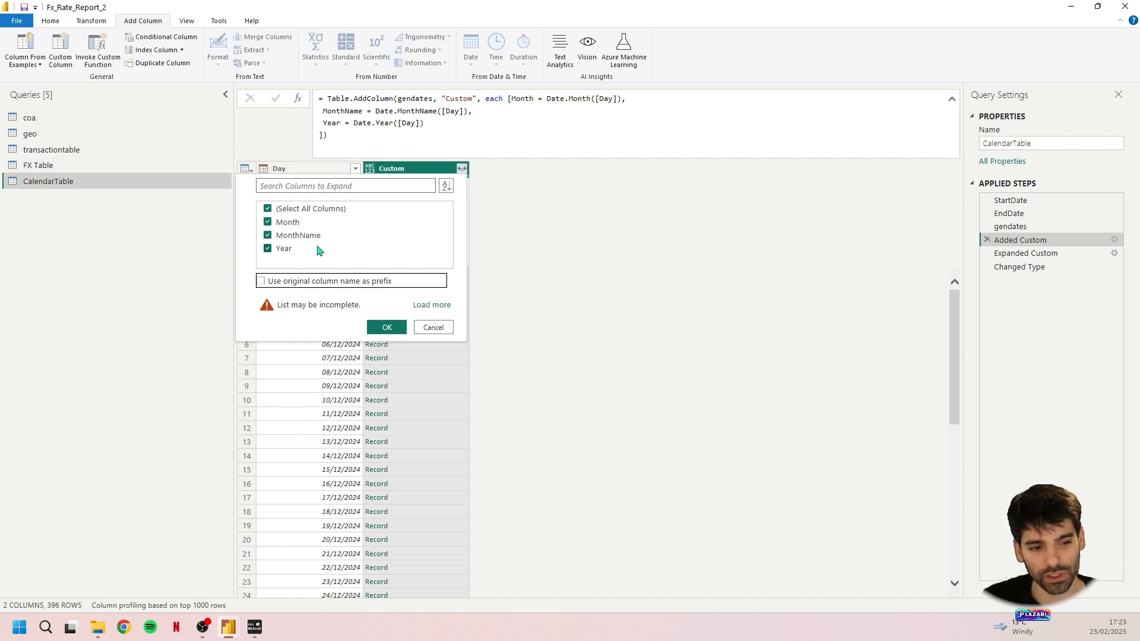
key(Escape)
click(1019, 266)
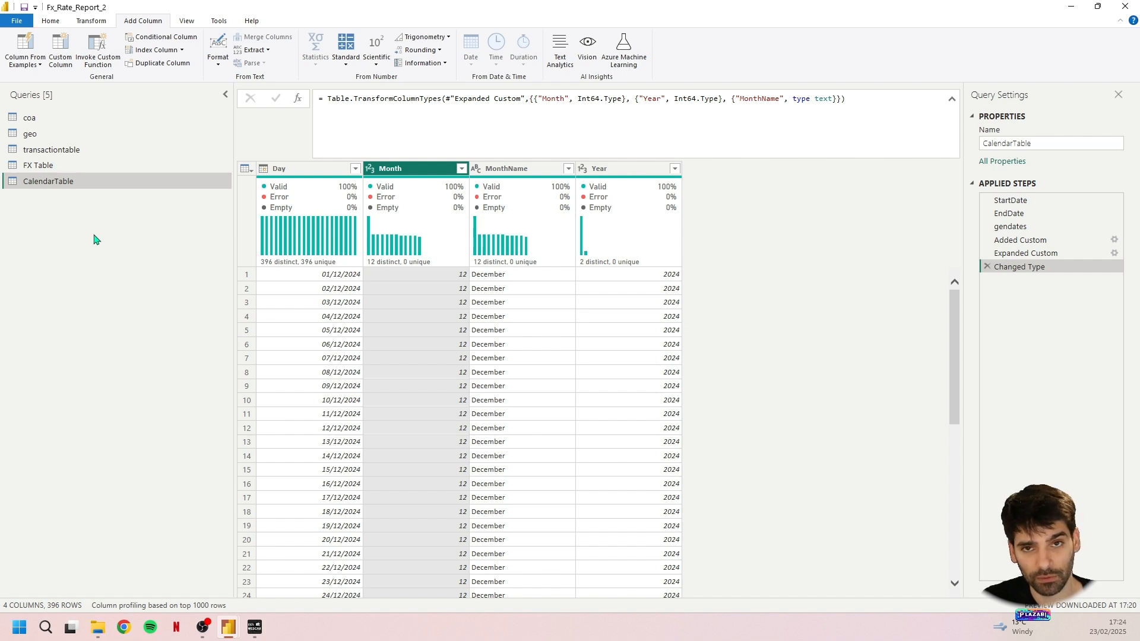
Step: Rename the FX Table query as raw_fx and disable its load to the report
click(57, 168)
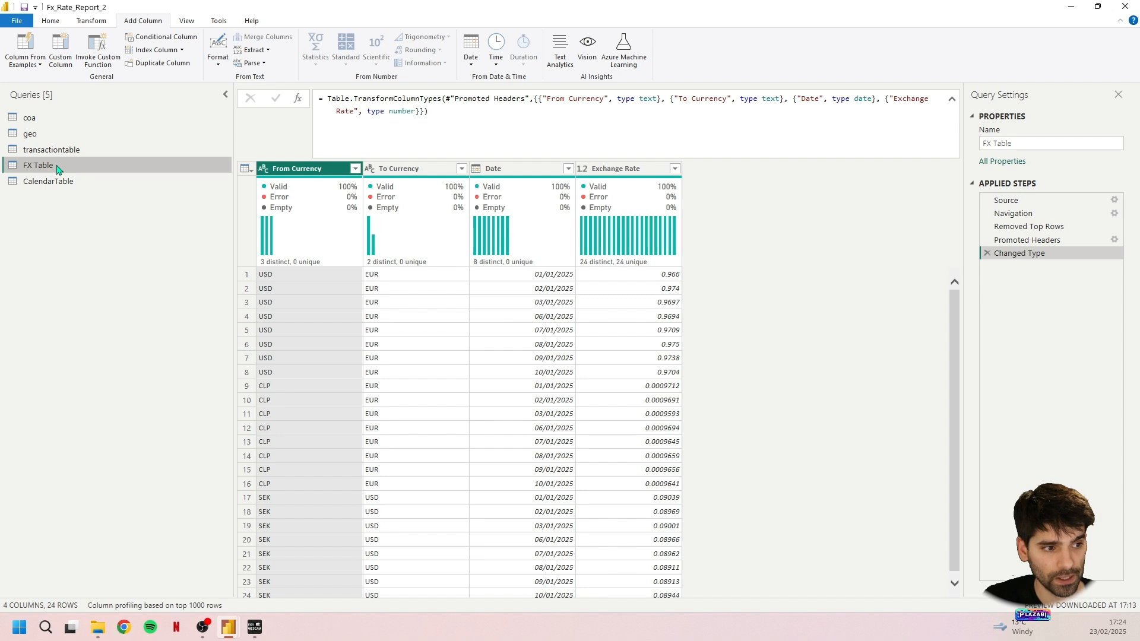
drag(1017, 144, 930, 145)
text(raw_f)
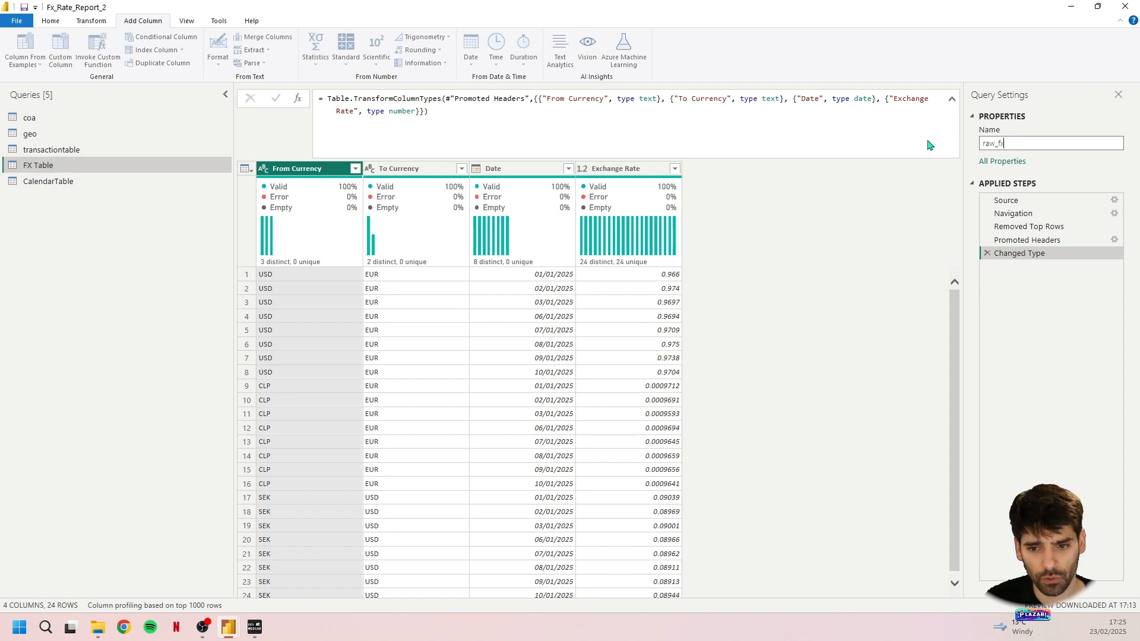
key(Return)
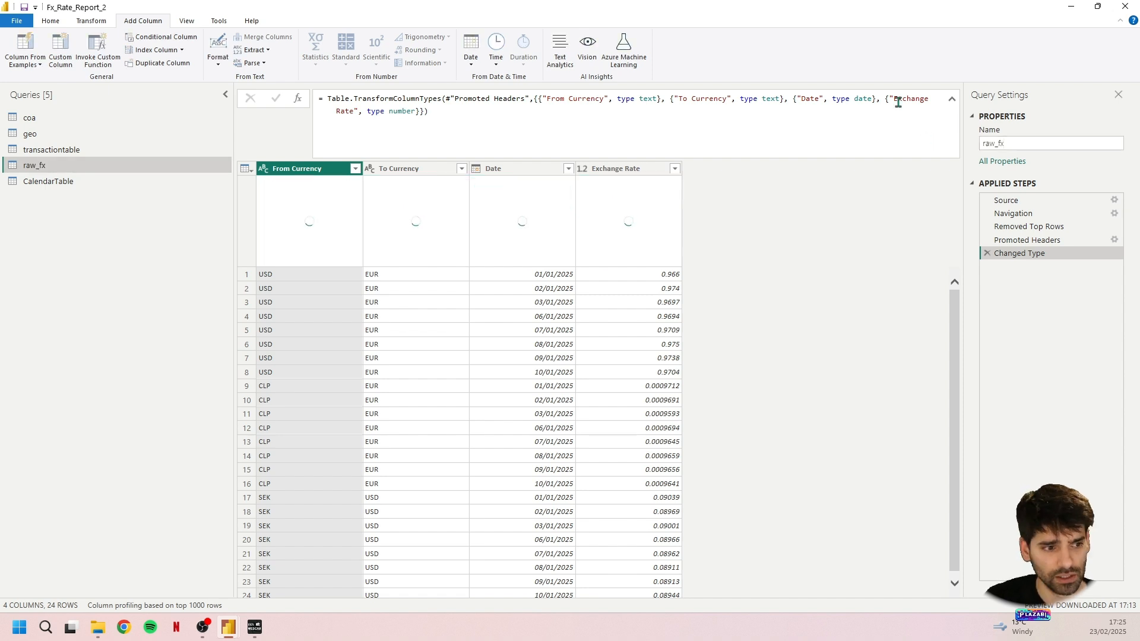
right_click(52, 165)
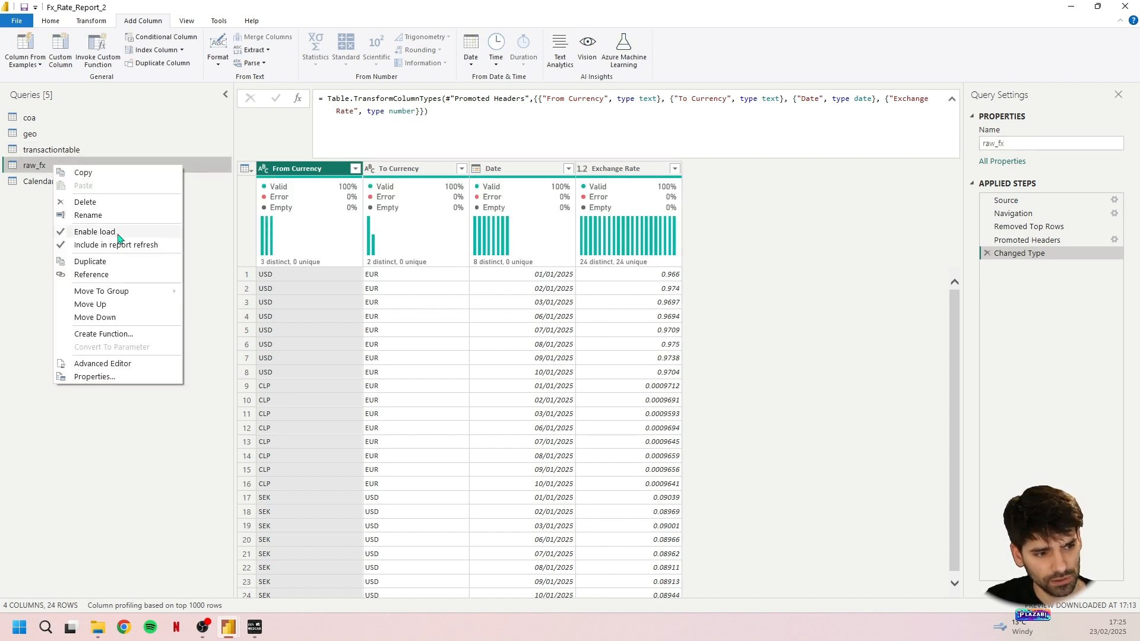
click(119, 234)
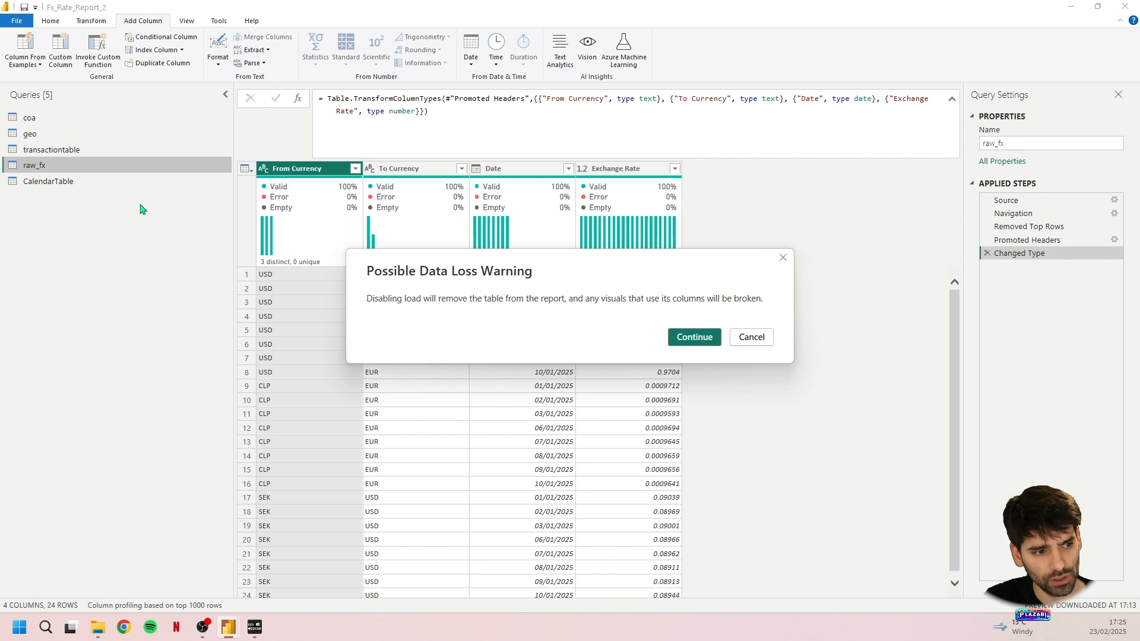
click(683, 336)
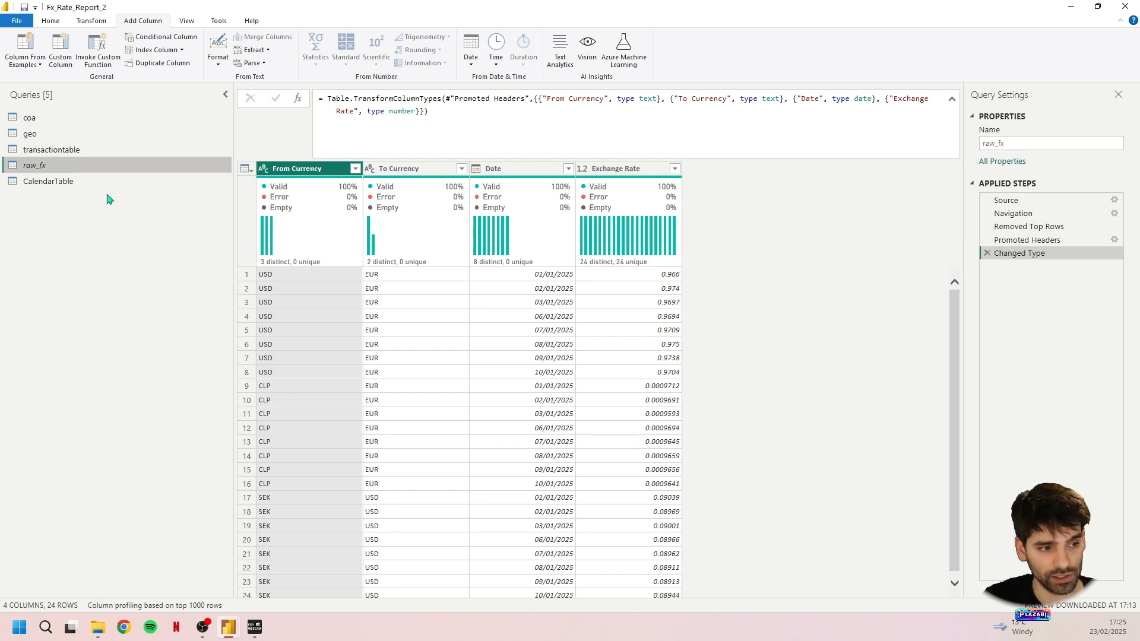
Step: Create a new query that references raw_fx and name it Currencies
right_click(60, 168)
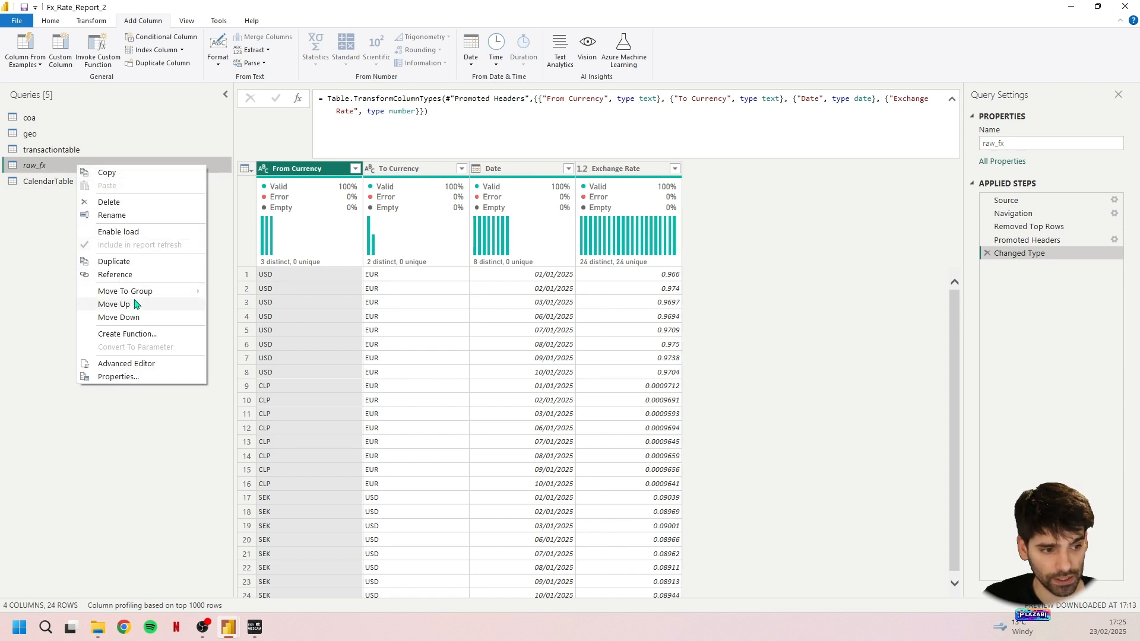
click(148, 274)
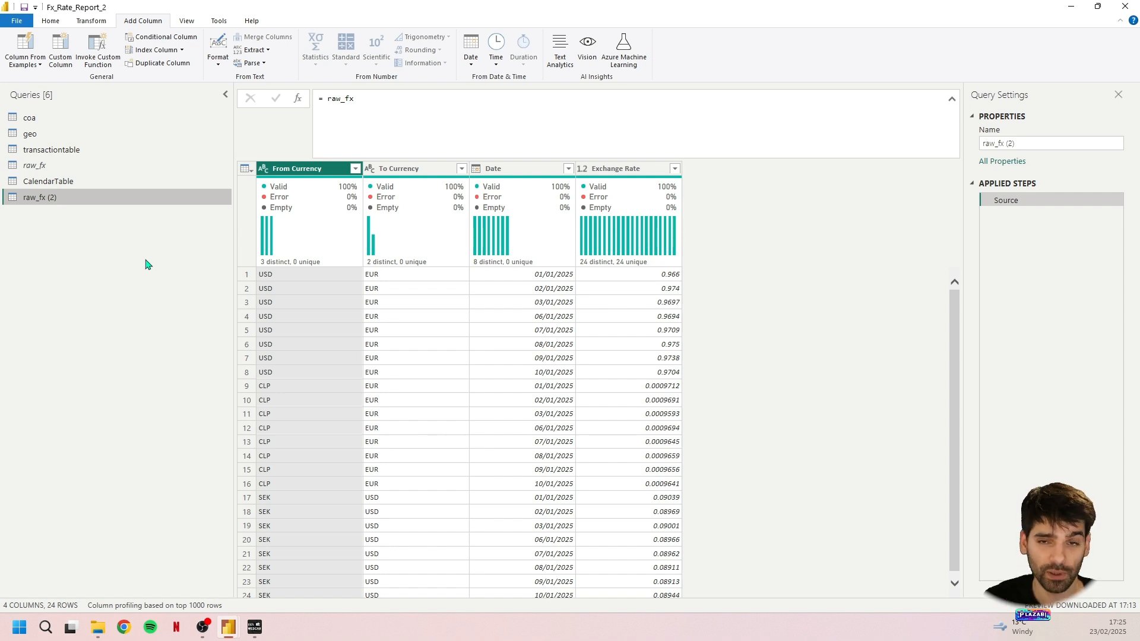
click(1009, 144)
drag(1010, 144, 963, 150)
text(Currencies)
key(Return)
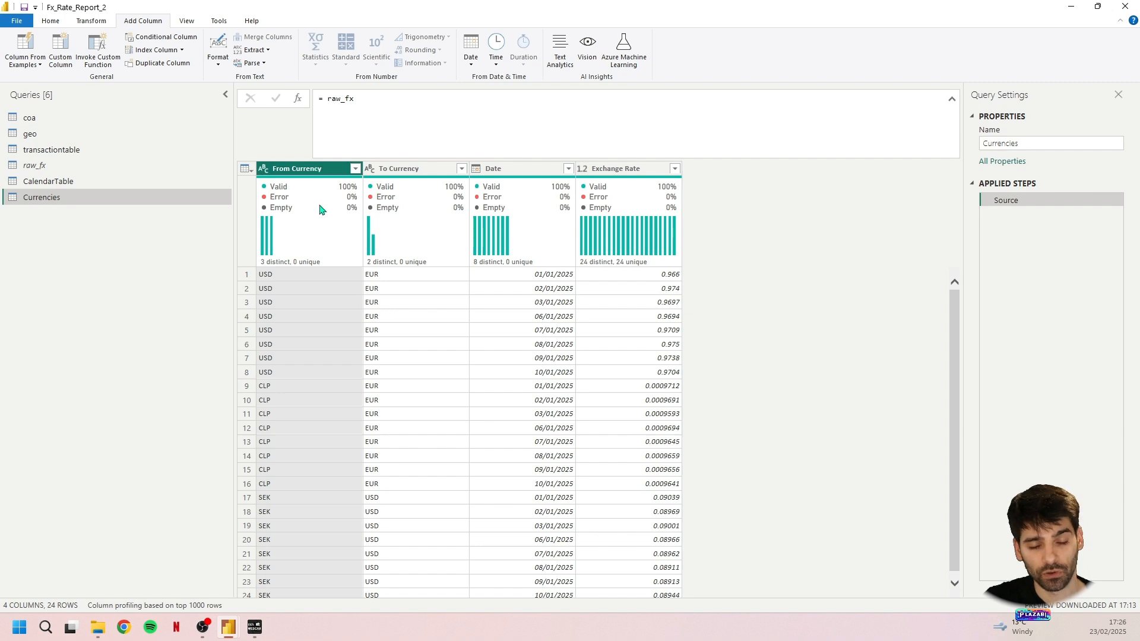
Step: Remove all columns except From Currency from the Currencies query
right_click(316, 167)
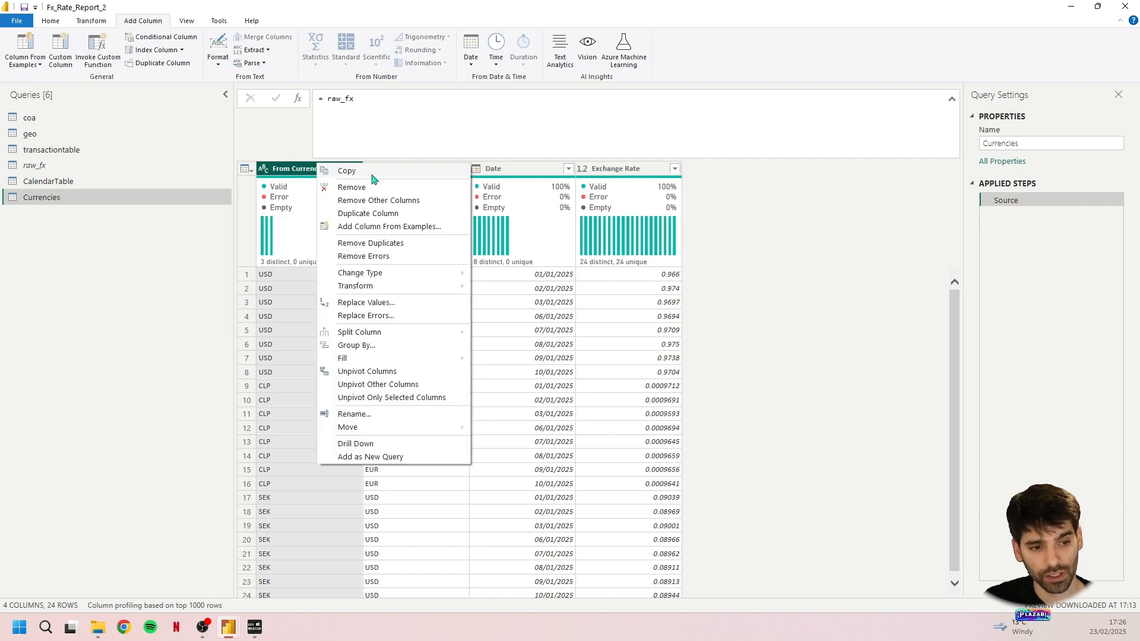
click(395, 202)
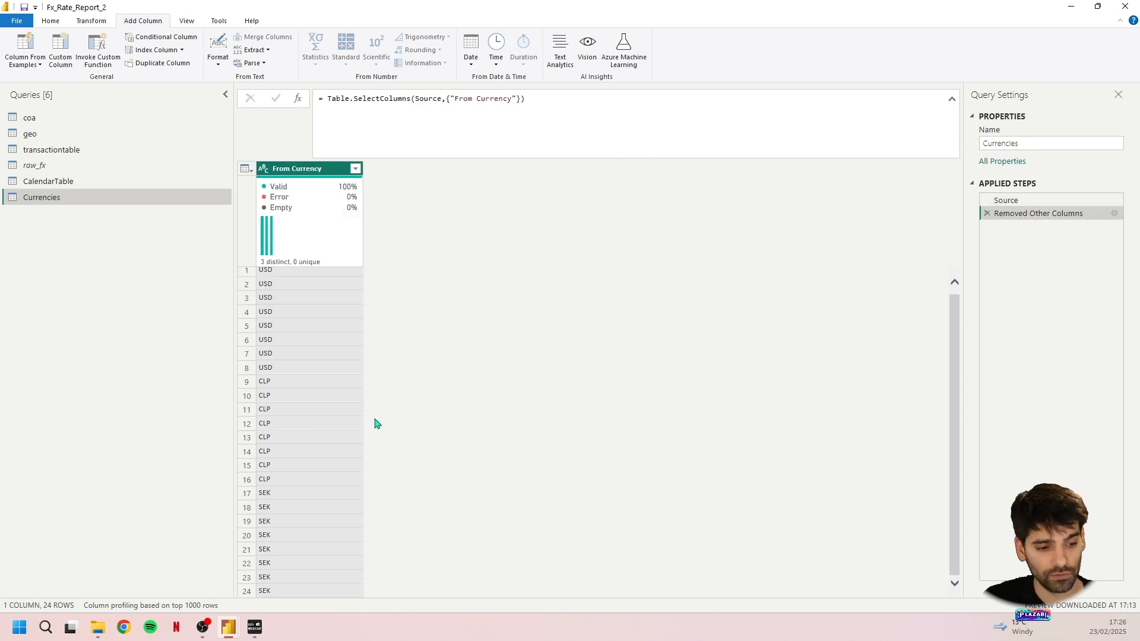
Step: Remove the duplicate rows from the From Currency column of the Currencies query
mouse_move(309, 226)
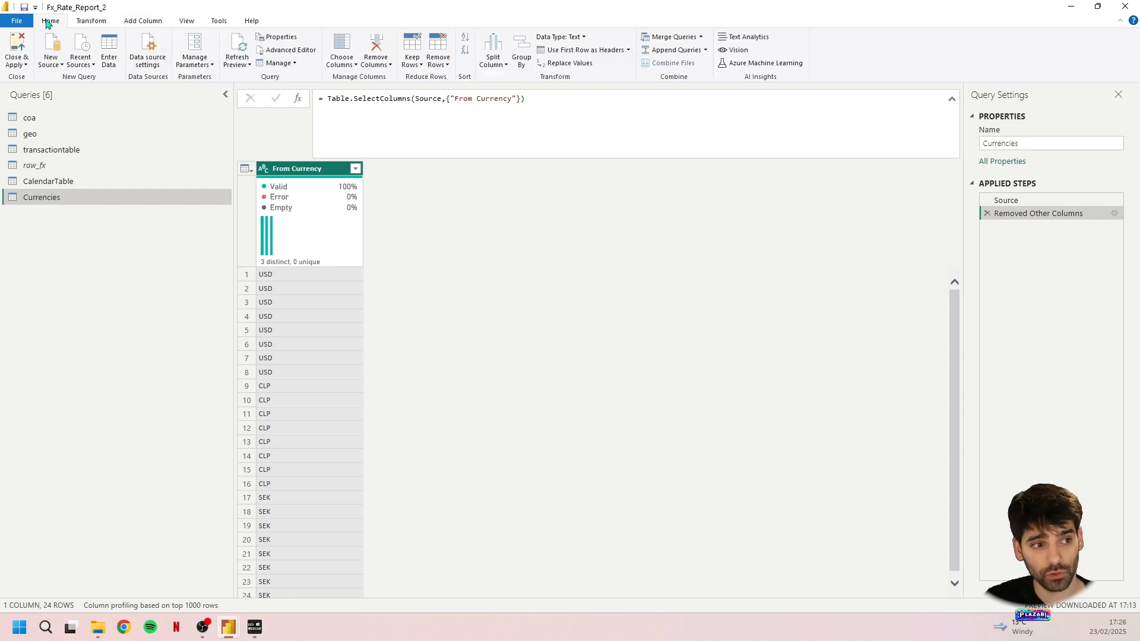
click(439, 62)
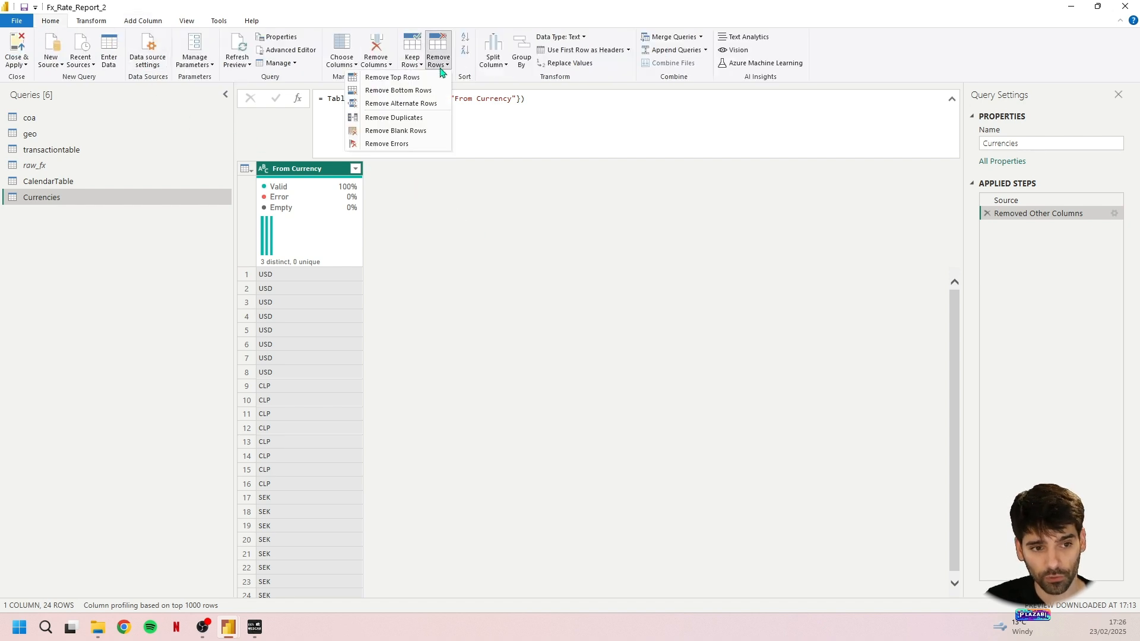
click(436, 122)
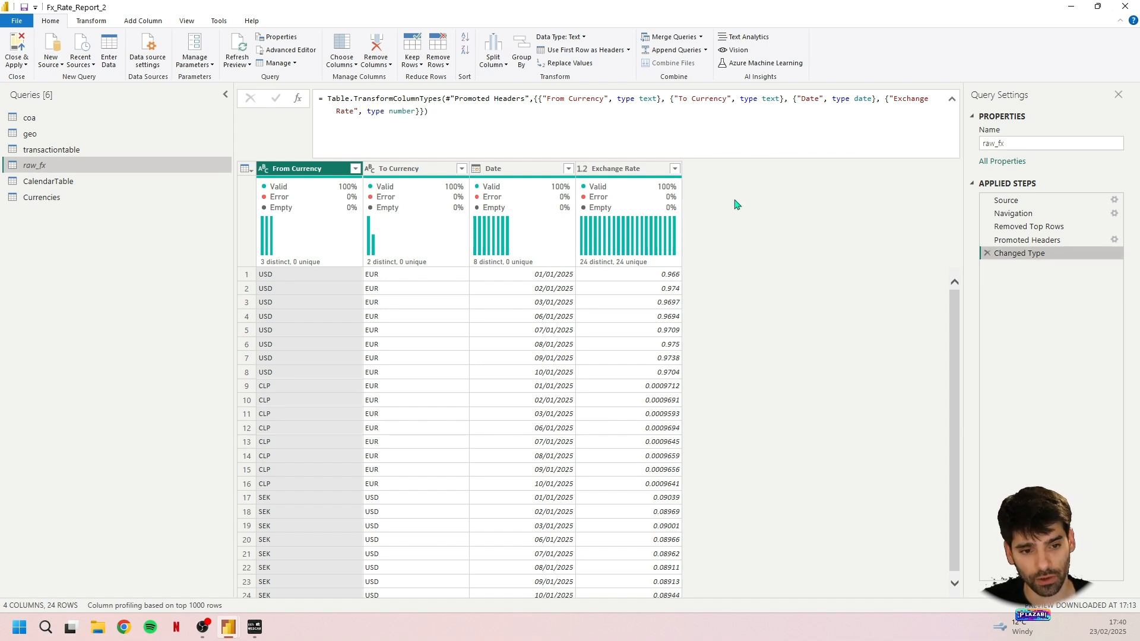
Step: Add a custom step to raw_fx that keeps only the Date column of #"Changed Type" using Table.SelectColumns
click(298, 98)
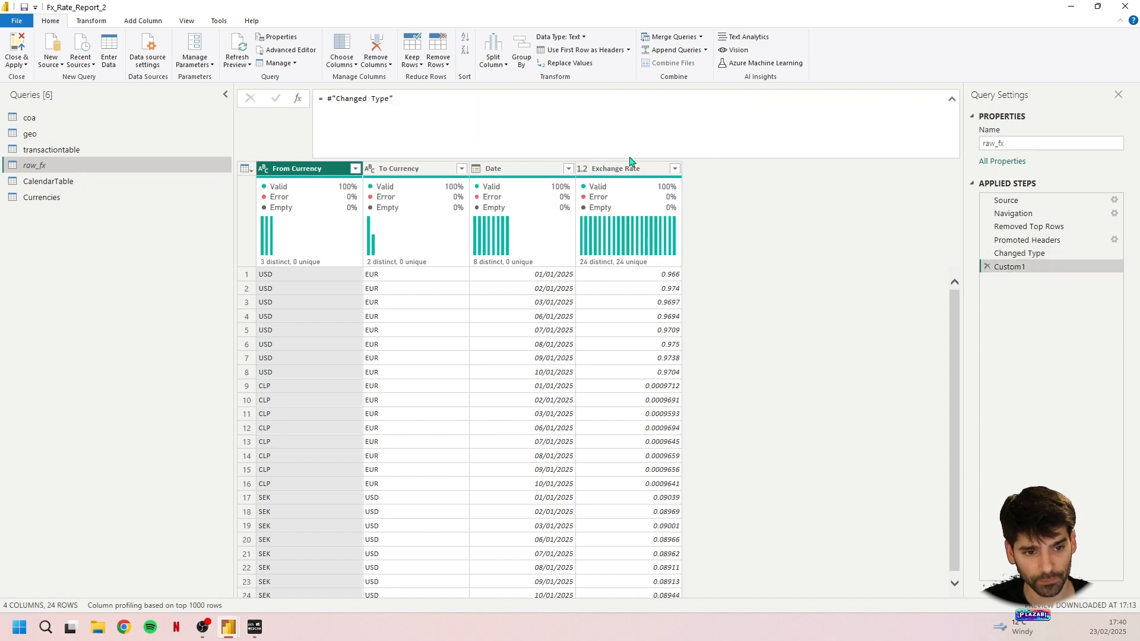
drag(327, 100, 416, 101)
click(325, 100)
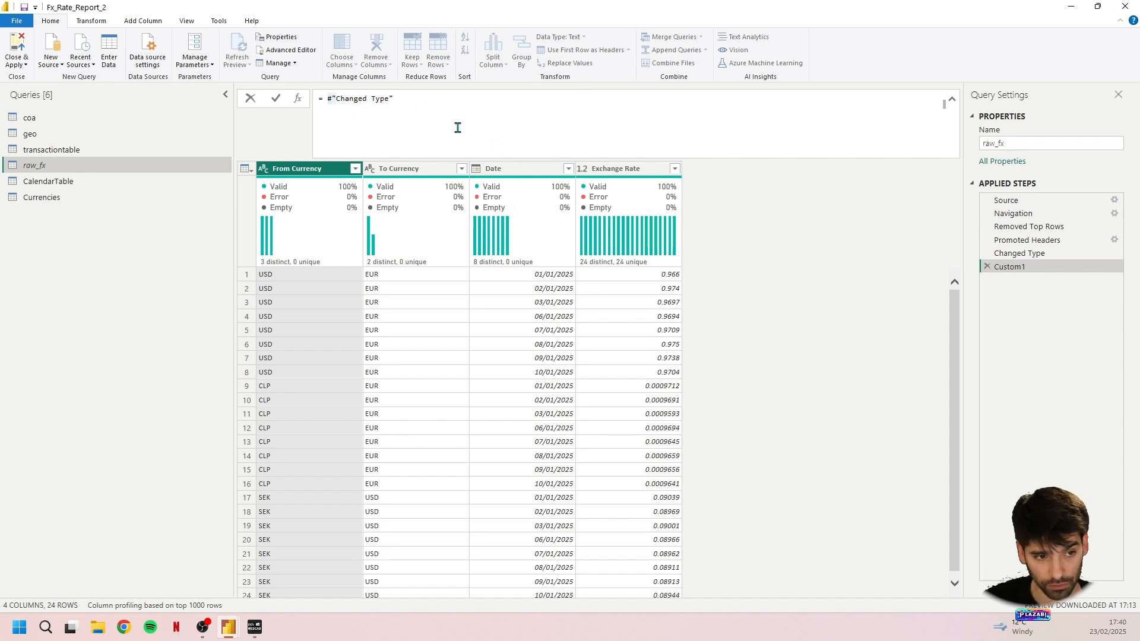
text(Table.)
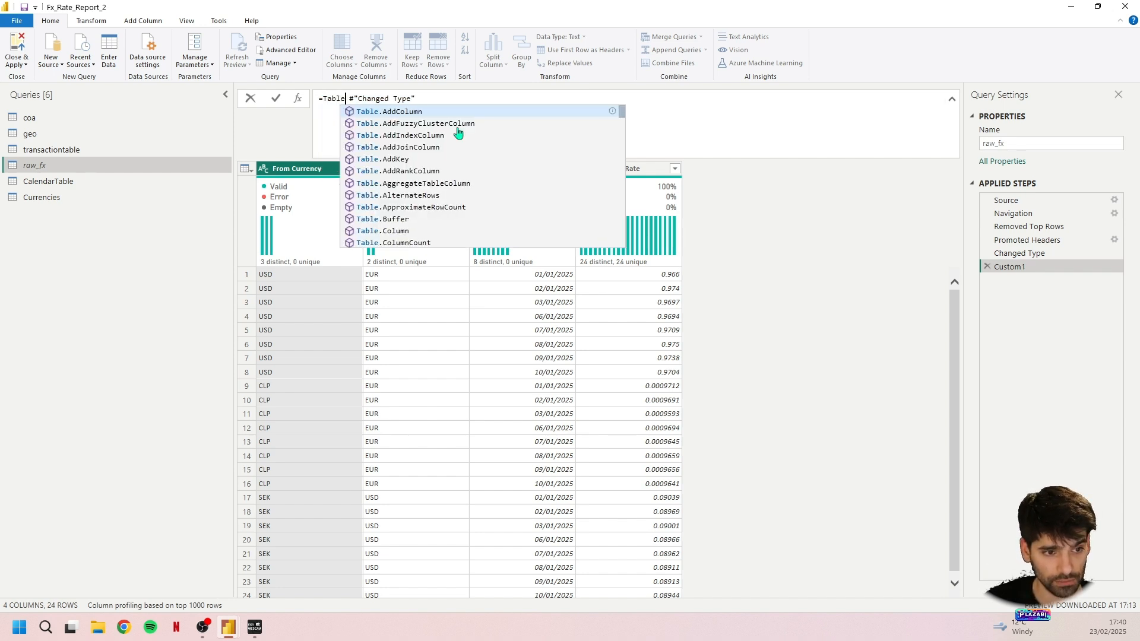
text(Select)
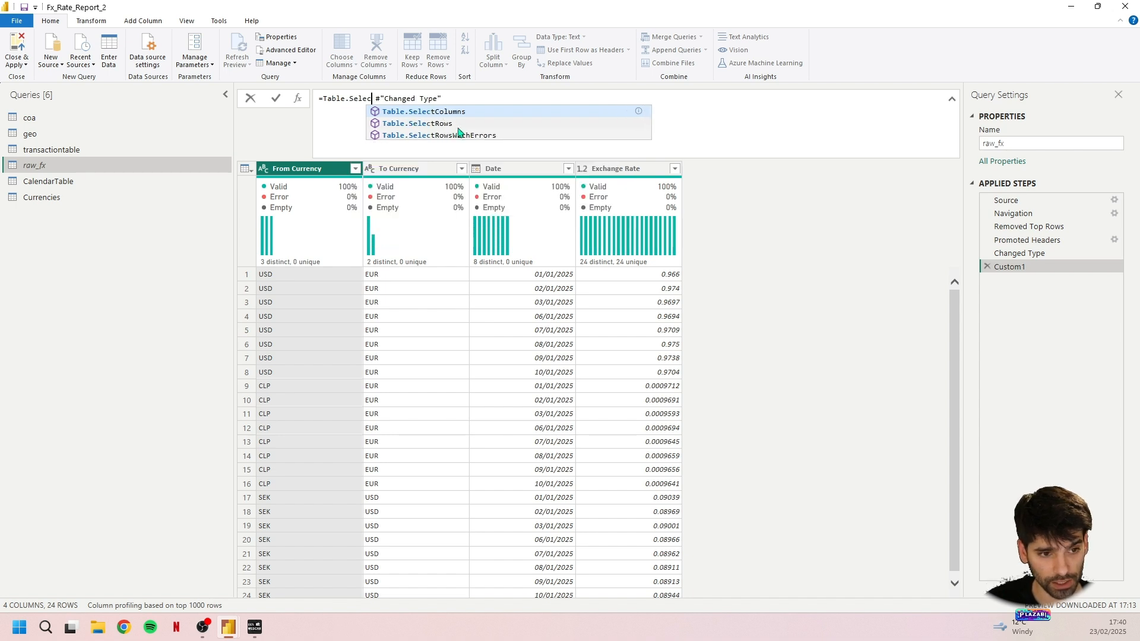
key(Tab)
text(()
click(501, 99)
text(,{")
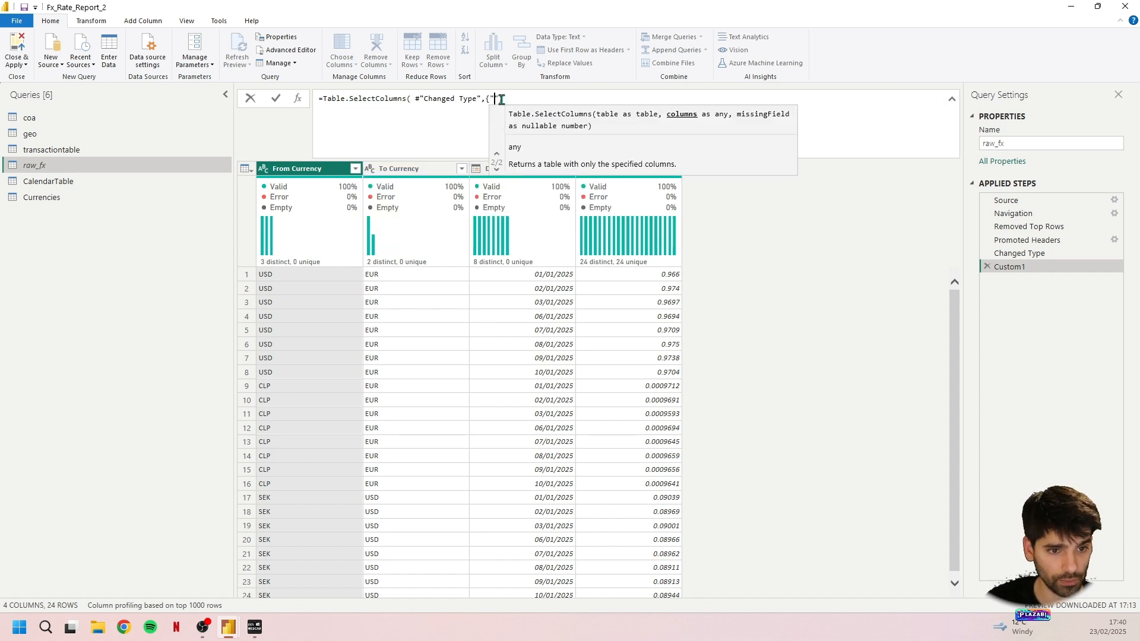
text(Date"})
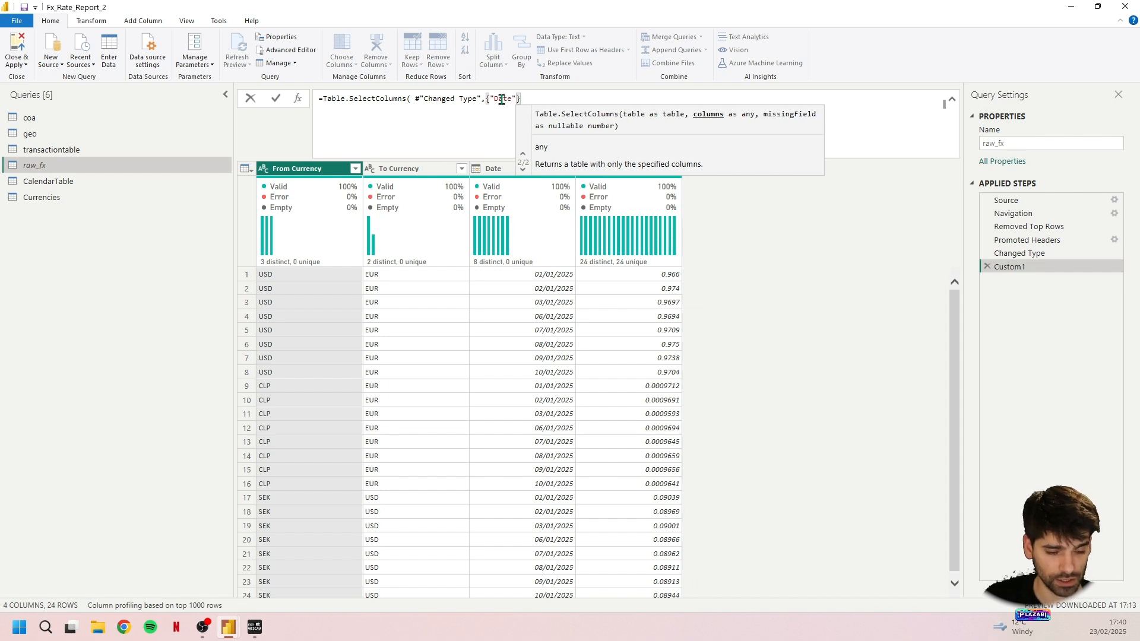
text())
key(Return)
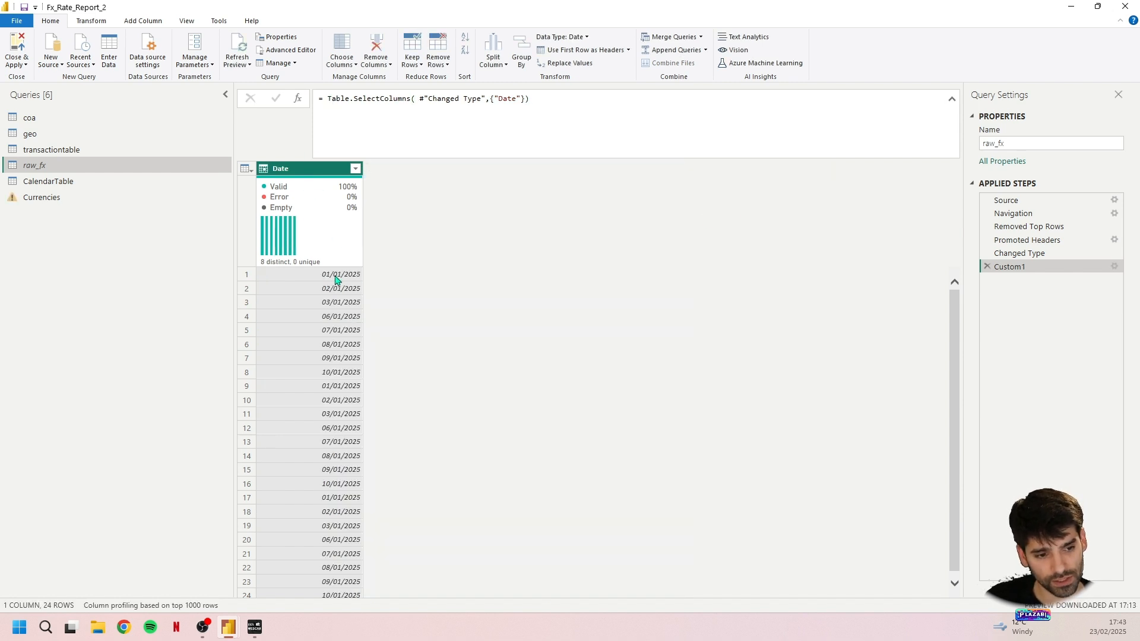
Step: Wrap the custom step's Table.SelectColumns expression in Table.Distinct to keep only unique dates
click(330, 101)
key(Left)
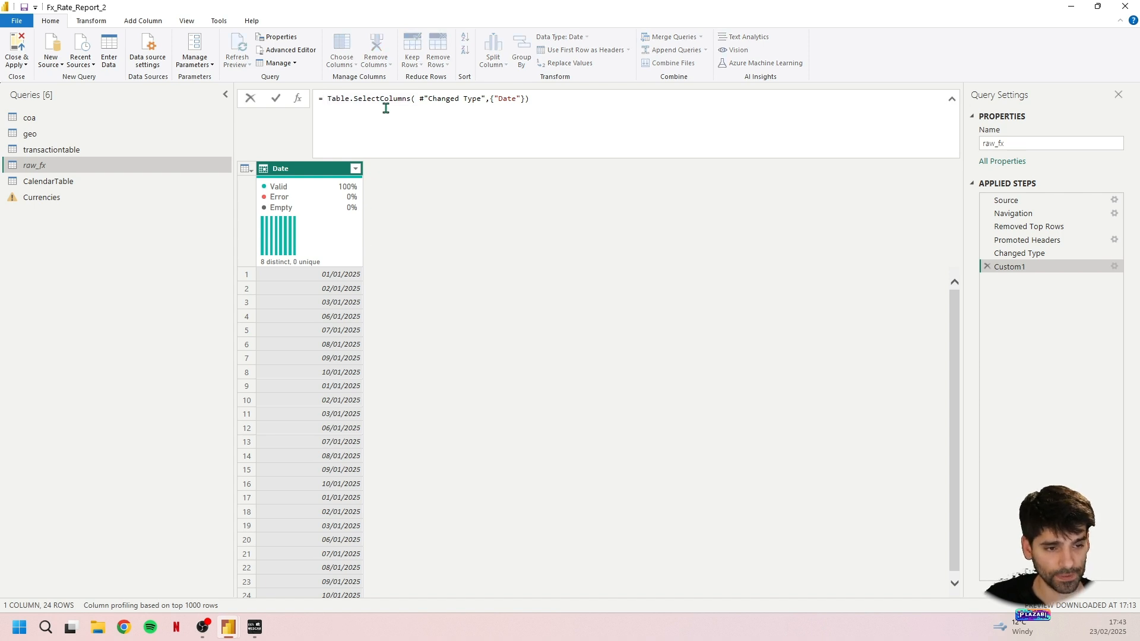
text(table.dis)
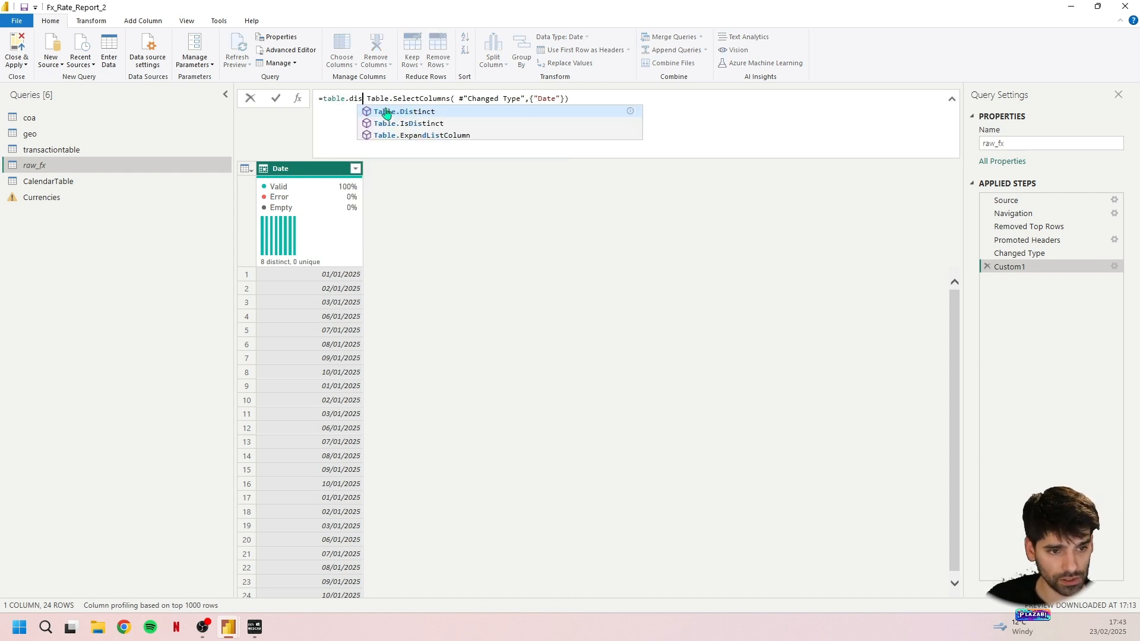
click(386, 112)
text(()
key(Return)
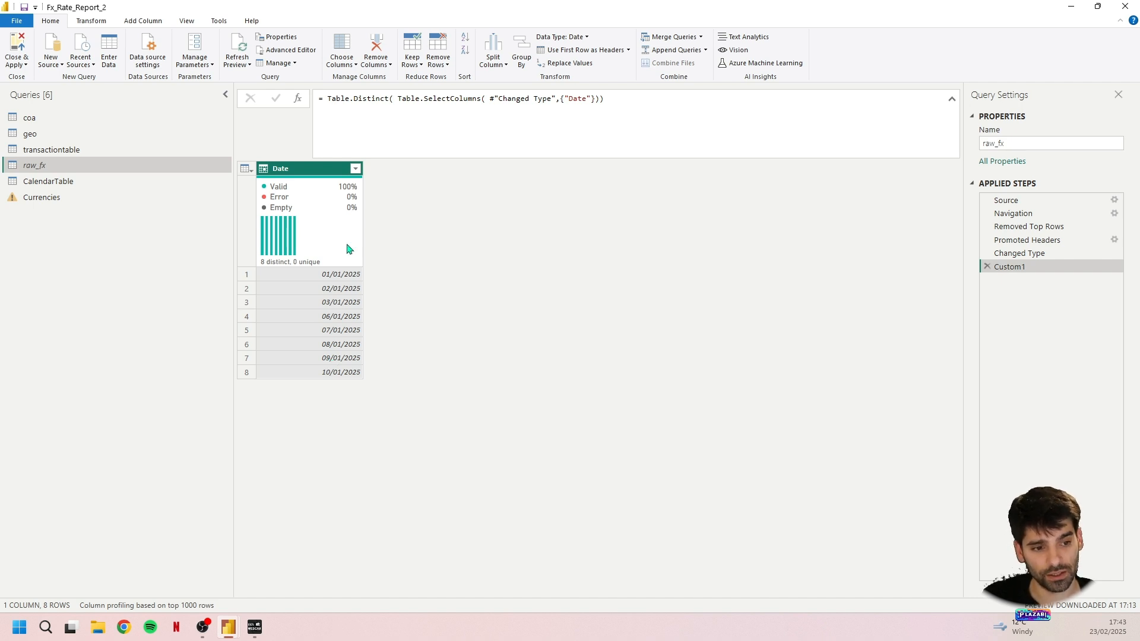
Step: Wrap the Table.Distinct expression in Table.Sort with {{"Date",Order.Ascending}} to sort the dates in ascending order
mouse_move(348, 232)
click(338, 96)
key(Left)
key(Left)
key(Left)
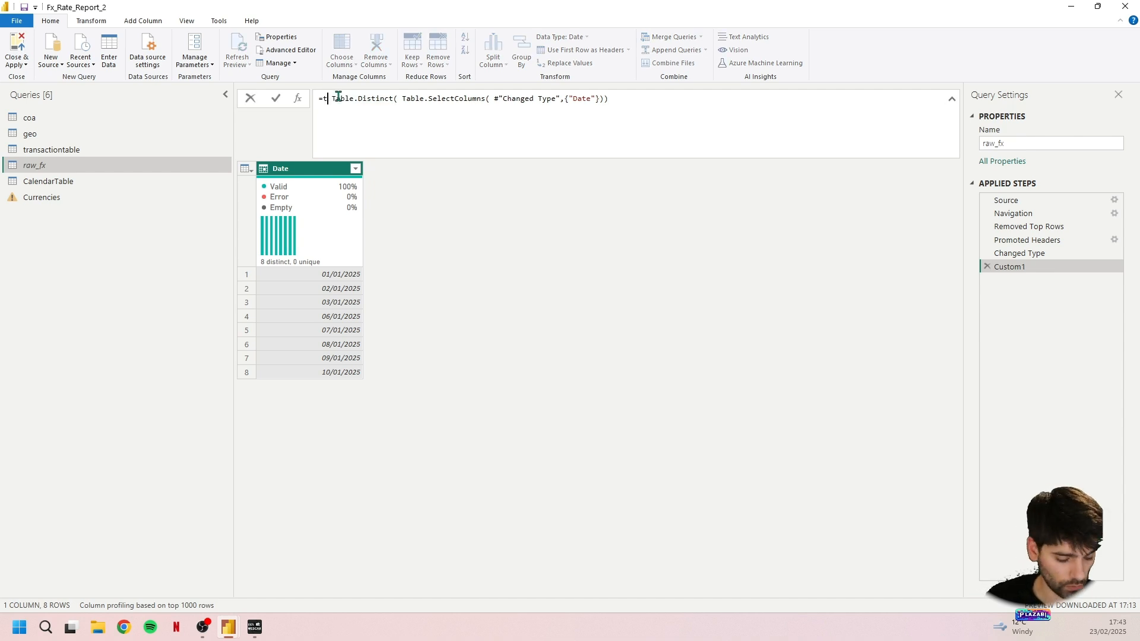
text(table.sort)
key(Tab)
text(()
key(shift+Return)
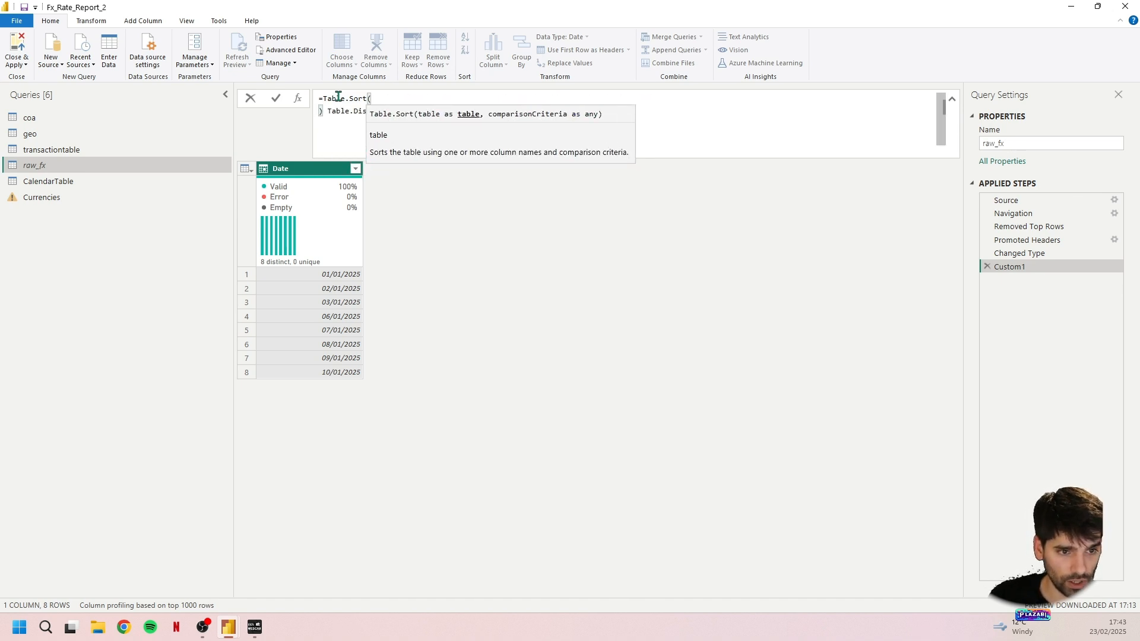
key(BackSpace)
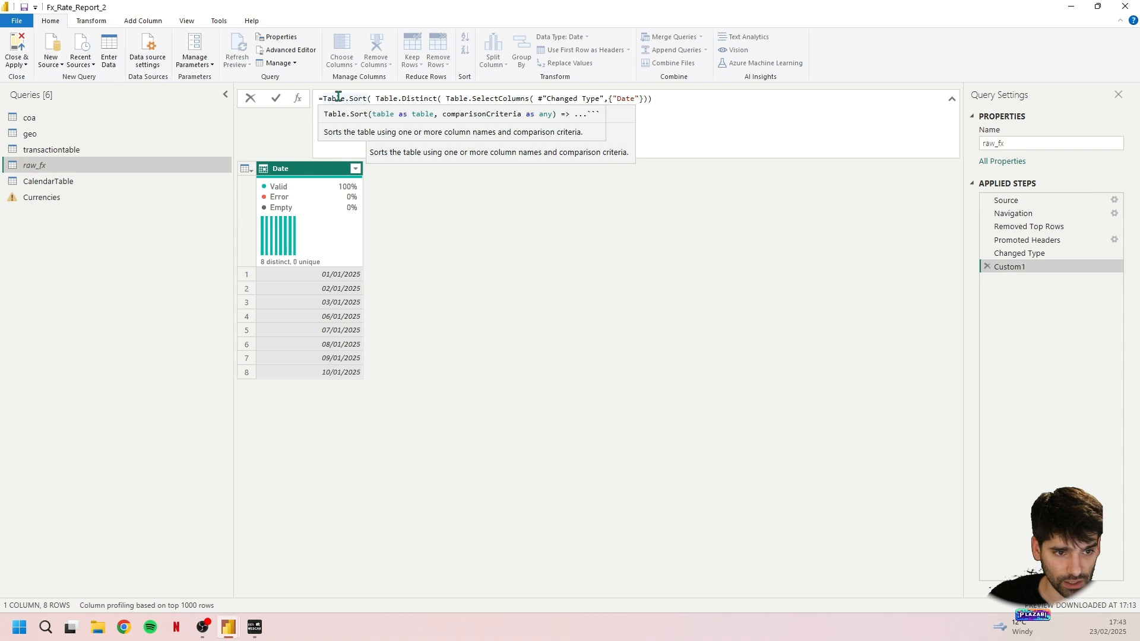
click(713, 98)
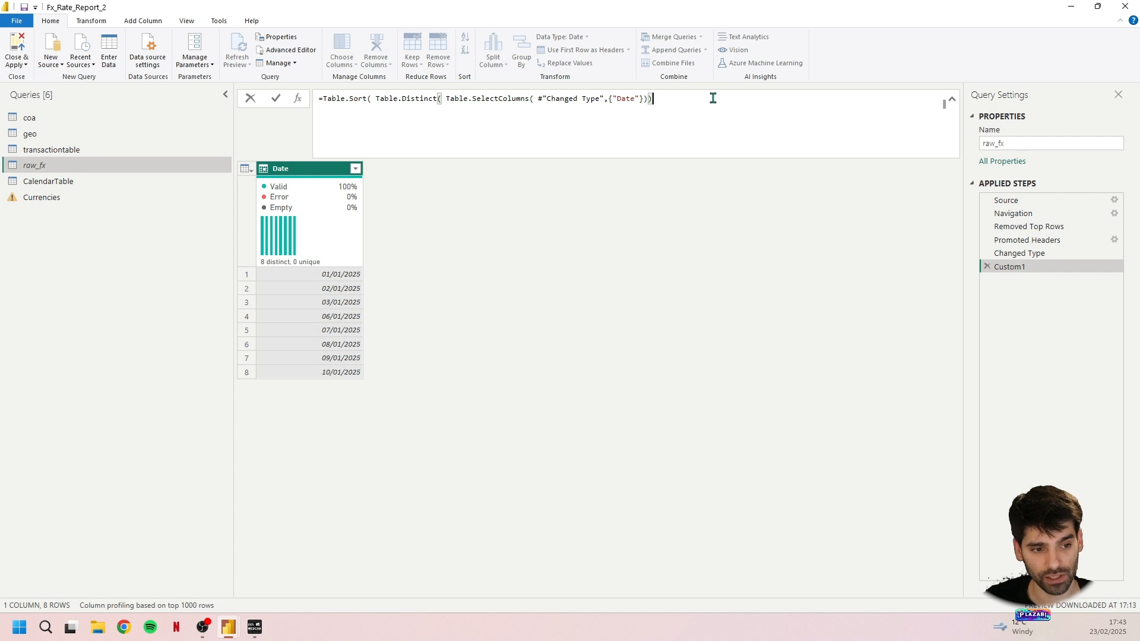
text(, {{)
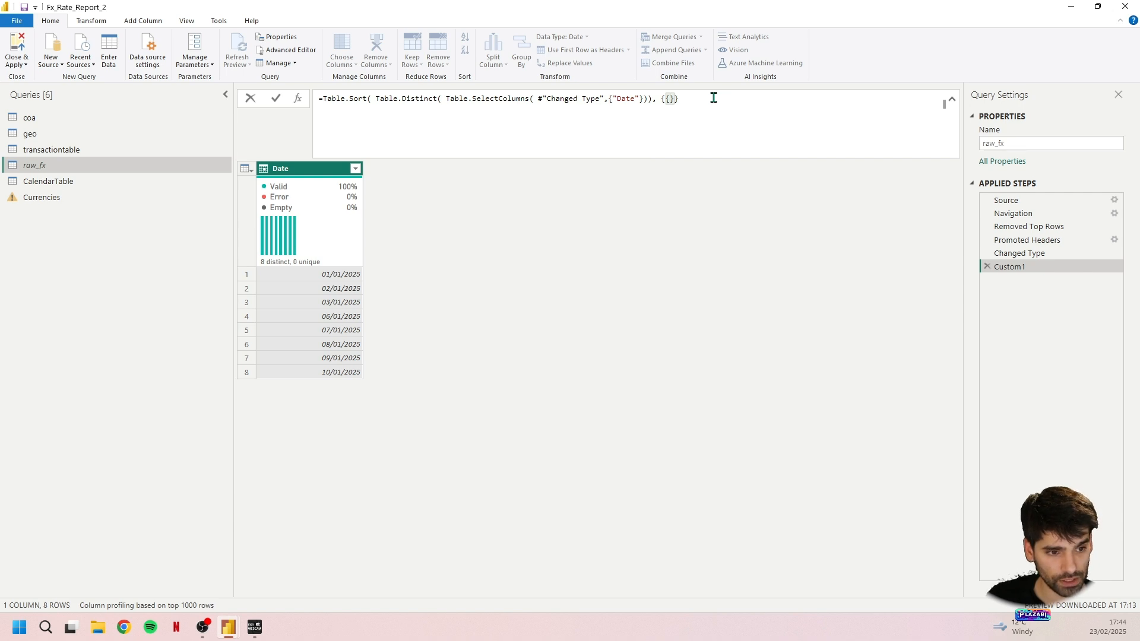
text("Date",Order.Ascending)
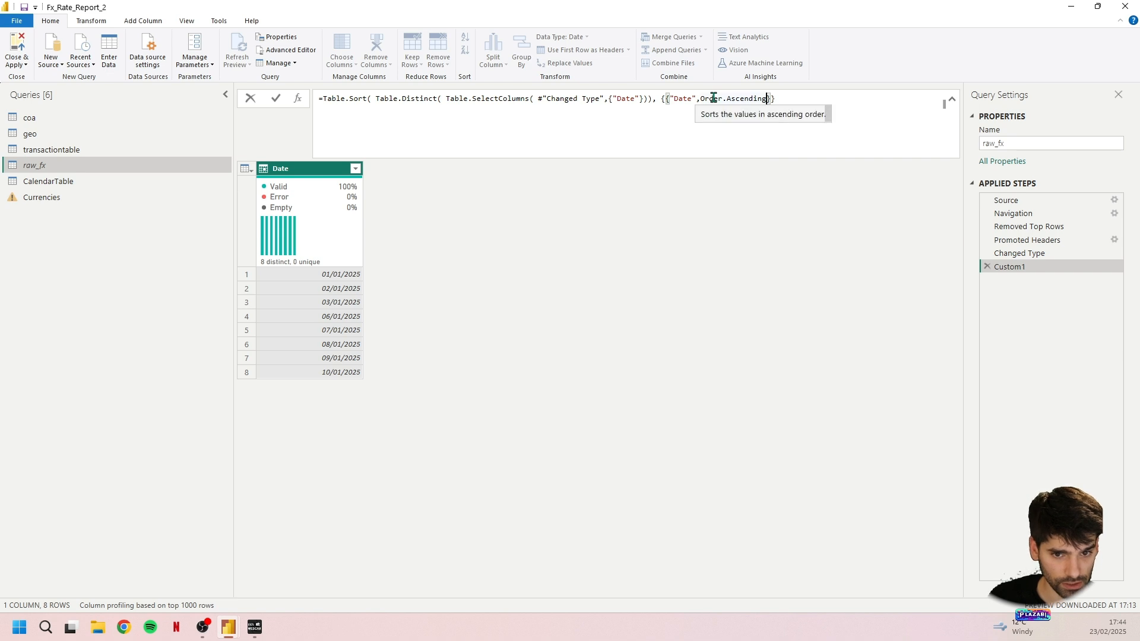
key(Return)
Step: Append {0} to the Table.Sort formula to return only the first row as a record
click(795, 104)
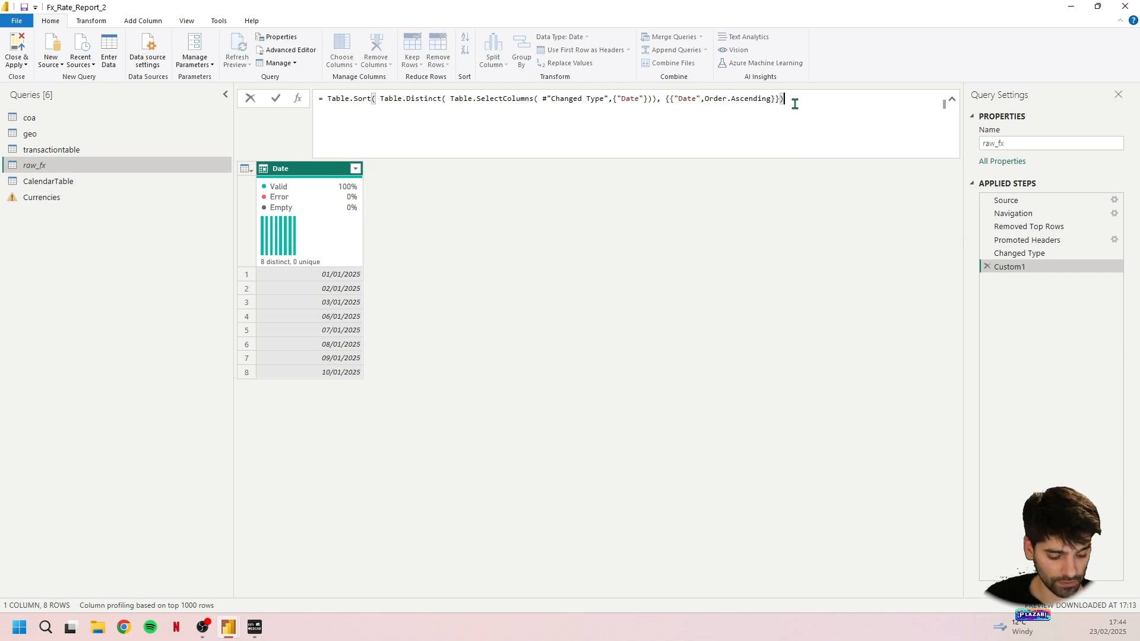
text([)
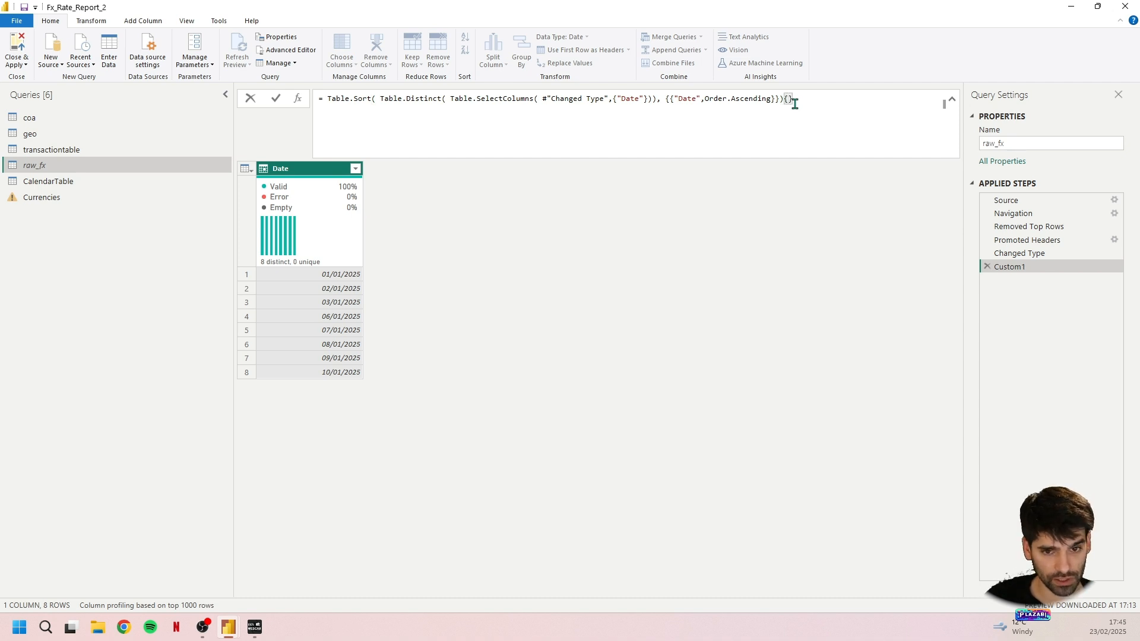
text(0)
key(Return)
Step: Rename the Changed Type step as without_Eur and the custom first-row step as FirstDate
click(1045, 254)
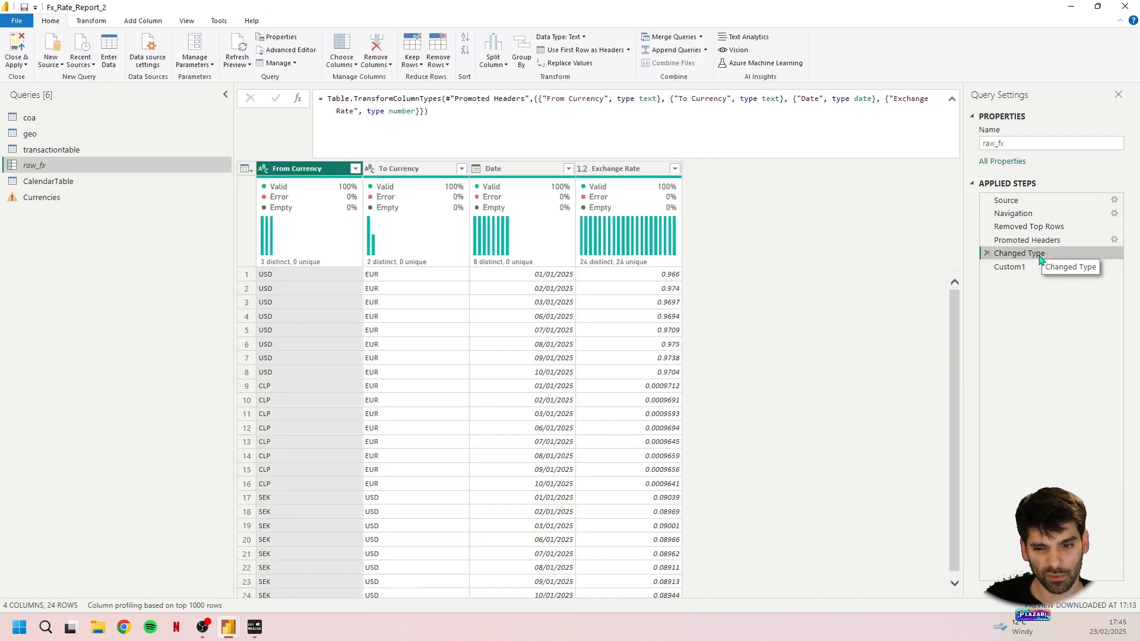
right_click(1040, 260)
click(1066, 270)
text(Firs)
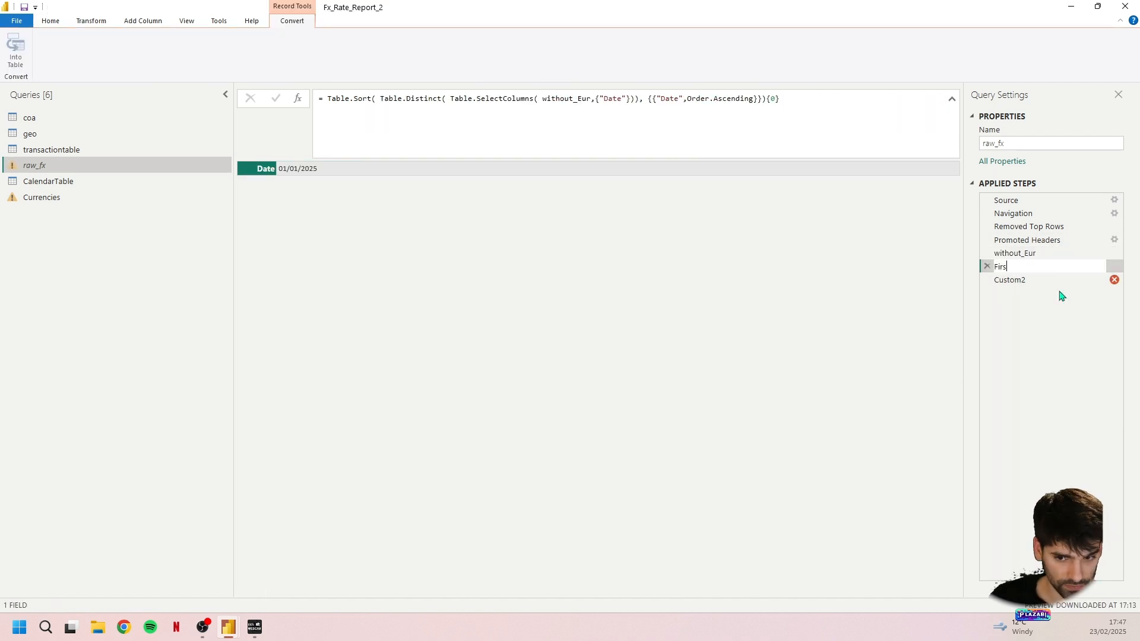
text(tDate)
key(Return)
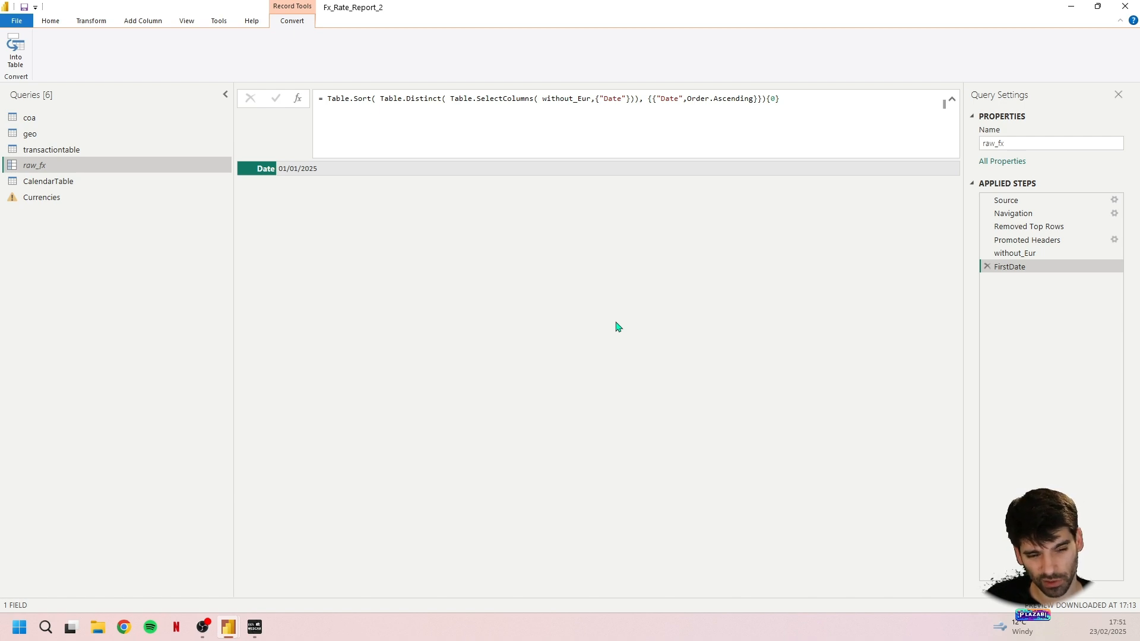
Step: Append [Date] to the FirstDate formula to extract the date value from the record
click(794, 104)
text([Date)
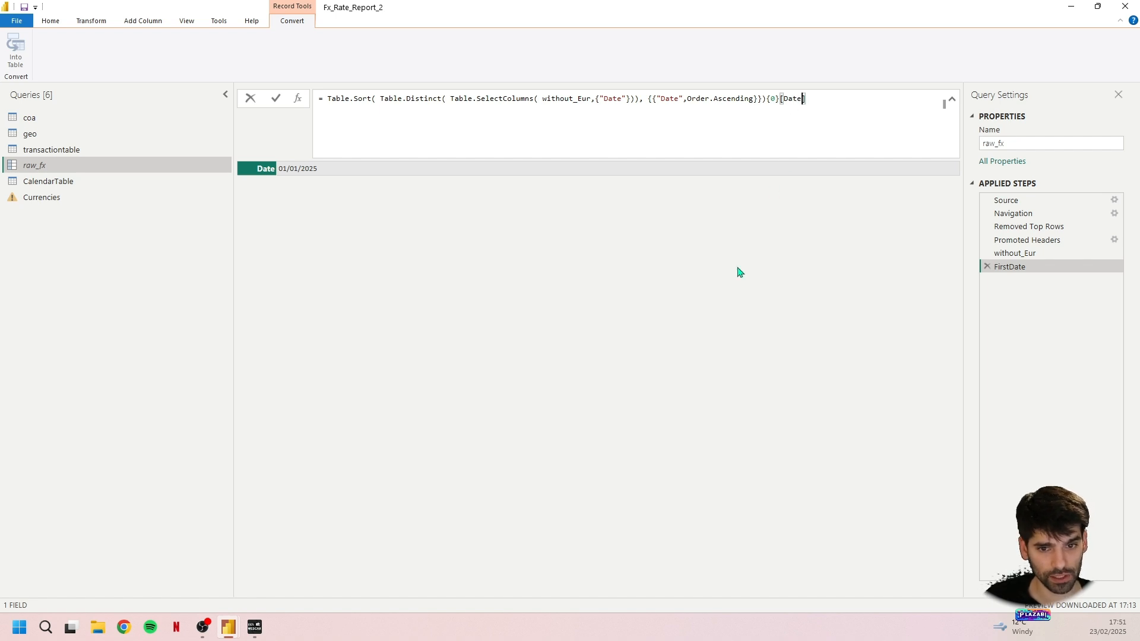
key(Return)
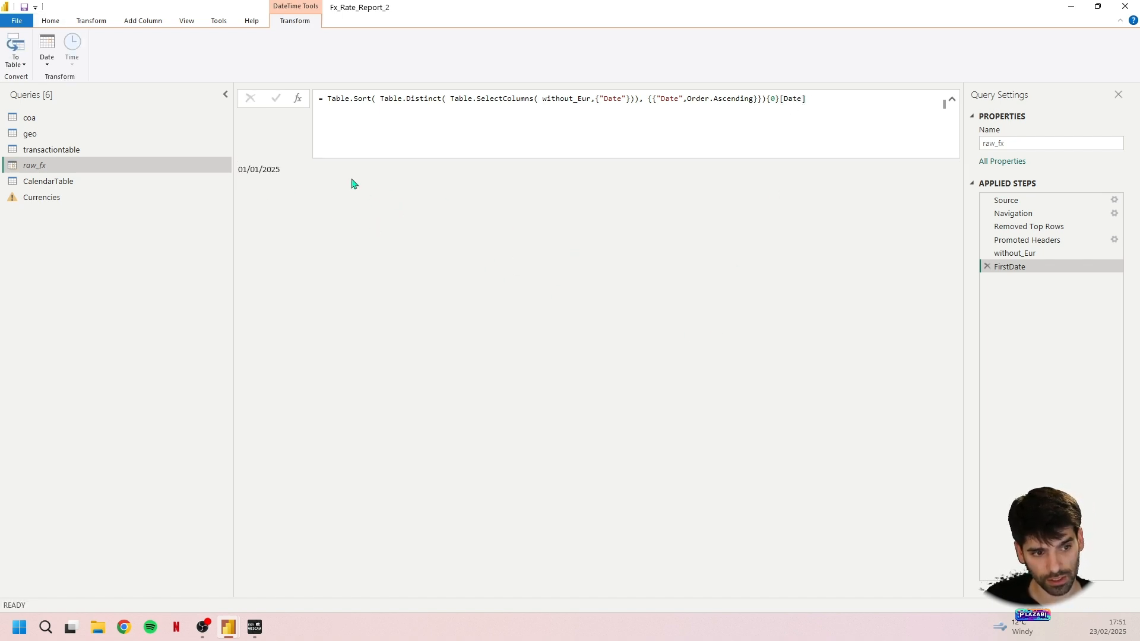
click(261, 170)
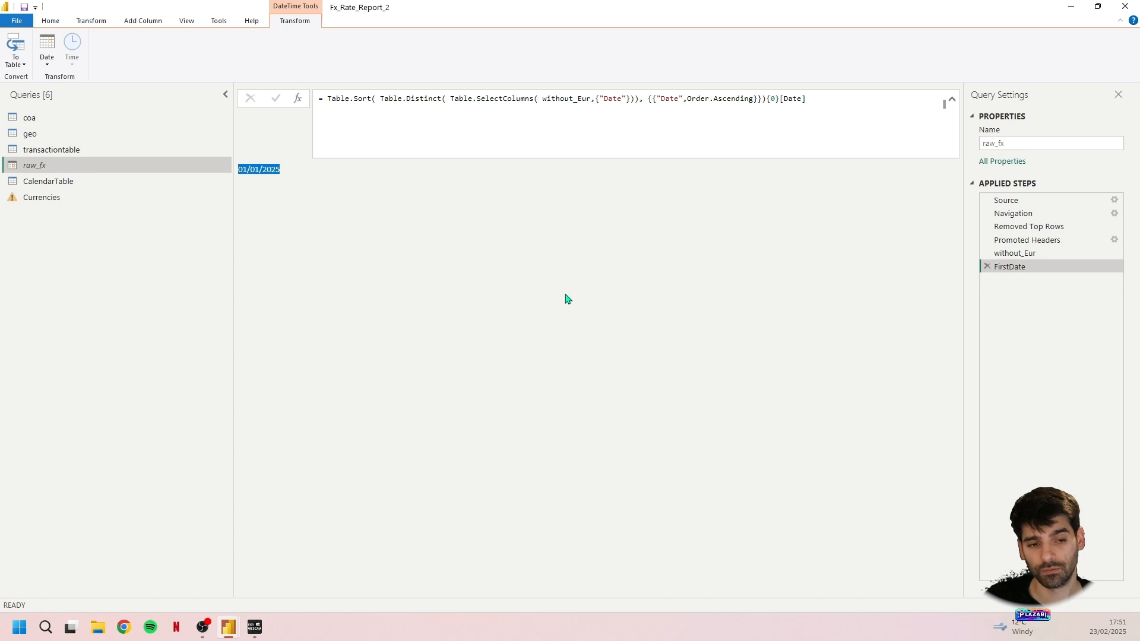
click(731, 310)
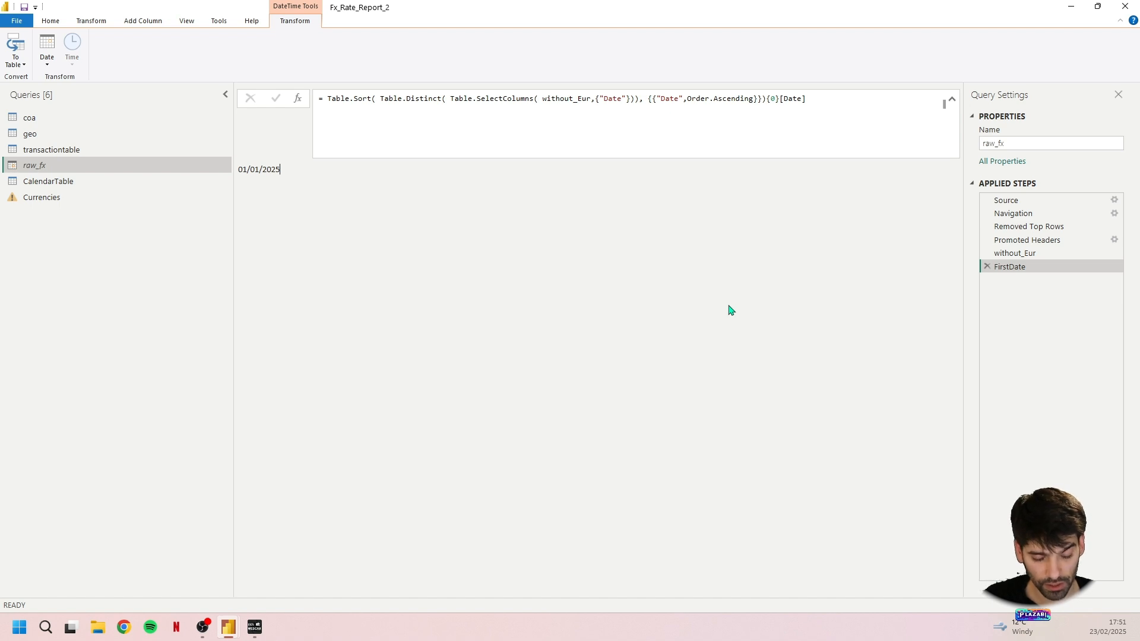
Step: Add a custom step after FirstDate and replace its formula with an empty record in square brackets spread over several lines
click(298, 98)
double_click(359, 99)
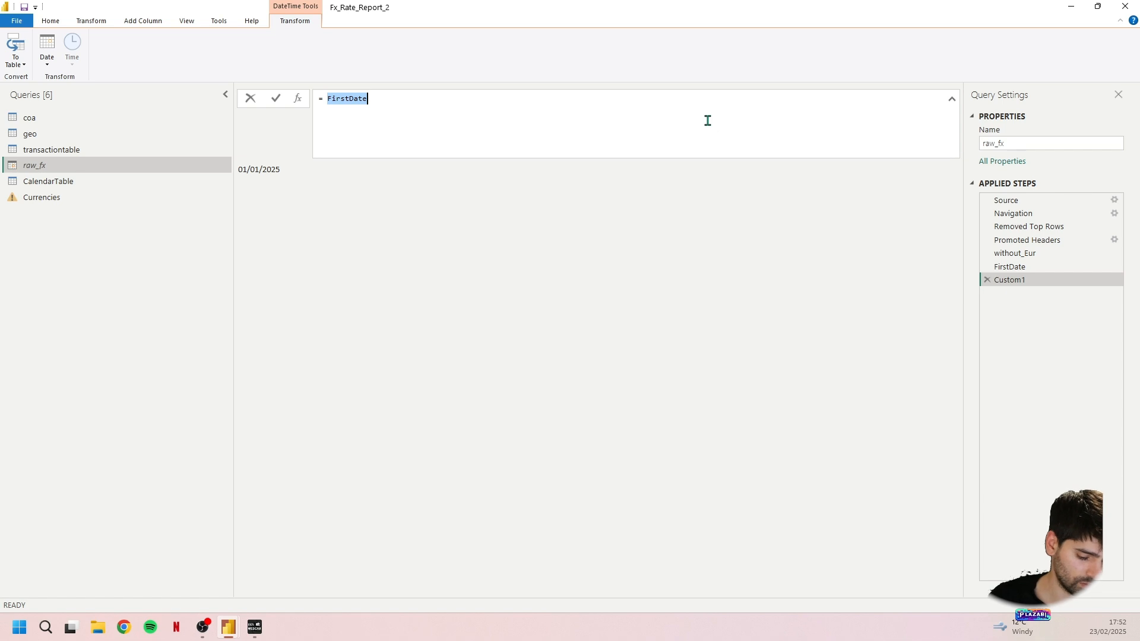
text([)
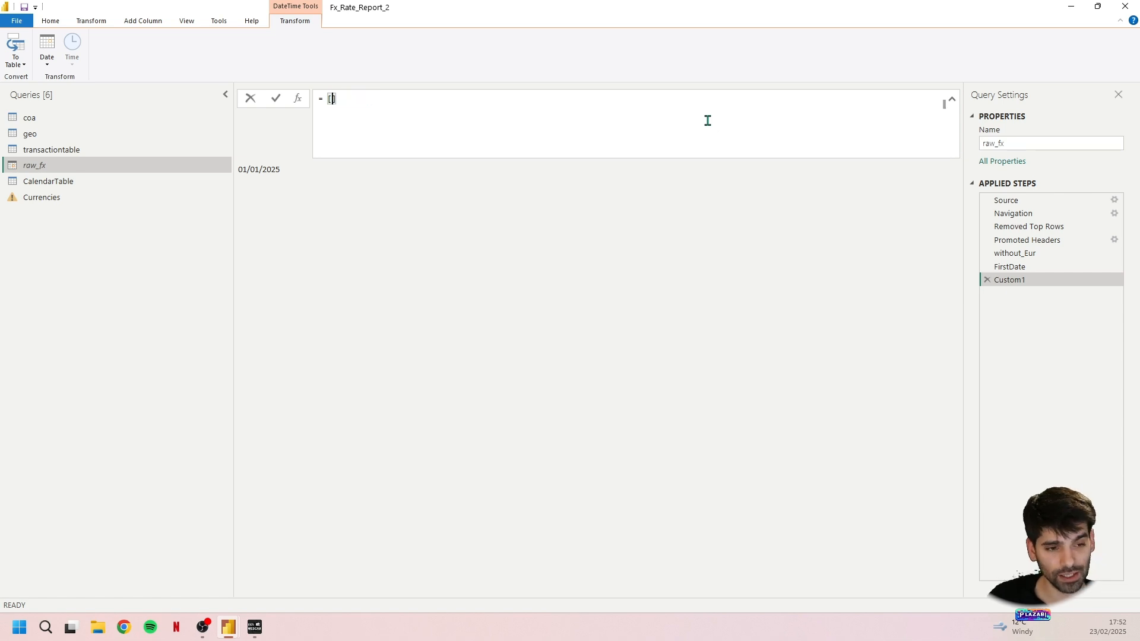
key(shift+Return)
key(shift+Return)
key(Up)
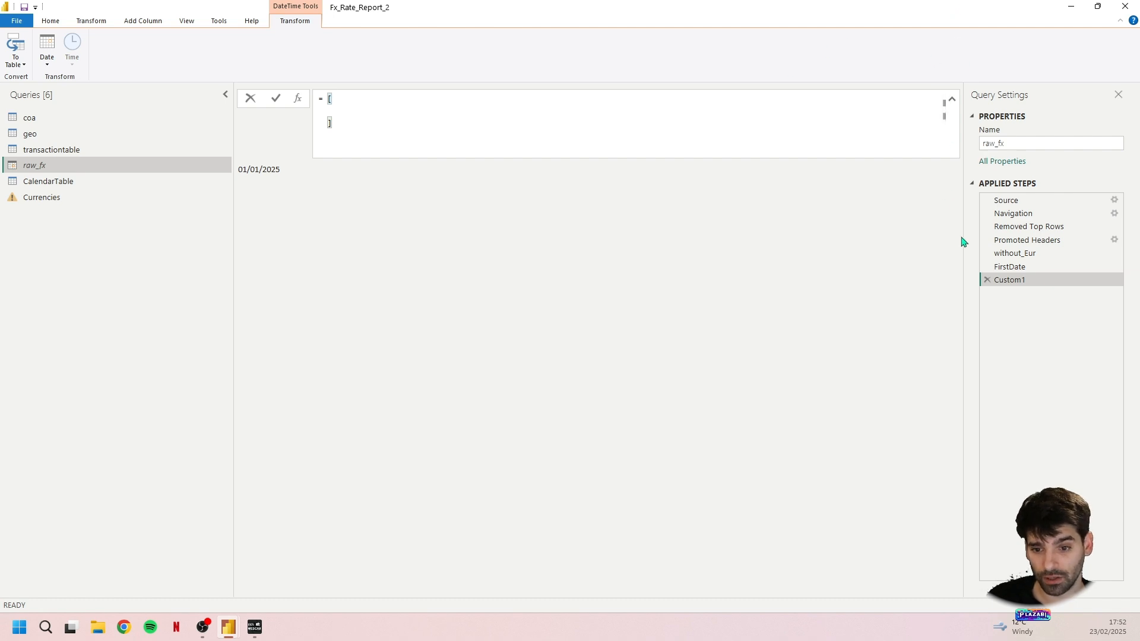
Step: Check the column names at the without_Eur step and rename the empty-record step as EUR
click(1032, 254)
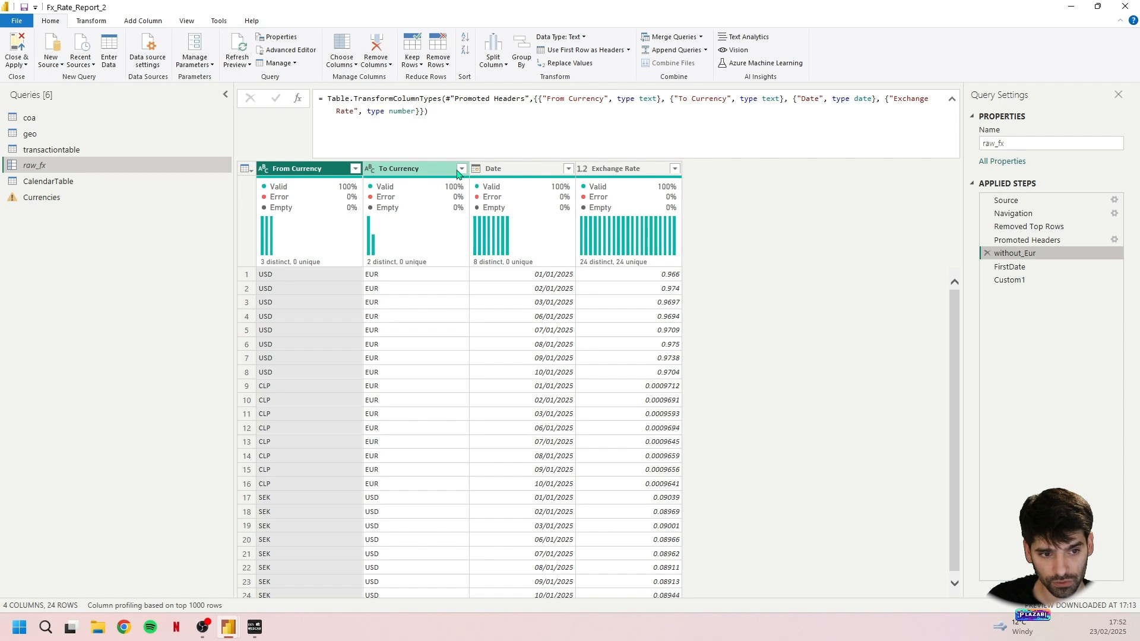
click(1037, 280)
right_click(1027, 278)
click(1062, 301)
text(EUR)
key(Return)
Step: Define the From Currency and To Currency fields in the EUR step's record, both with the value "EUR"
click(458, 102)
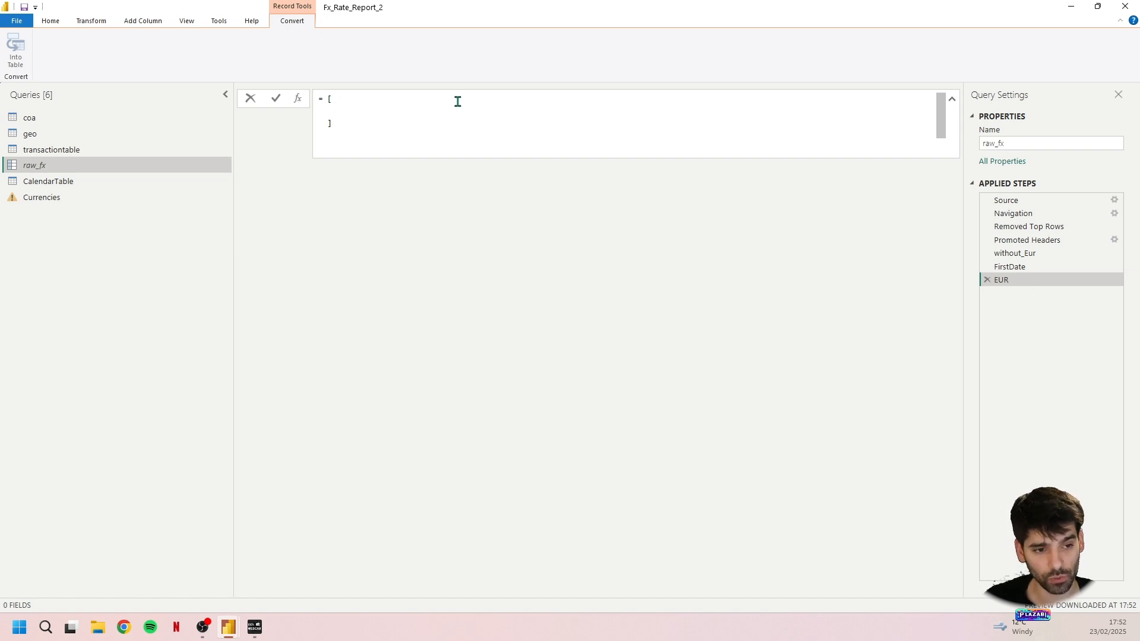
text(#")
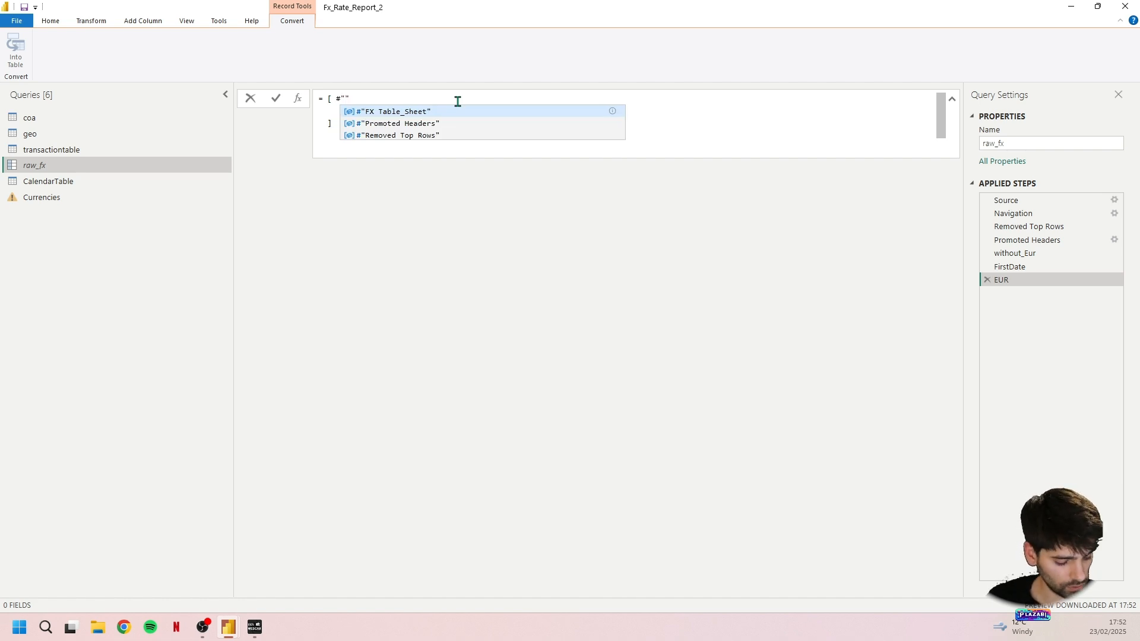
text(From Currency" = "EUR",)
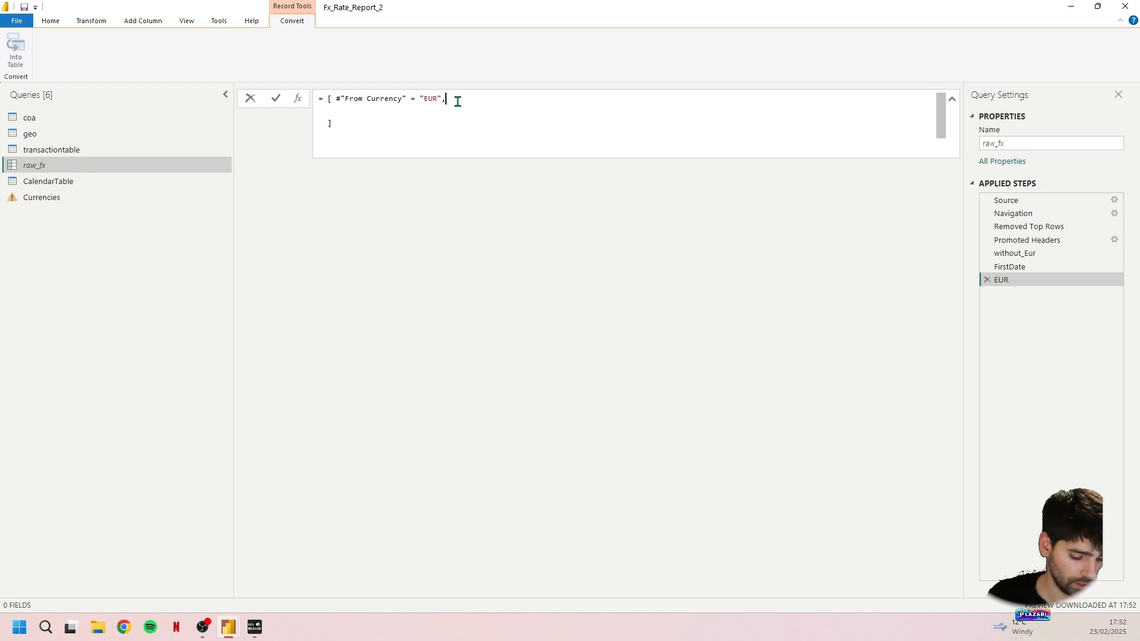
text(#"To Currency" = "EUR",)
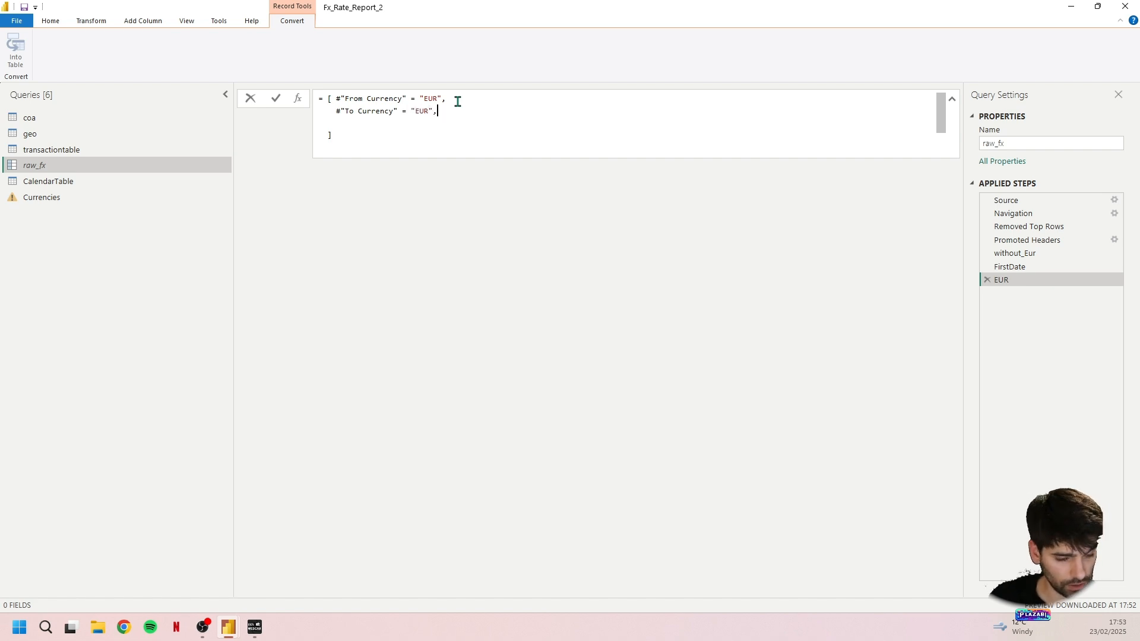
Step: Add the fields Date = FirstDate and Exchange Rate = 1 to the EUR record and apply the formula
key(Return)
text(#"Date" =)
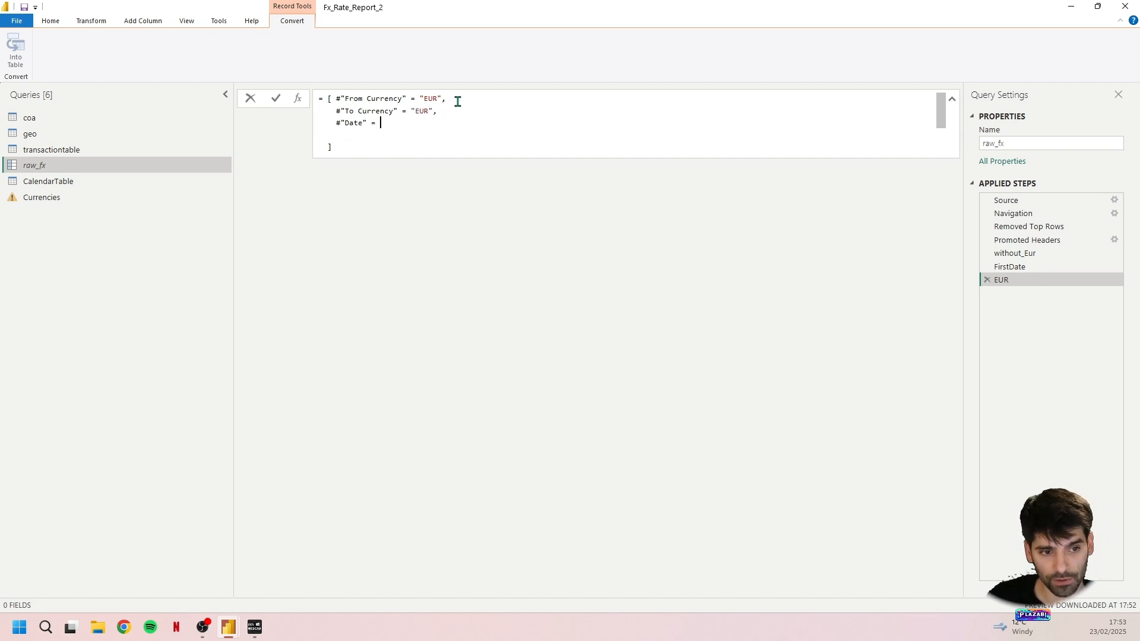
text( FirsDate)
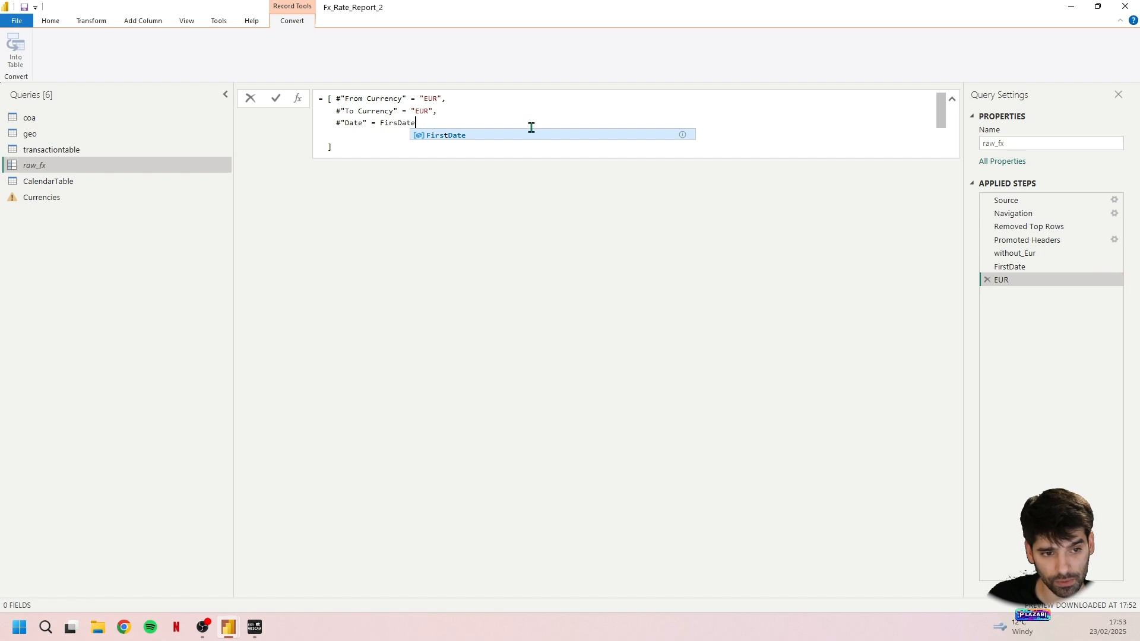
text( ,     )
text(#"Exchange Rate" = 1)
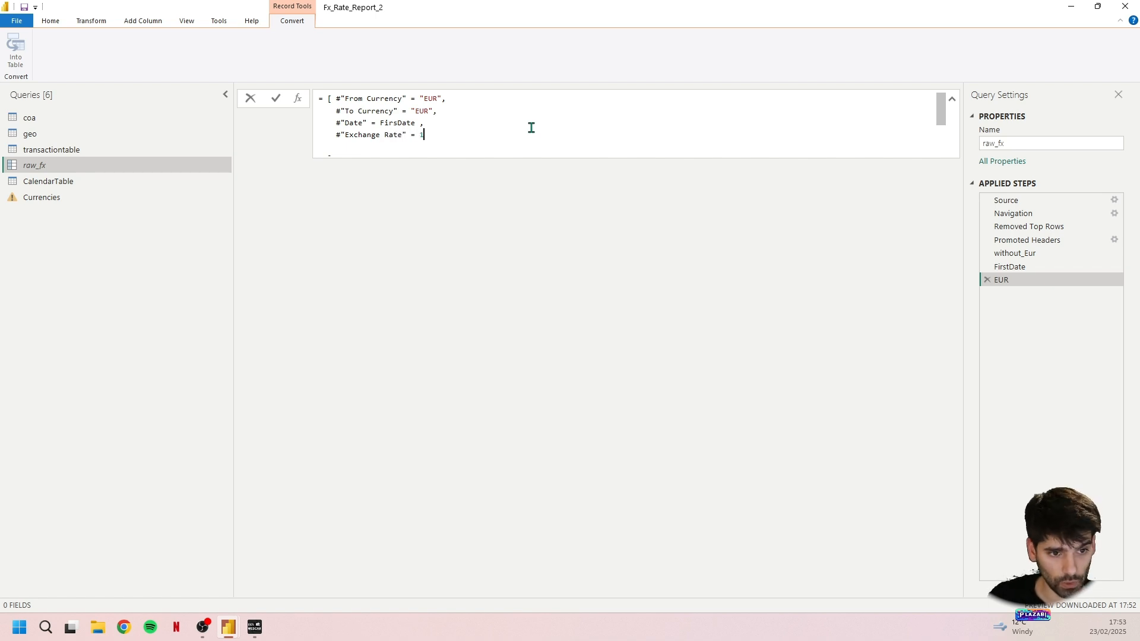
key(Return)
scroll(501, 122, down, 2)
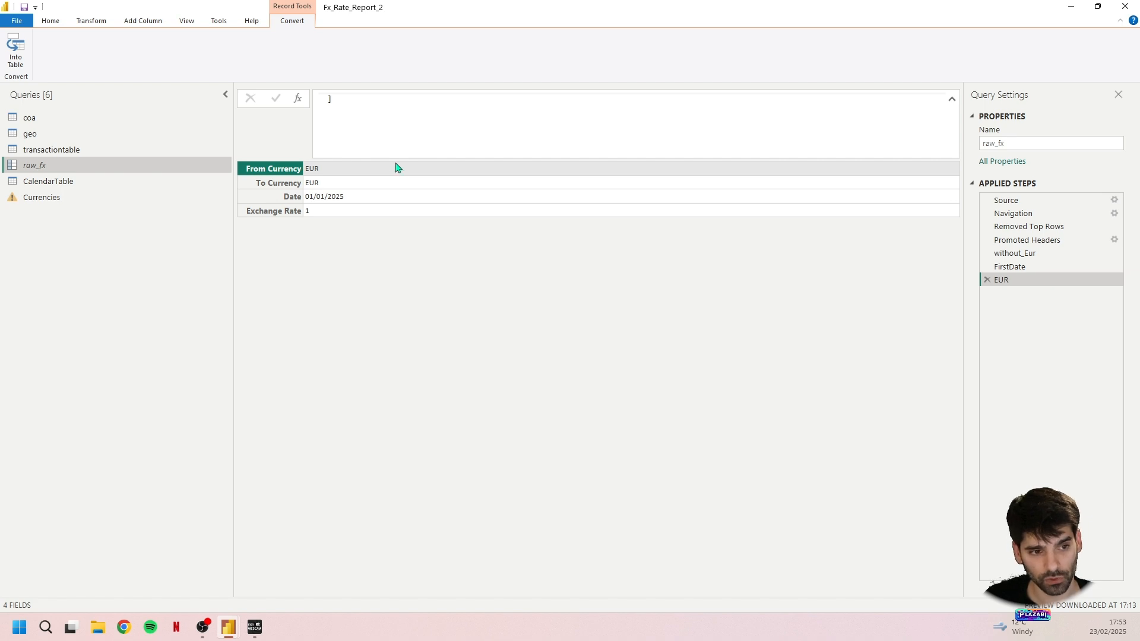
Step: Wrap the EUR step's record in Record.ToTable( ) to convert it into a table
text(Record.To [ #"From Currency" = "EUR",)
key(Down)
key(Tab)
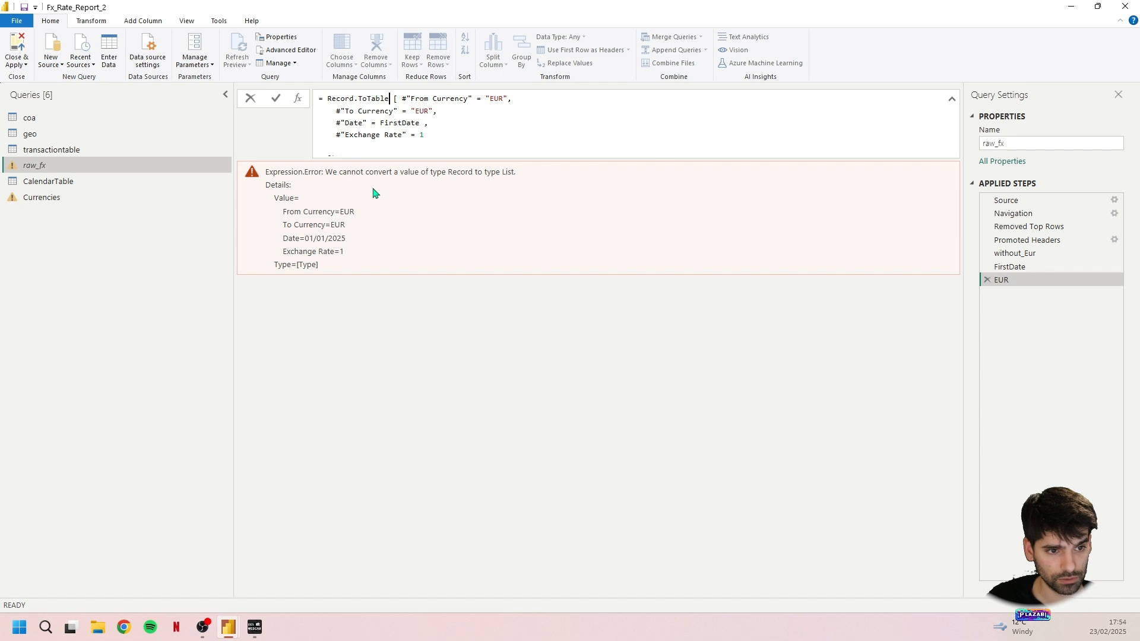
text(()
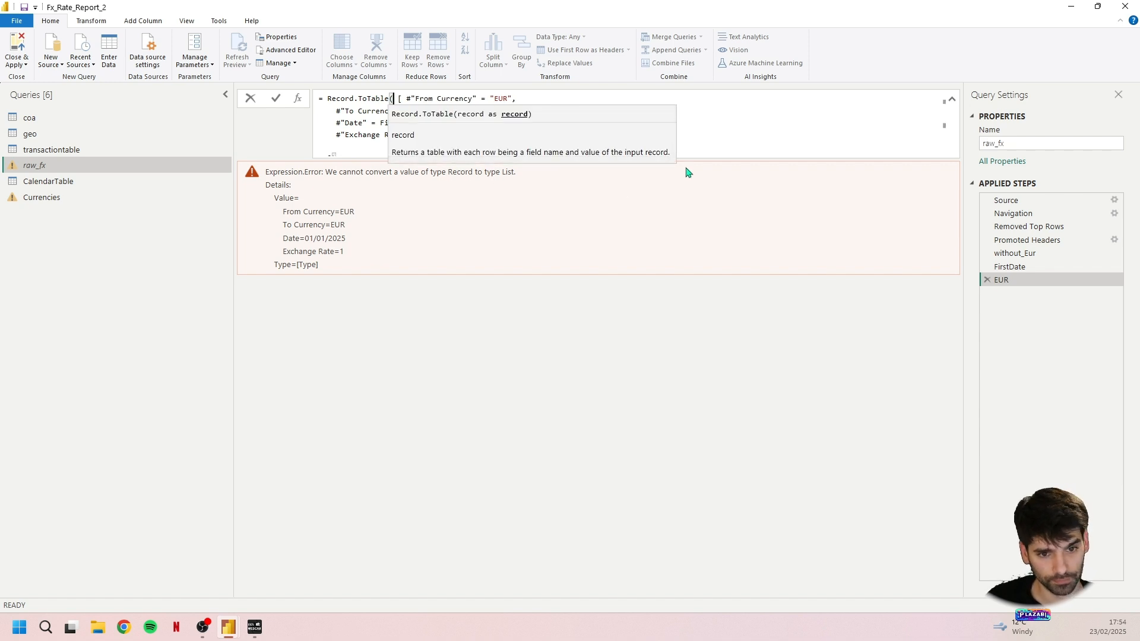
click(694, 144)
key(Return)
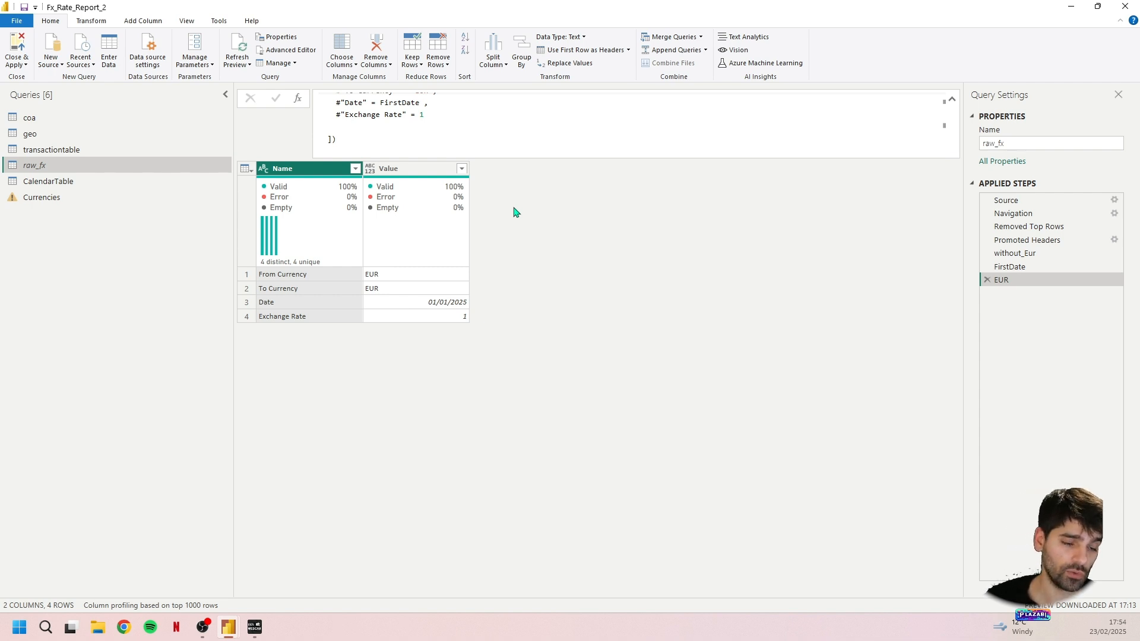
Step: Transpose the EUR table and wrap the resulting formula in Table.PromoteHeaders( ) to use the first row as column names
click(94, 21)
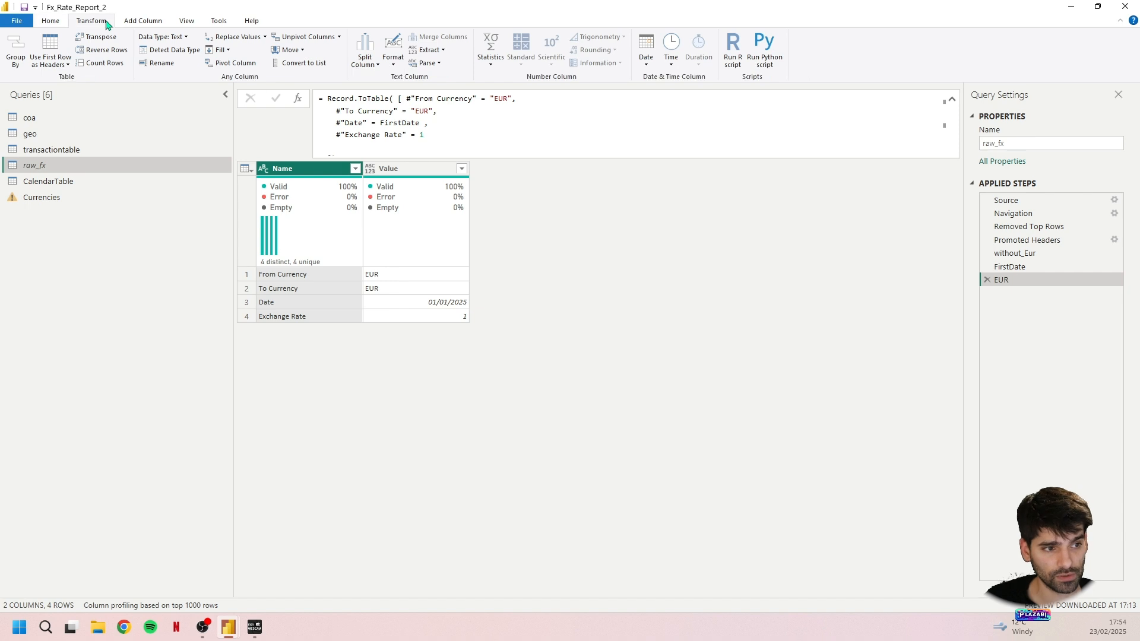
click(96, 37)
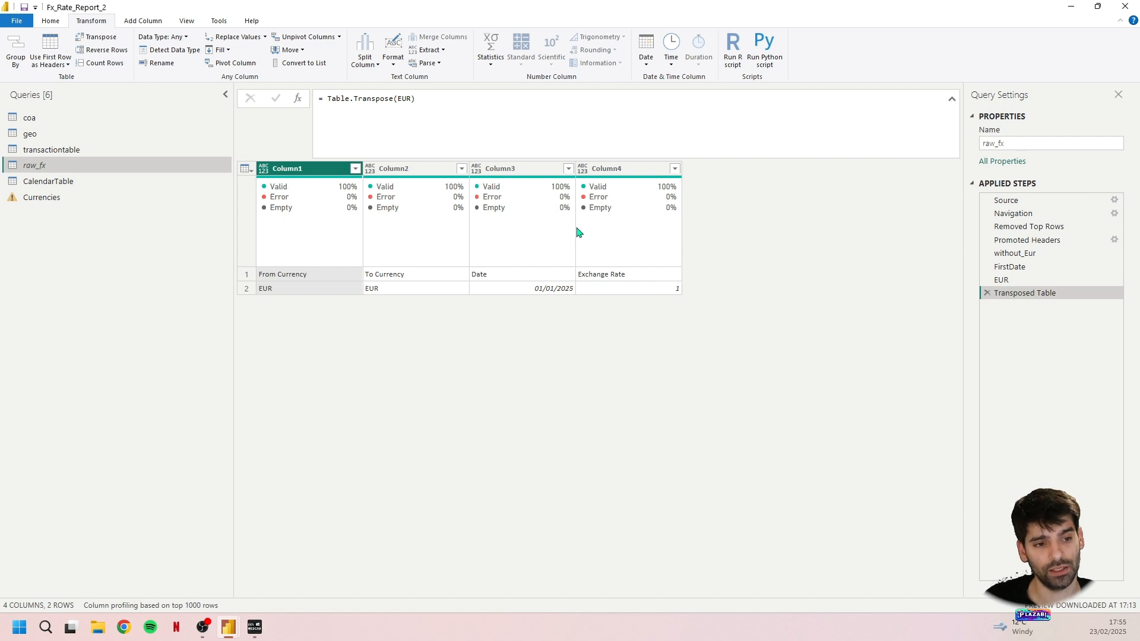
click(324, 99)
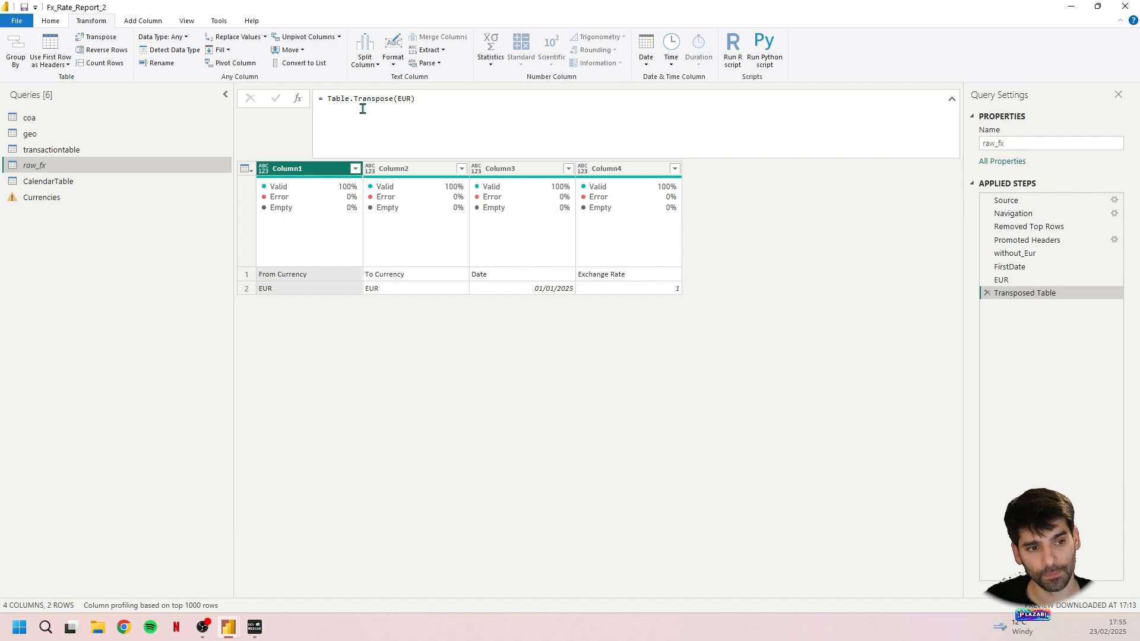
text(tABL)
key(BackSpace)
key(BackSpace)
text(ble.PromoteHeaders)
text(()
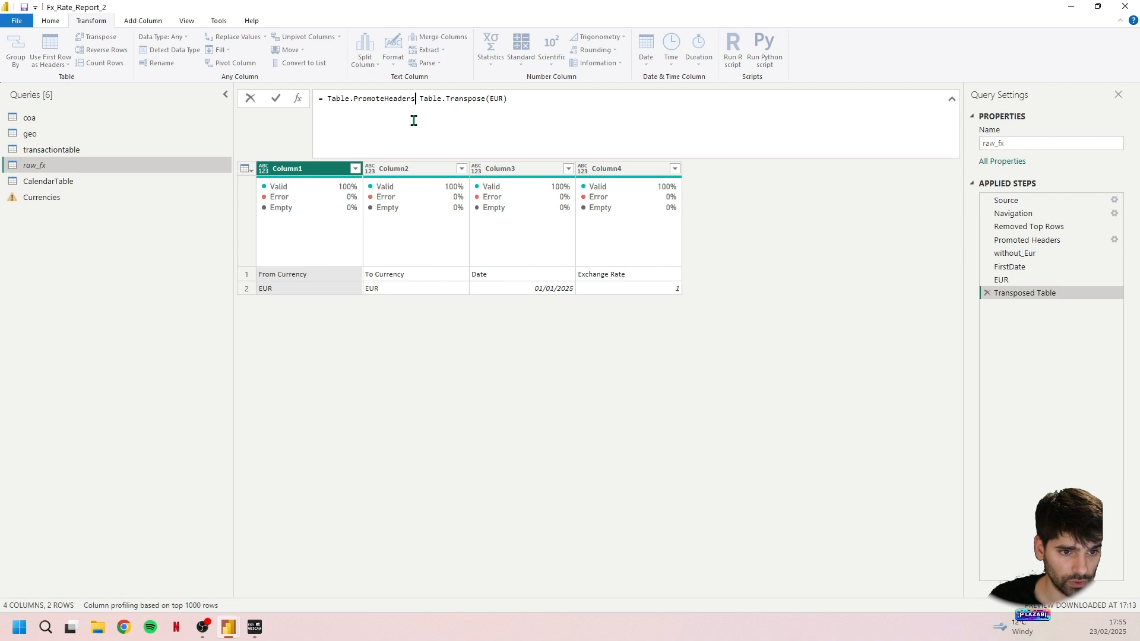
key(Delete)
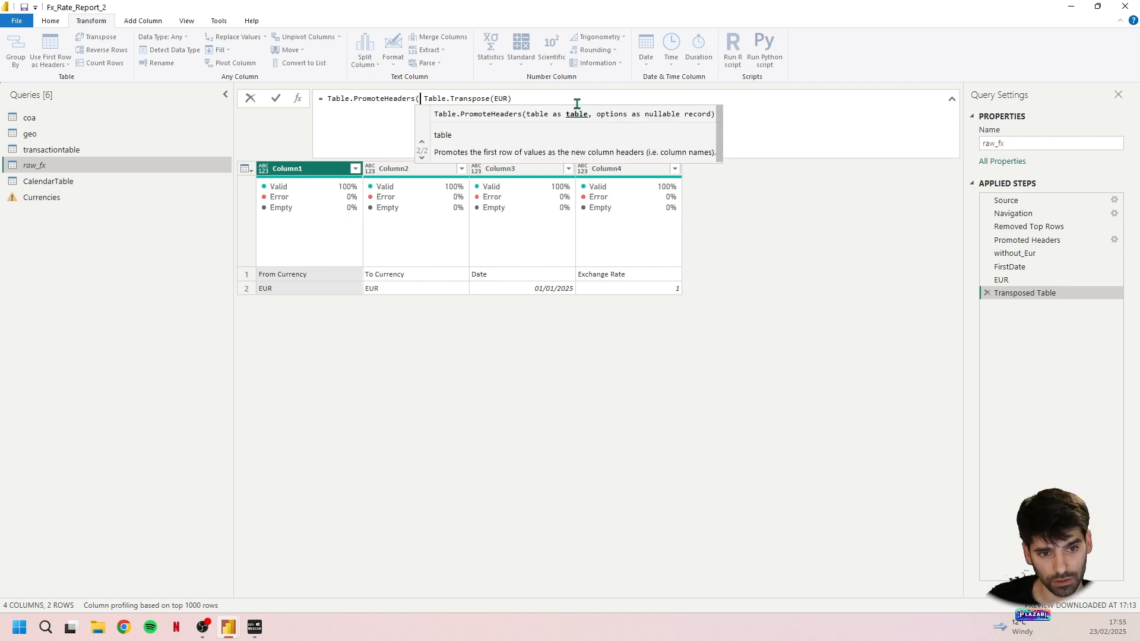
text() ))
key(Return)
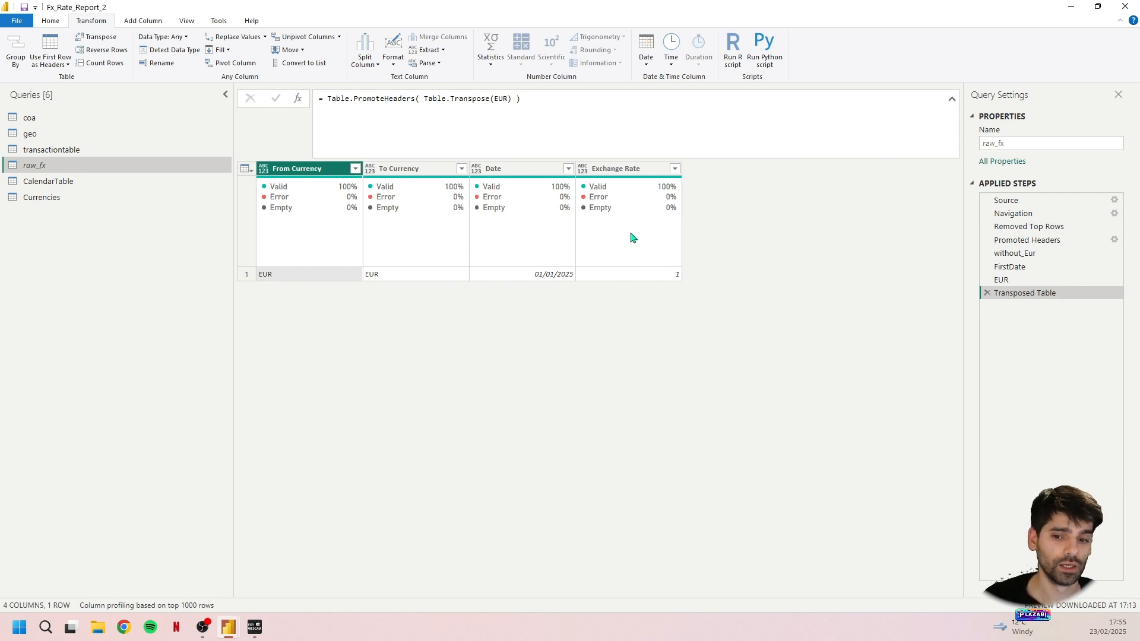
Step: Add a custom step after Transposed Table with the formula Table.Combine( #"Transposed Table", without_Eur)
click(298, 99)
click(323, 98)
text(Tabl.)
key(BackSpace)
text(e #"Transposed Table)
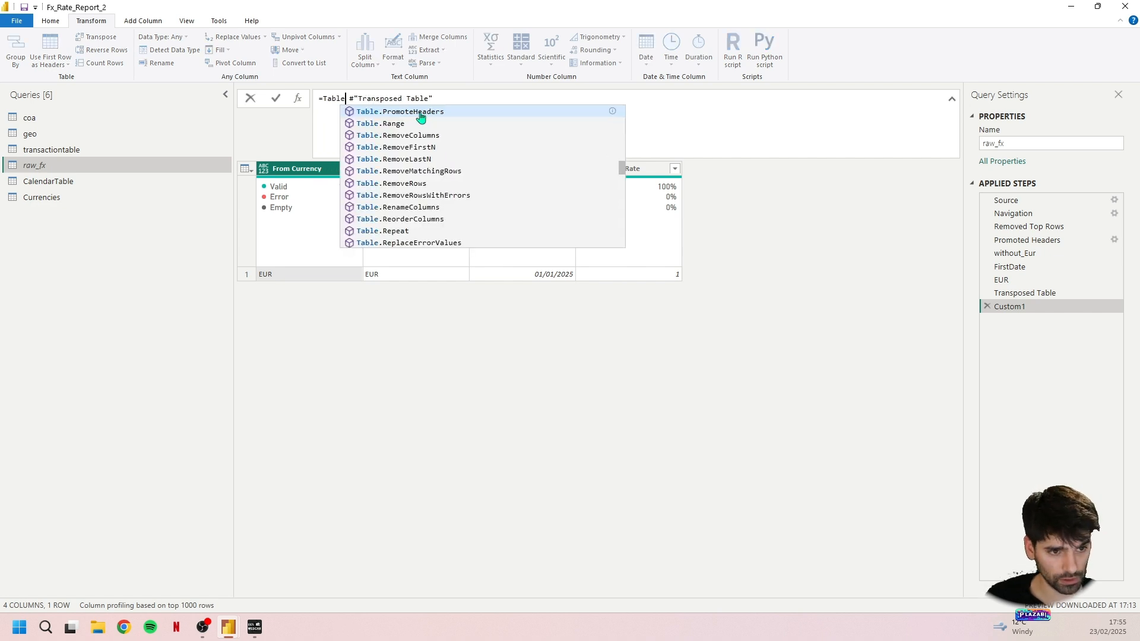
text(.Combine)
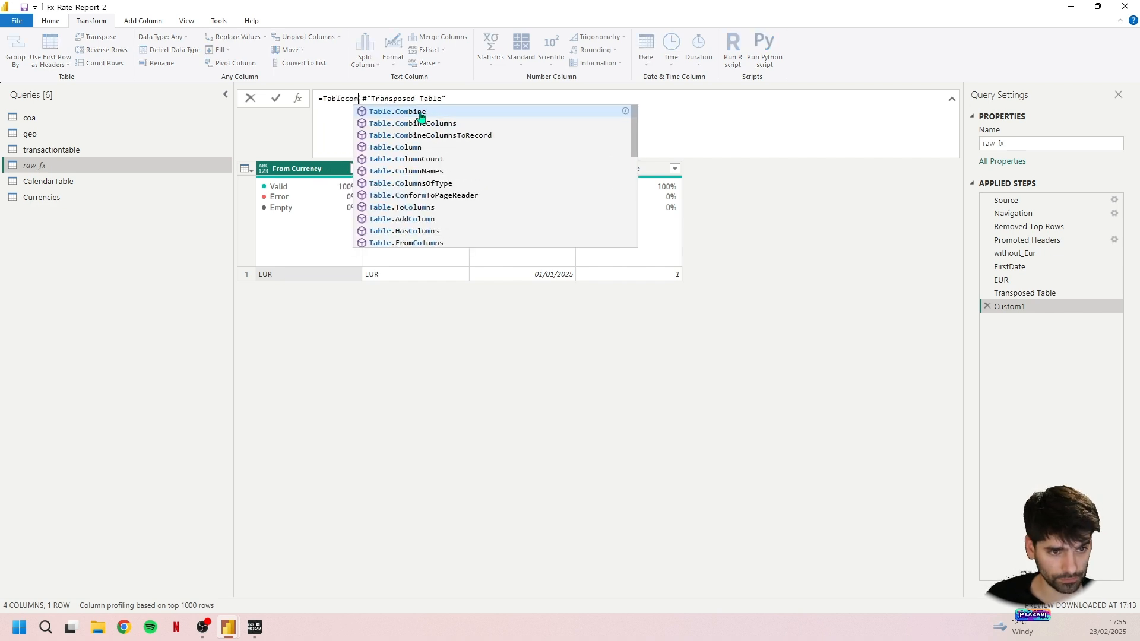
text(()
click(491, 96)
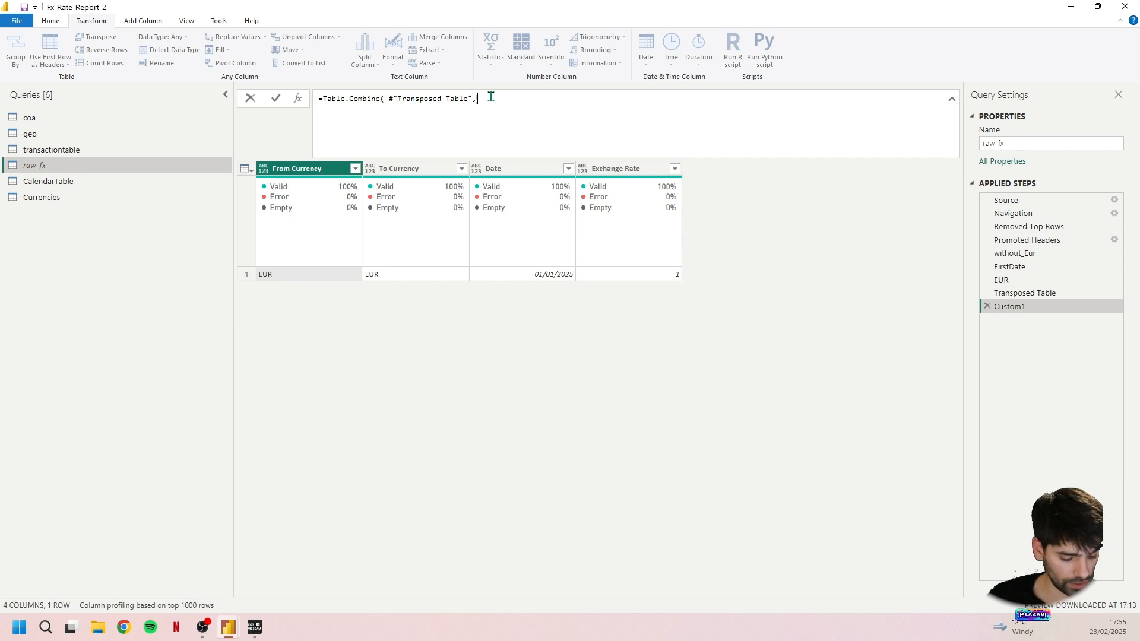
text(,)
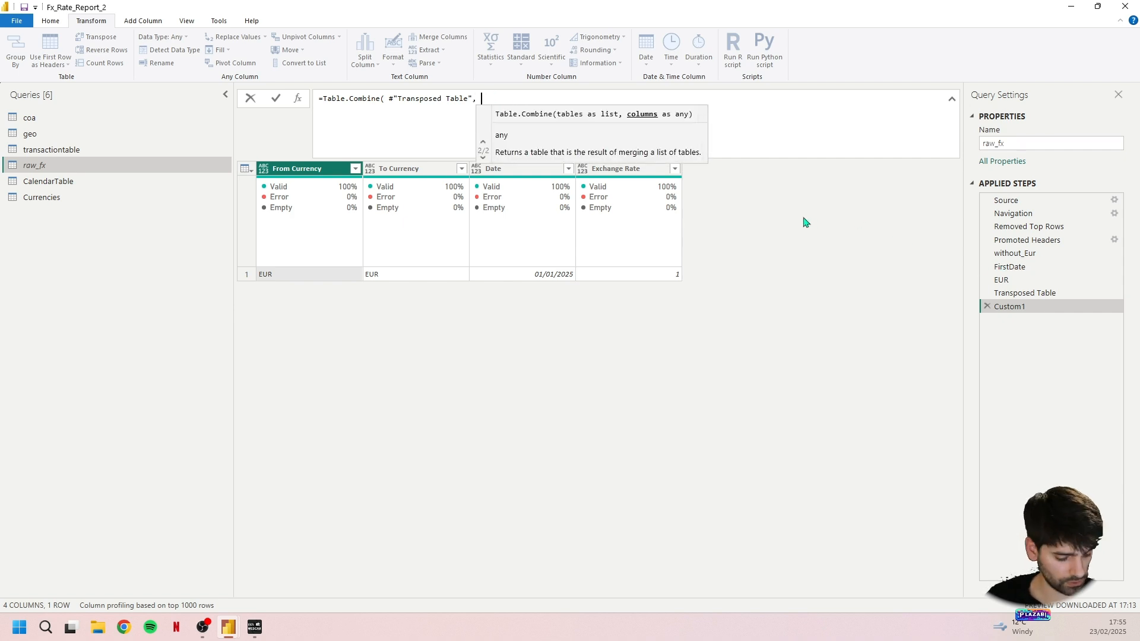
text( witho)
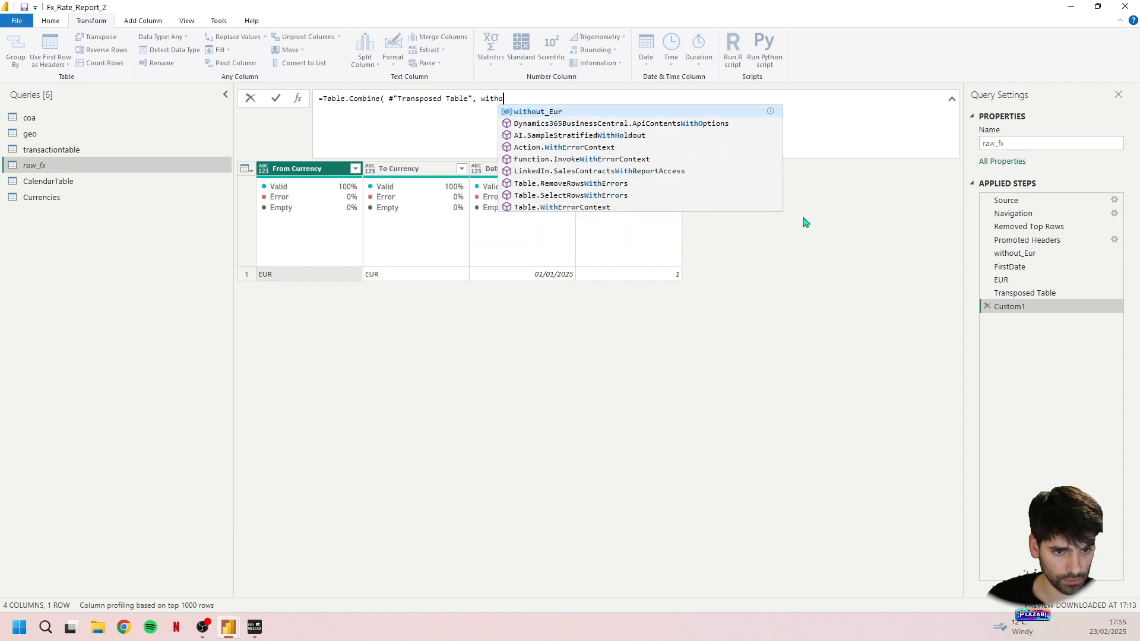
text(ut_Eur))
key(Return)
Step: Enclose the two table names in the Table.Combine formula in curly braces so they form a list
text({)
click(540, 99)
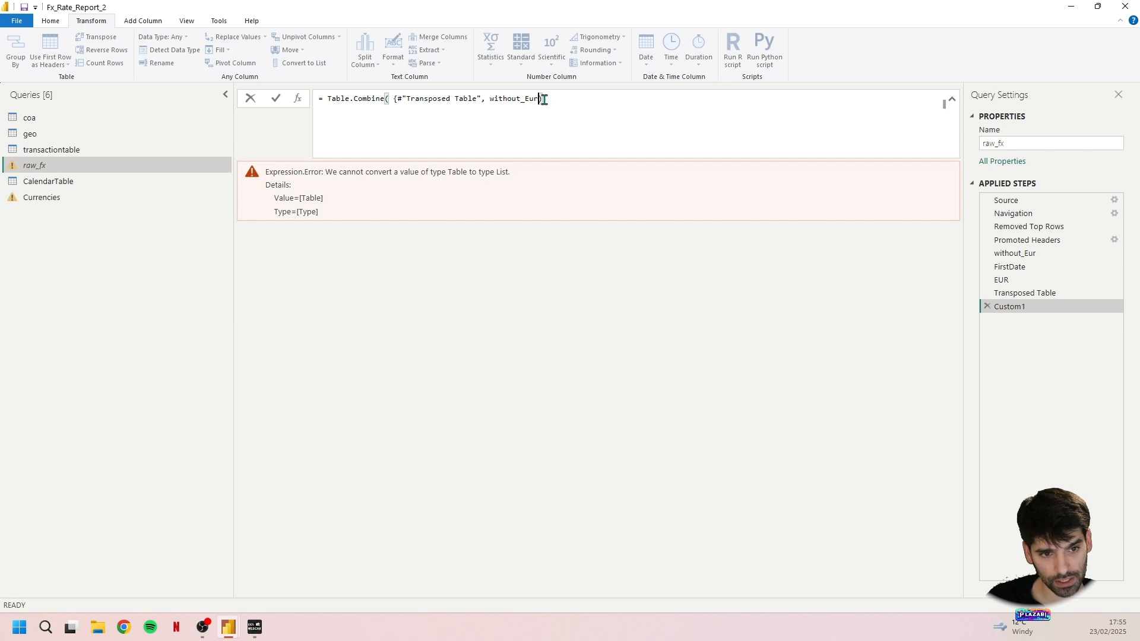
text(})
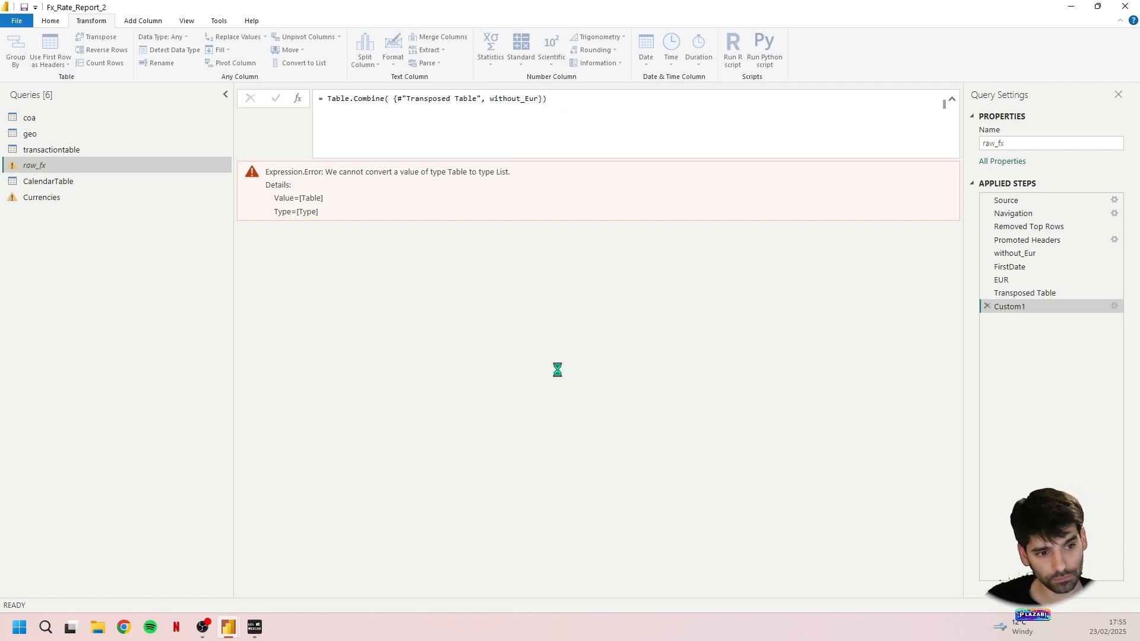
key(Return)
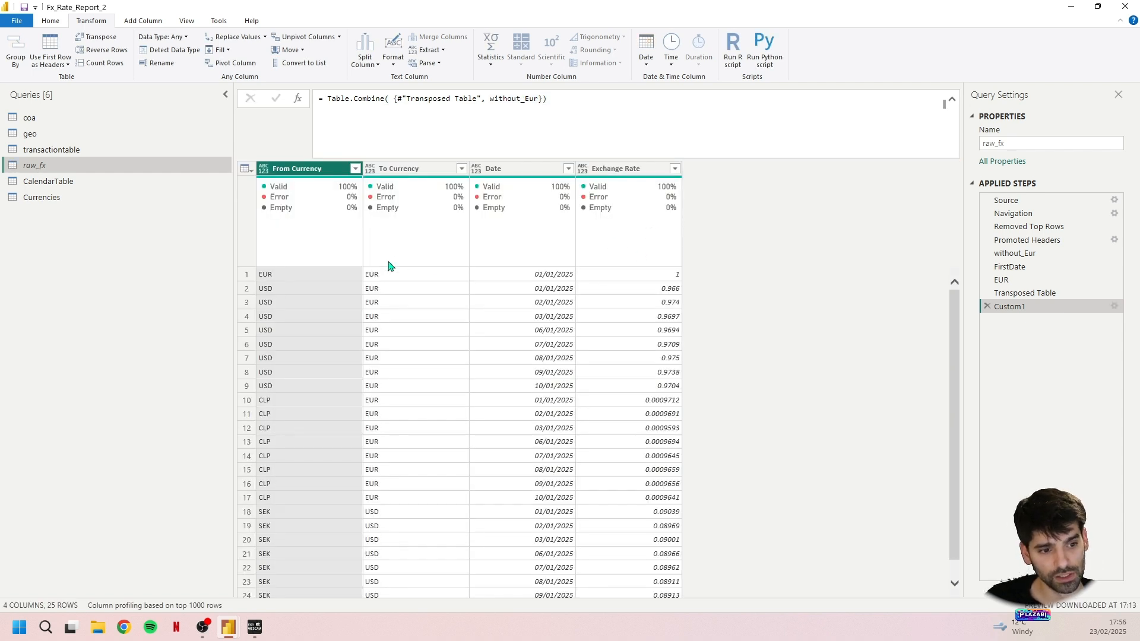
Step: Set From Currency and To Currency to Text, Date to Date, and Exchange Rate to Decimal Number in the combined raw_fx table
click(246, 274)
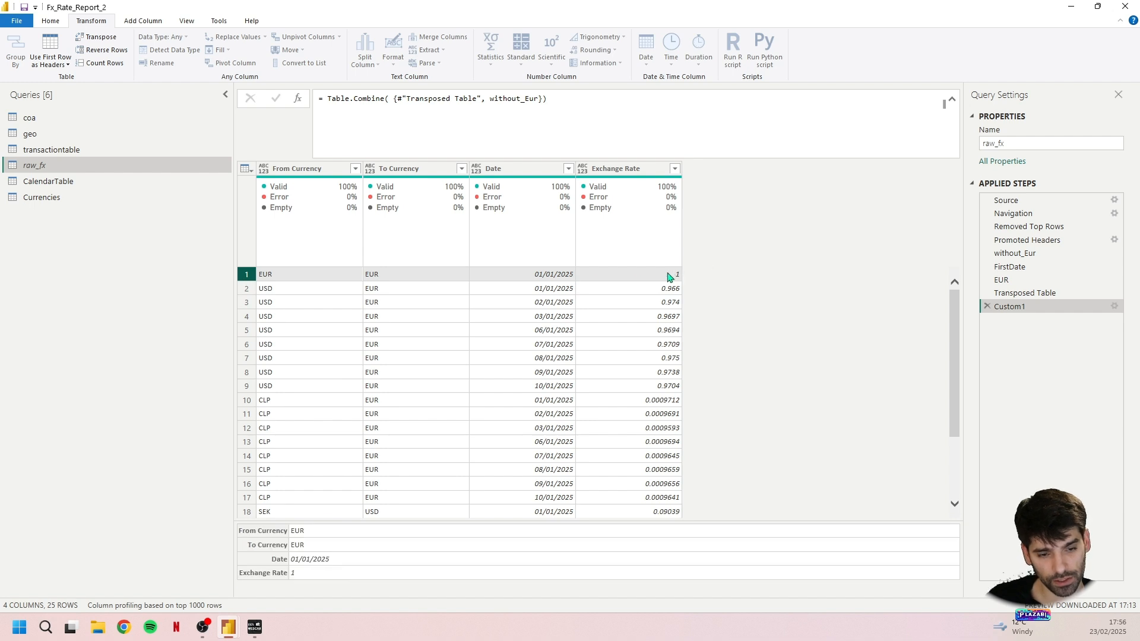
click(297, 169)
ctrl+click(416, 169)
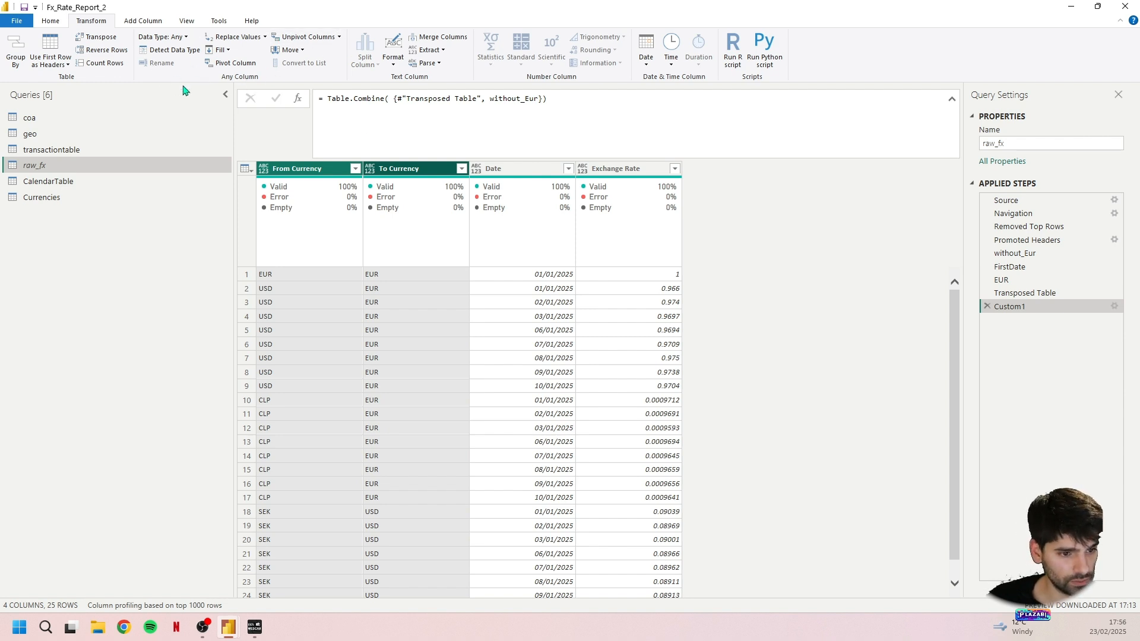
click(172, 37)
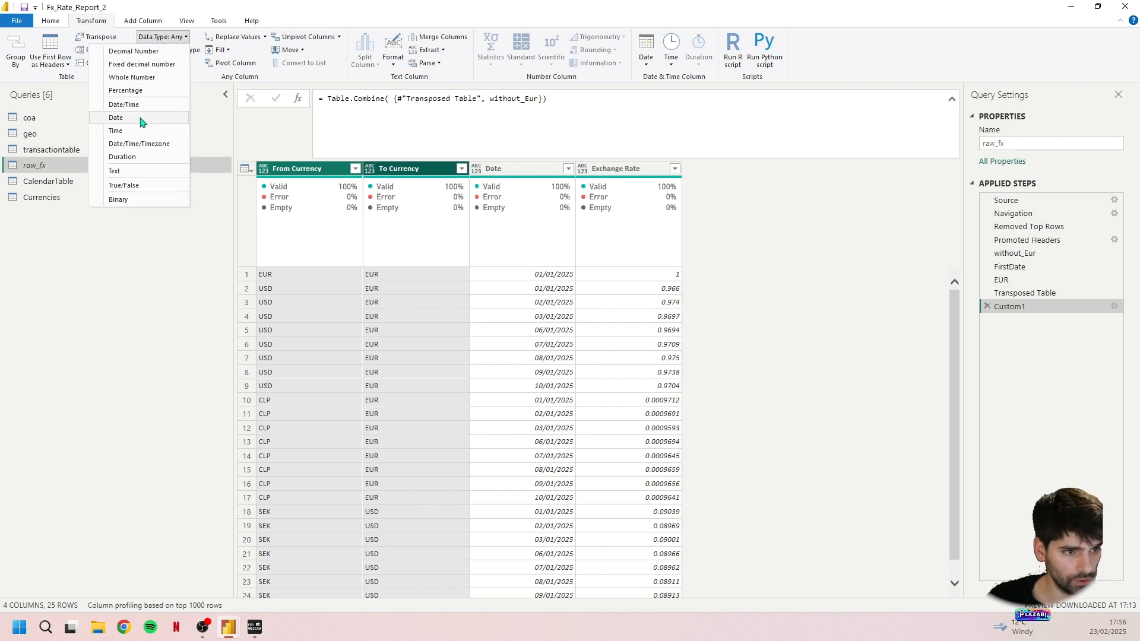
click(148, 171)
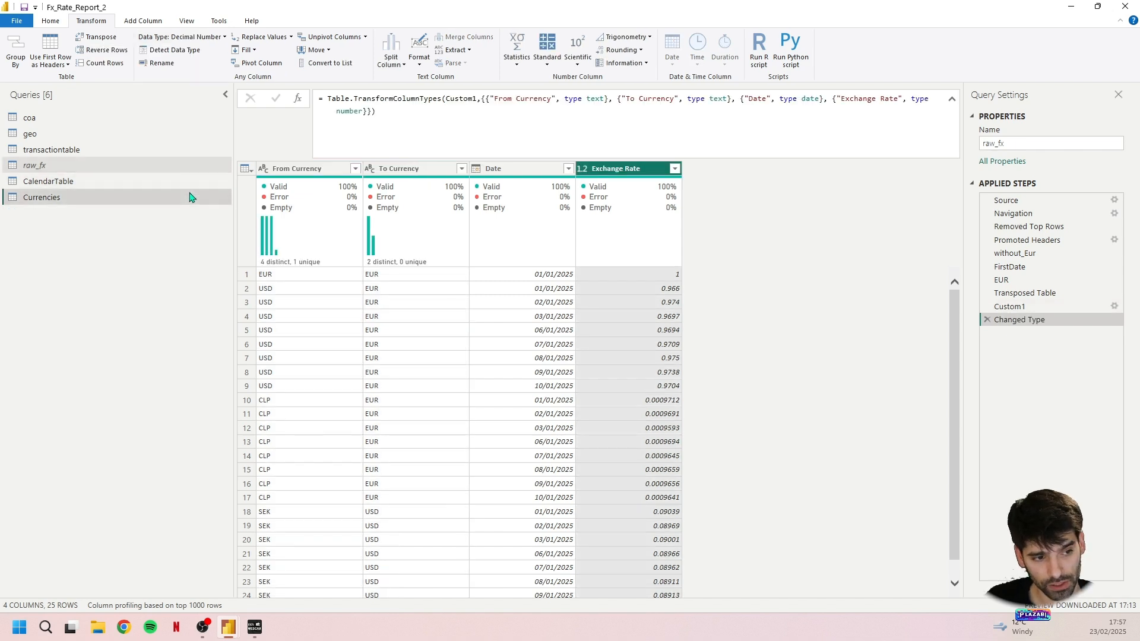
Step: Check the distinct currency list in the Currencies query against the updated raw_fx query
click(191, 197)
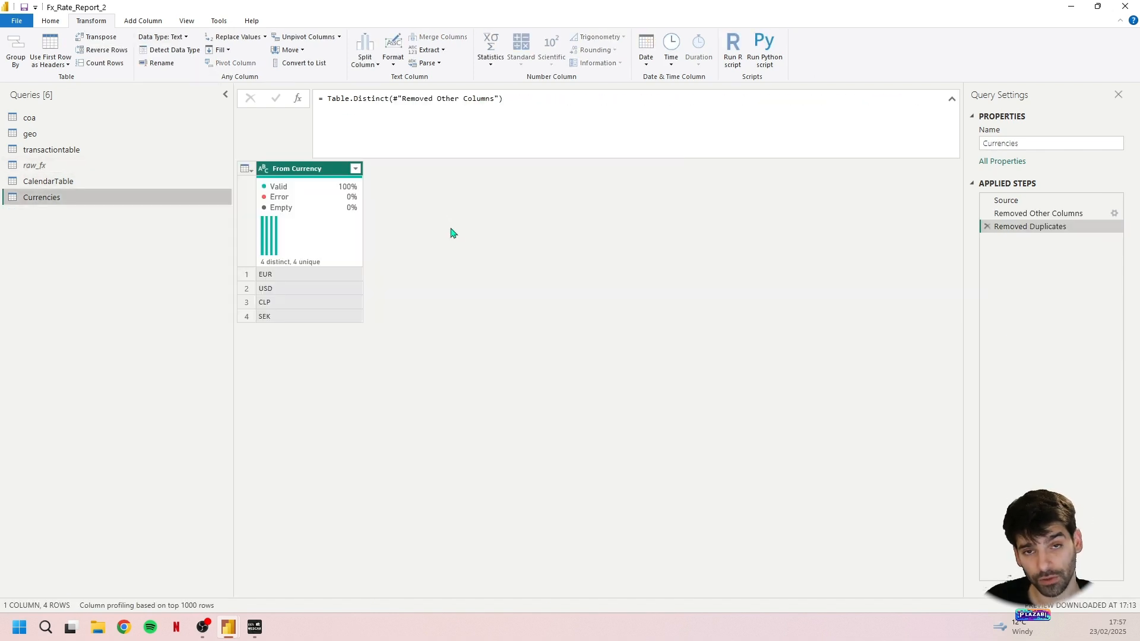
click(122, 167)
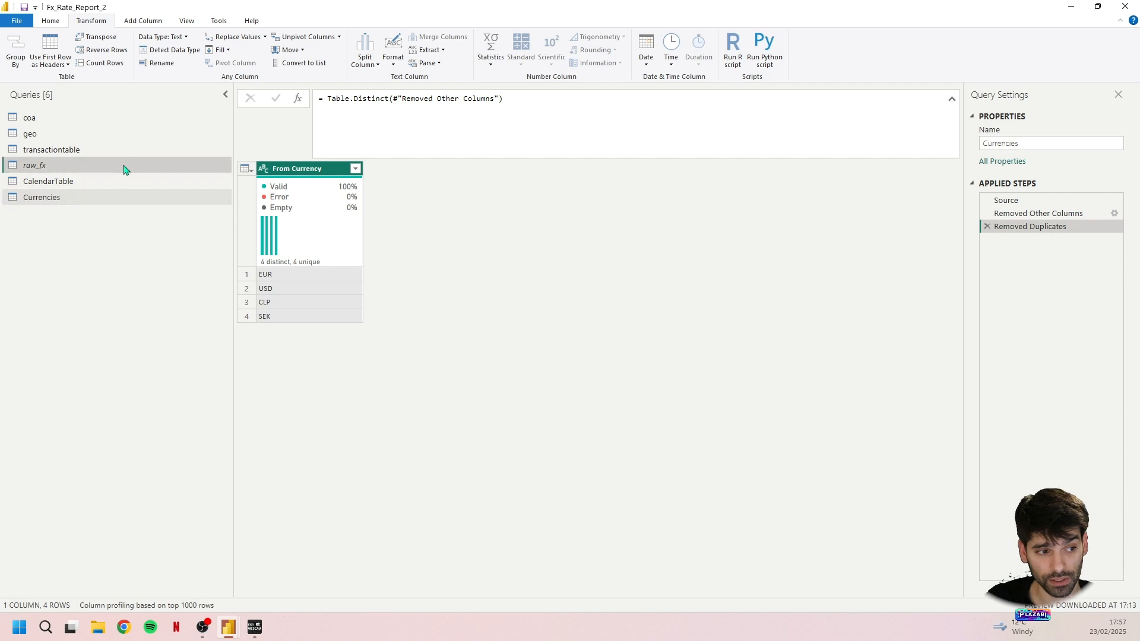
click(191, 200)
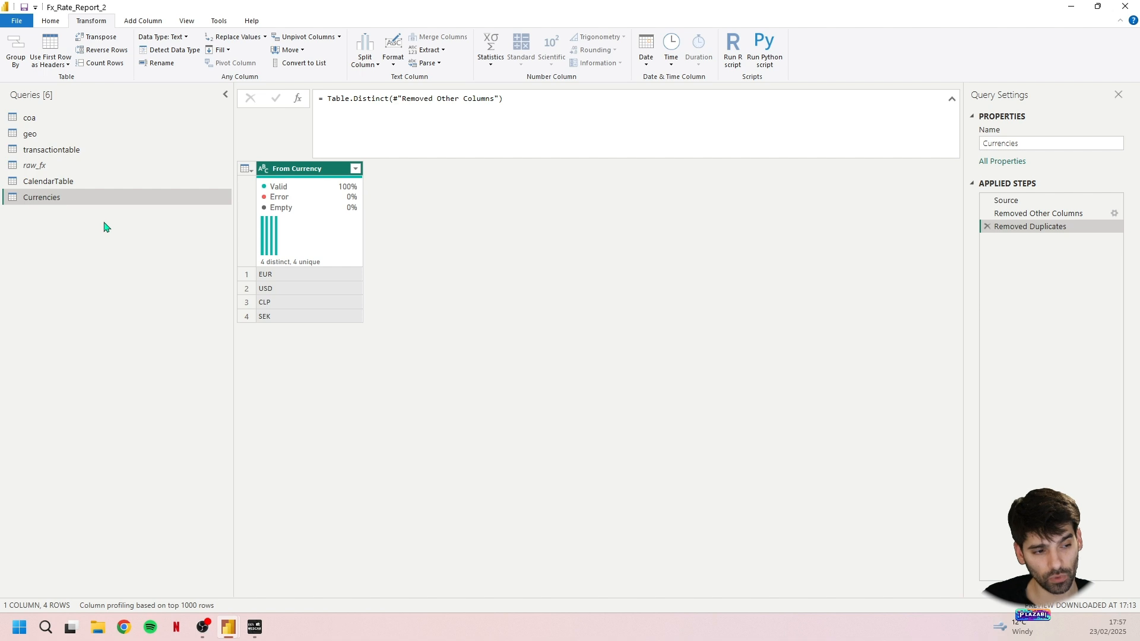
Step: Create a query referencing CalendarTable and set its source formula to Table.SelectColumns( CalendarTable , {"Day"})
right_click(95, 186)
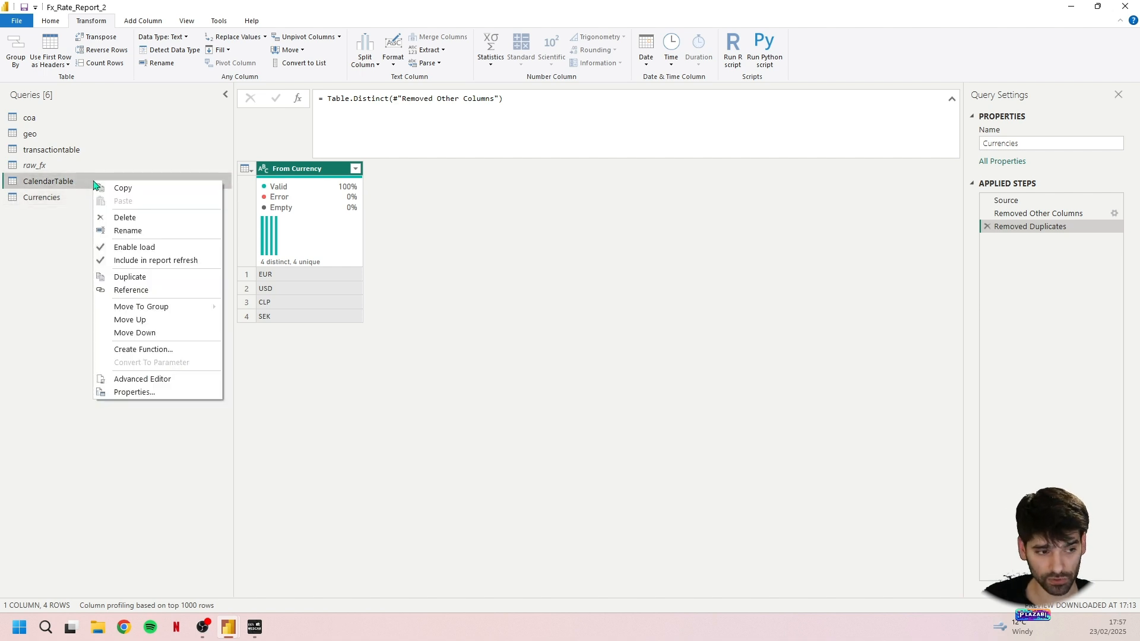
click(131, 290)
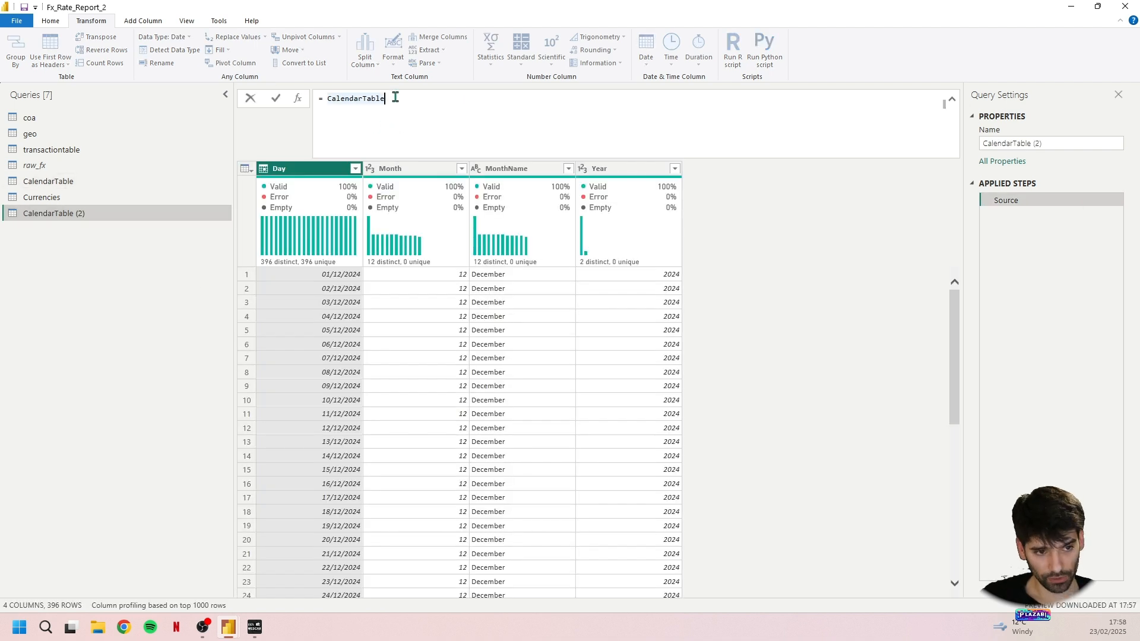
click(324, 101)
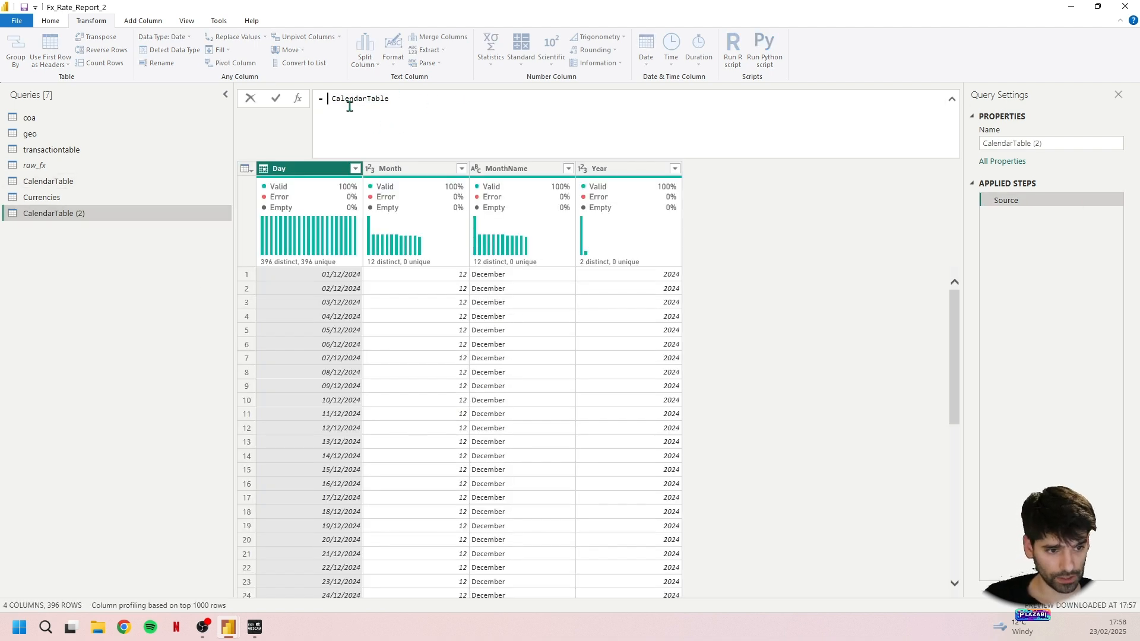
text(table.s)
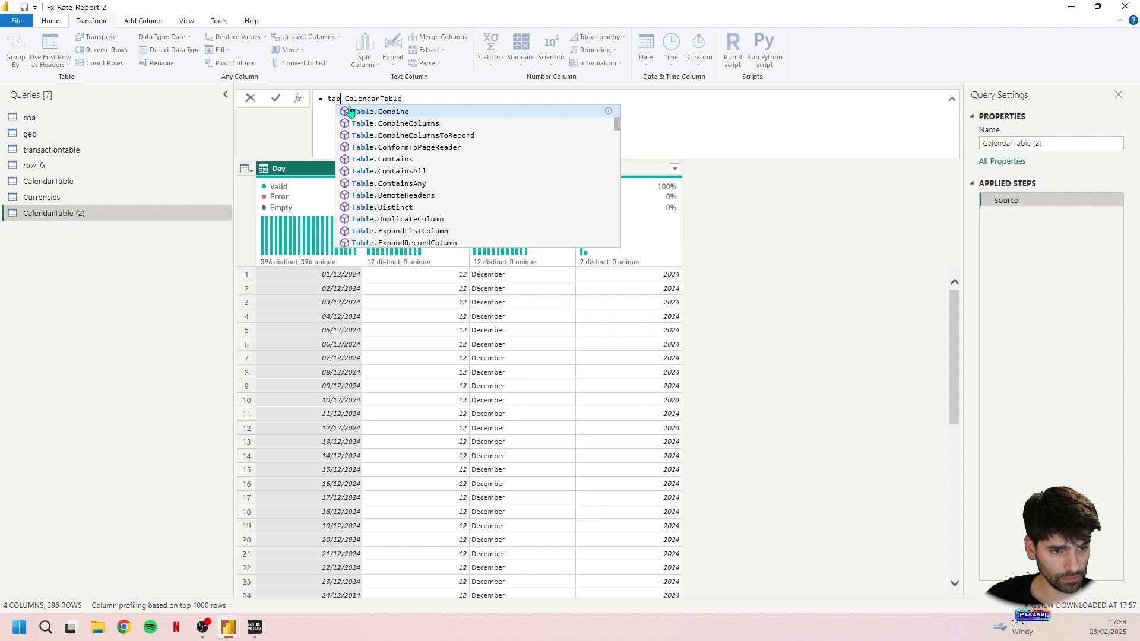
text(ele)
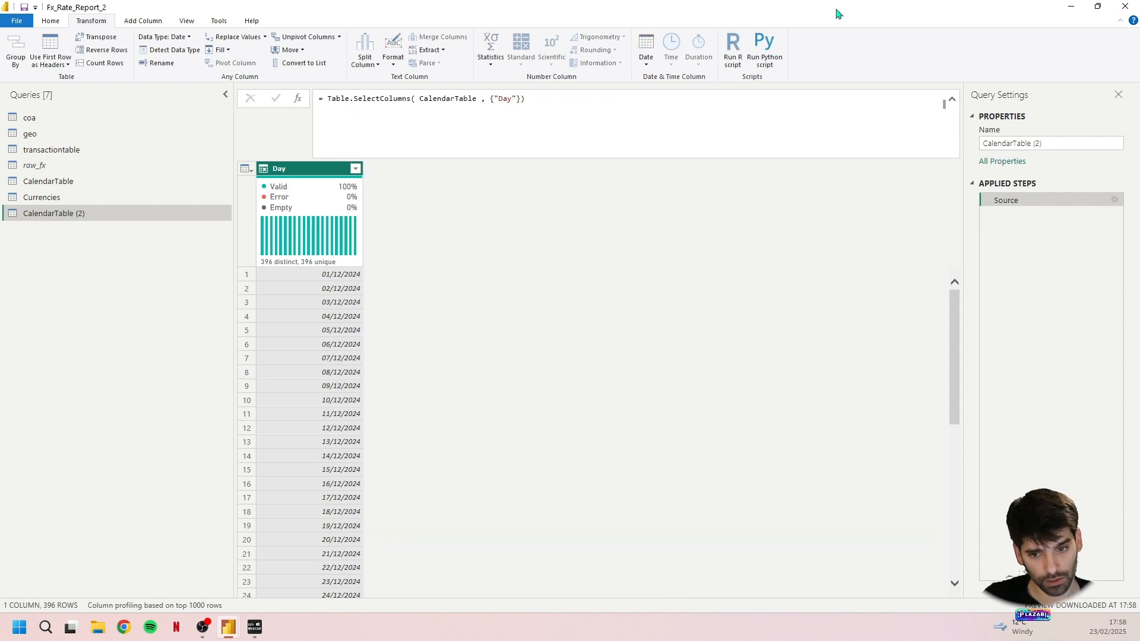
Step: Rename the new Day-only query as allcombinations
click(1050, 143)
key(ctrl+a)
text(allcomb)
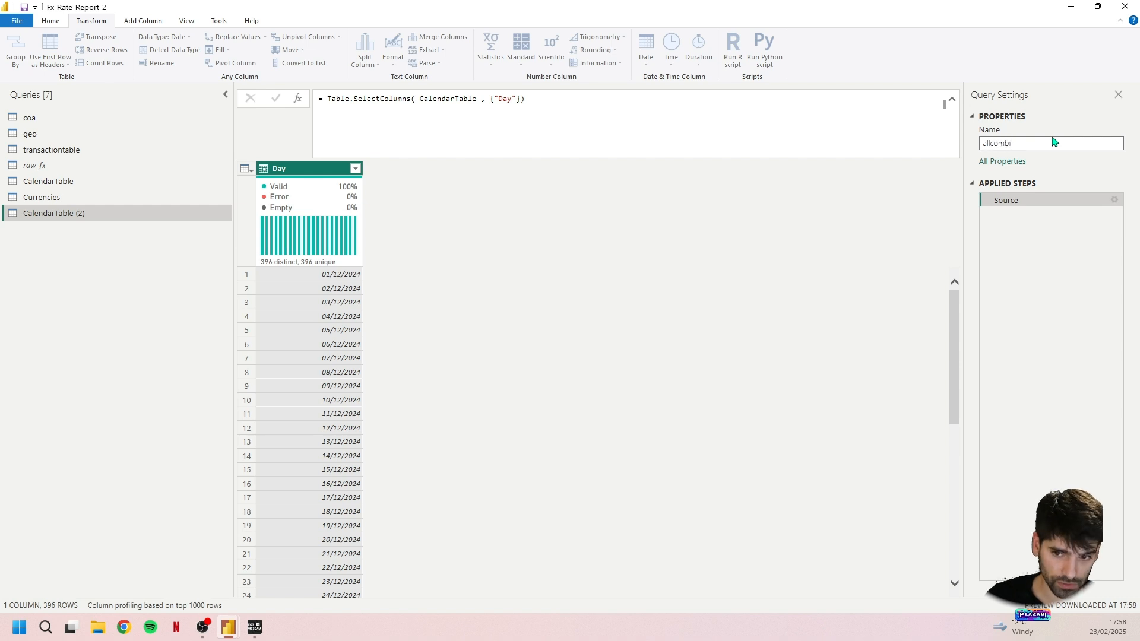
text(inations)
key(Return)
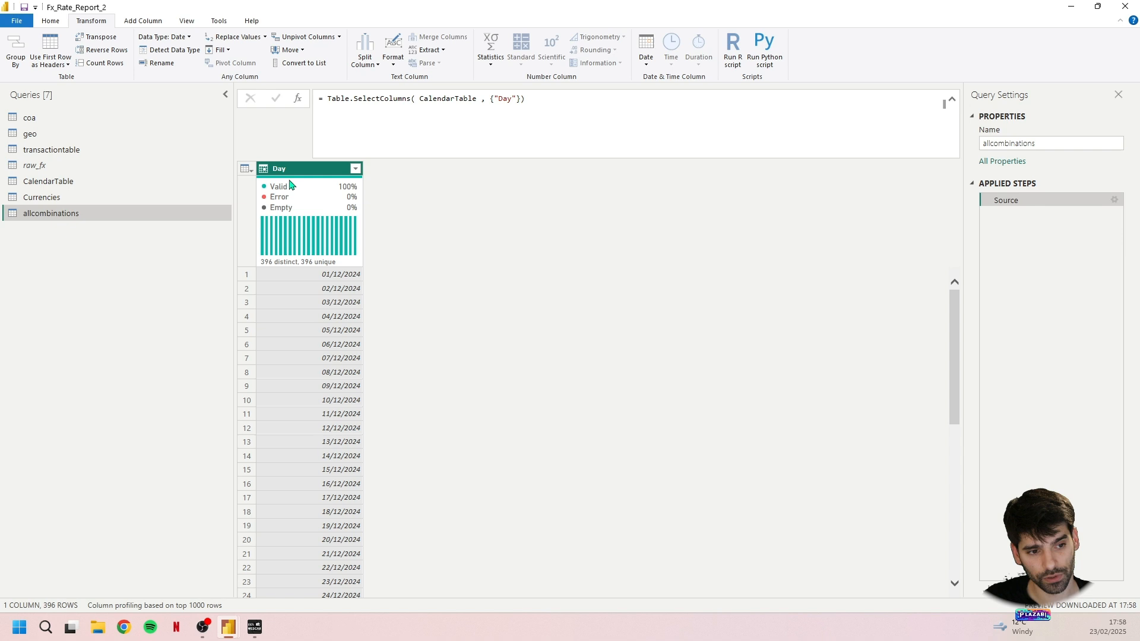
Step: Add a custom column to allcombinations with the formula Currencies, and expand it to its From Currency column
click(155, 23)
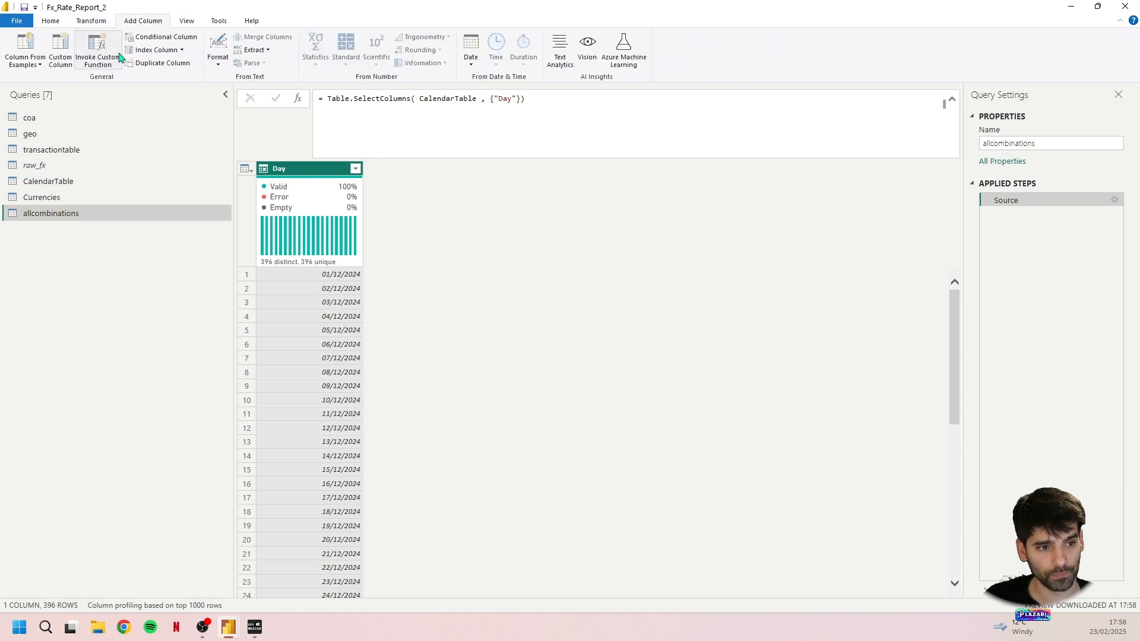
click(60, 49)
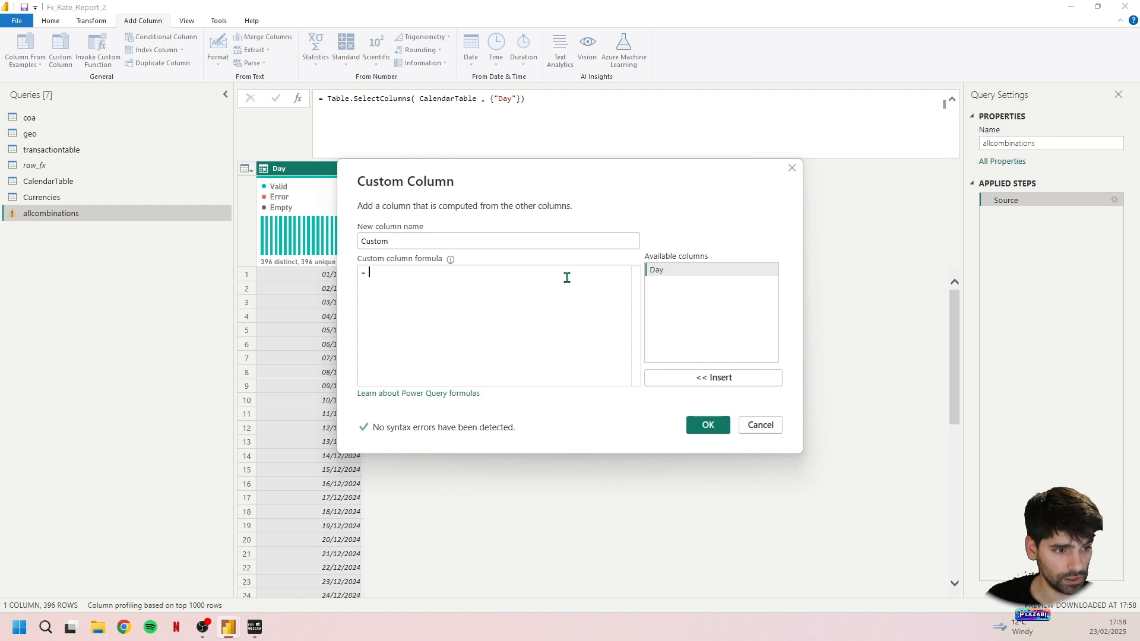
text(Currencies)
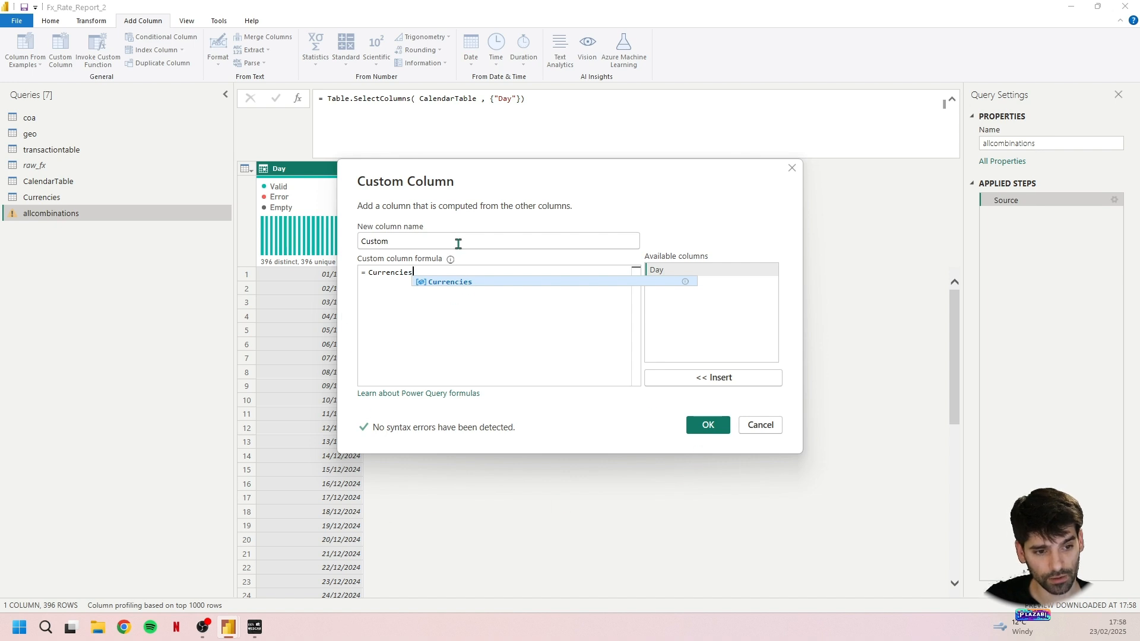
click(701, 430)
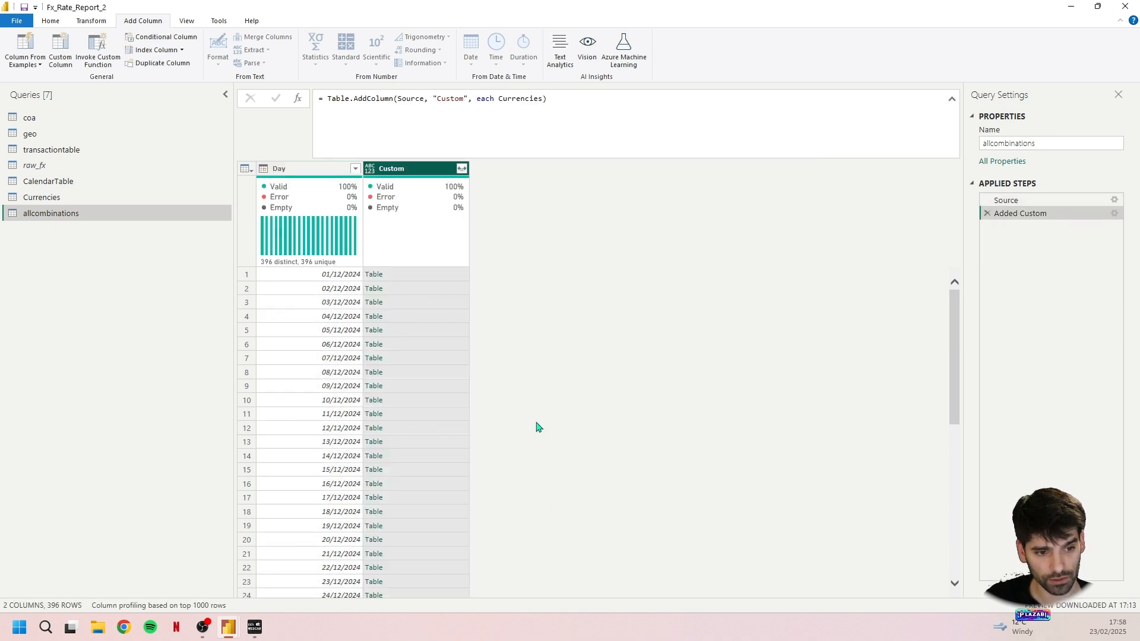
click(462, 170)
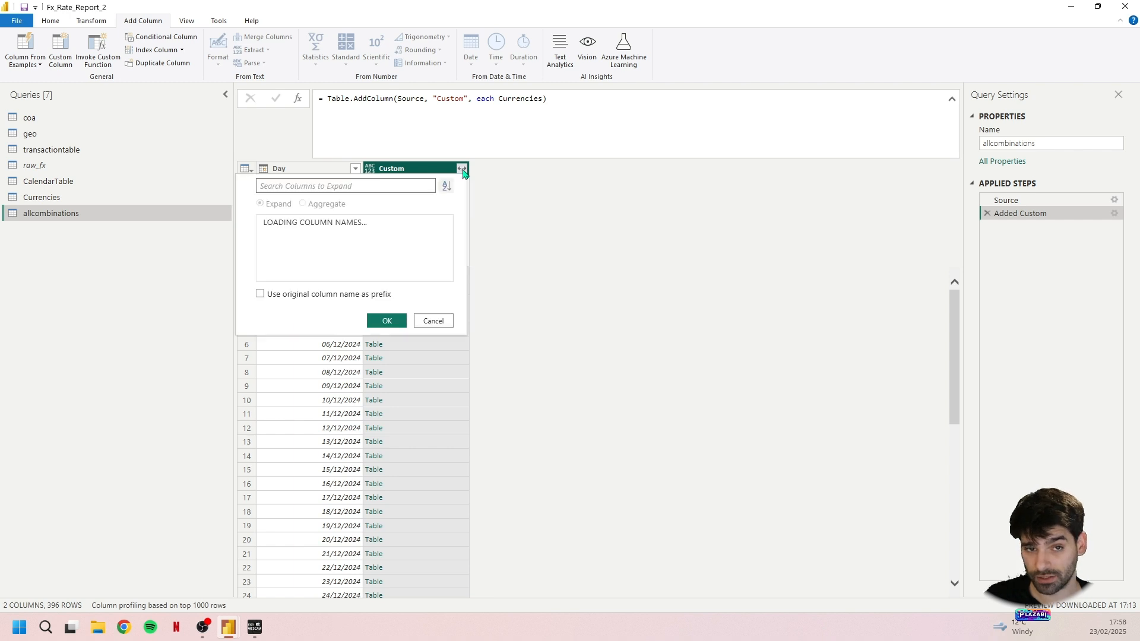
click(383, 337)
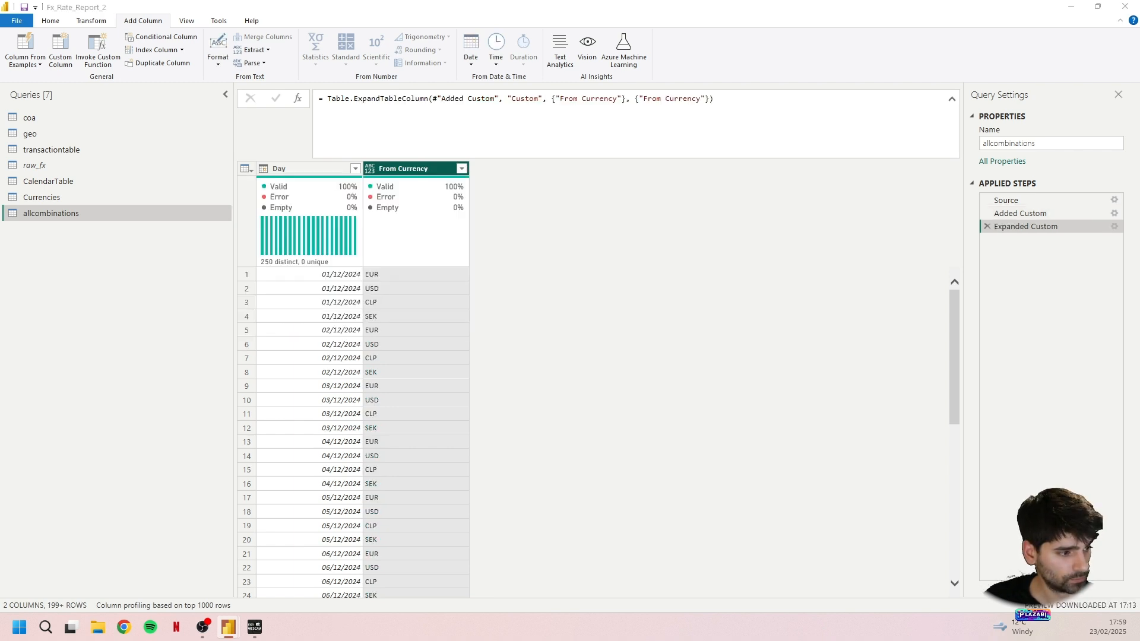
Step: Rename the From Currency column in the Currencies query to Currency
click(42, 198)
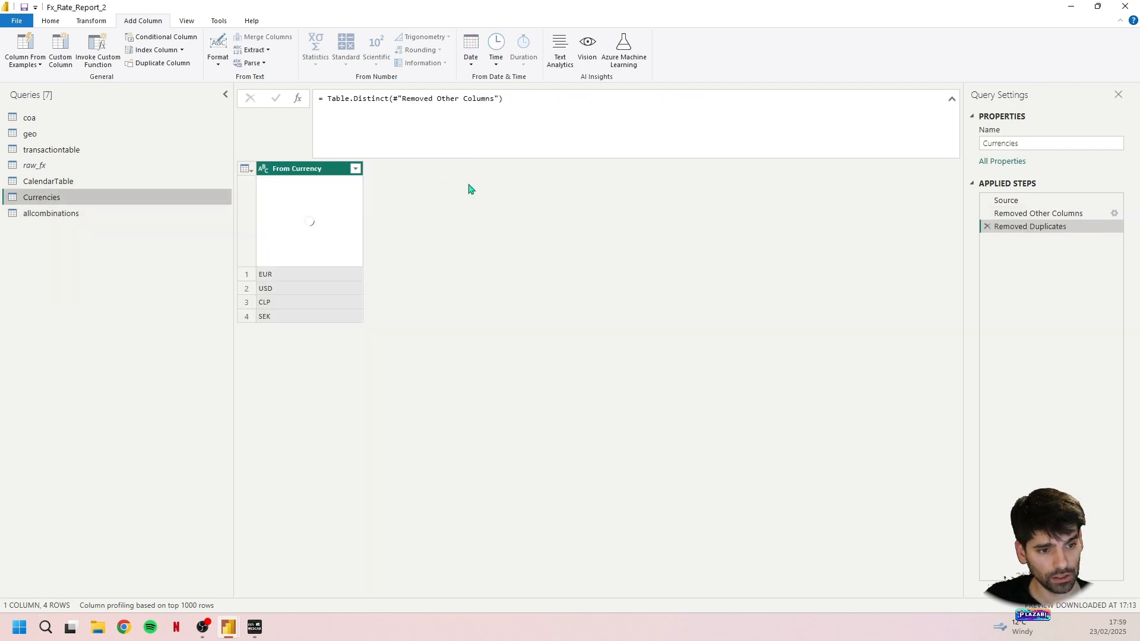
double_click(318, 170)
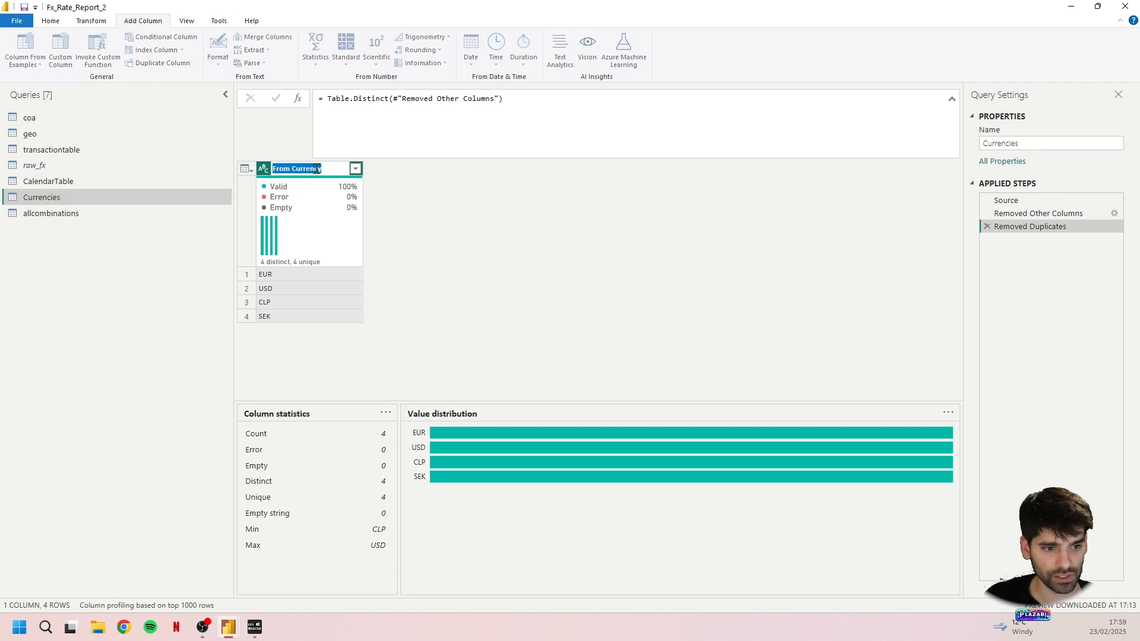
text(c)
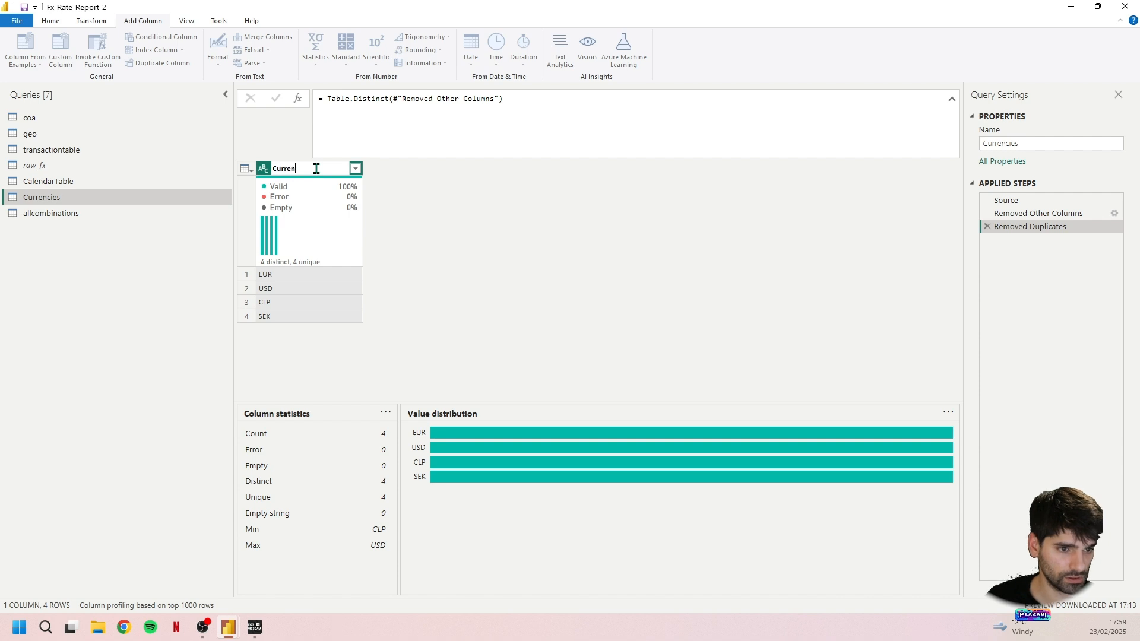
key(Return)
Step: Set the Currency column of the allcombinations query to type text
click(51, 213)
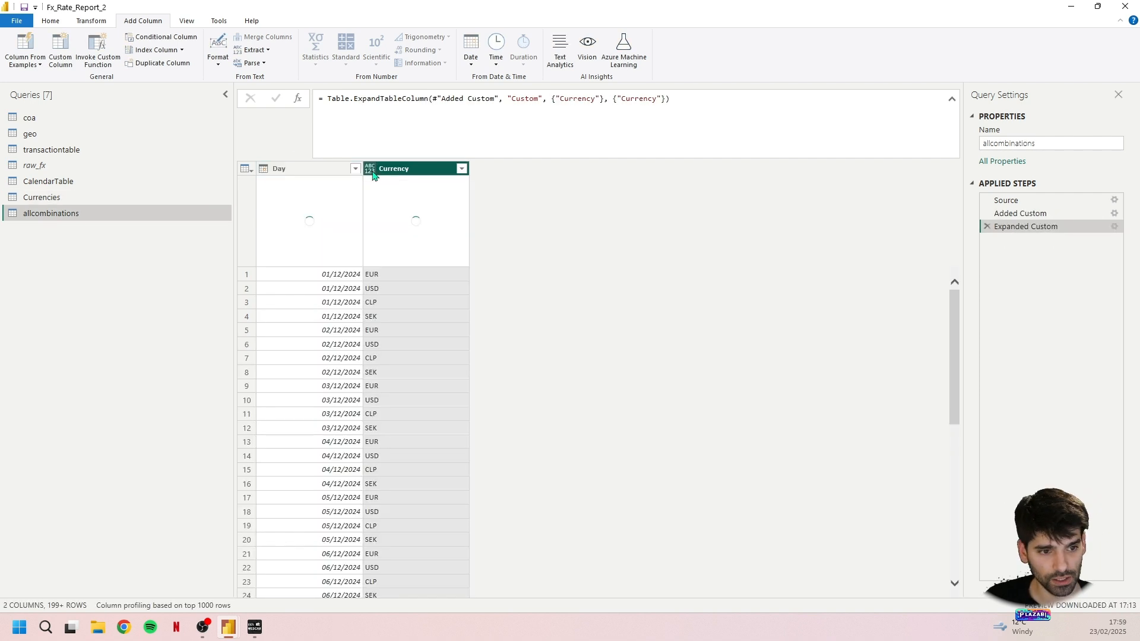
click(680, 99)
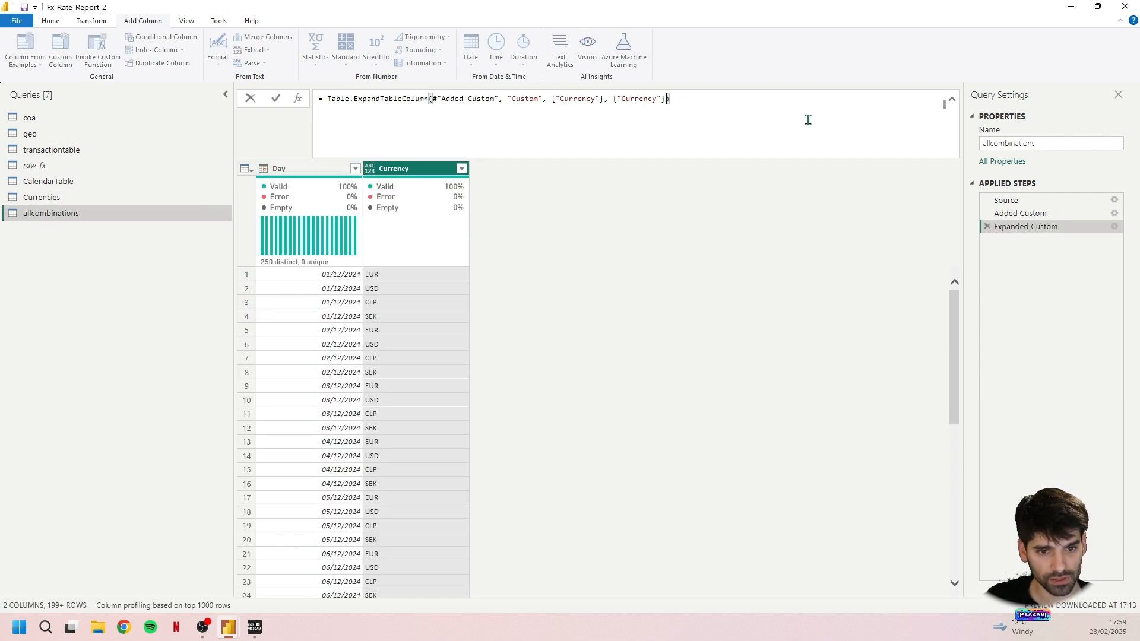
text(, type text)
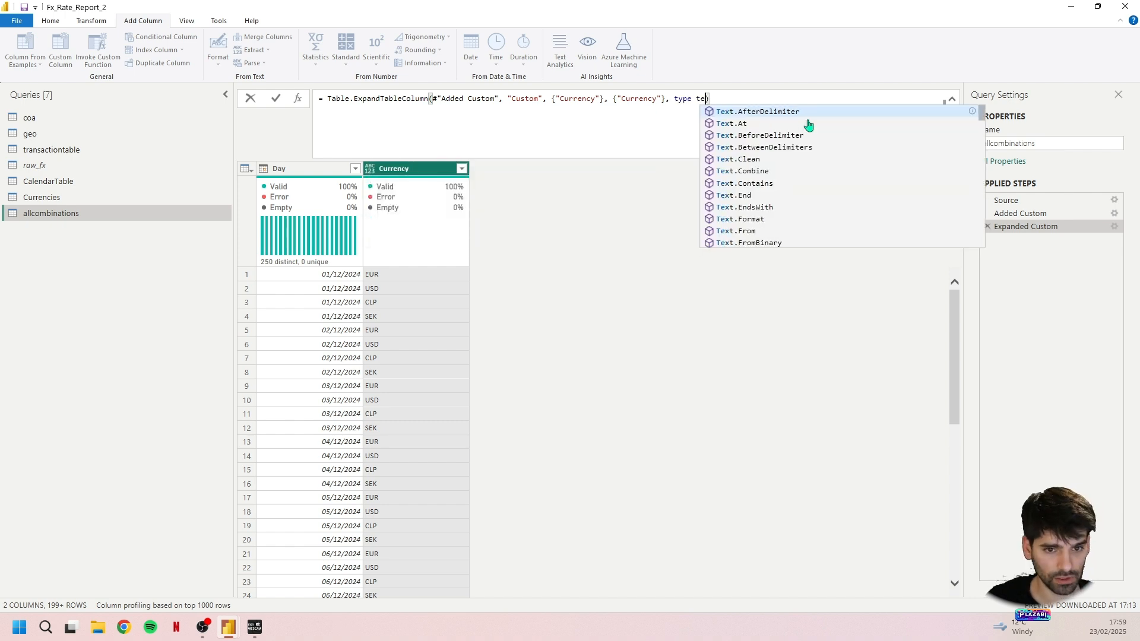
key(Return)
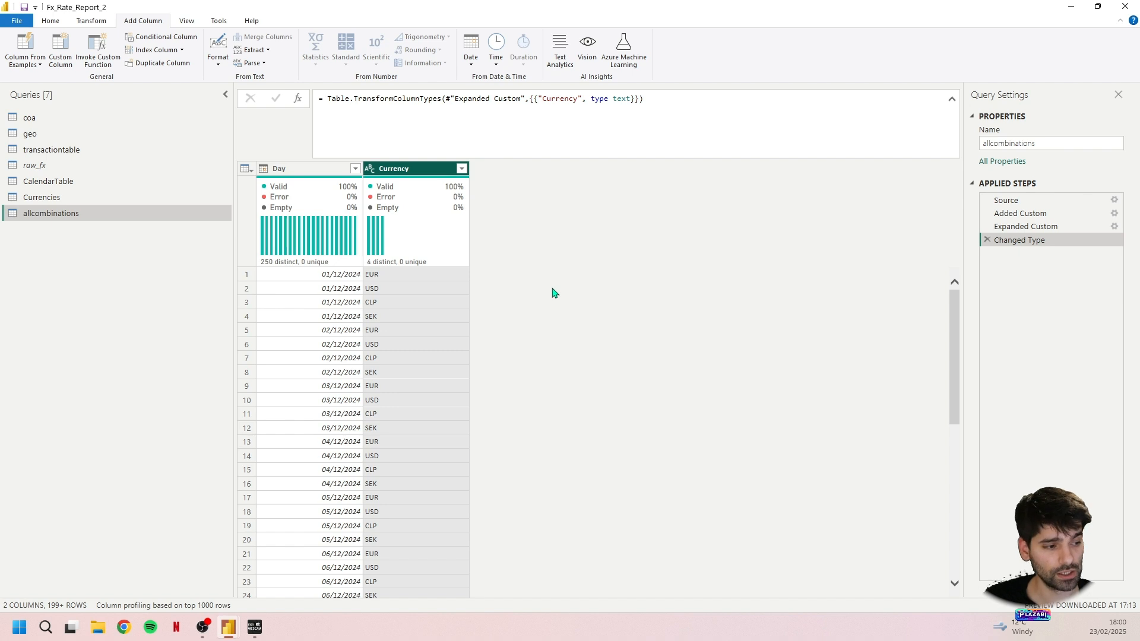
Step: Disable loading for the allcombinations query and create a new query that references it
right_click(75, 220)
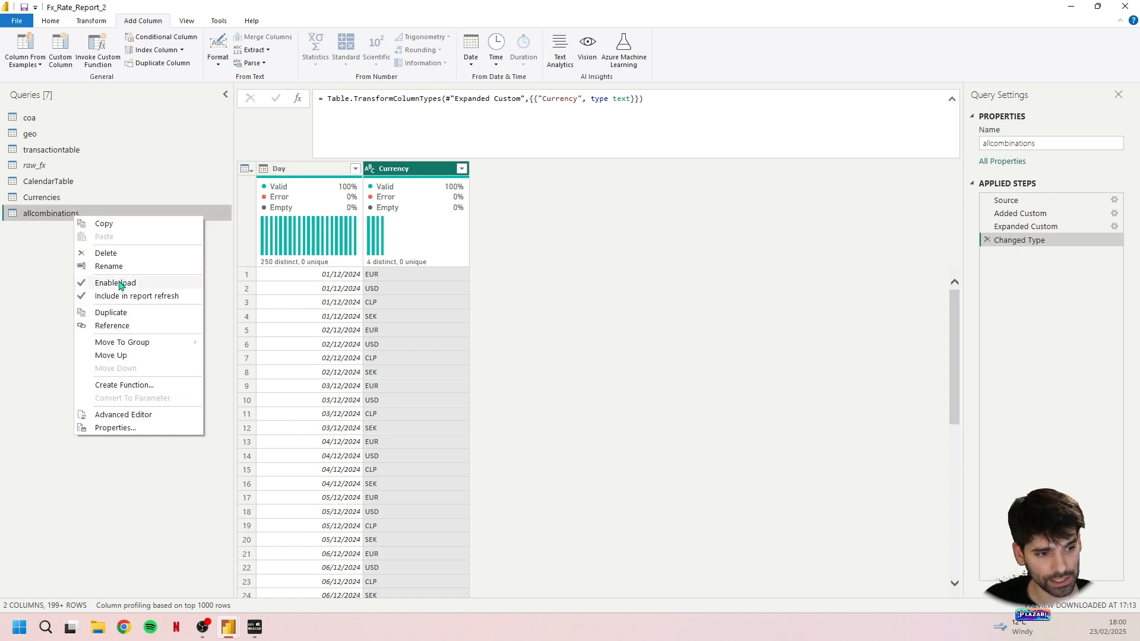
click(77, 282)
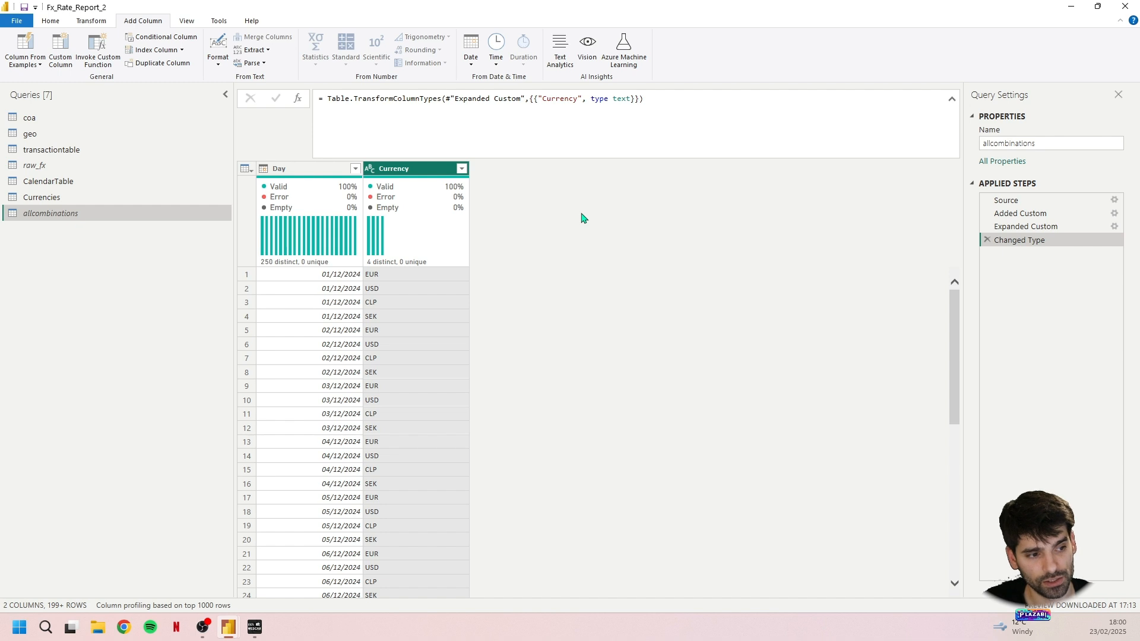
right_click(87, 214)
click(147, 326)
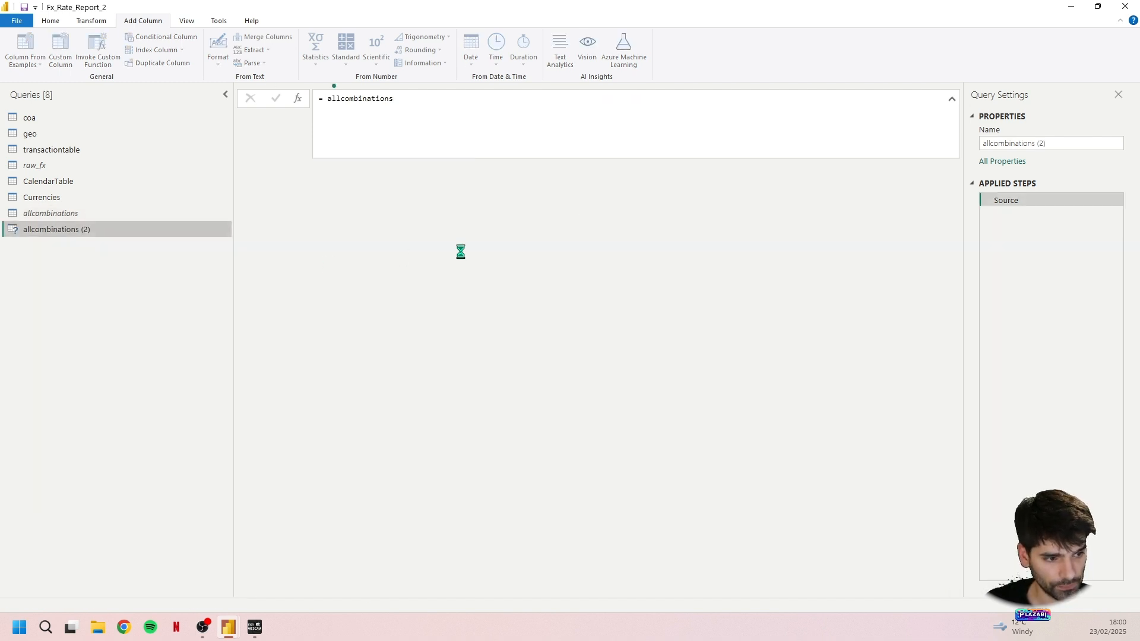
Step: Rename the query that references allcombinations as allfxdaily
click(1045, 146)
key(ctrl+a)
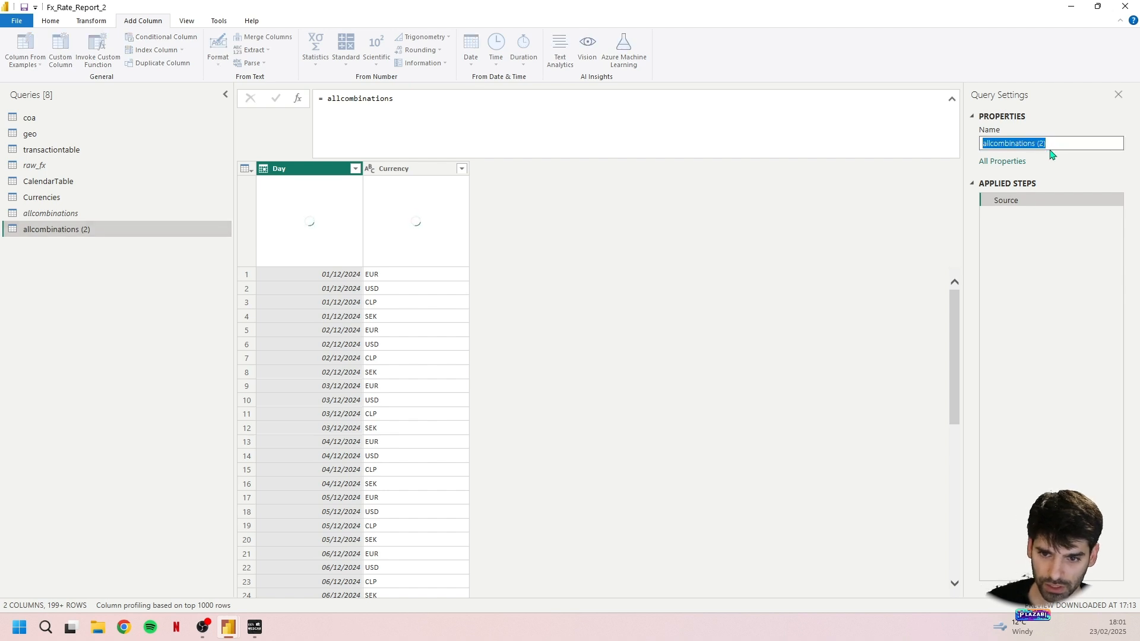
text(allfxdail)
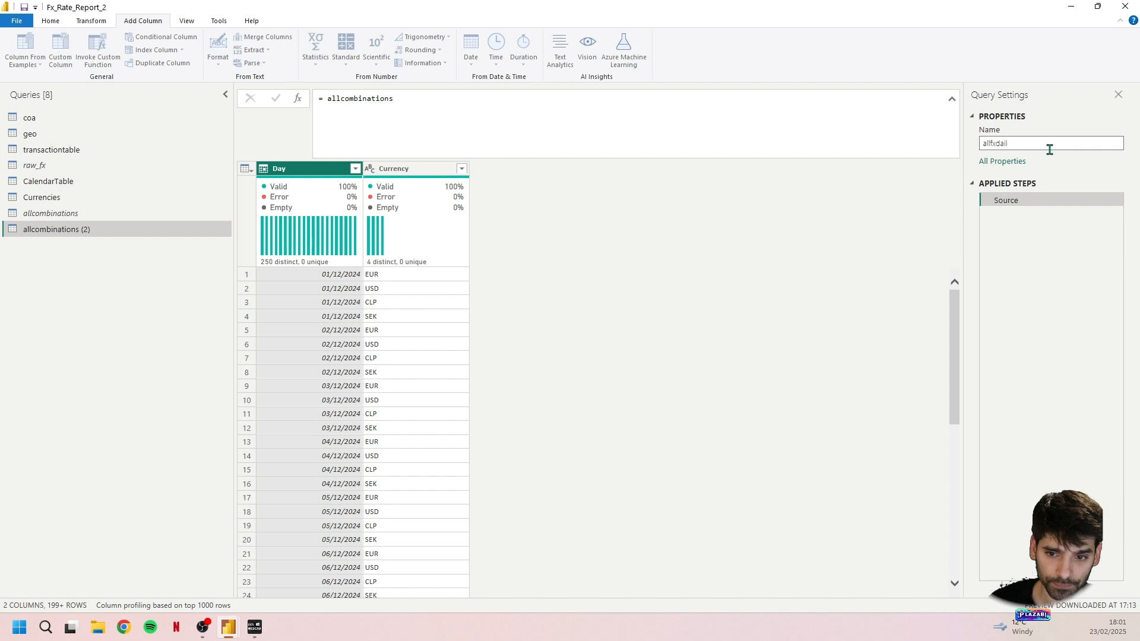
text(y)
key(Return)
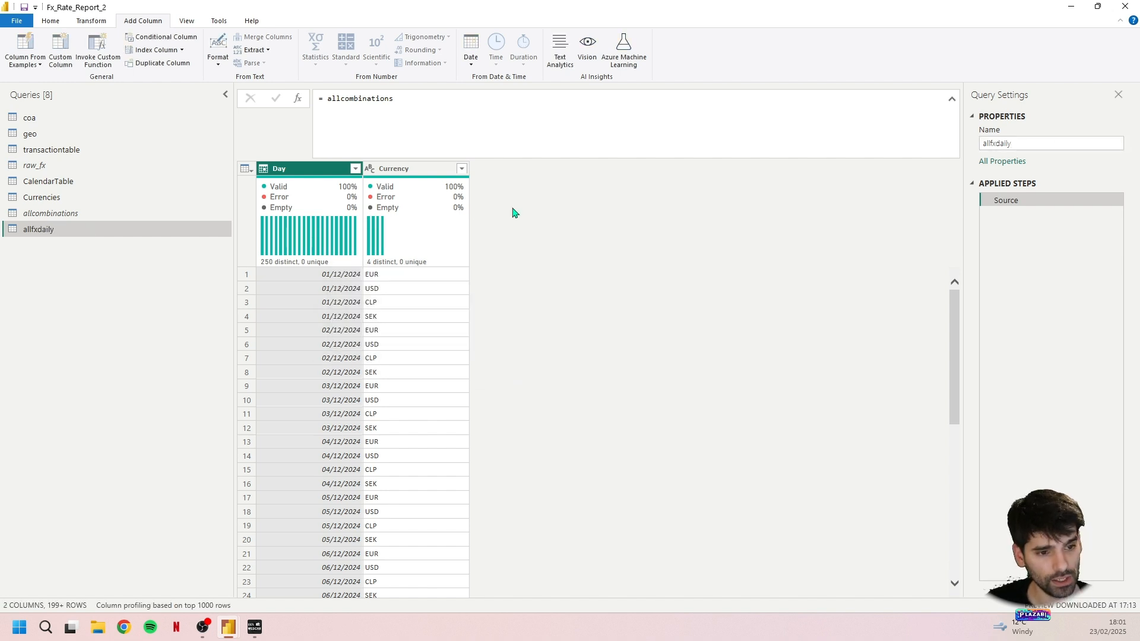
Step: Merge allfxdaily with raw_fx using a Left Outer join, matching Currency to From Currency and Day to Date
click(54, 22)
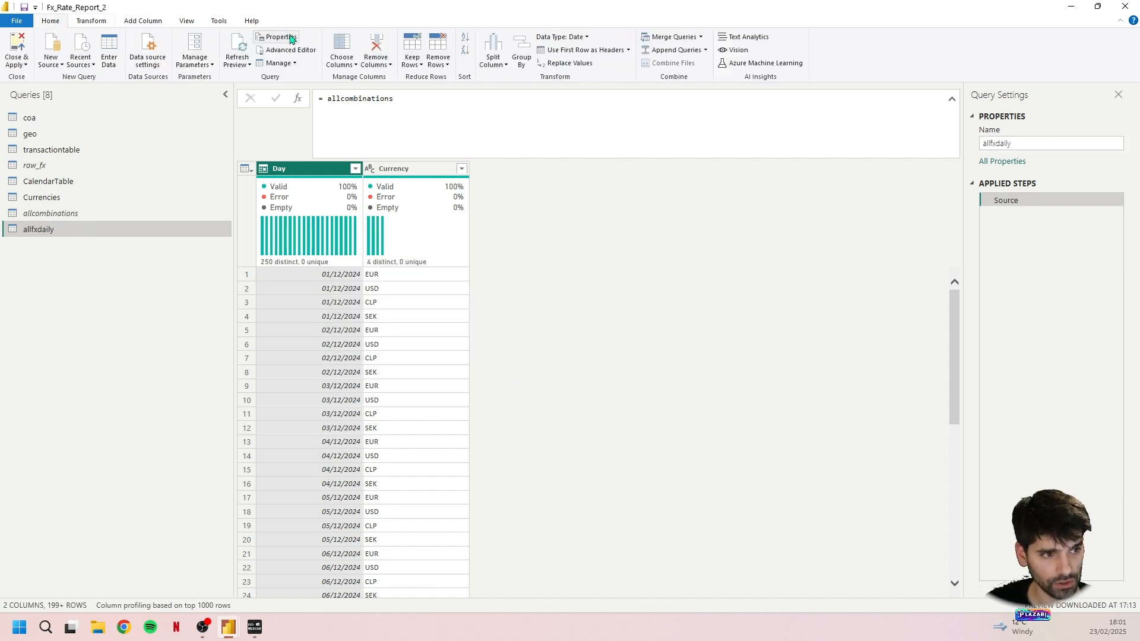
click(692, 38)
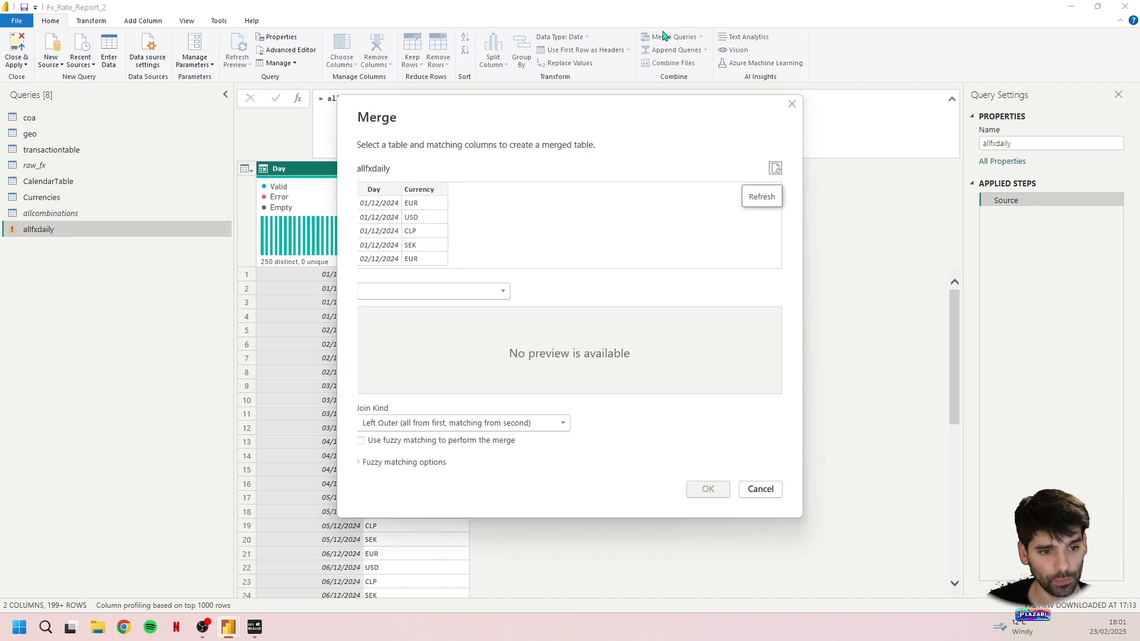
click(433, 292)
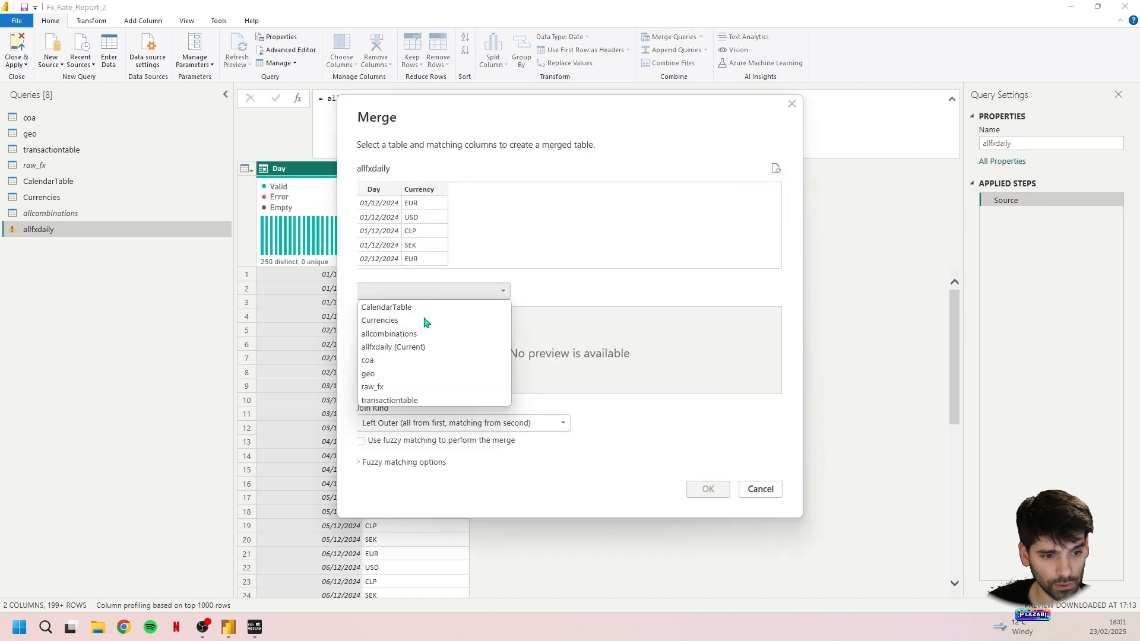
click(407, 388)
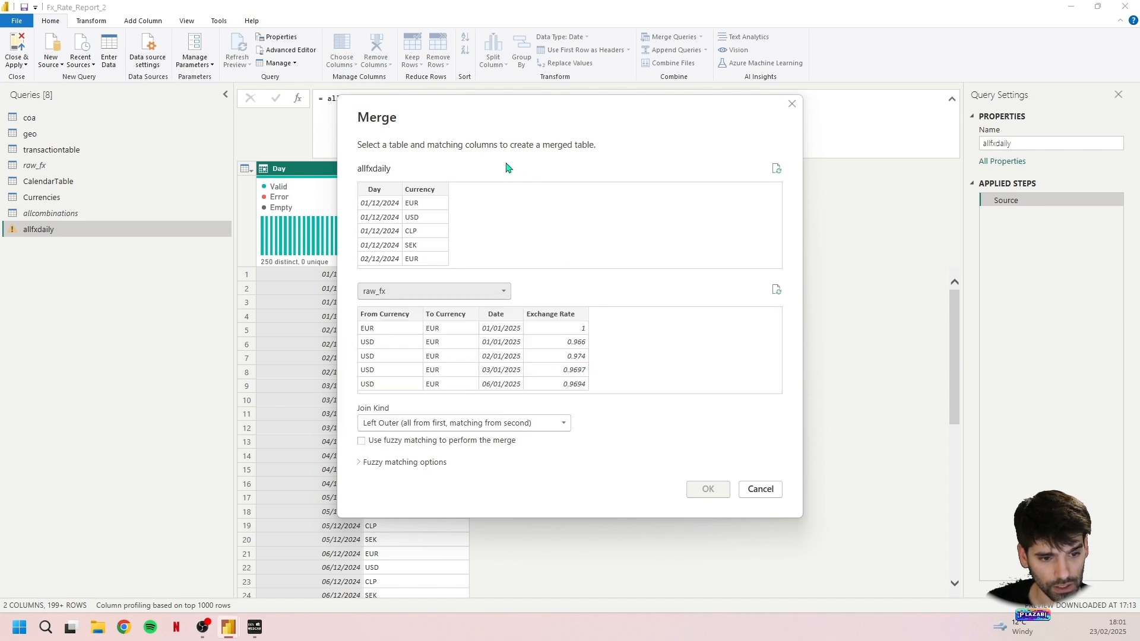
click(425, 201)
click(410, 190)
ctrl+click(386, 191)
click(406, 318)
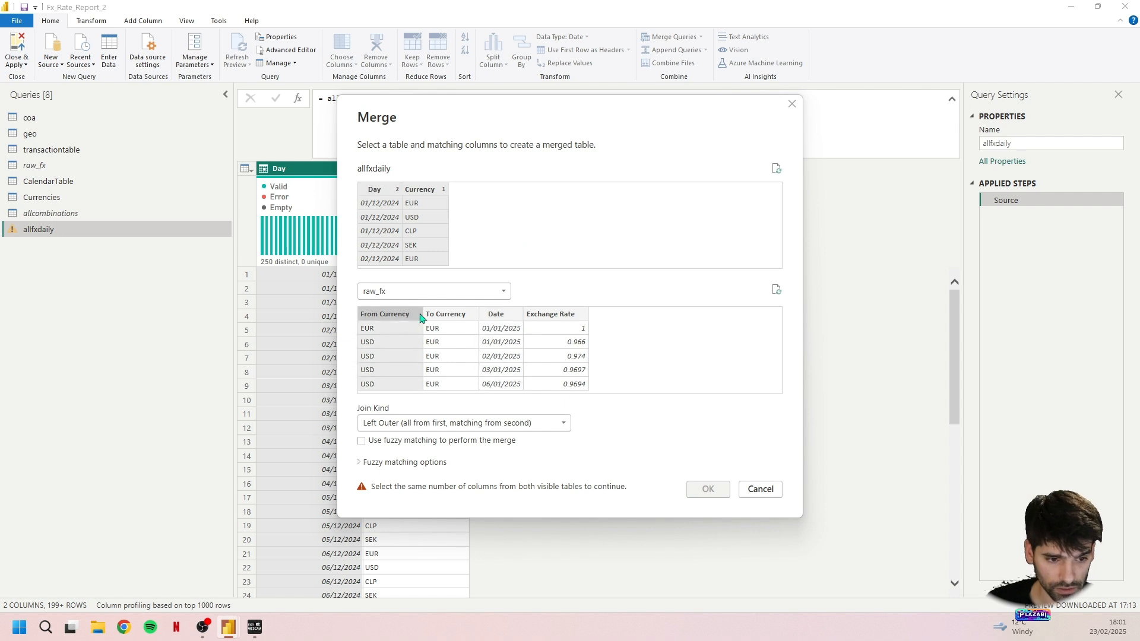
ctrl+click(492, 318)
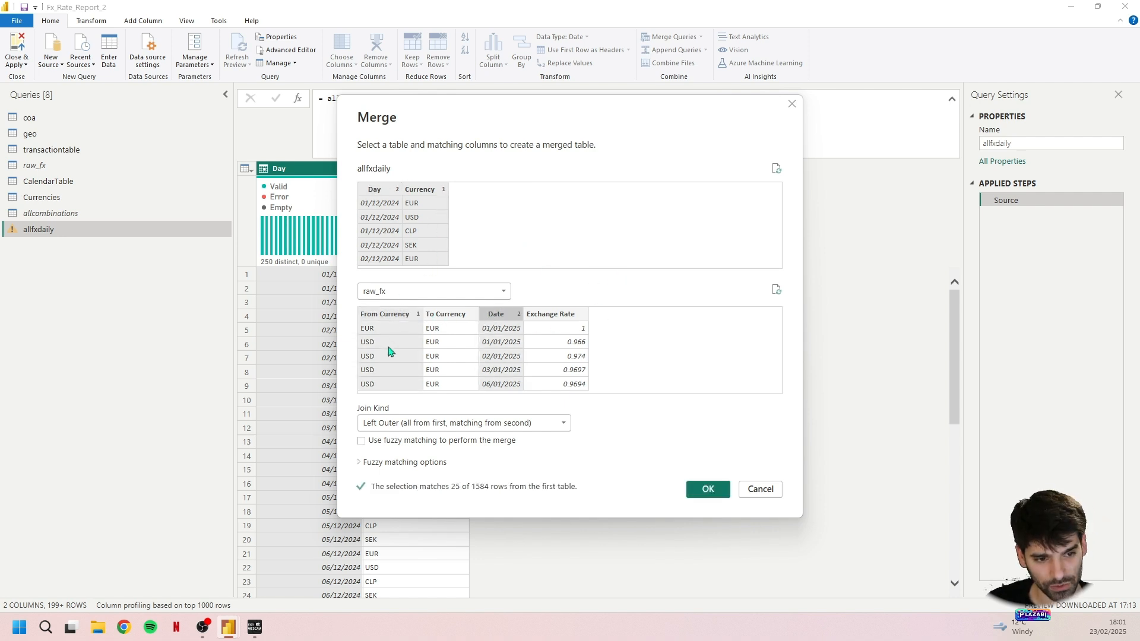
click(709, 489)
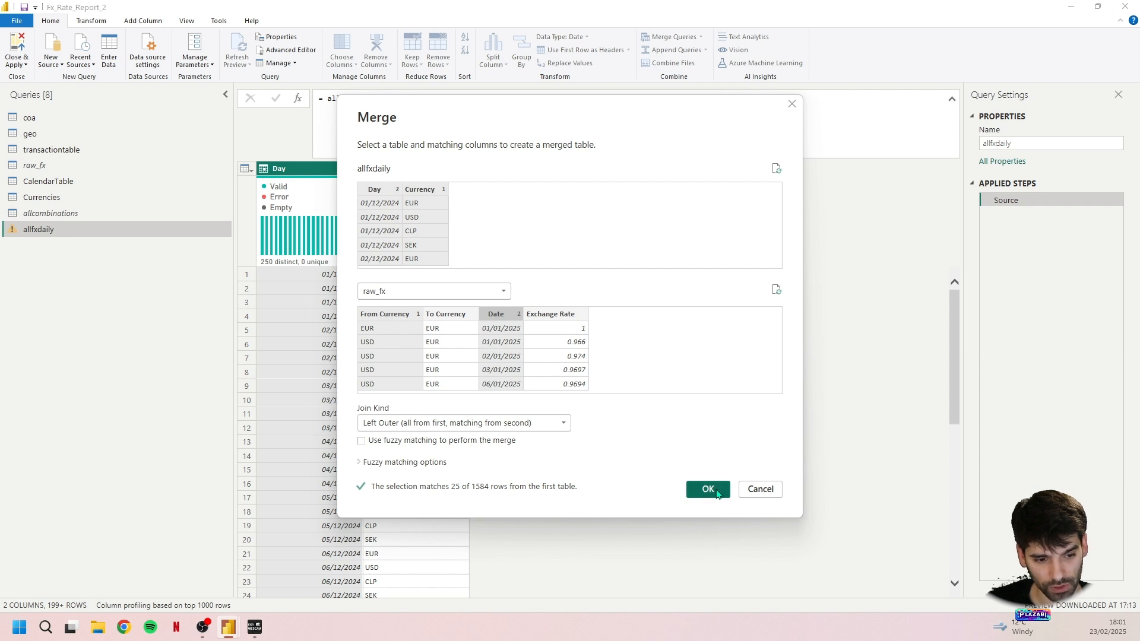
Step: Expand the raw_fx column into To Currency and Exchange Rate only, without the original column name as prefix
click(568, 168)
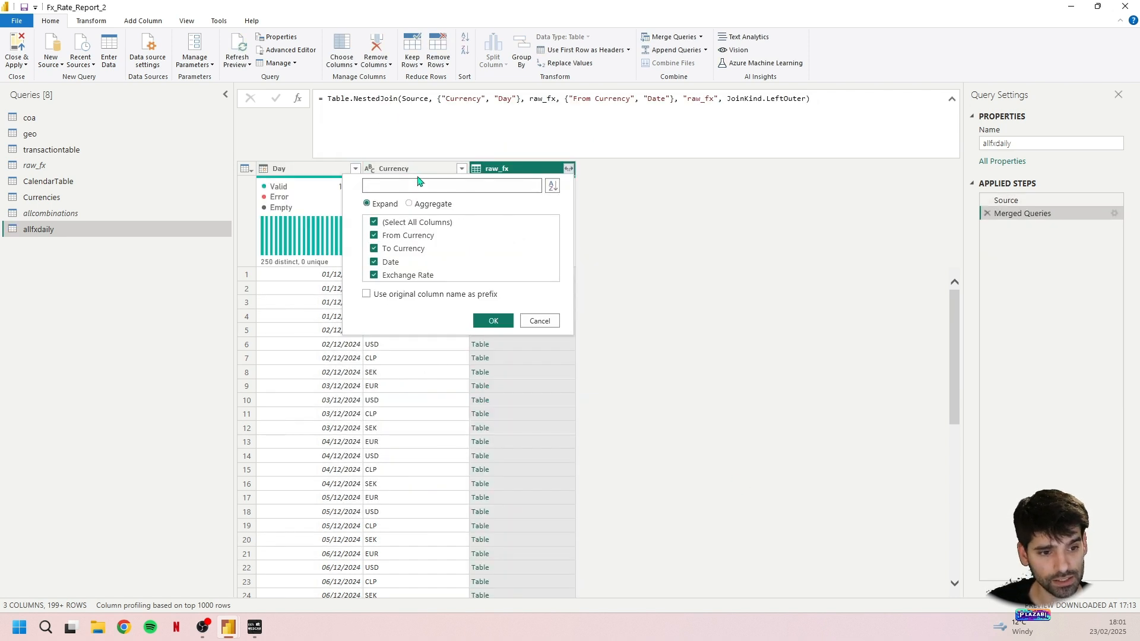
click(374, 236)
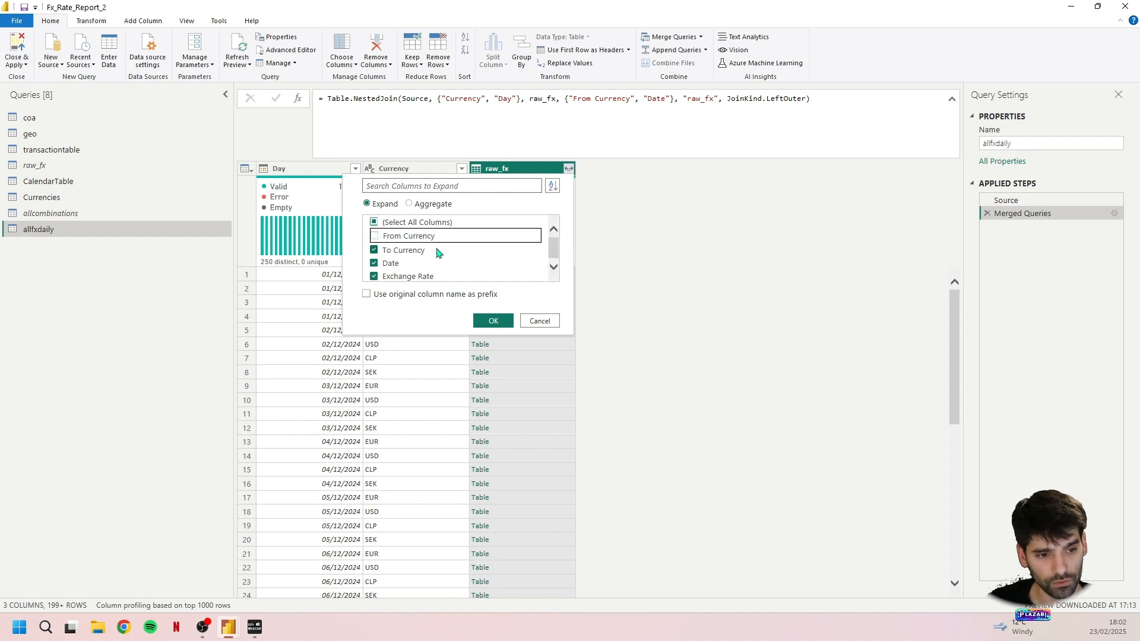
click(375, 264)
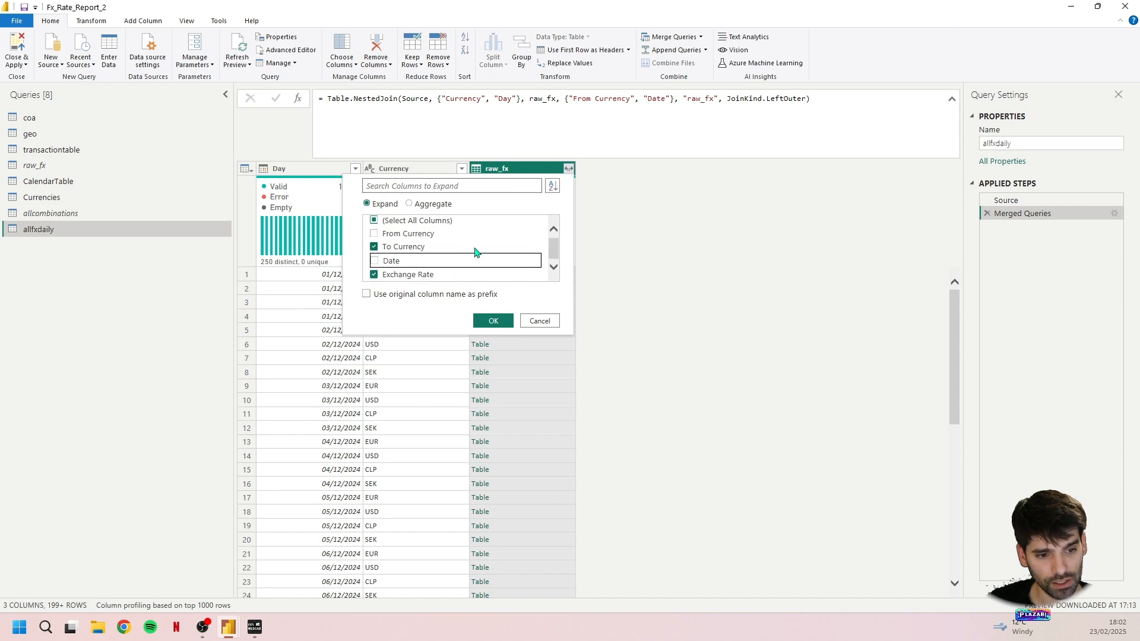
key(Return)
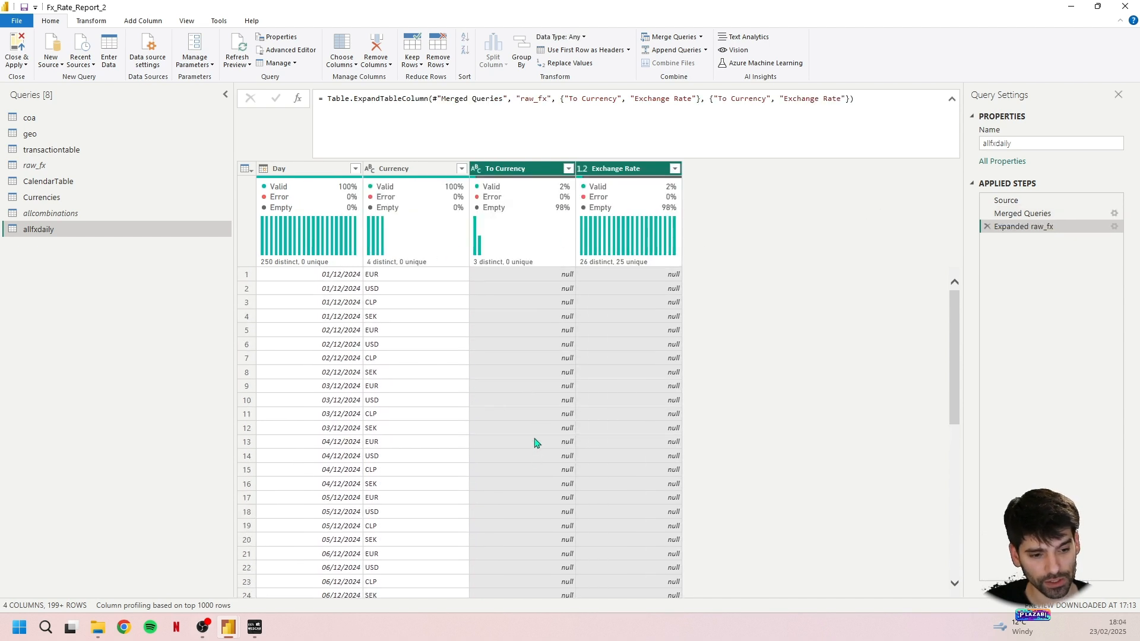
Step: Check which distinct values the expanded To Currency and Exchange Rate columns contain
scroll(517, 451, down, 5)
click(568, 169)
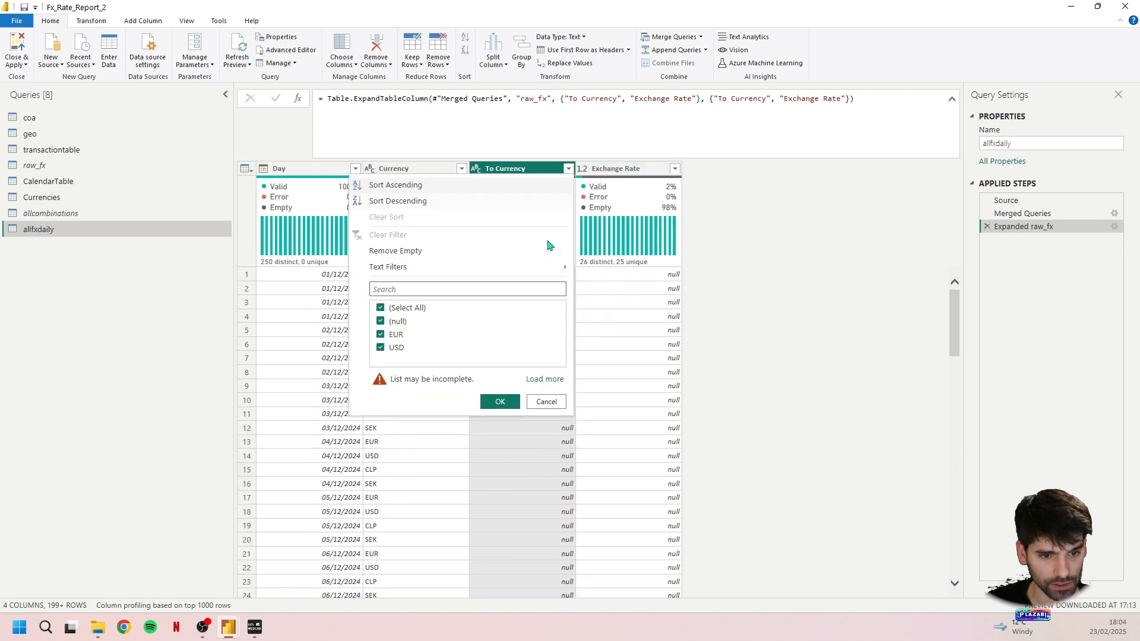
click(675, 170)
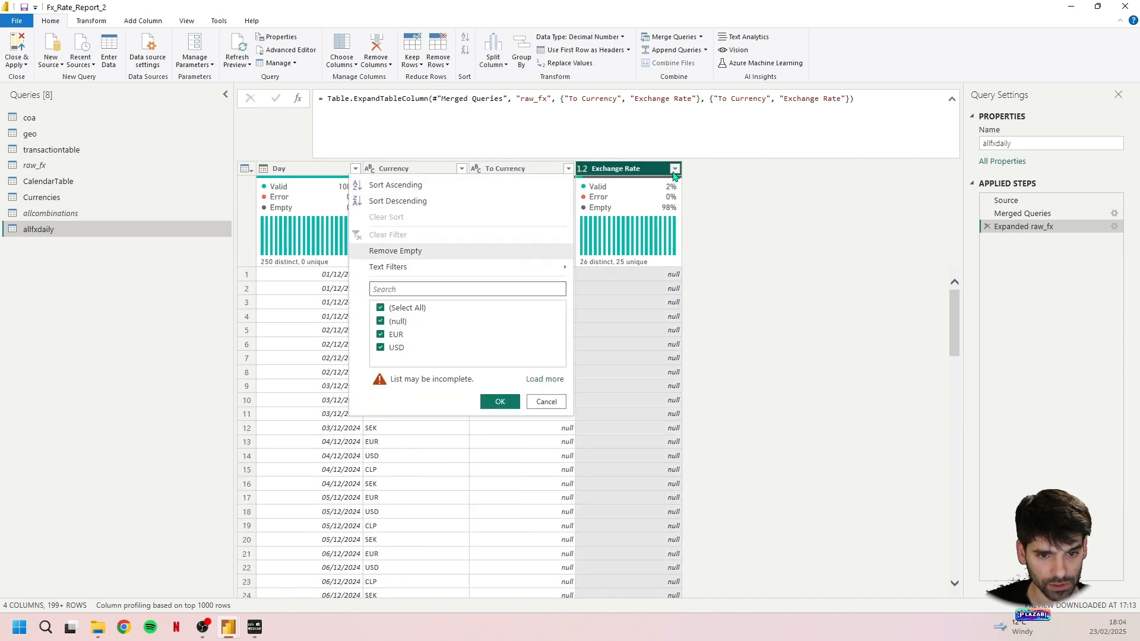
click(675, 170)
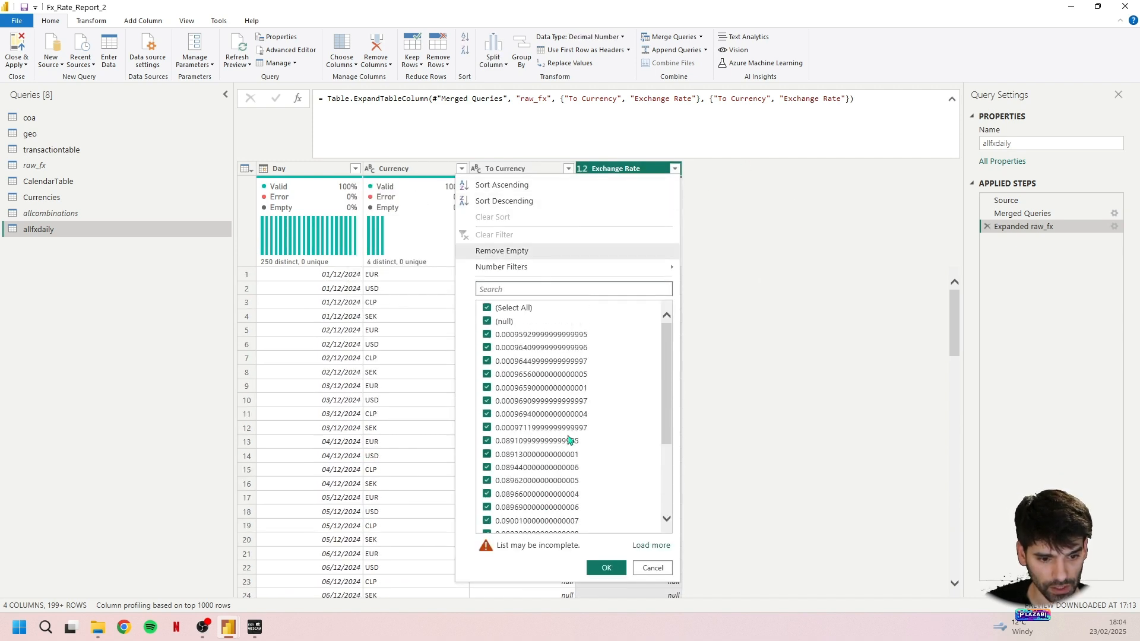
click(855, 276)
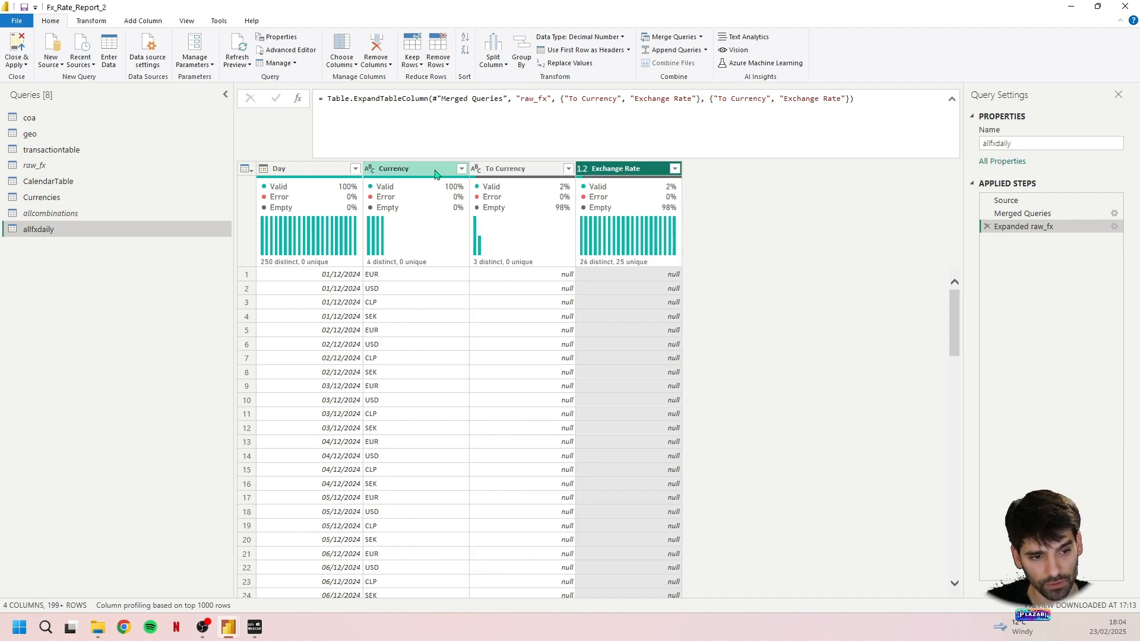
Step: Sort the allfxdaily rows ascending by Currency and, within each currency, ascending by Day
click(462, 169)
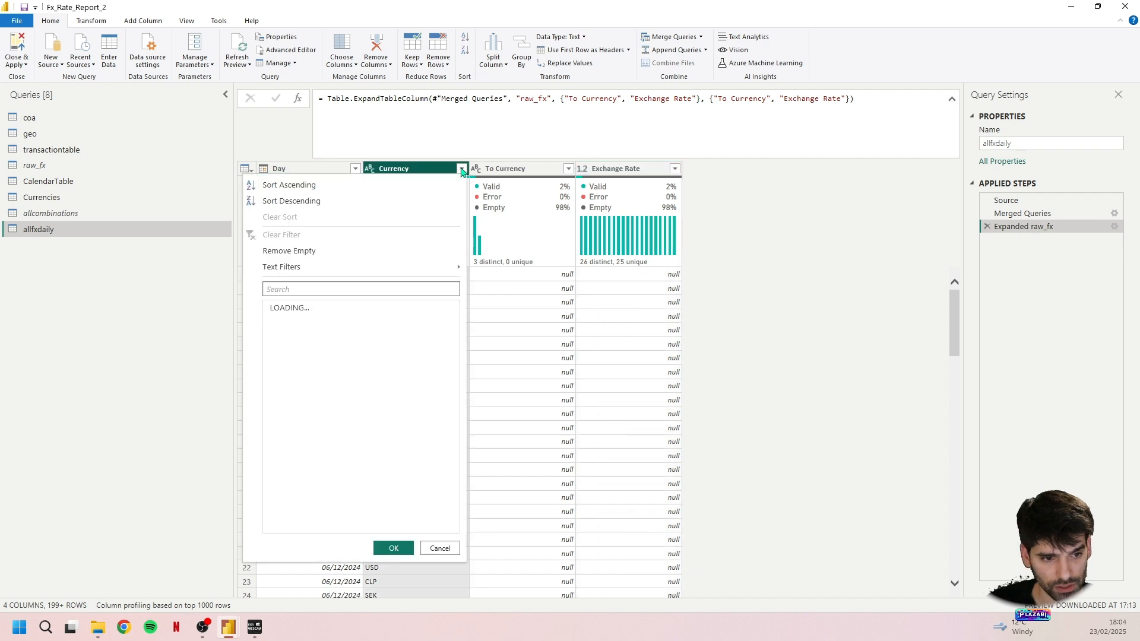
click(407, 186)
click(282, 170)
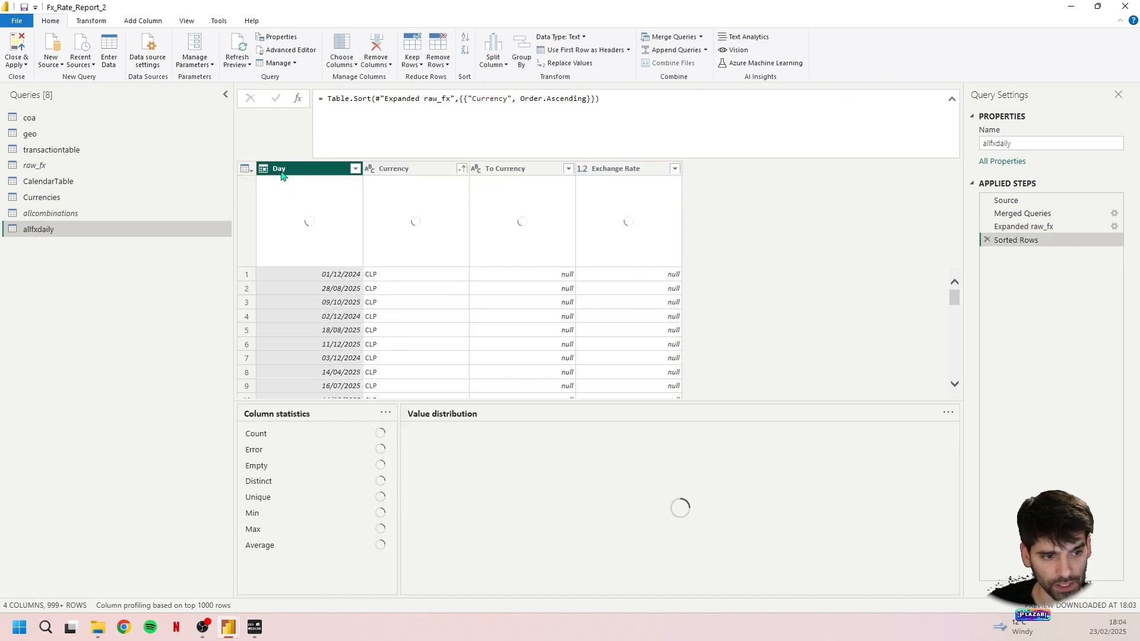
right_click(298, 171)
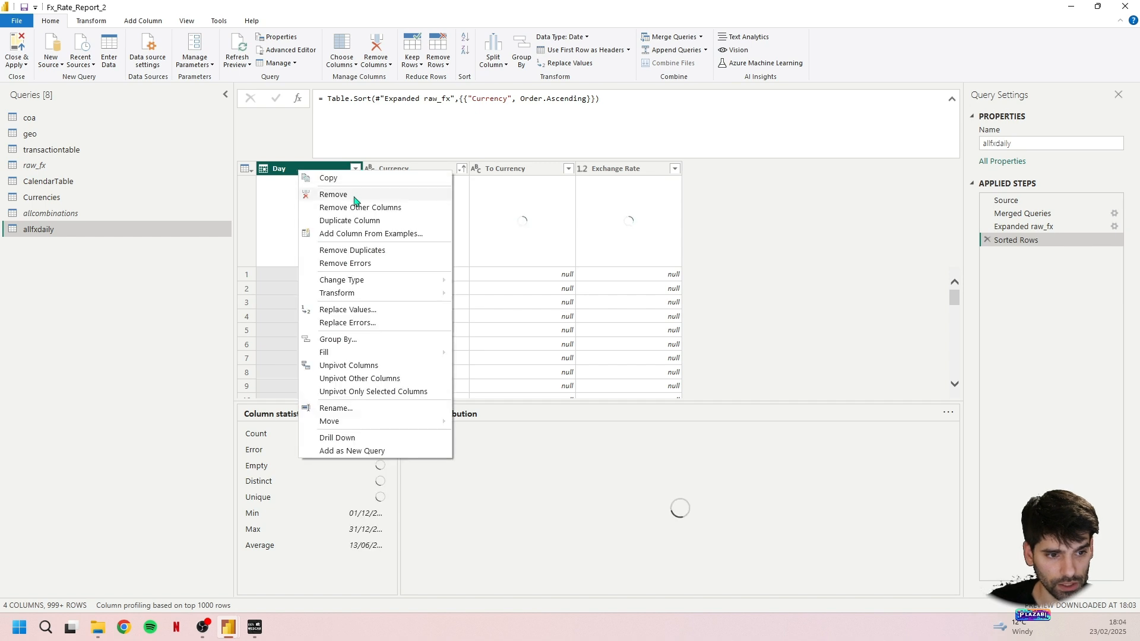
click(291, 179)
click(355, 169)
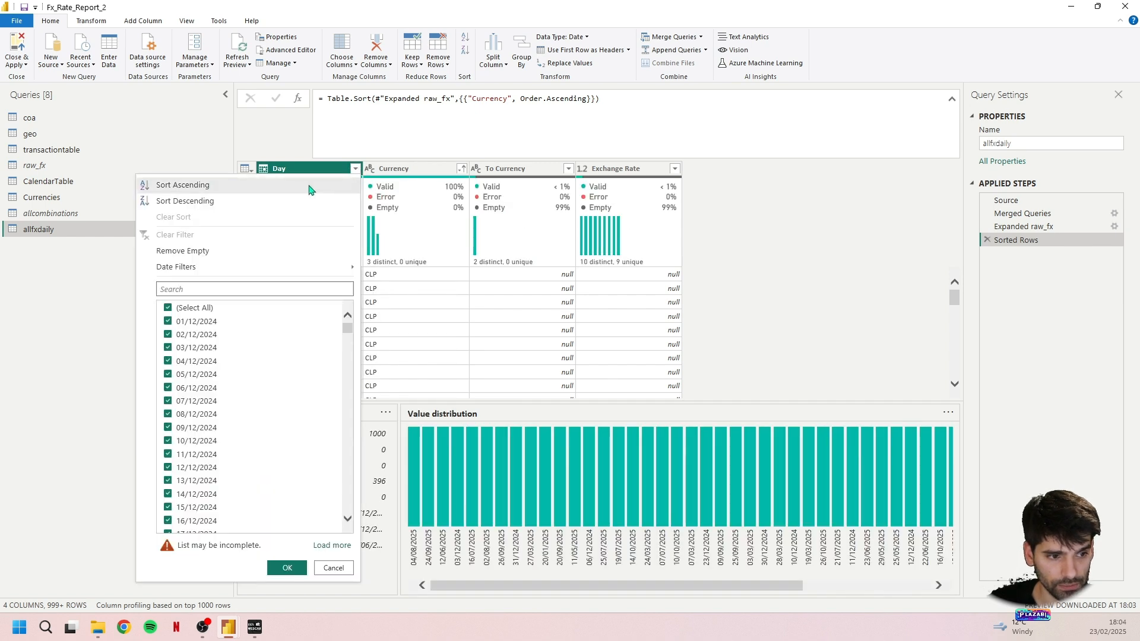
click(283, 187)
Step: Group the sorted rows by Currency using the All Rows operation, with Count as the new column name
scroll(402, 496, down, 20)
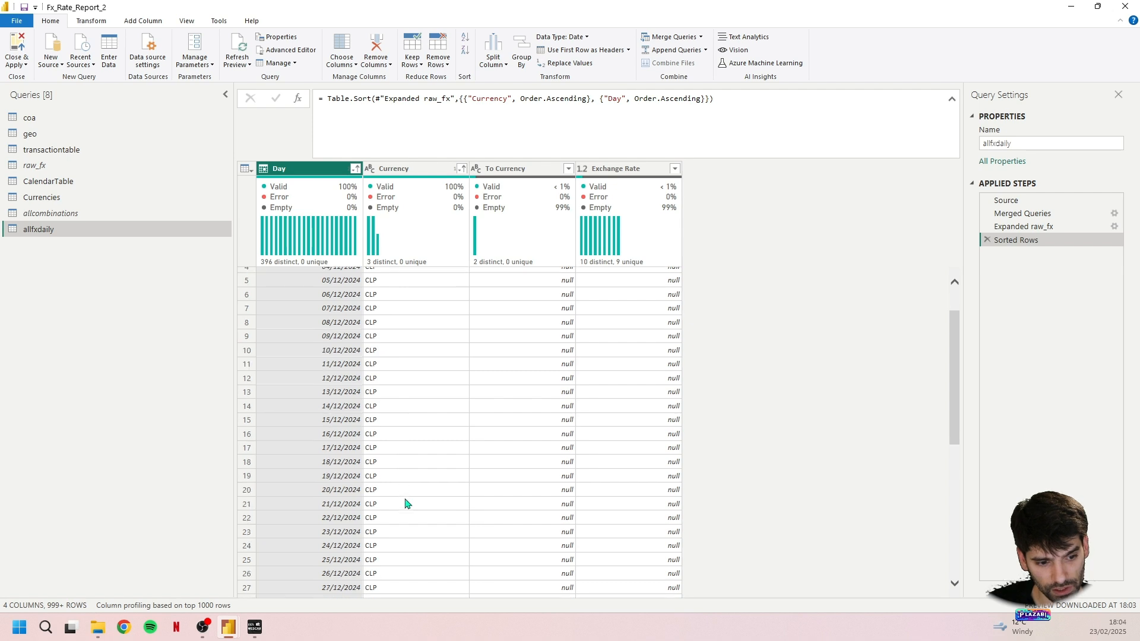
scroll(442, 459, down, 20)
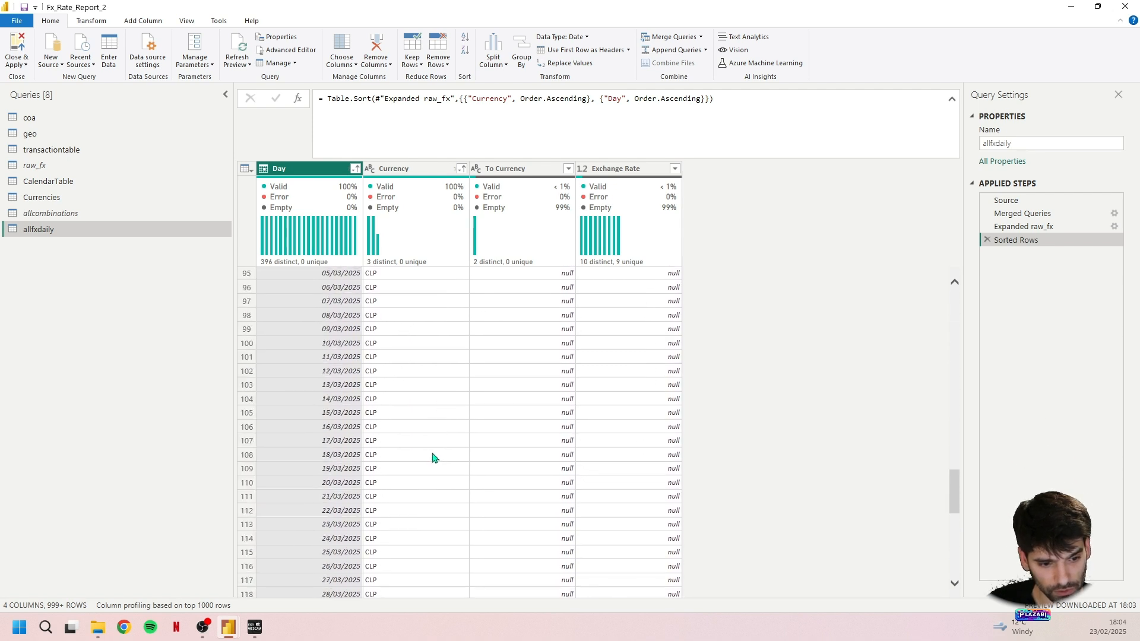
scroll(428, 445, up, 20)
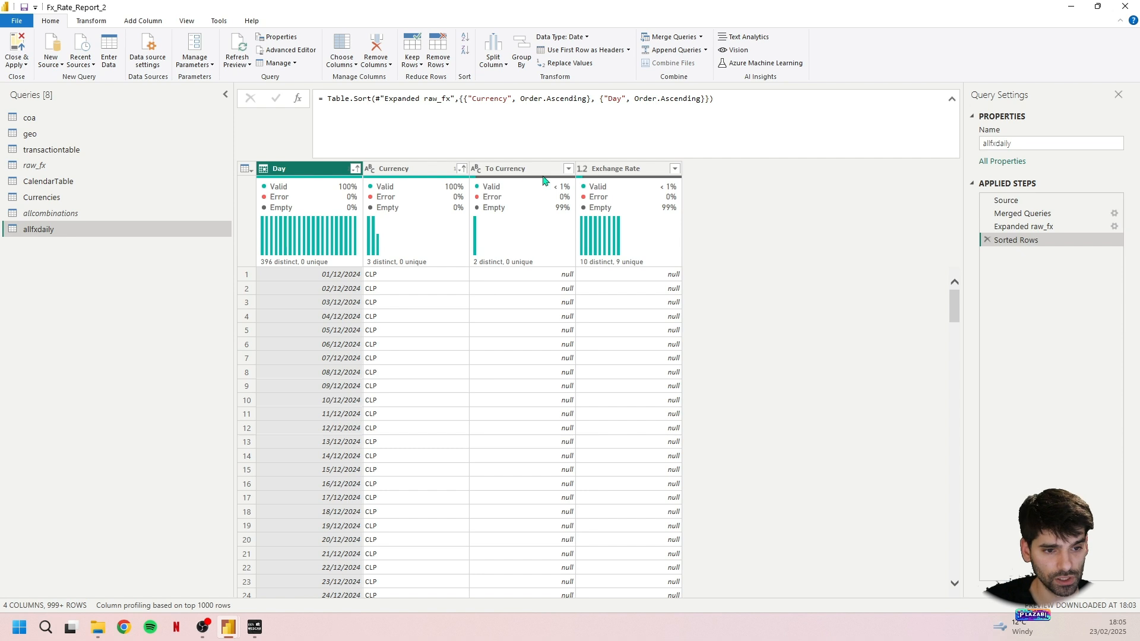
click(410, 169)
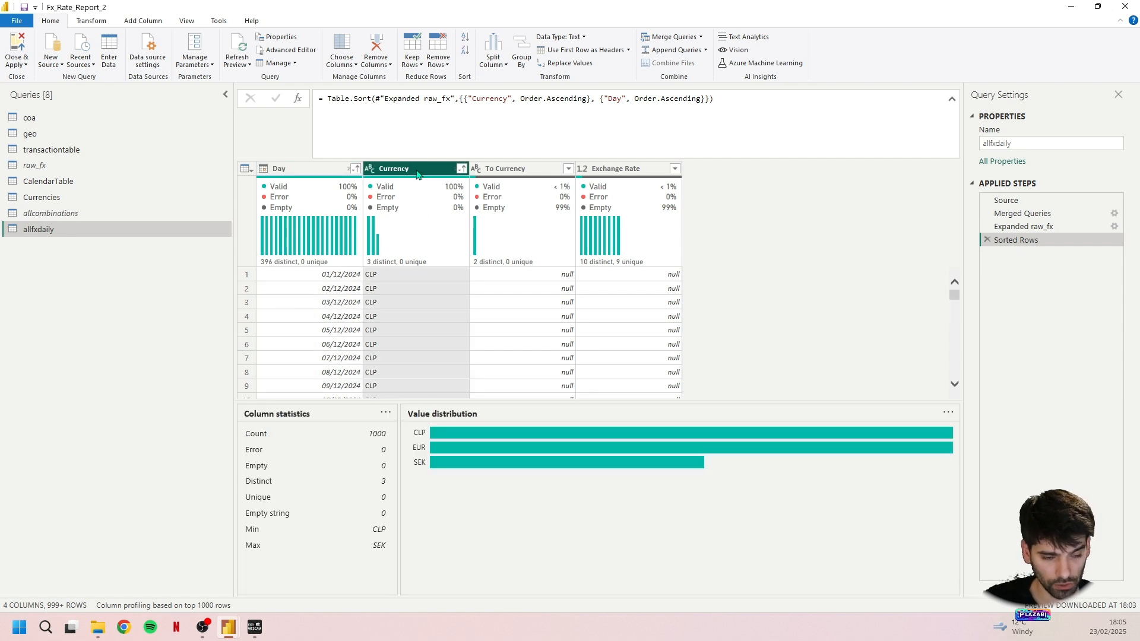
click(522, 61)
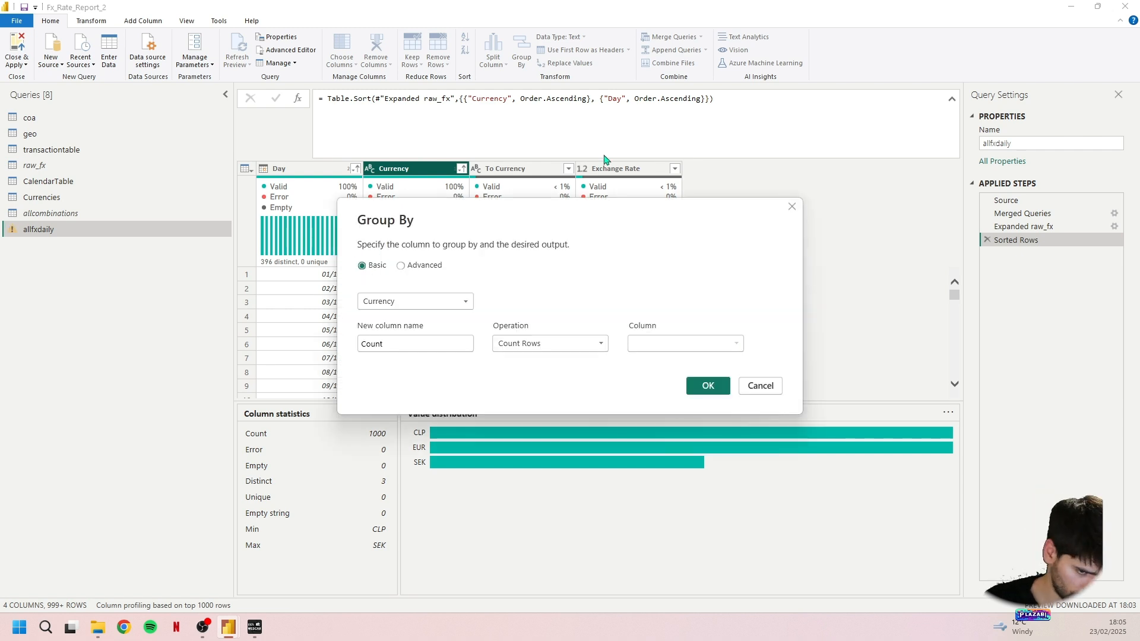
click(591, 349)
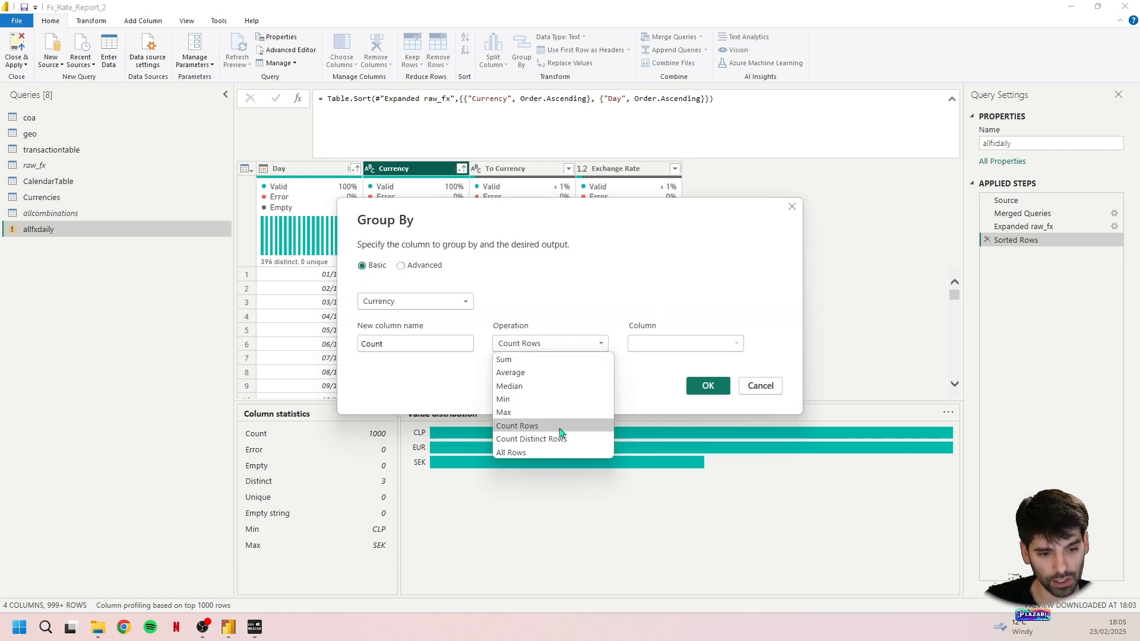
click(552, 453)
key(Return)
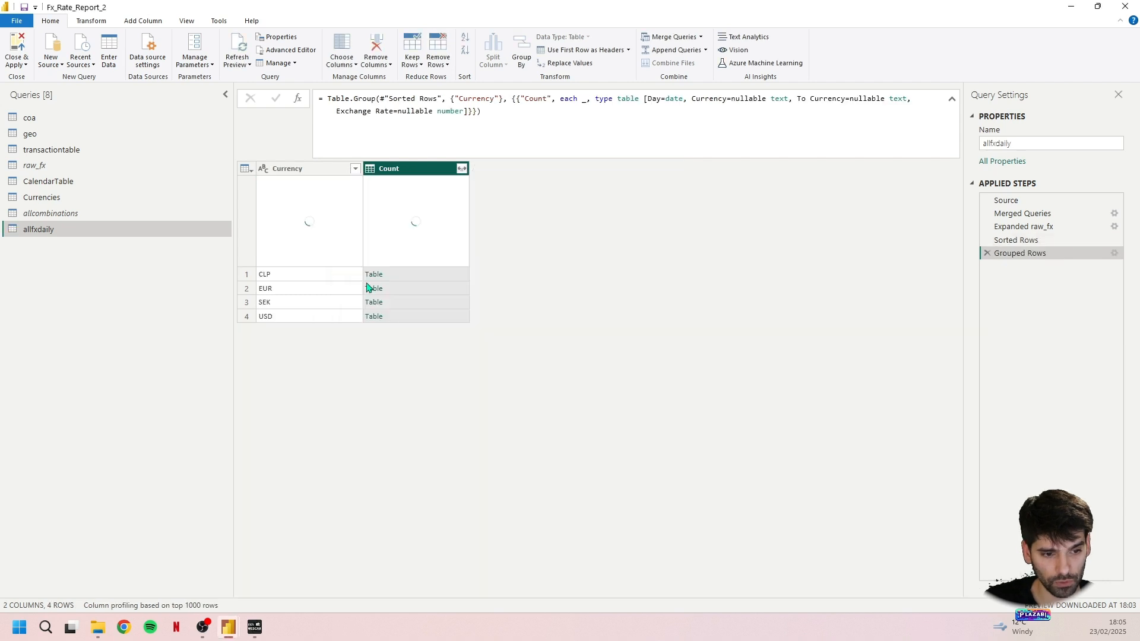
Step: Preview the nested tables in the Count column for the CLP and EUR groups
click(286, 278)
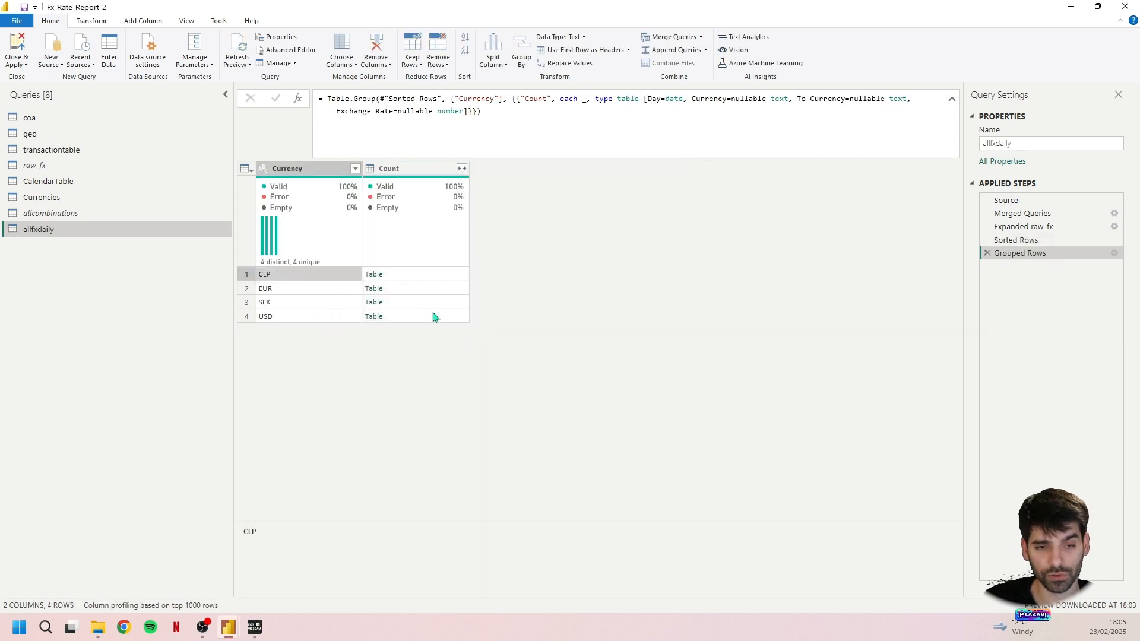
click(414, 279)
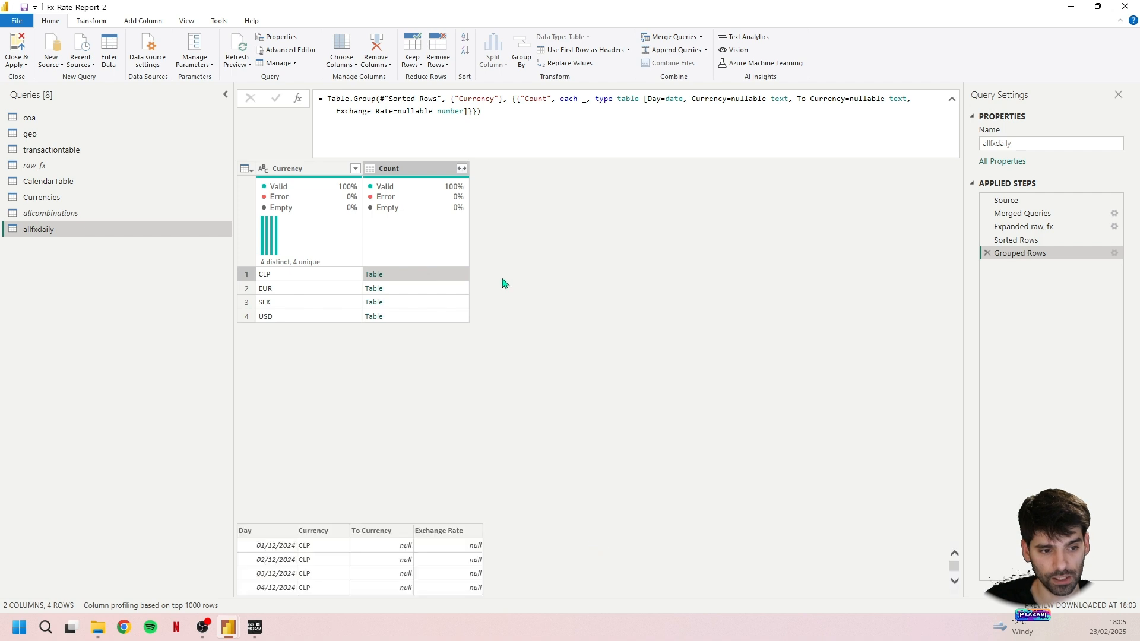
key(Down)
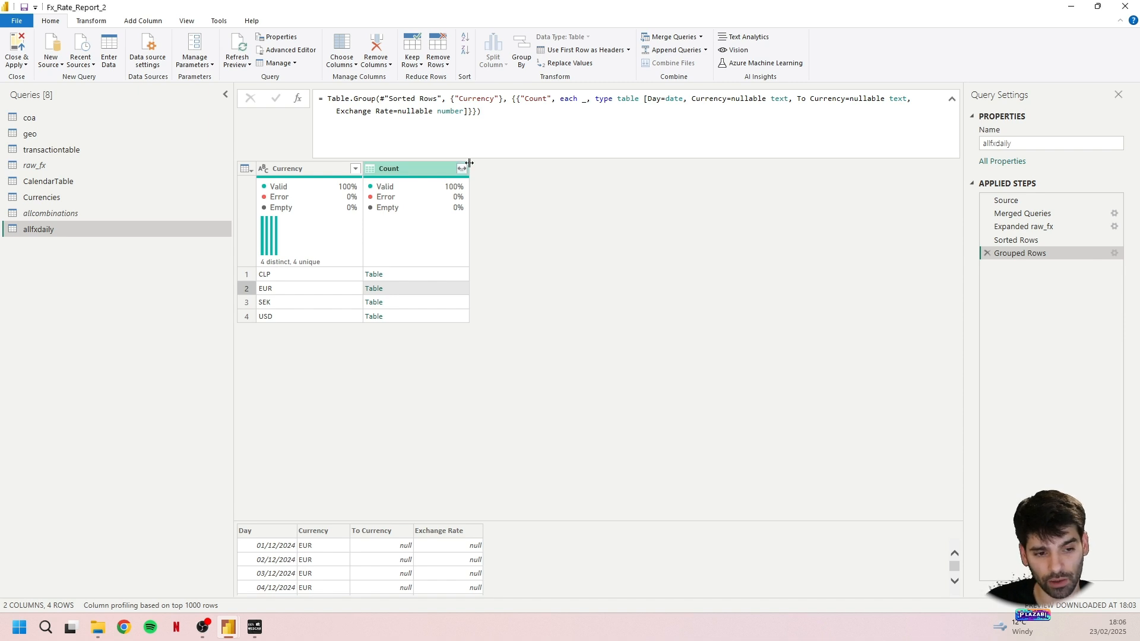
Step: Duplicate the Count column and name the copy New Details in the step's formula
right_click(426, 170)
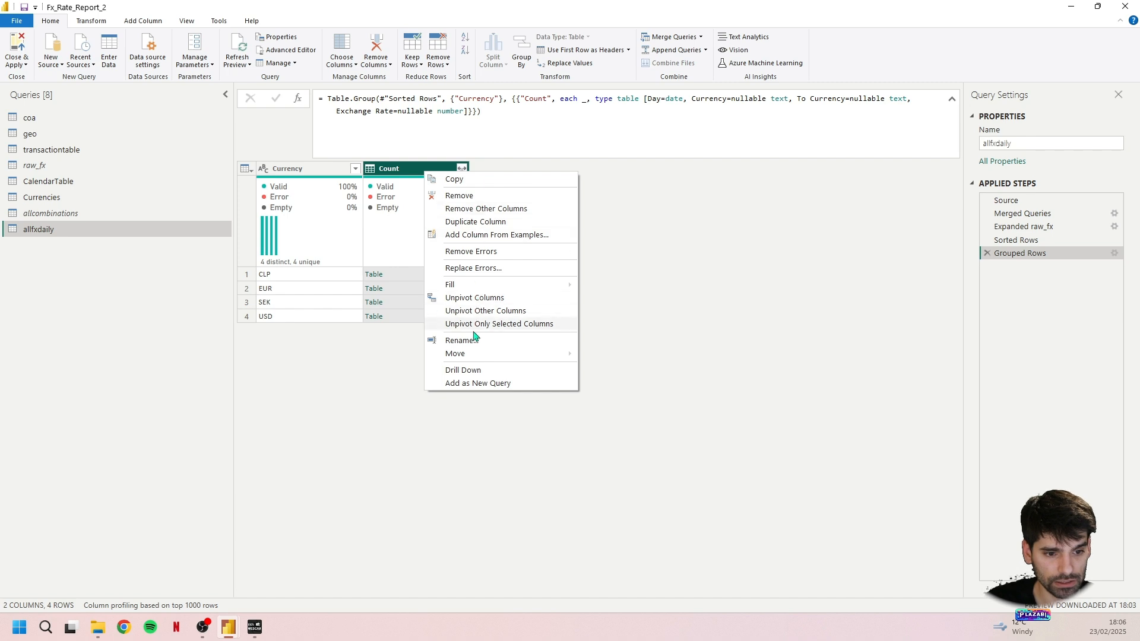
click(475, 222)
drag(562, 98, 541, 99)
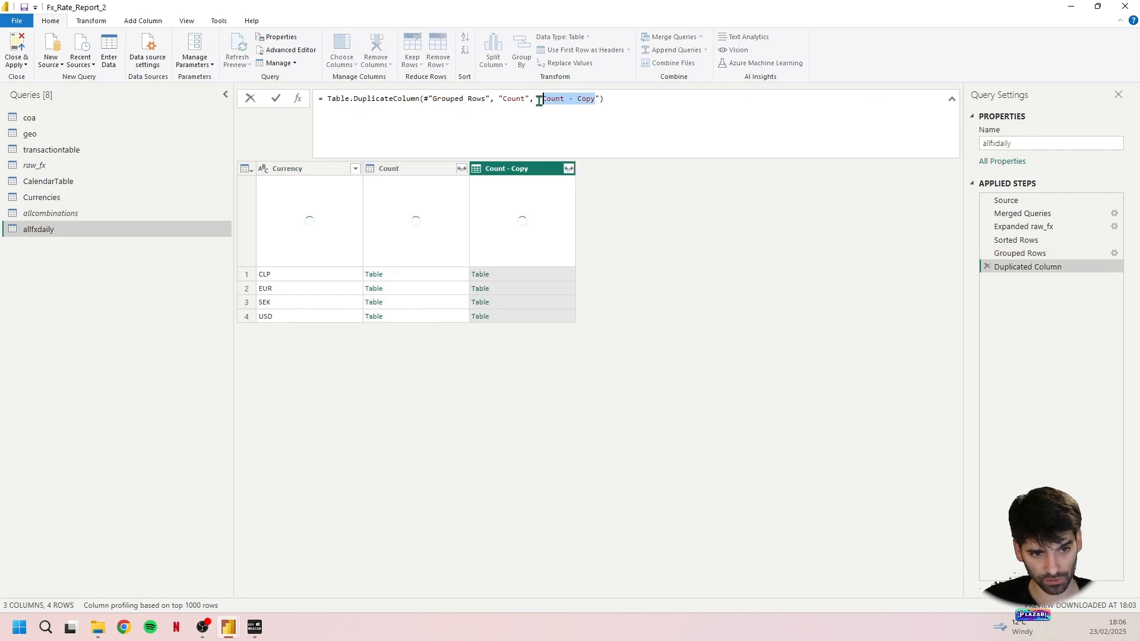
text(Ne)
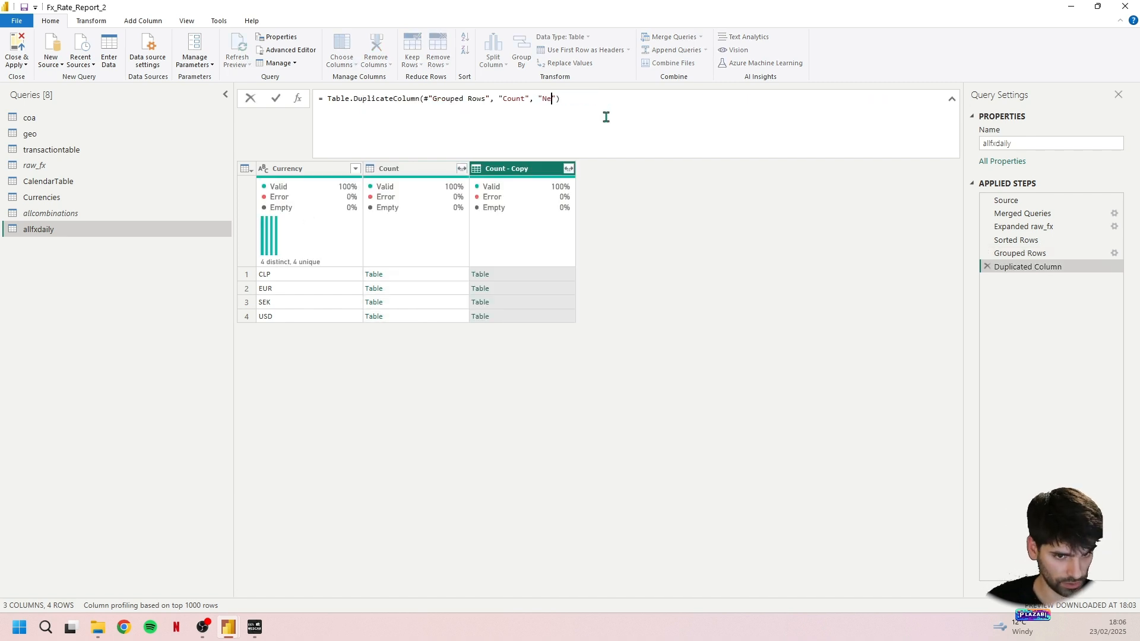
text(w Details)
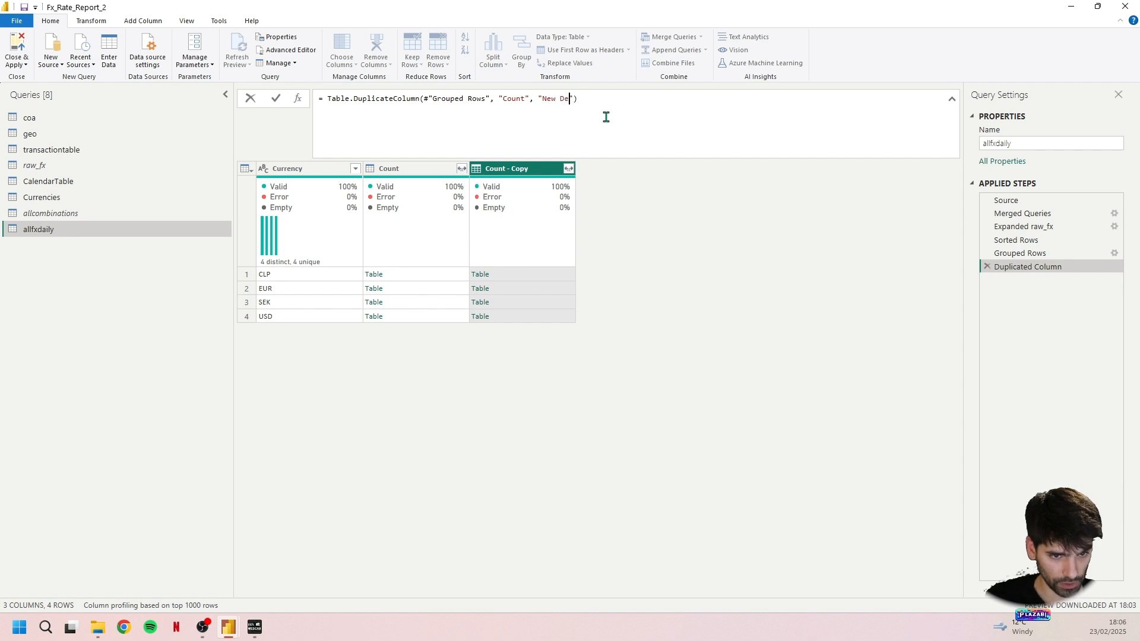
key(Return)
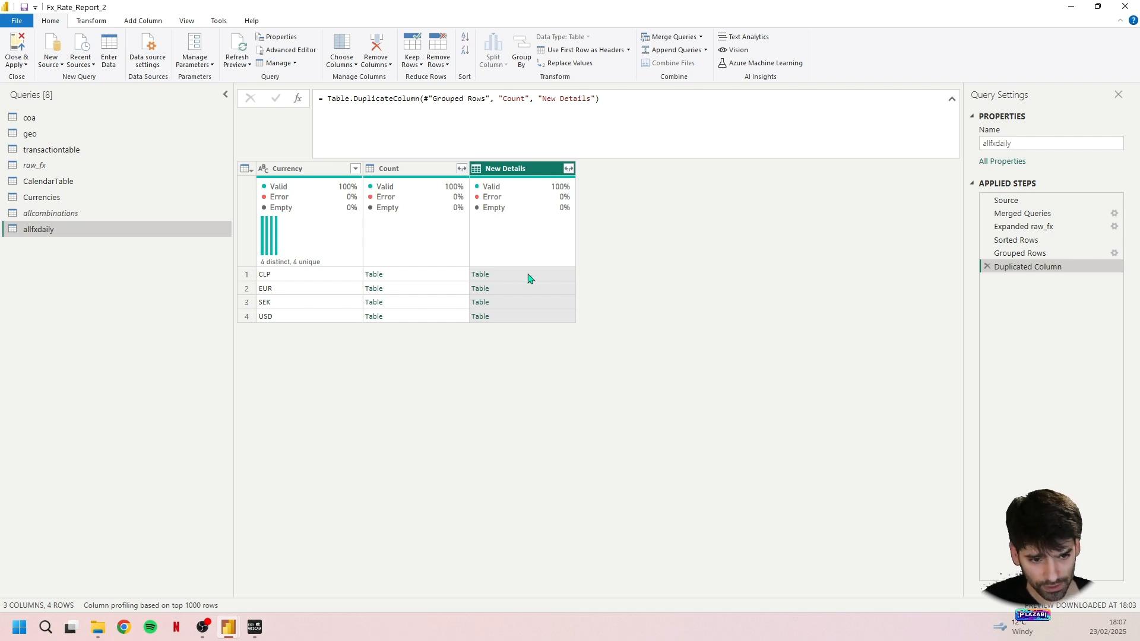
Step: Wrap the Table.DuplicateColumn formula in Table.TransformColumns with an empty {} list as the transform operations
click(324, 98)
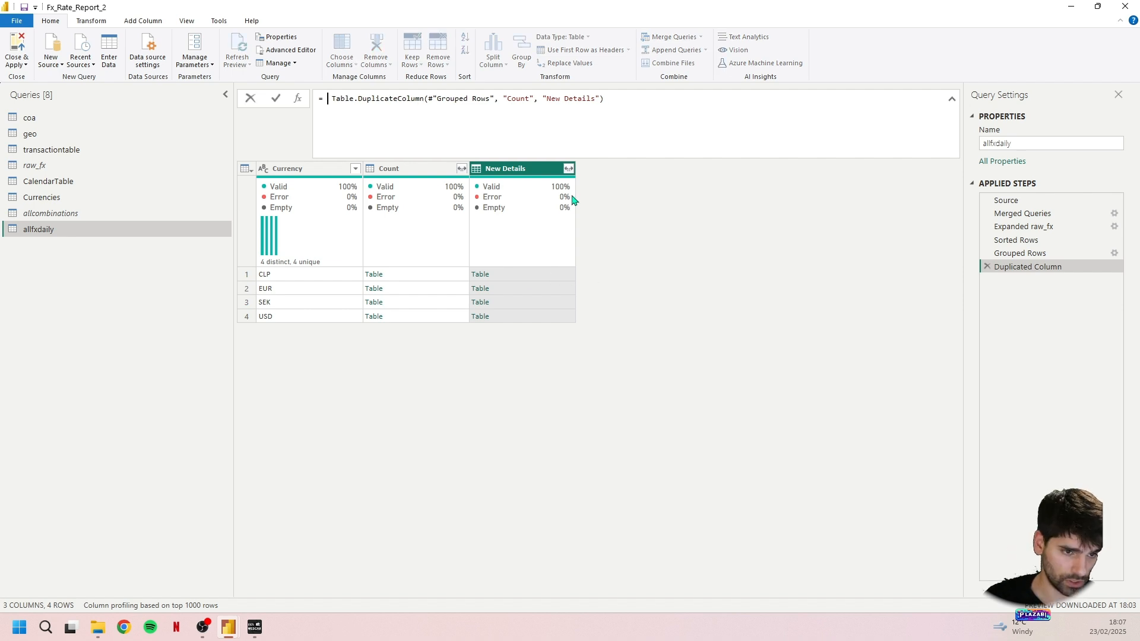
text(Transd)
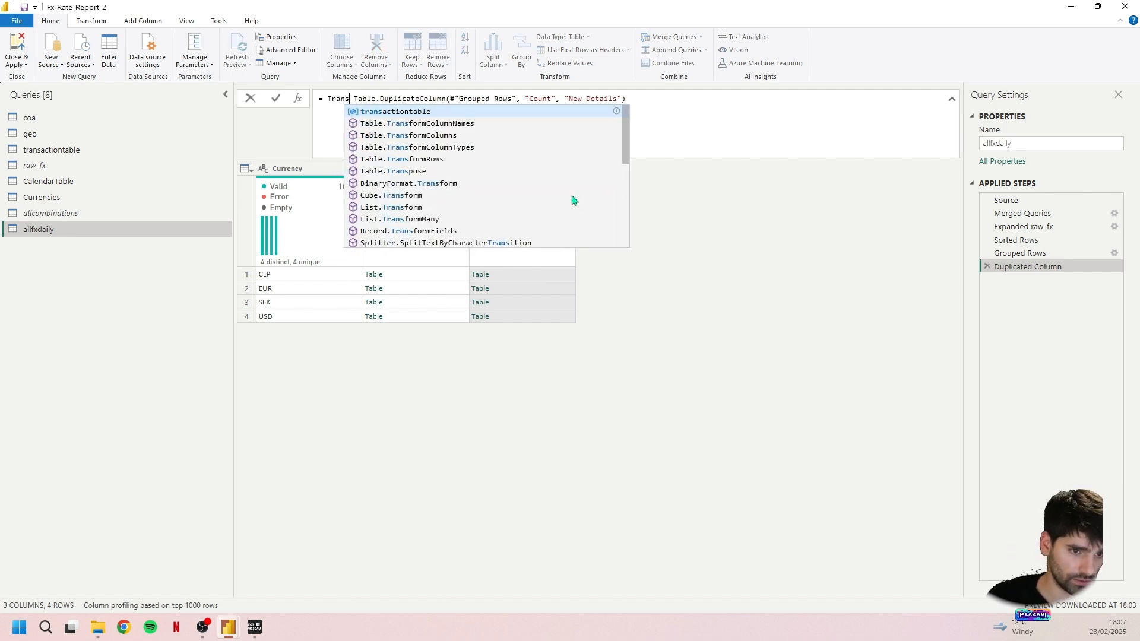
key(BackSpace)
text(formcolumns()
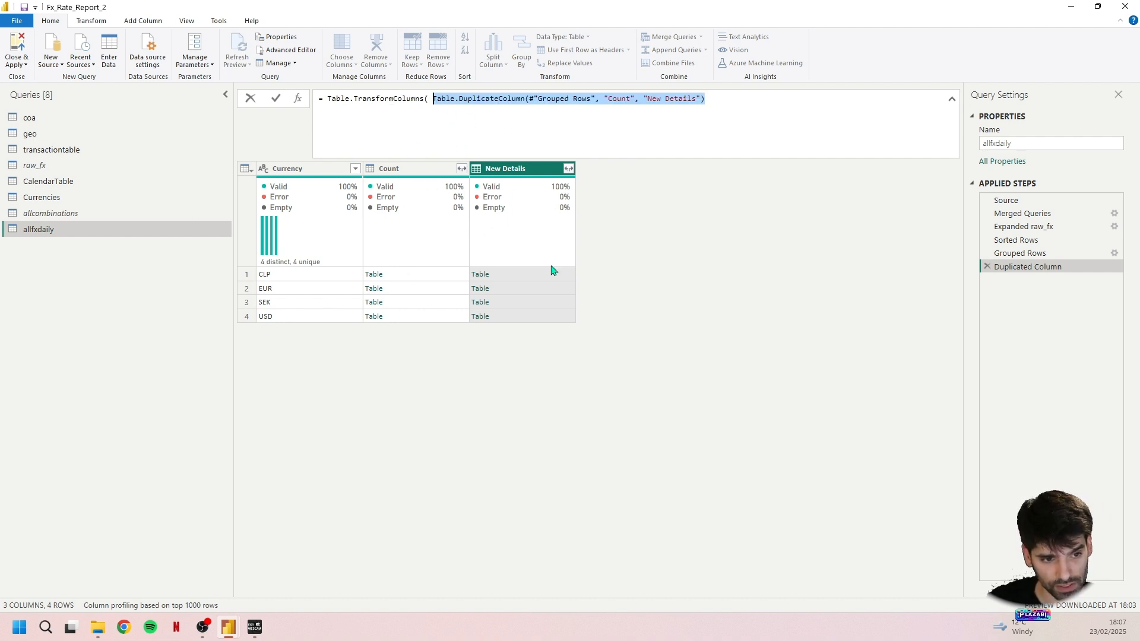
click(731, 104)
text(, )
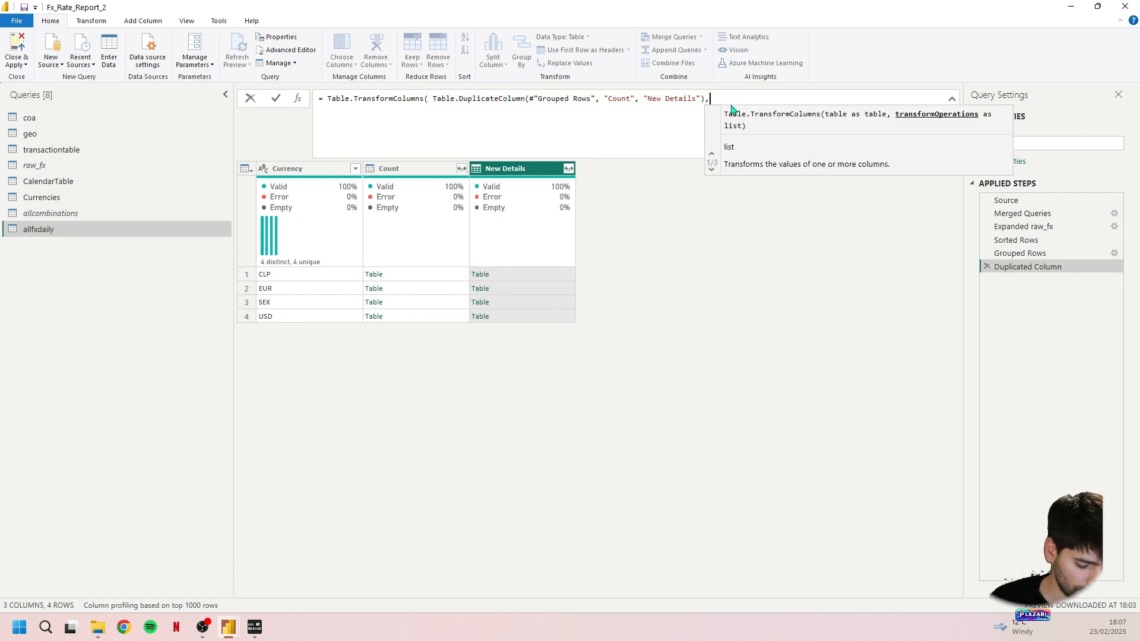
text({})
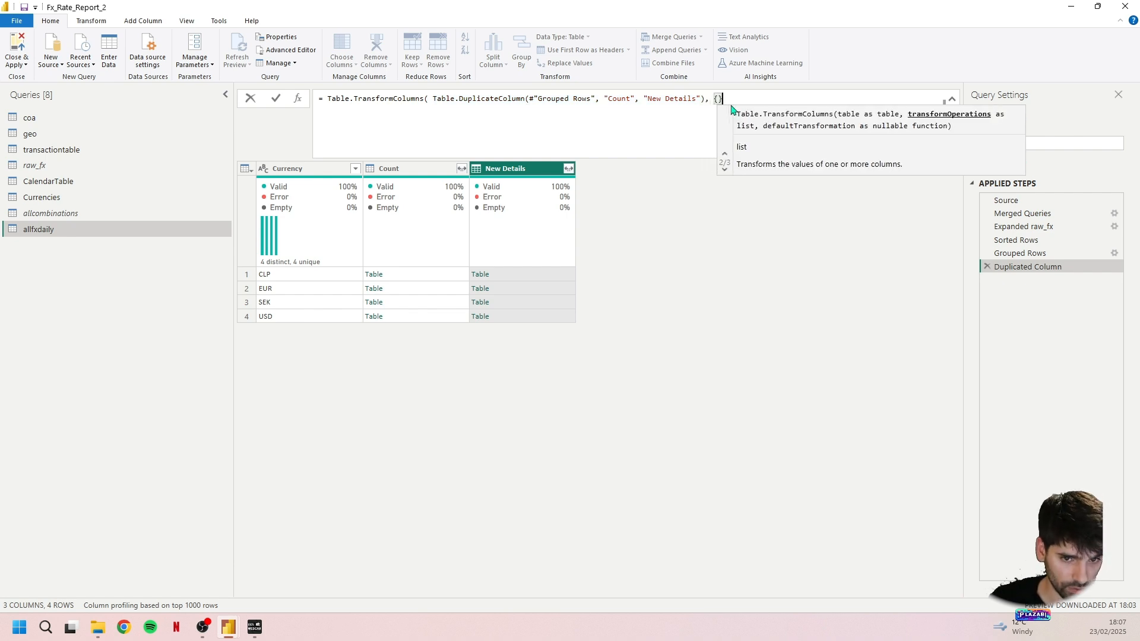
text())
Step: Enter [New Details] as the column reference inside the empty list of the Table.TransformColumns formula
key(Left)
key(Left)
key(Left)
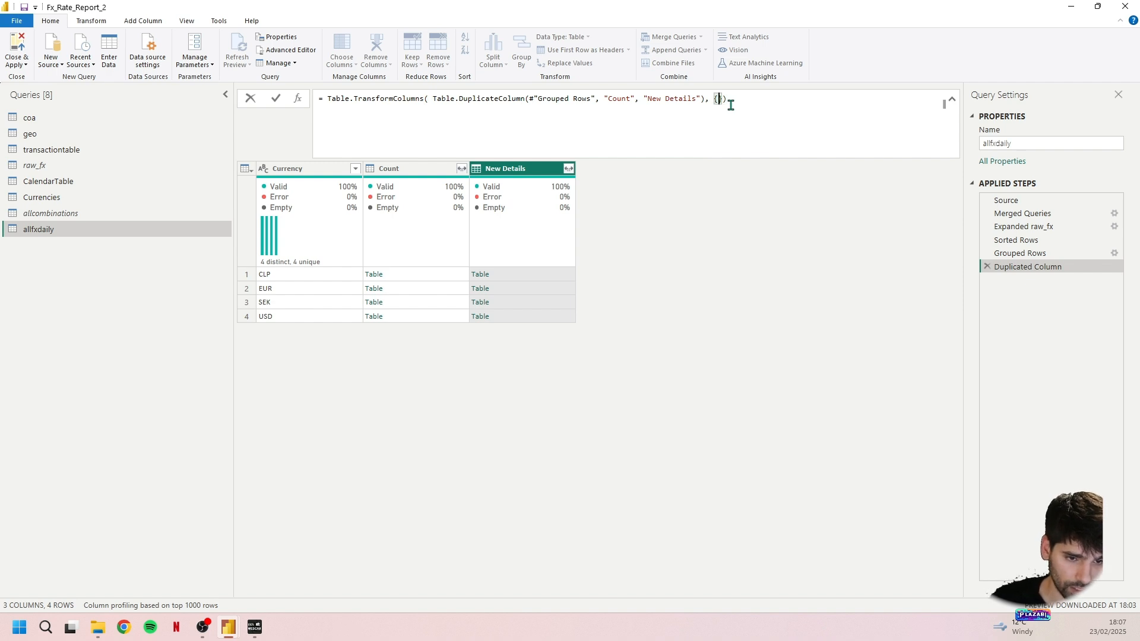
text([)
text(New Detail)
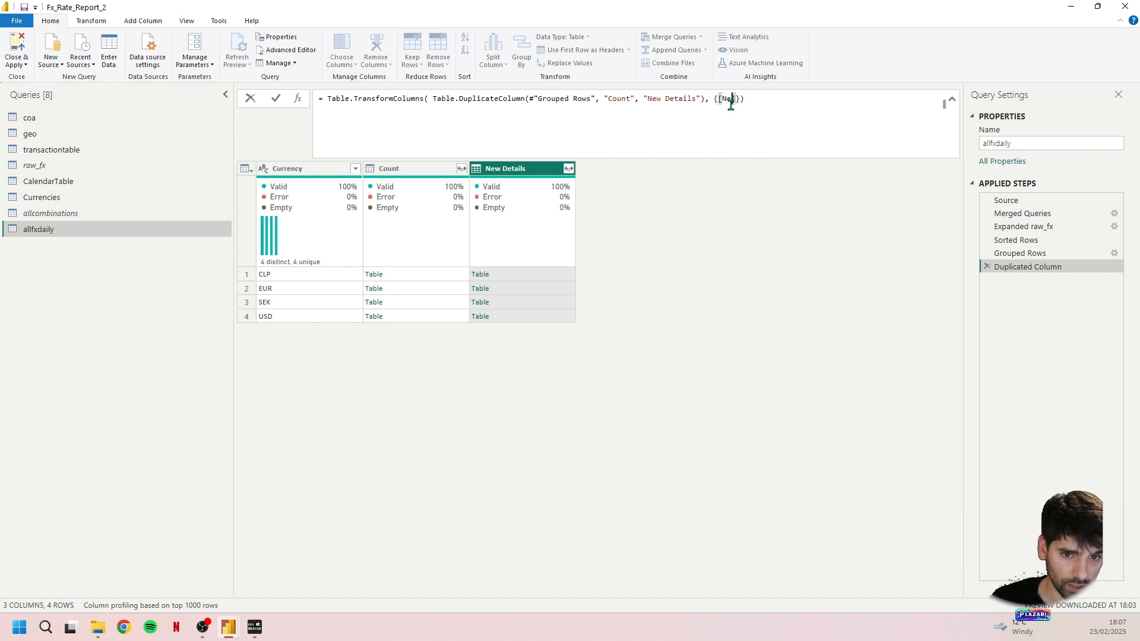
text(s)
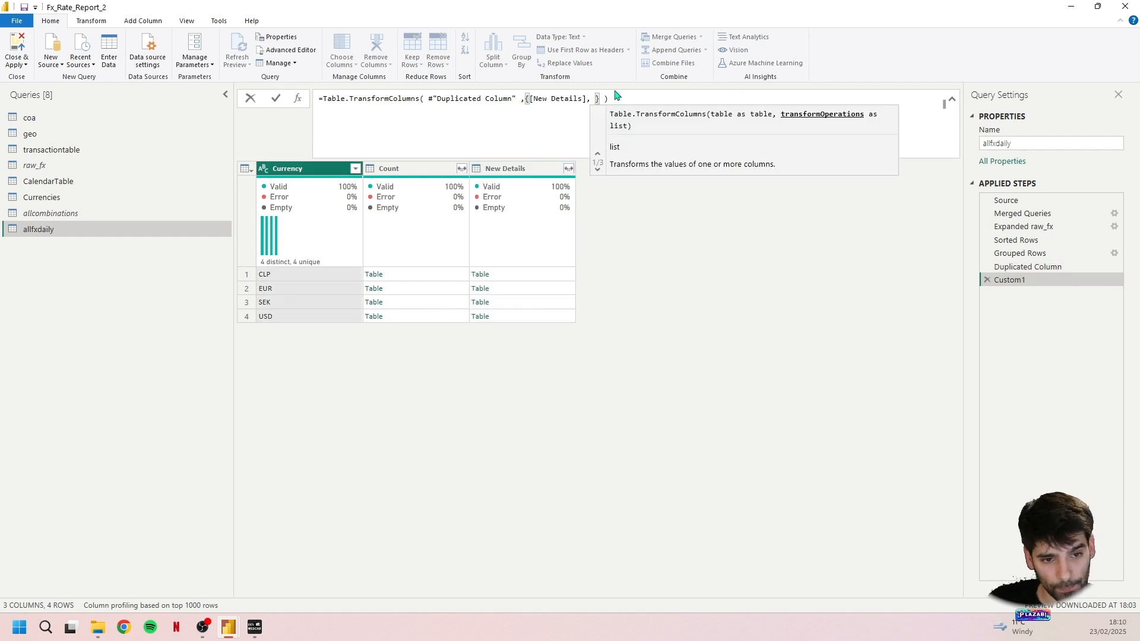
Step: Complete the transform operation with each Table.FillDown(_,{"To Currency", "Exchange Rate"}) for the New Details tables
text(each)
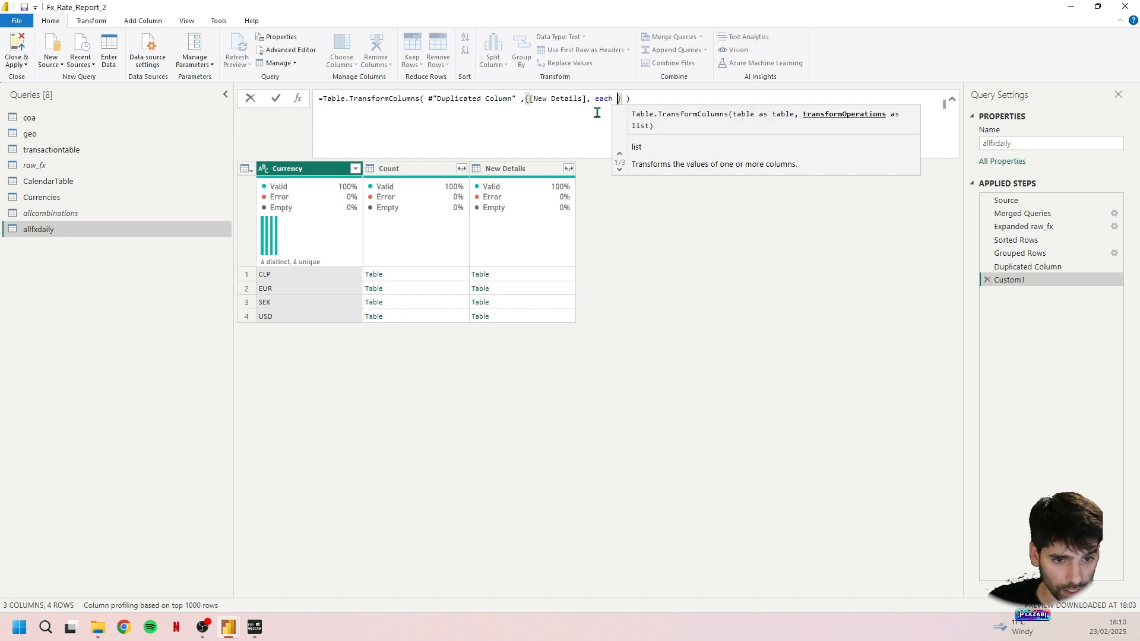
text( Table.FillDown)
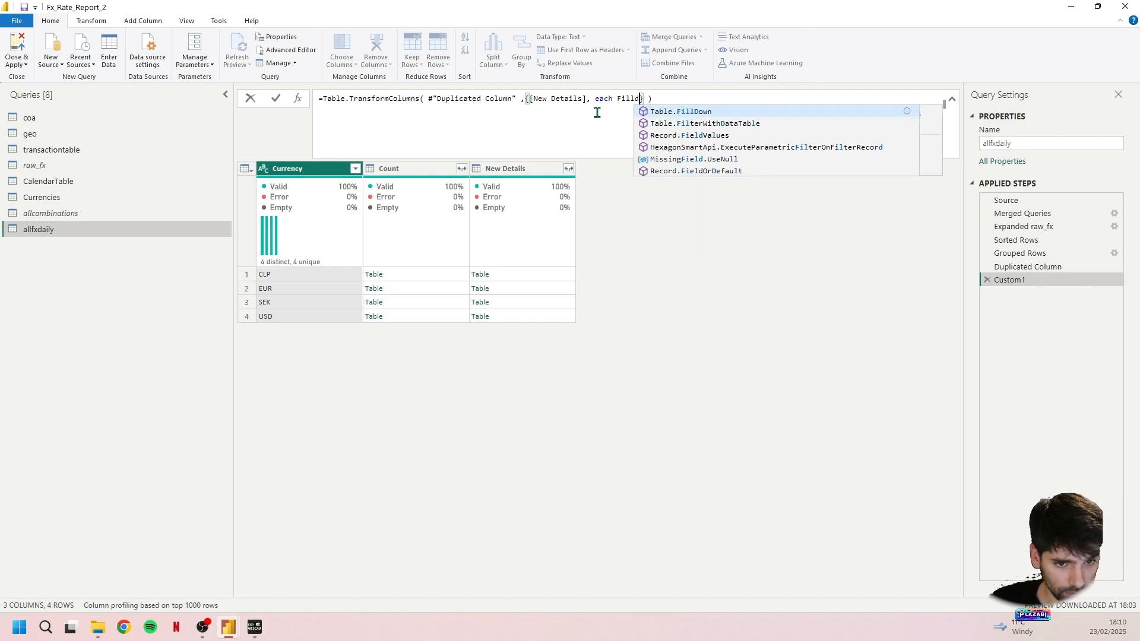
text(()
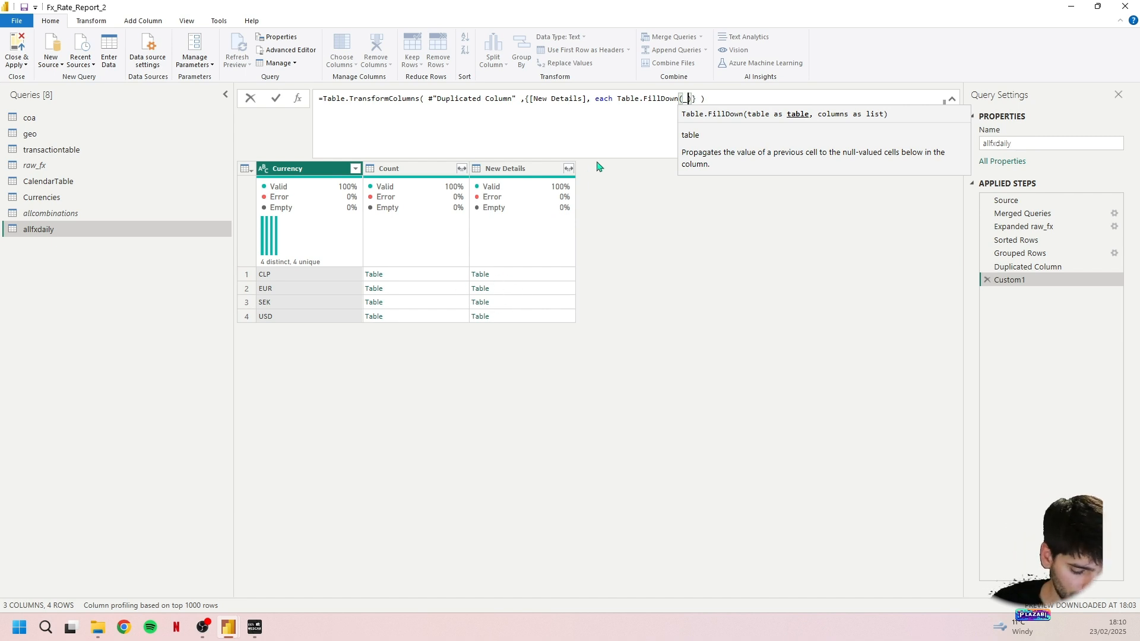
text(_,{[)
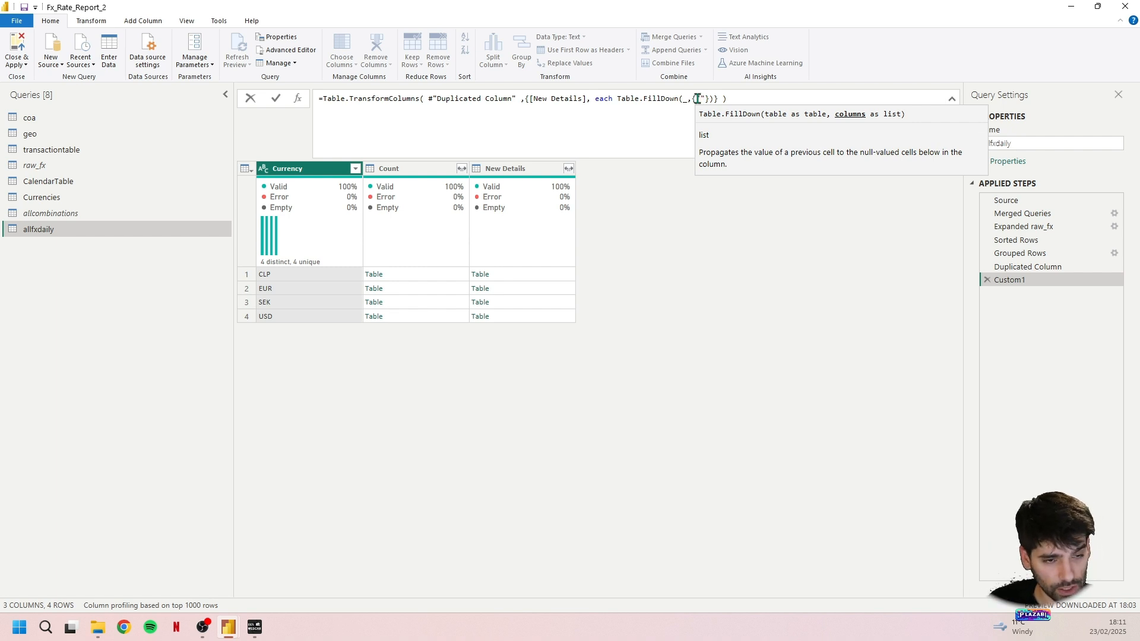
text(To Curre)
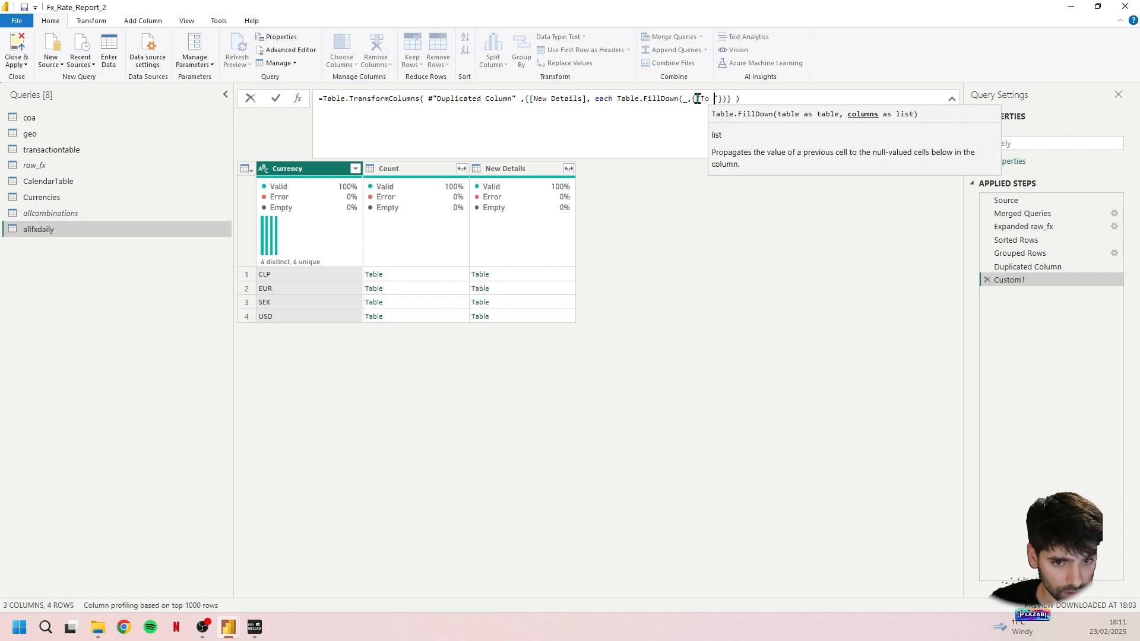
text(ncy", ")
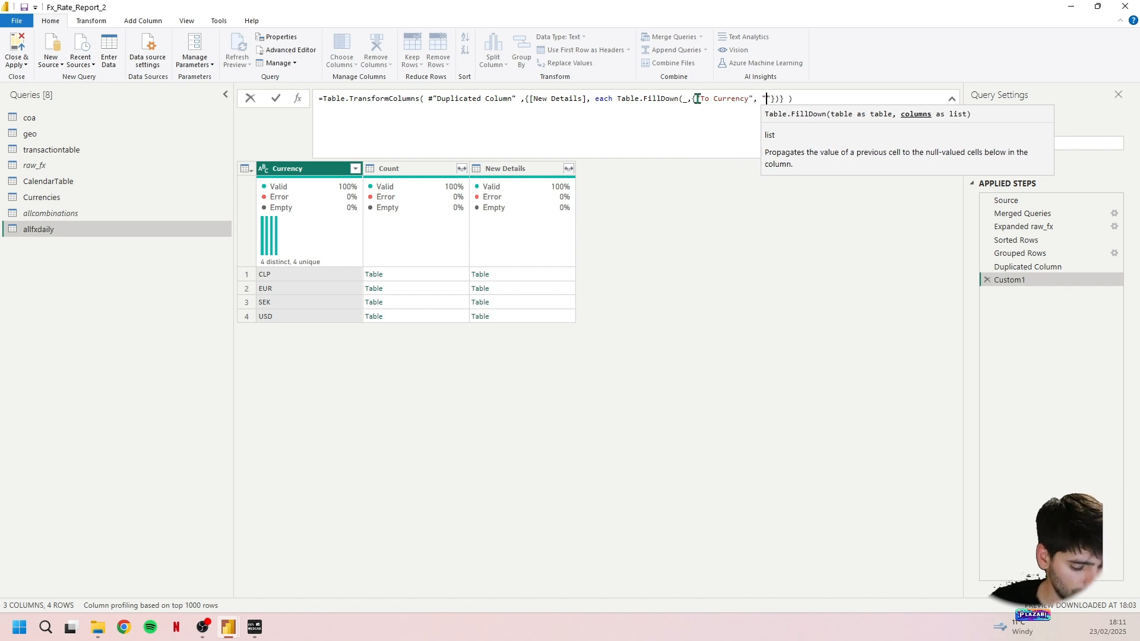
text(Exchaange Rate)
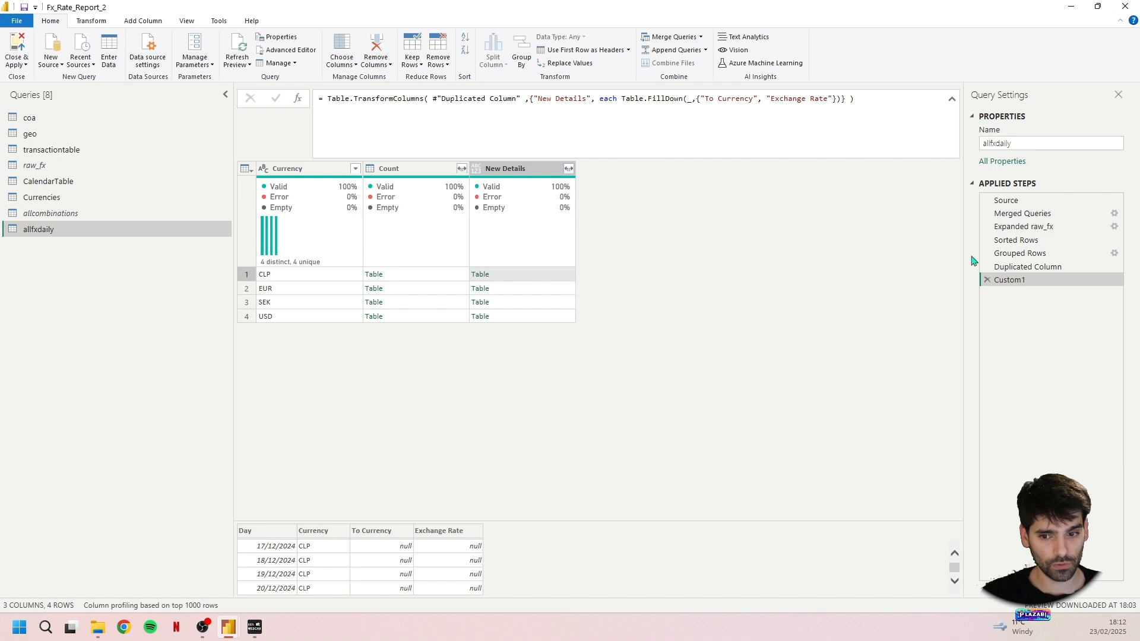
Step: Rename the Custom1 step containing the Table.FillDown transform as Filldown
right_click(1013, 282)
click(1048, 307)
text(D)
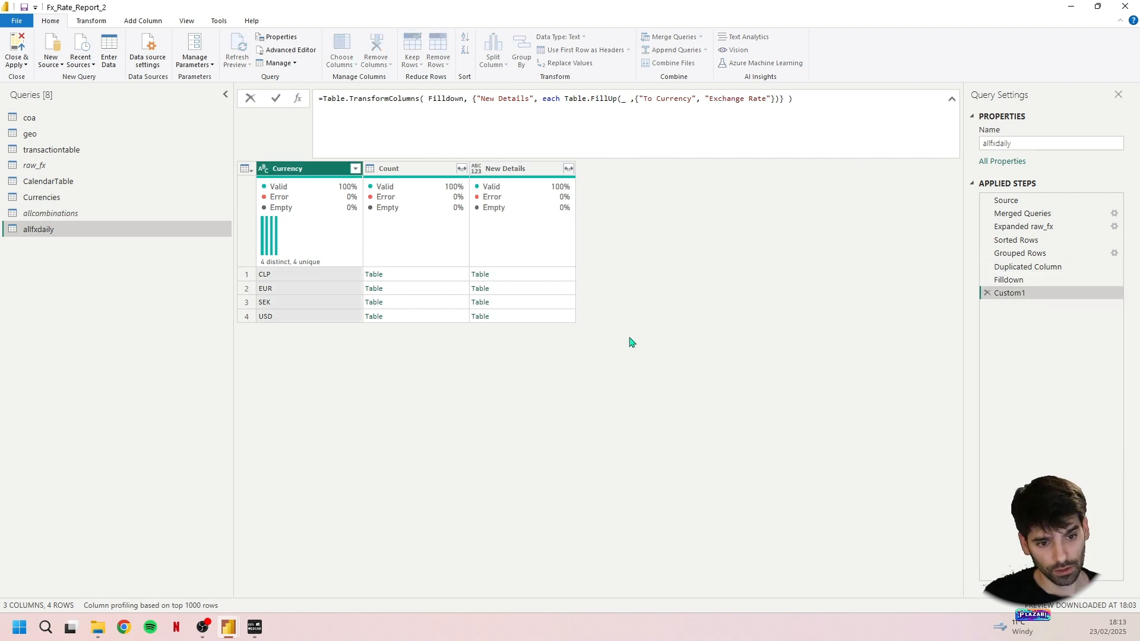
Step: Apply the Table.FillUp transform of To Currency and Exchange Rate, and compare the CLP group's nested tables in Count and New Details
click(464, 278)
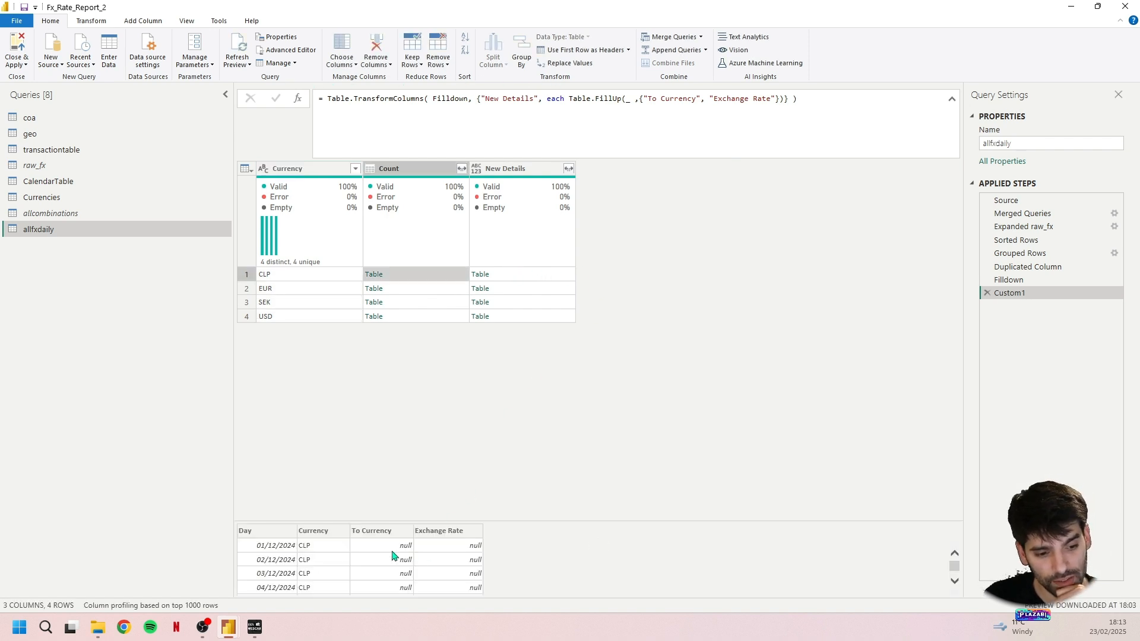
click(523, 278)
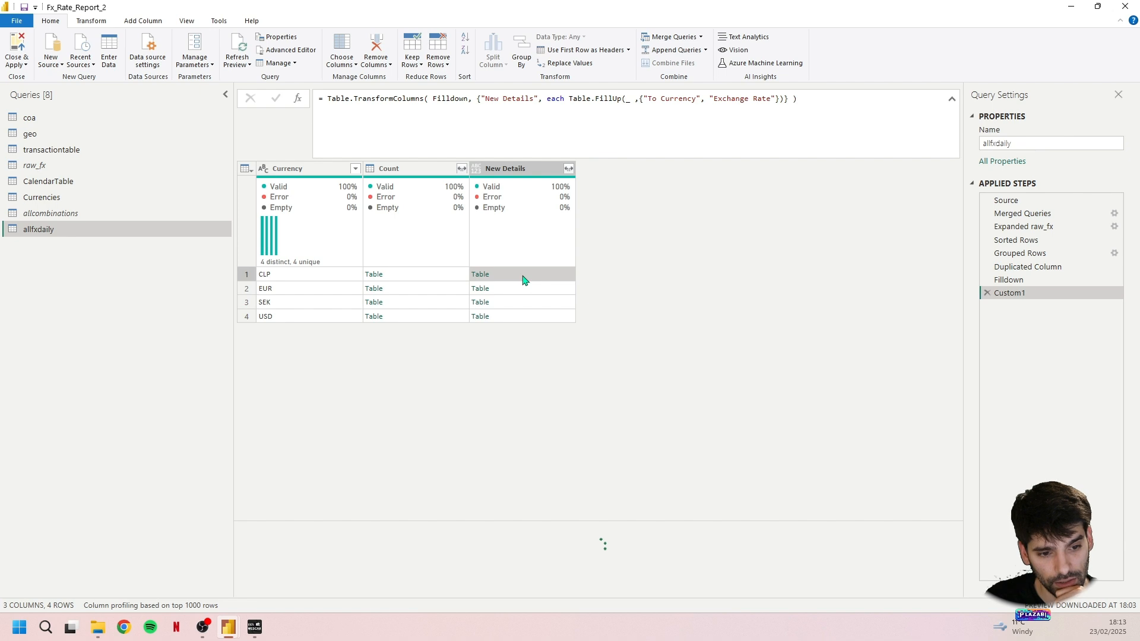
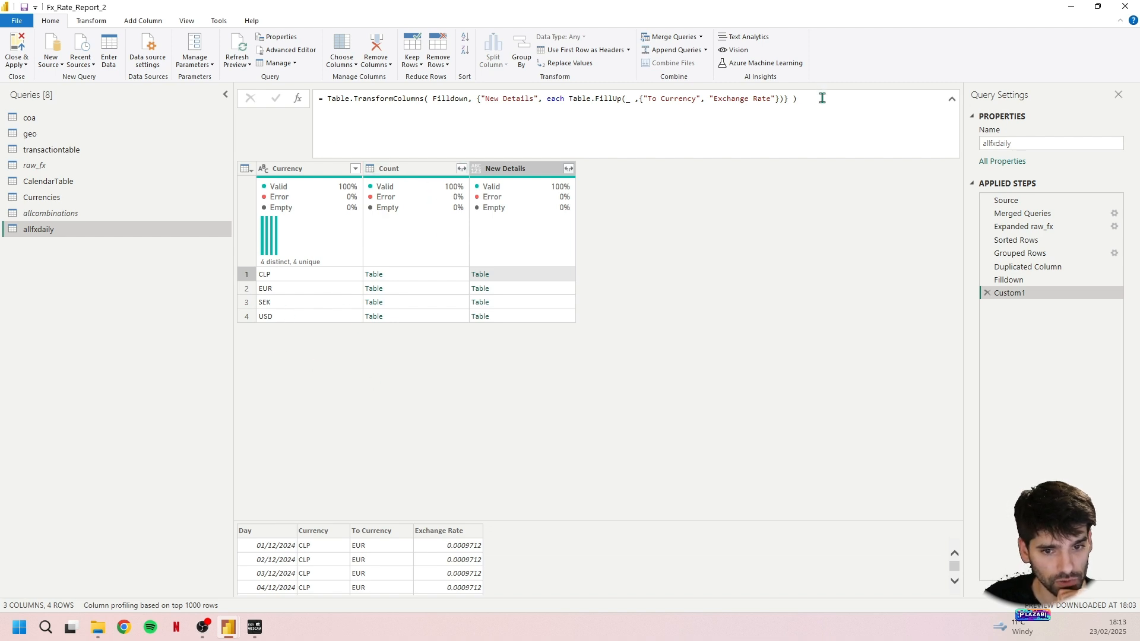
Step: Keep only the New Details column and expand it into Day, Currency, To Currency and Exchange Rate without a name prefix
right_click(525, 167)
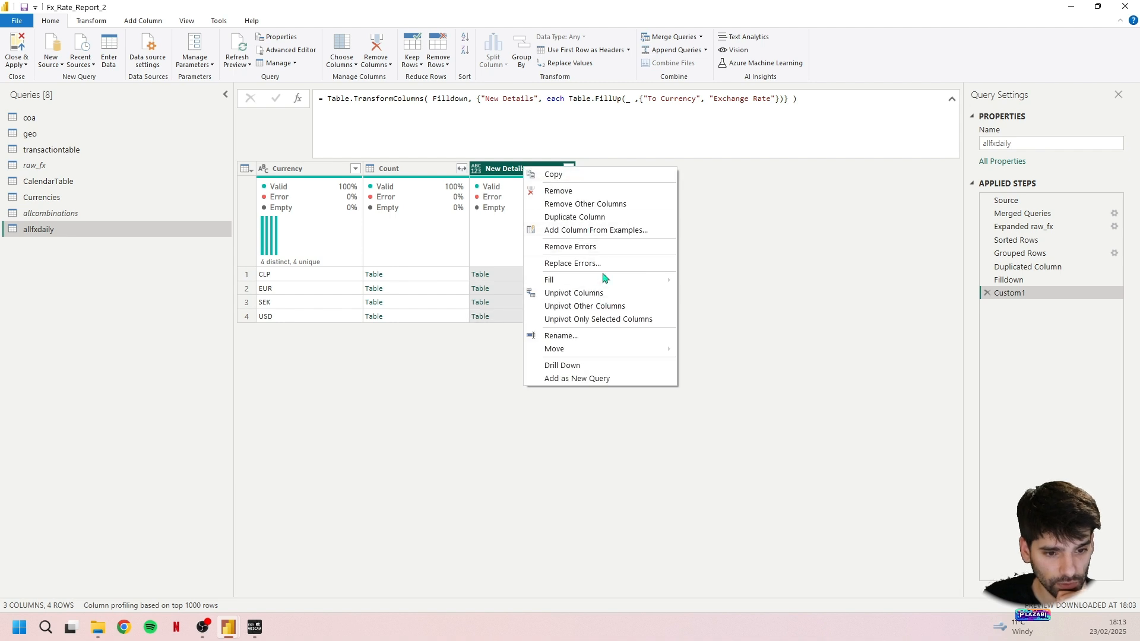
click(599, 205)
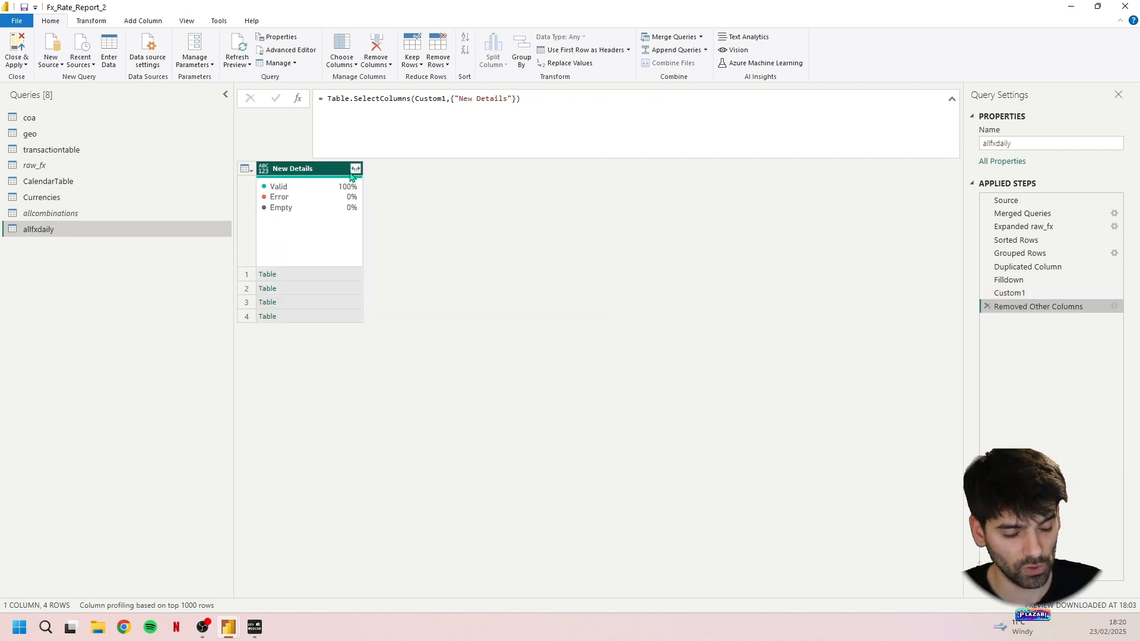
click(356, 169)
click(153, 293)
click(280, 339)
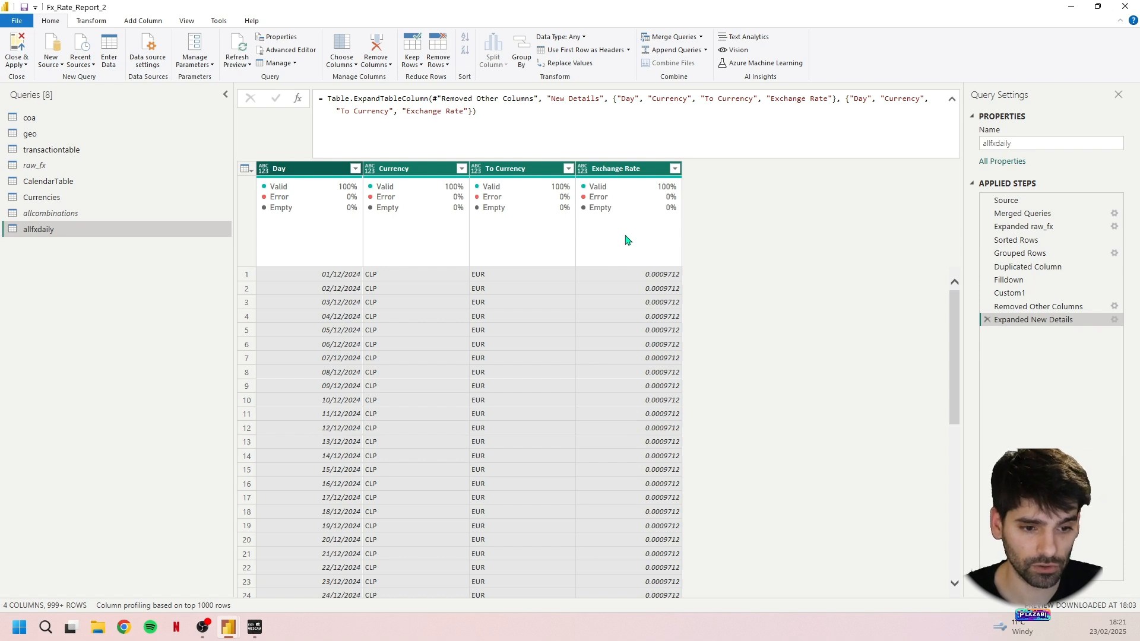
Step: Filter the Currency column to SEK to check its daily rates, and delete that filter step
click(462, 169)
click(275, 309)
click(274, 349)
click(394, 402)
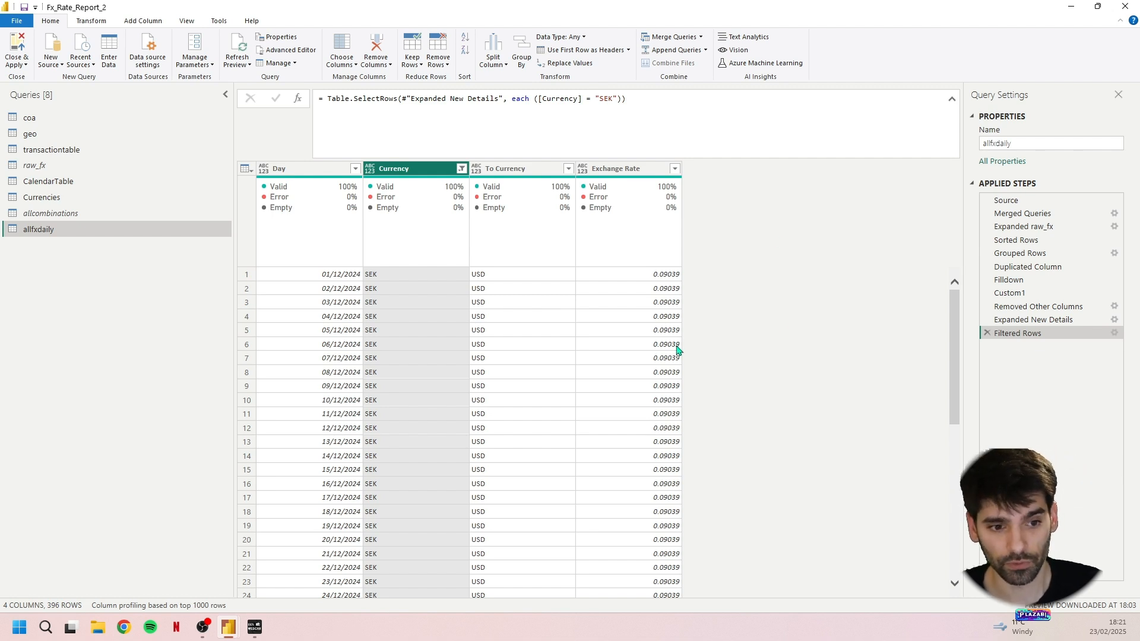
key(Delete)
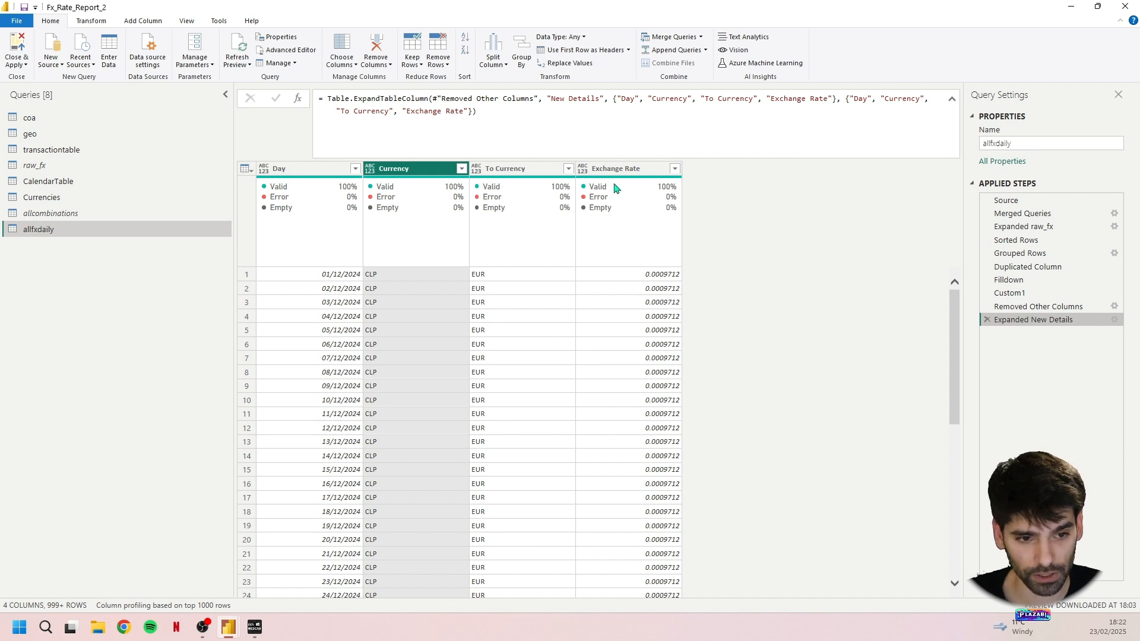
Step: Filter the To Currency column to keep only EUR rows
click(569, 169)
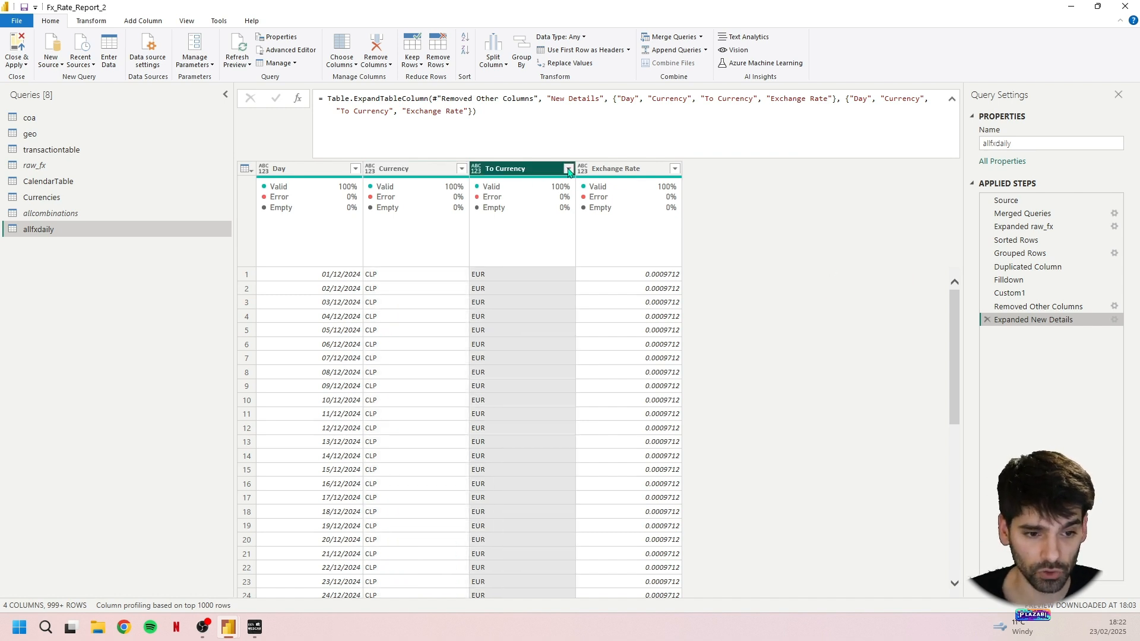
click(380, 308)
click(385, 324)
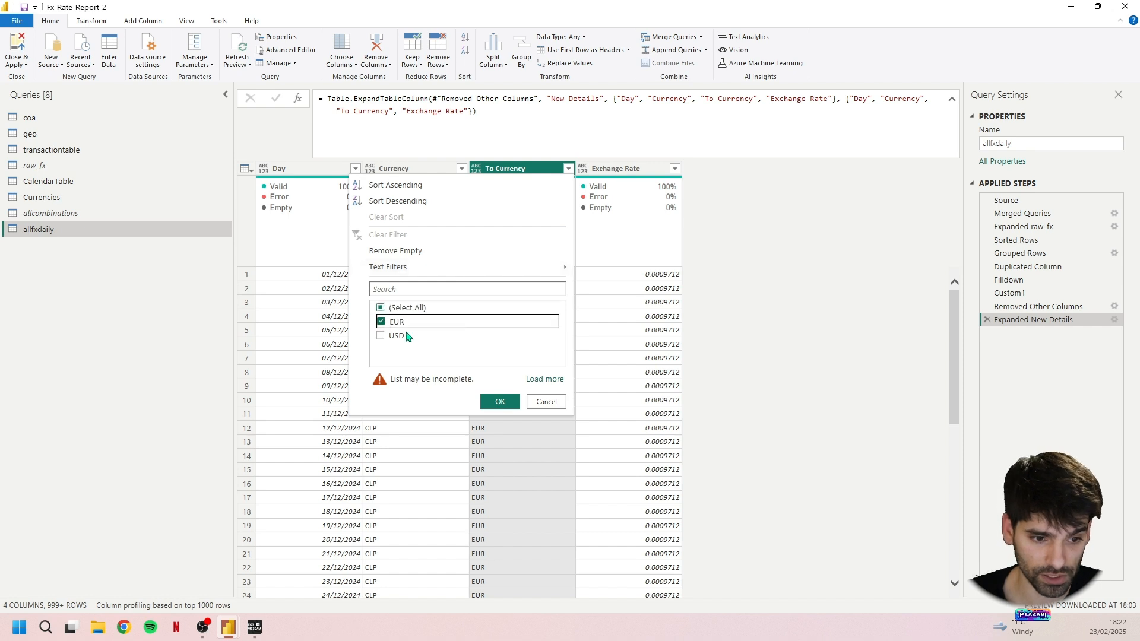
click(500, 402)
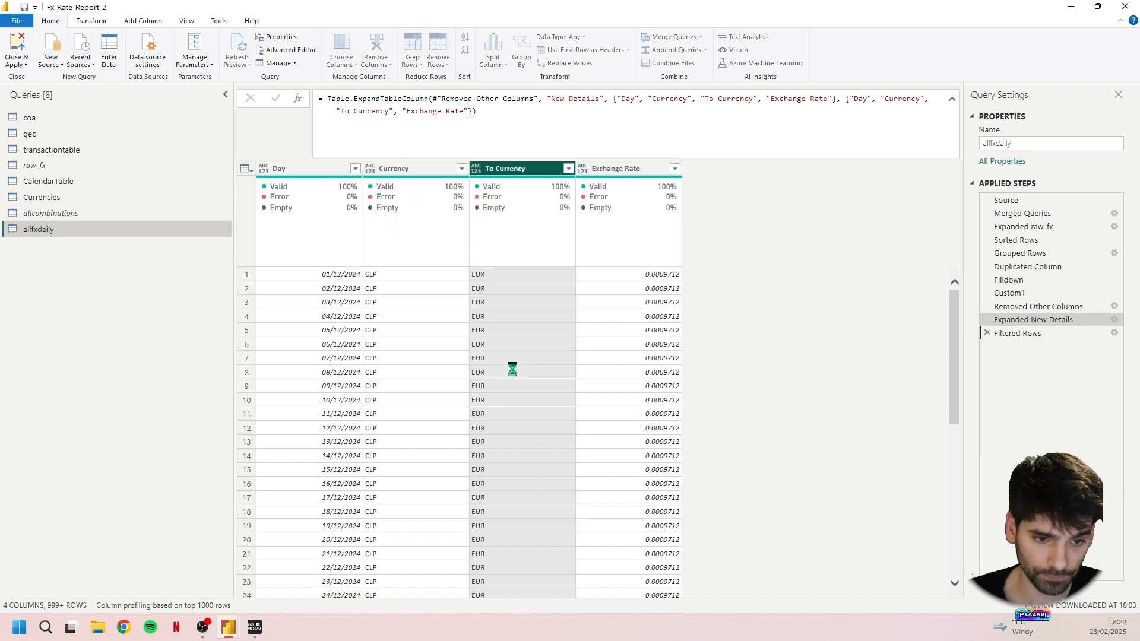
Step: Rename the step that filters To Currency to EUR as to_eur
right_click(1032, 335)
click(1060, 353)
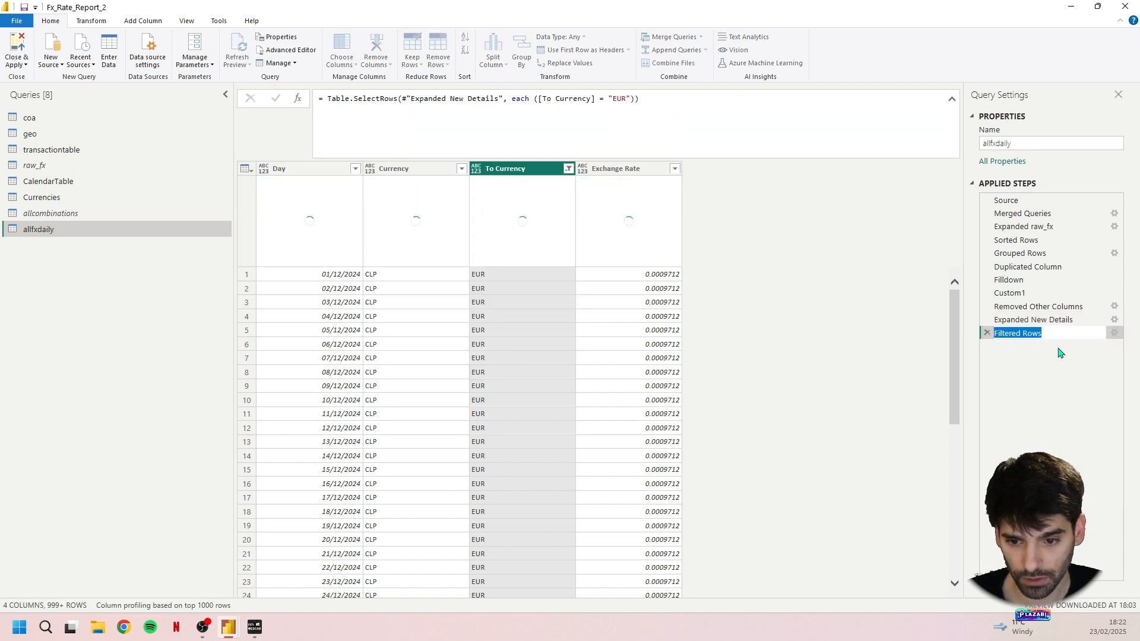
text(eur)
key(BackSpace)
key(BackSpace)
key(BackSpace)
text(to_eur)
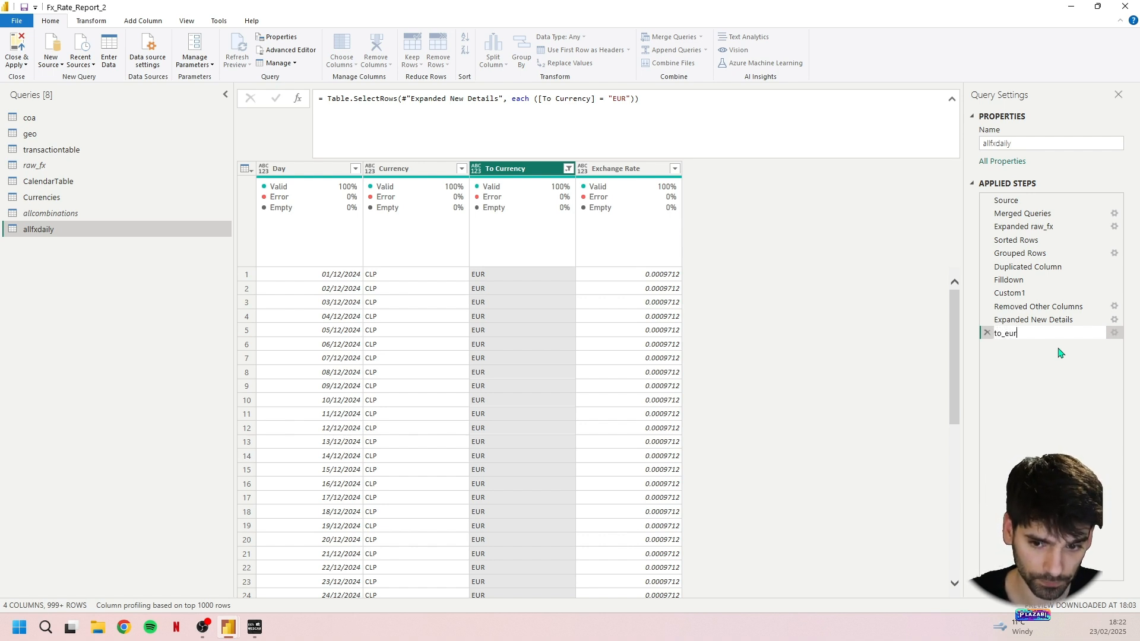
key(Return)
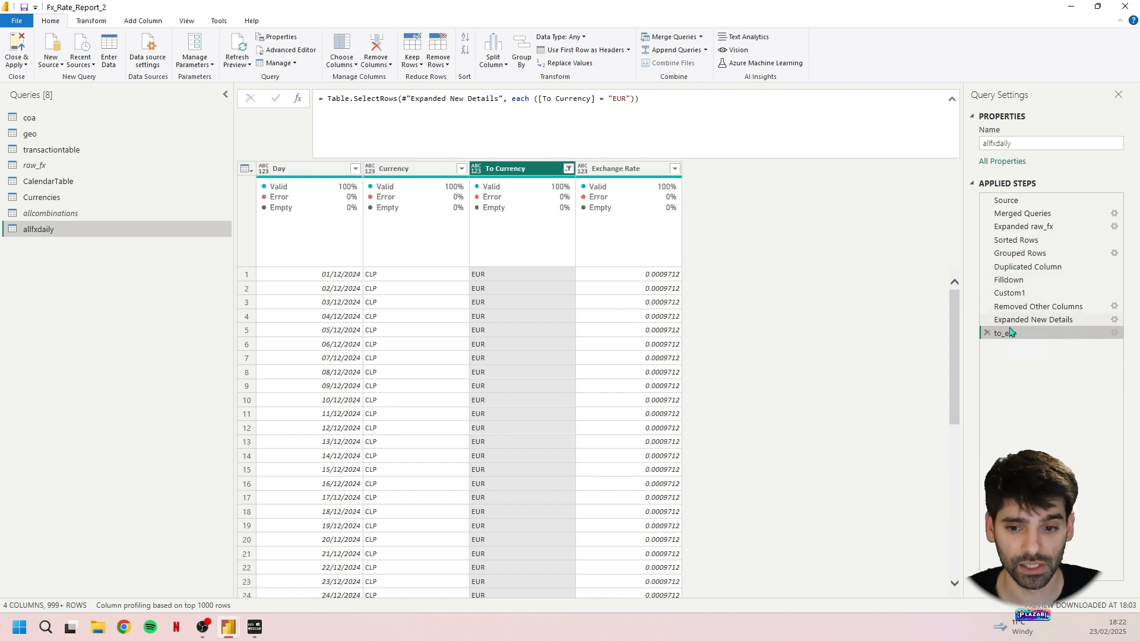
Step: Add a custom step after to_eur that references #"Expanded New Details"
click(298, 99)
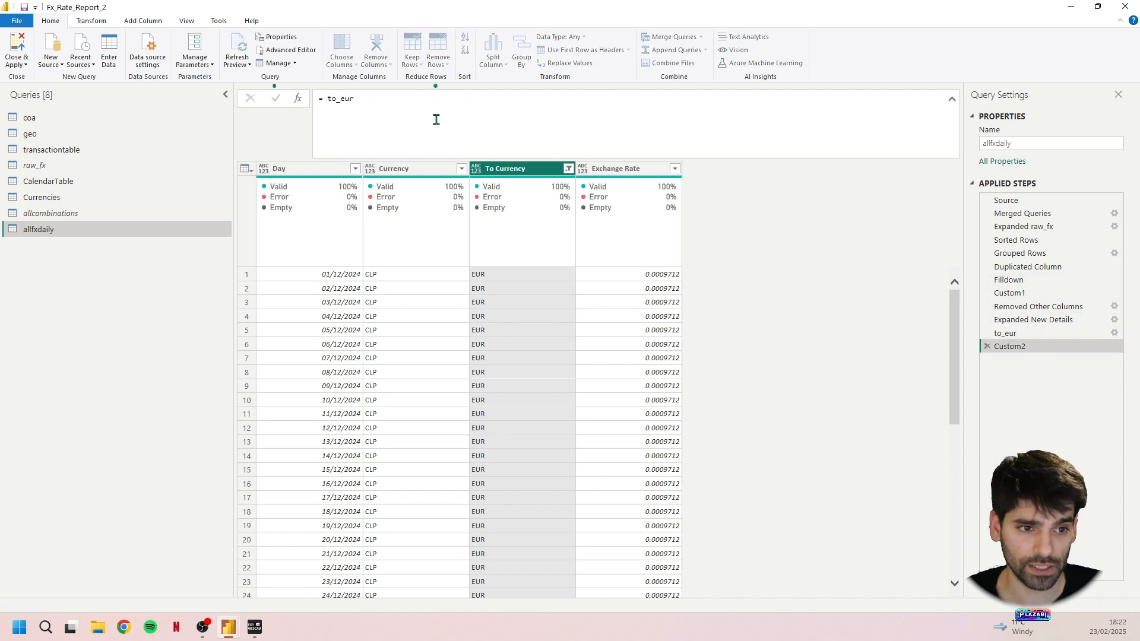
double_click(347, 100)
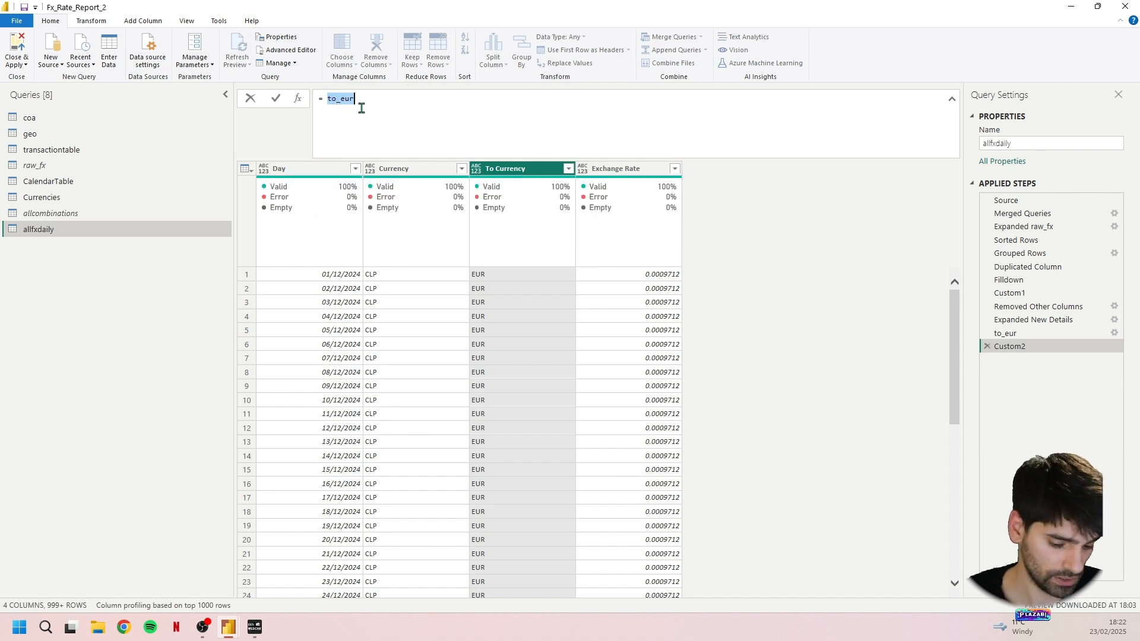
text(#"exp)
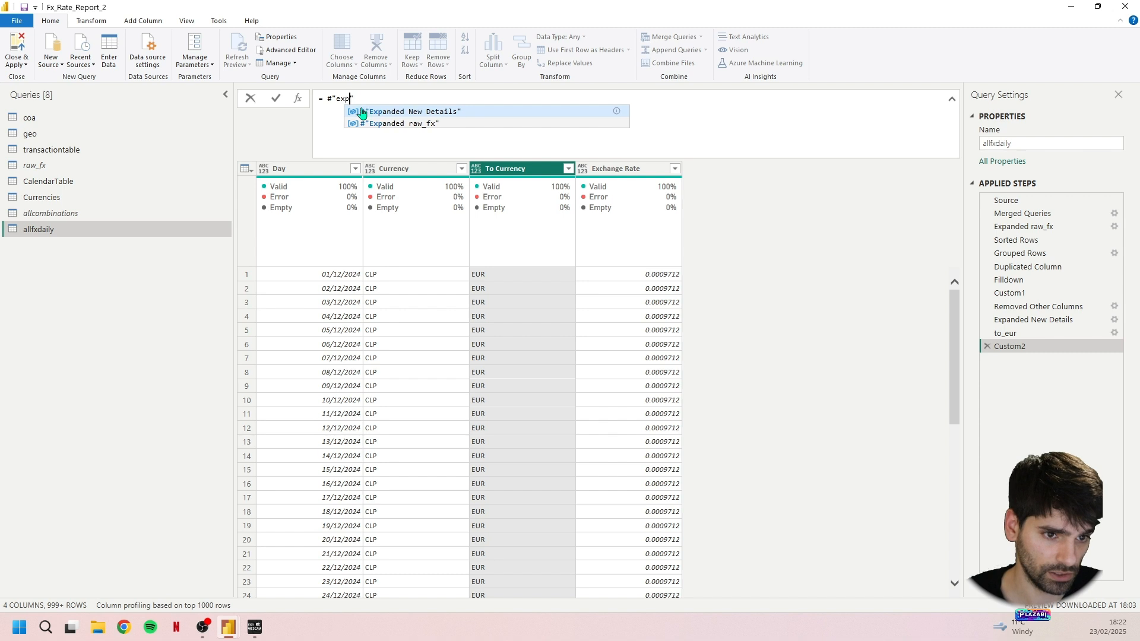
click(362, 112)
key(Return)
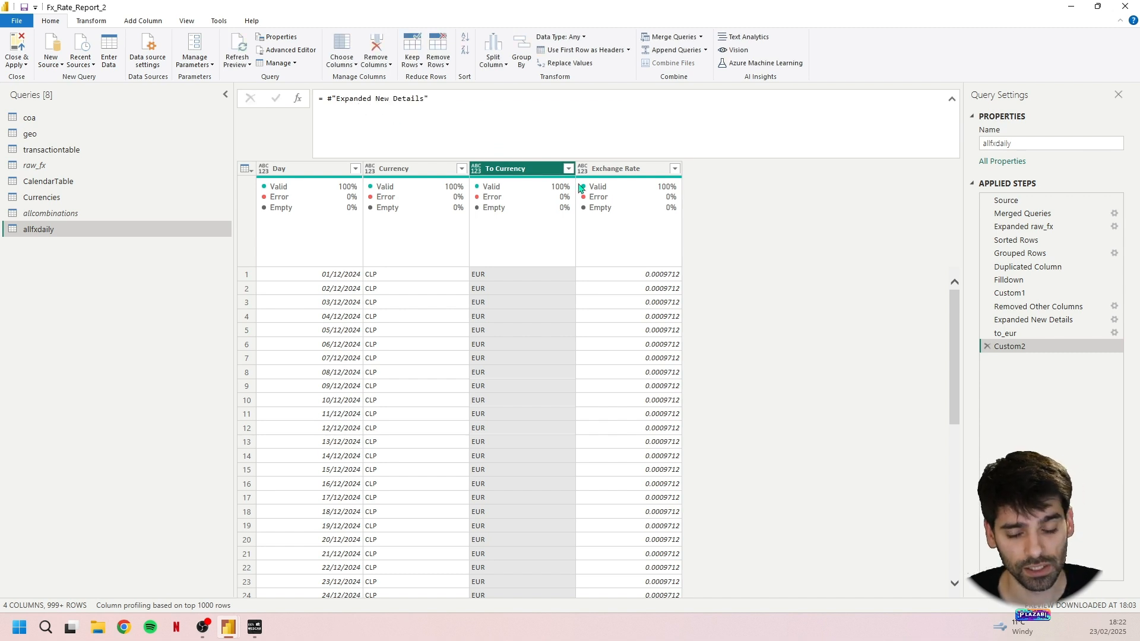
Step: Wrap the #"Expanded New Details" reference in Table.SelectRows with the condition each [To Currency]<>"EUR"
click(330, 101)
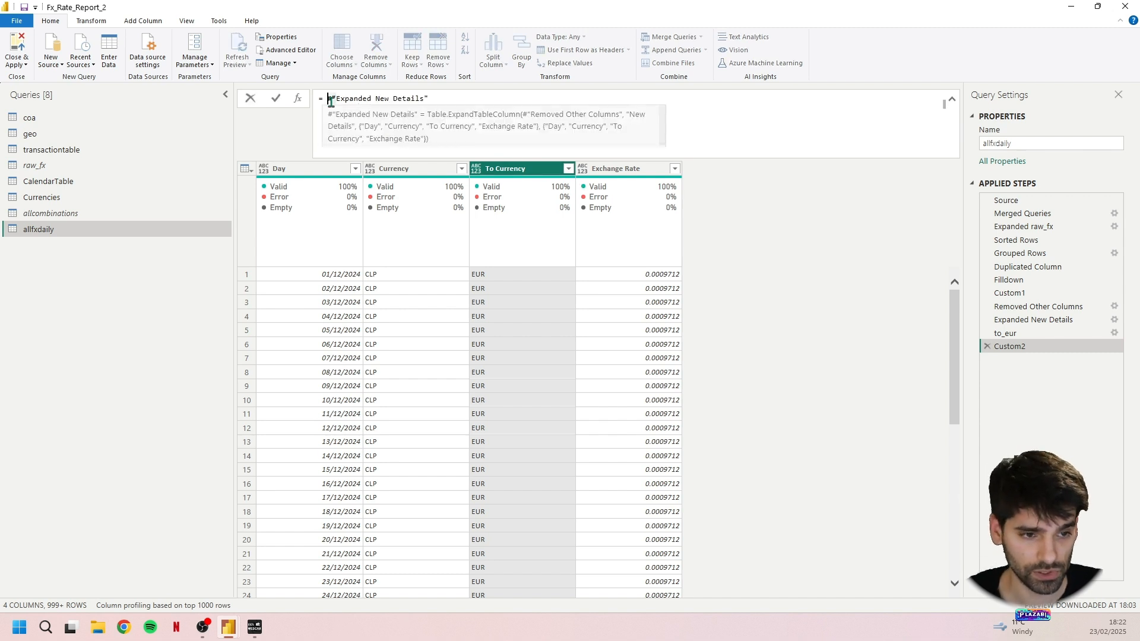
text(t)
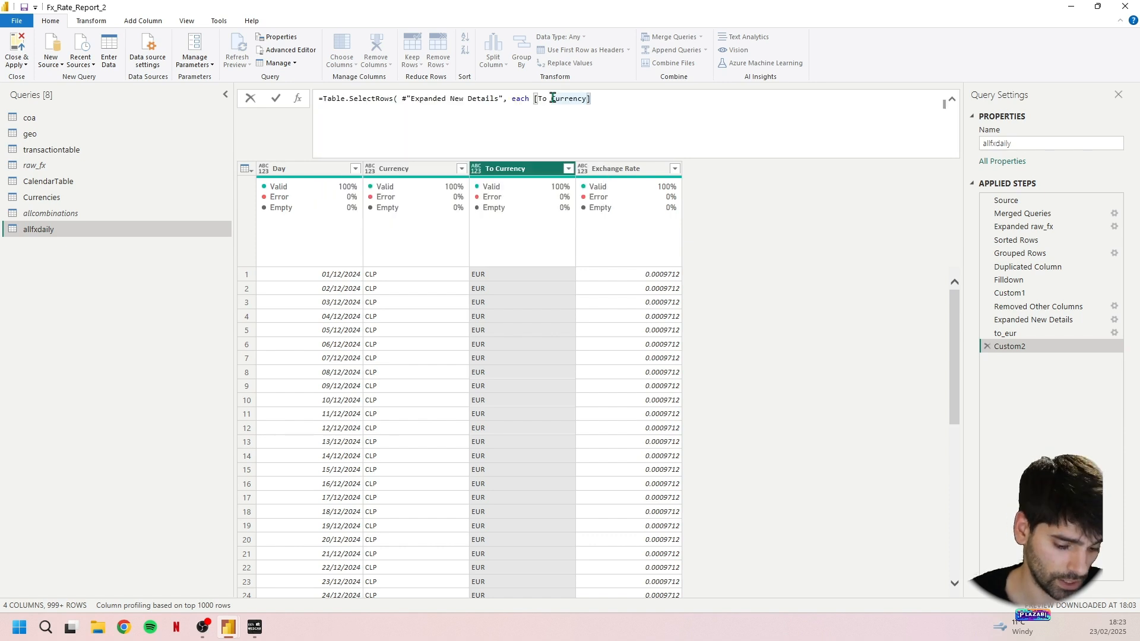
text(=")
key(BackSpace)
key(BackSpace)
key(BackSpace)
text(<>"EUR)
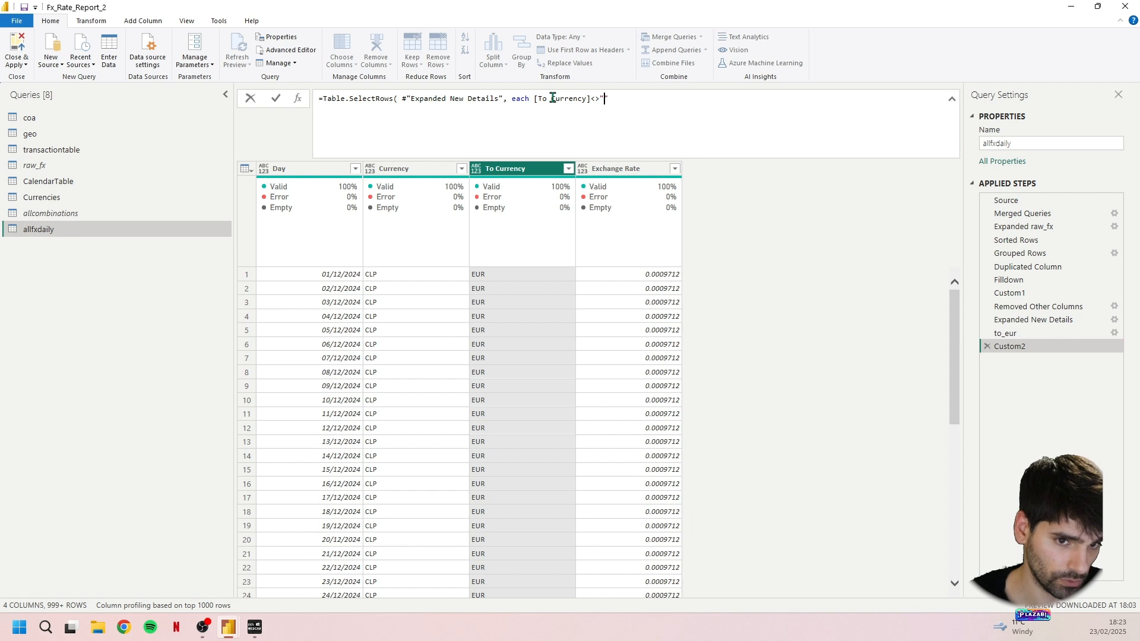
text())
key(Return)
Step: Rename the step that excludes EUR target rows as without_eur
text(W)
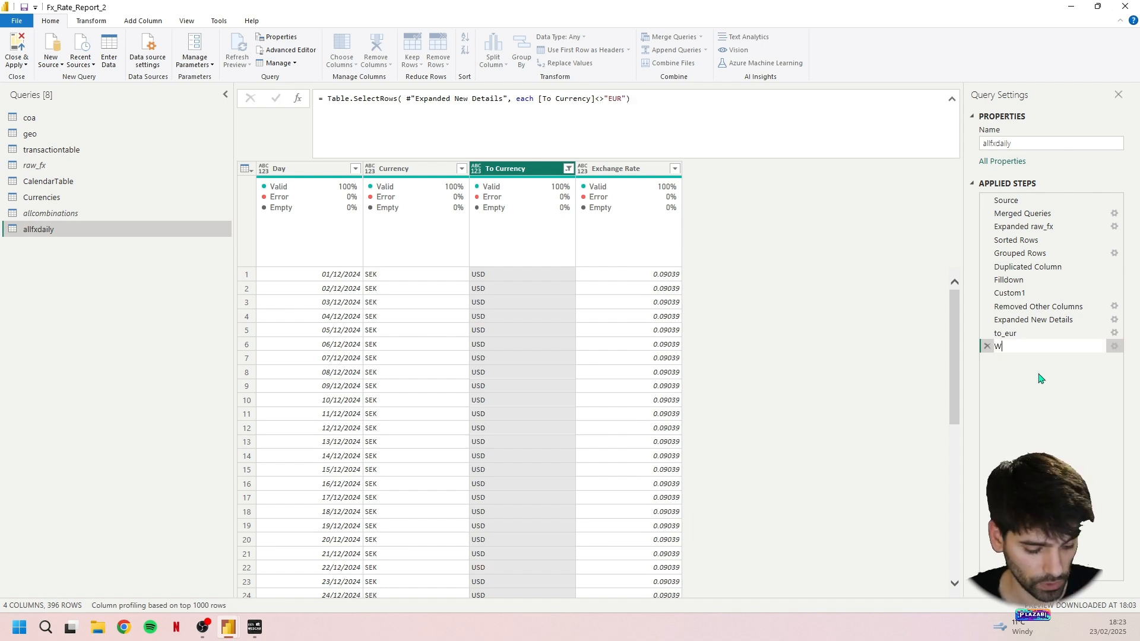
text(TI)
key(BackSpace)
key(BackSpace)
key(BackSpace)
text(witho)
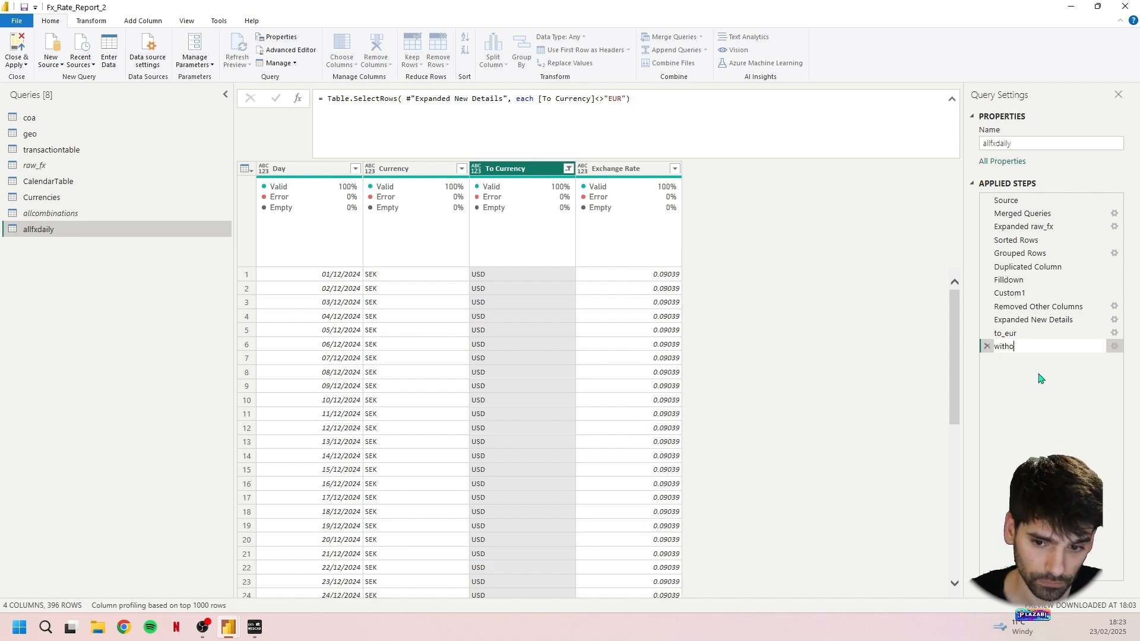
text(ut_eur)
key(Return)
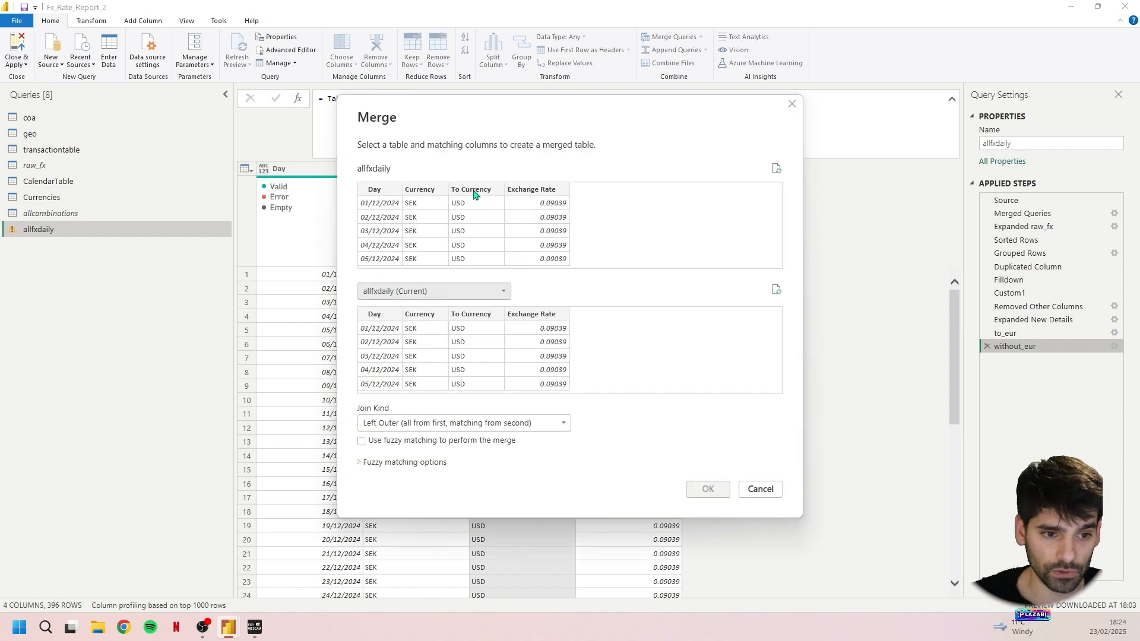
Step: Merge allfxdaily with itself using a left outer join, matching To Currency in the first table to Currency in the second
click(473, 190)
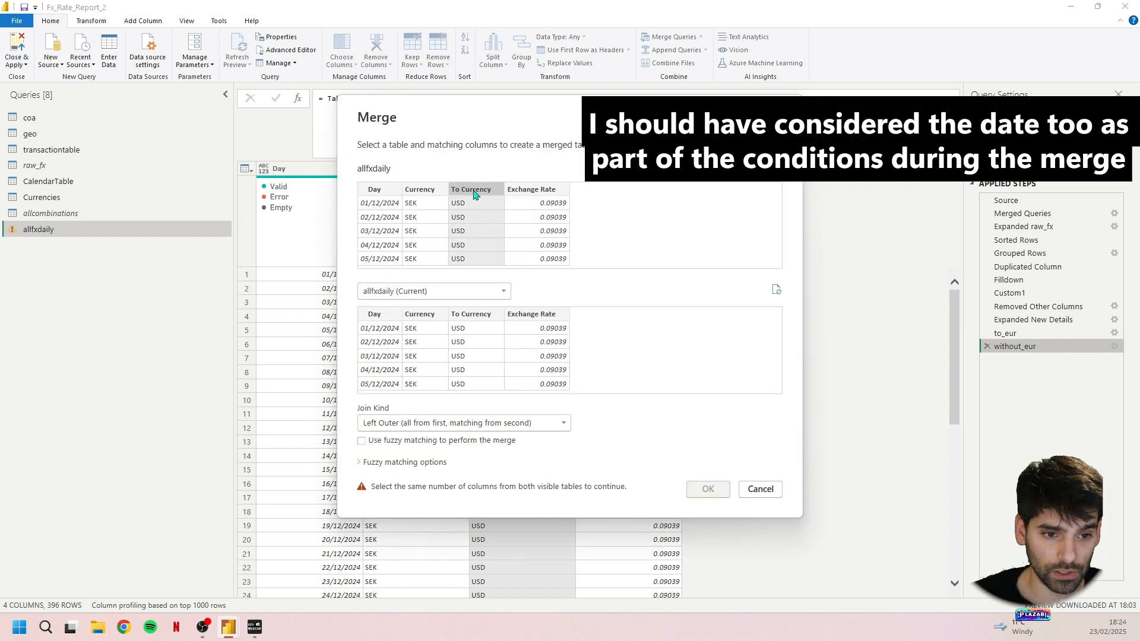
click(433, 316)
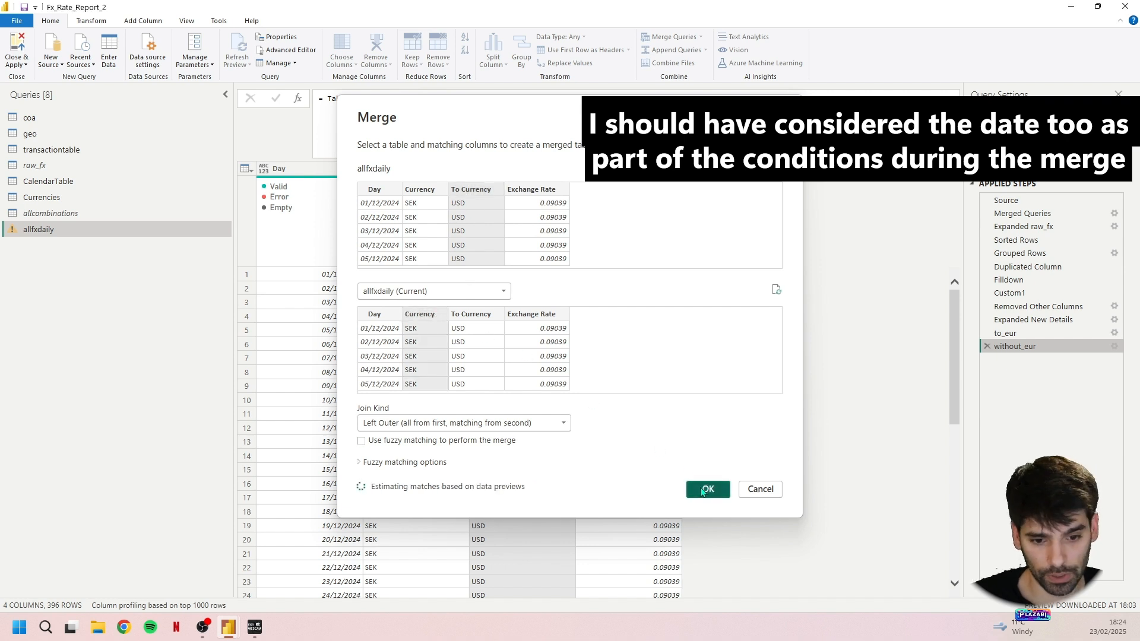
click(706, 488)
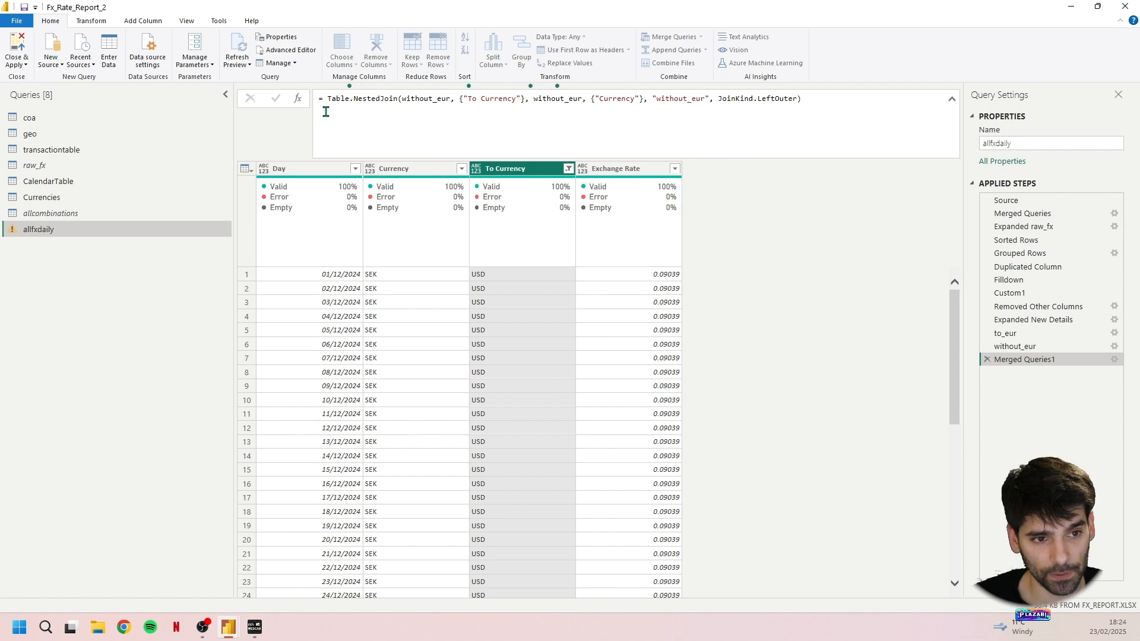
Step: Replace the second without_eur table reference in the merge step's Table.NestedJoin formula with to_eur
drag(328, 101, 754, 103)
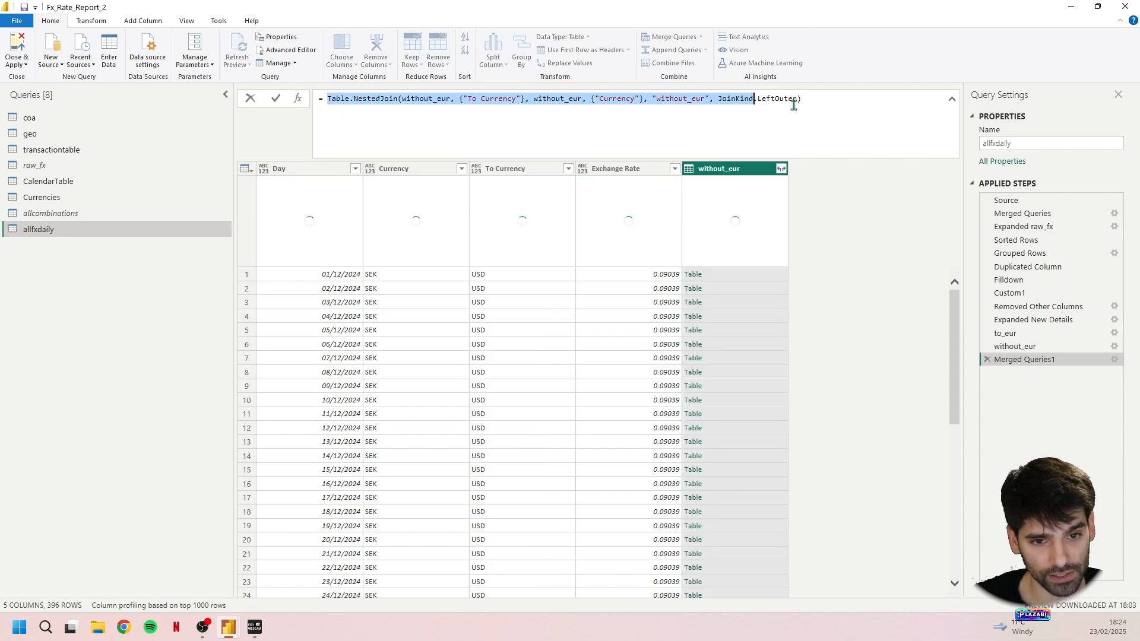
click(830, 95)
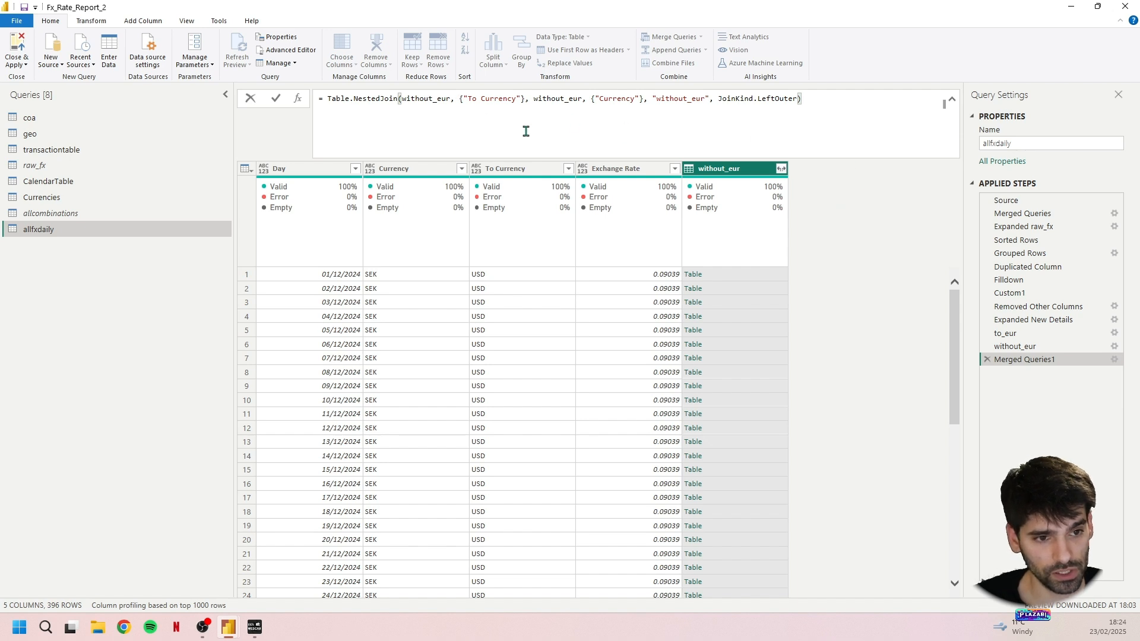
double_click(432, 98)
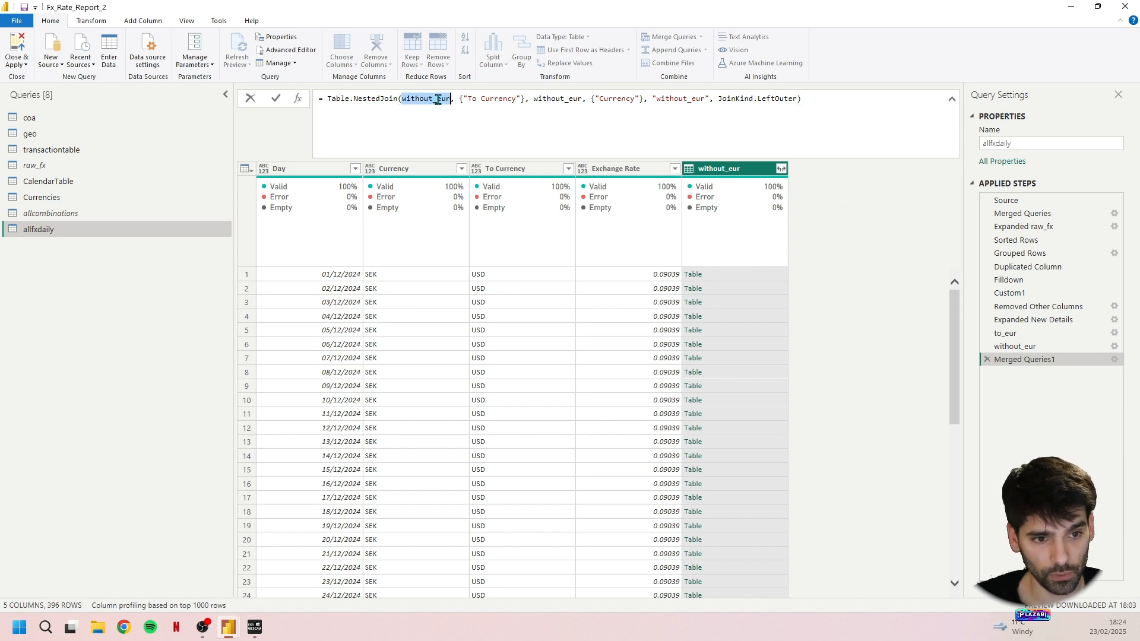
double_click(555, 100)
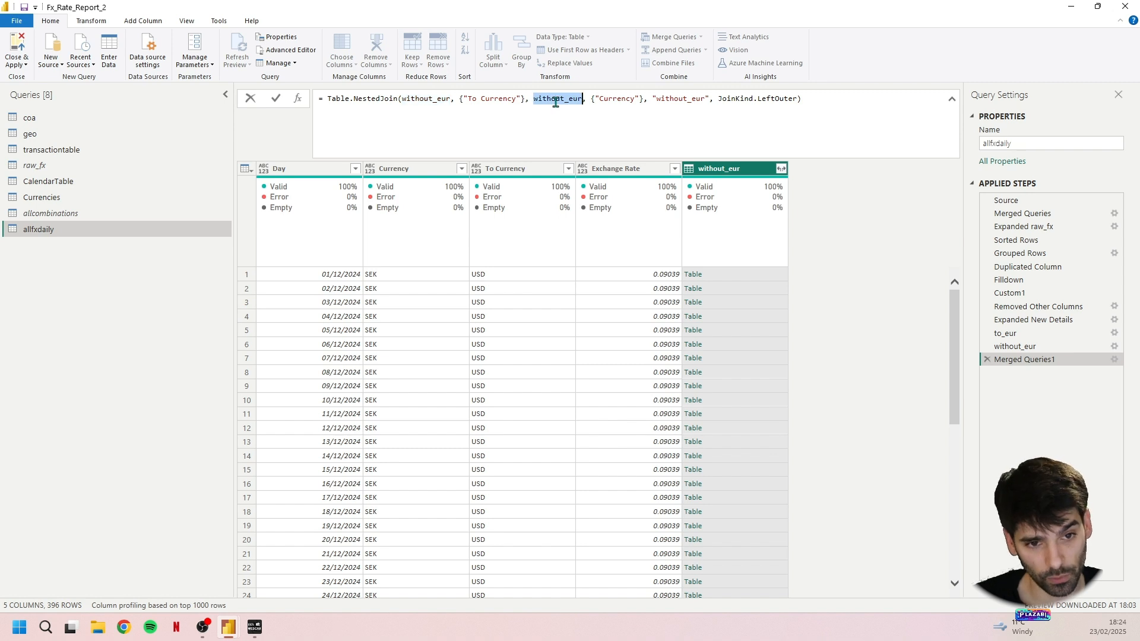
mouse_move(556, 104)
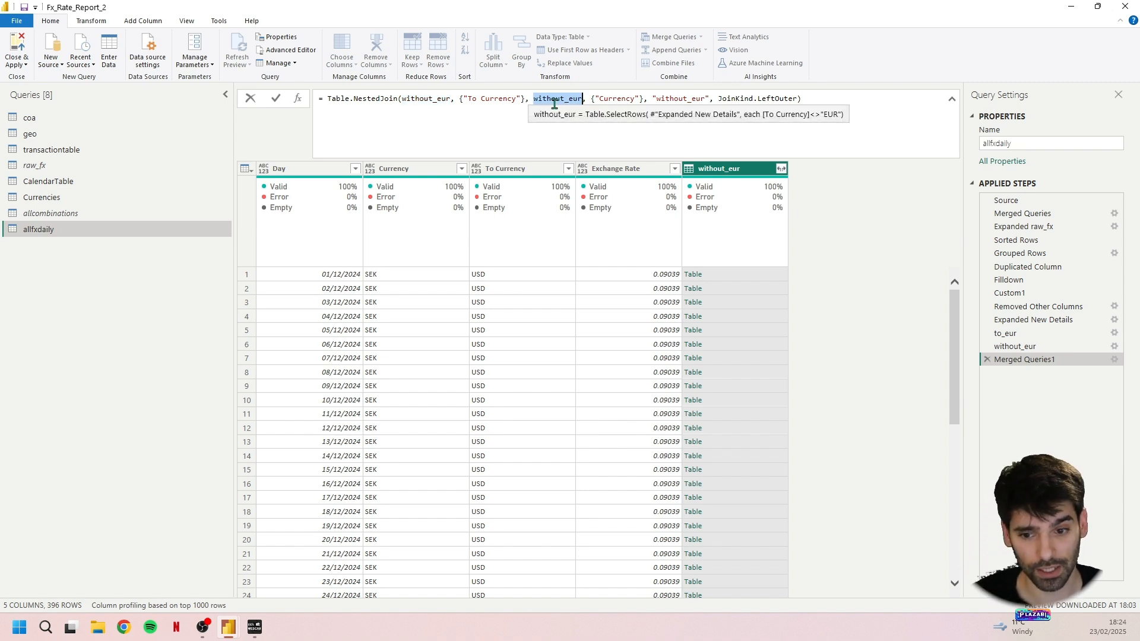
text(to_)
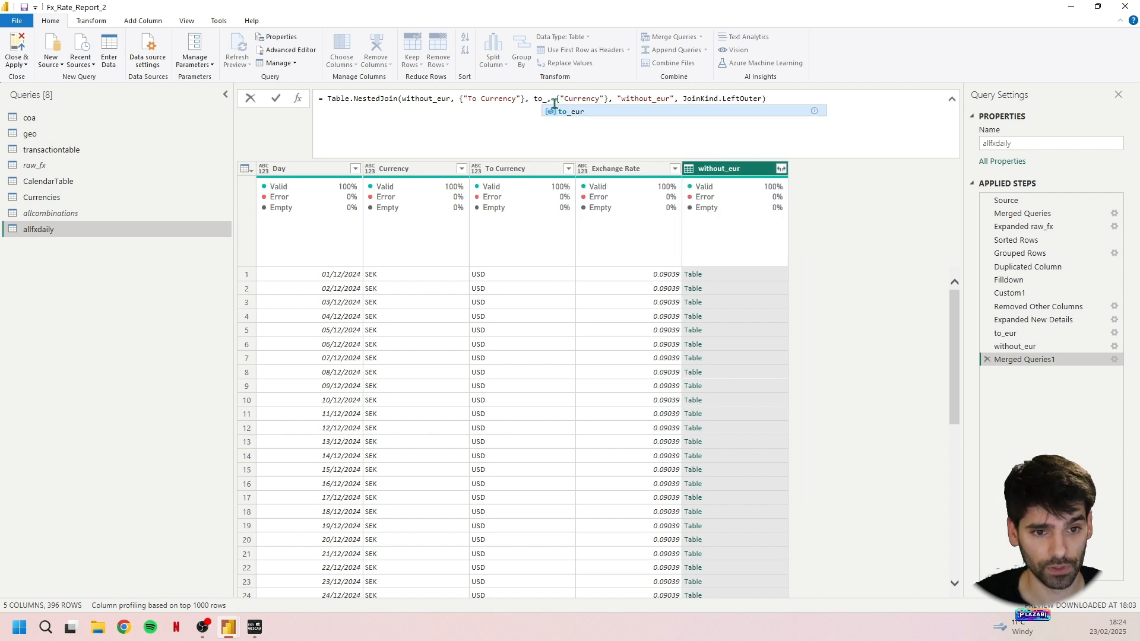
click(614, 115)
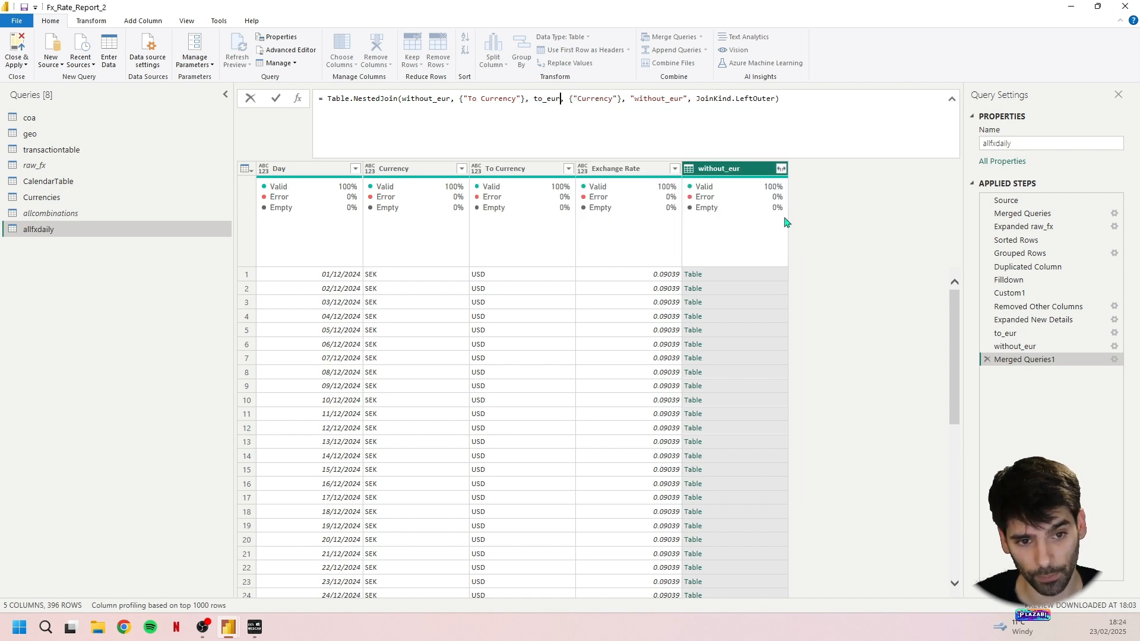
key(Return)
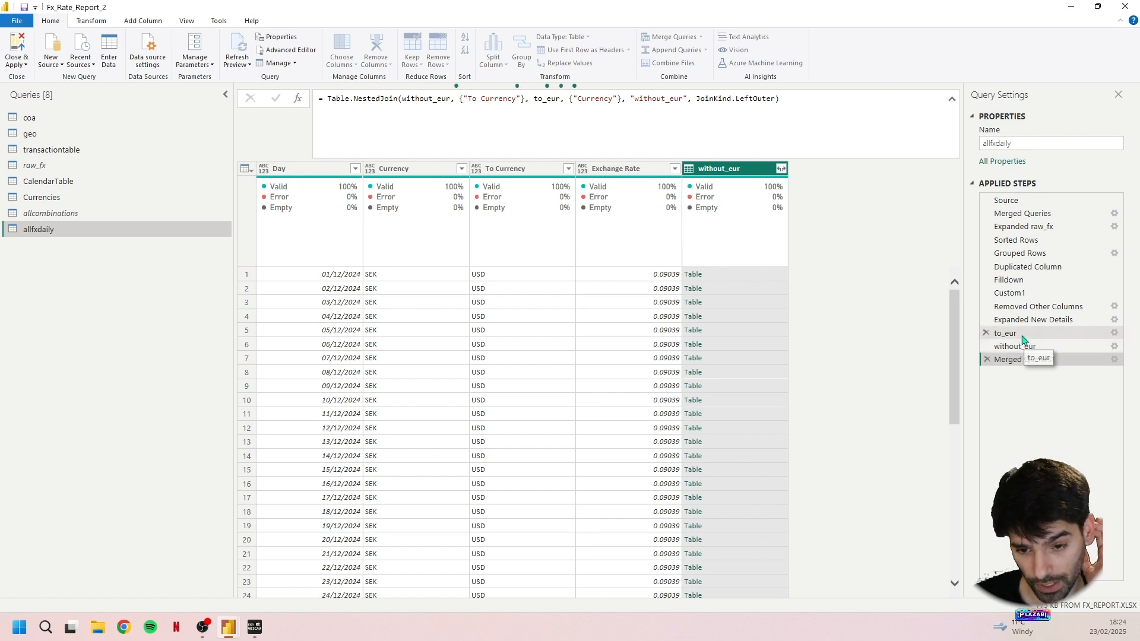
Step: Expand only To Currency and Exchange Rate from the merged without_eur column, without the original column name as prefix
click(782, 168)
click(587, 223)
click(587, 263)
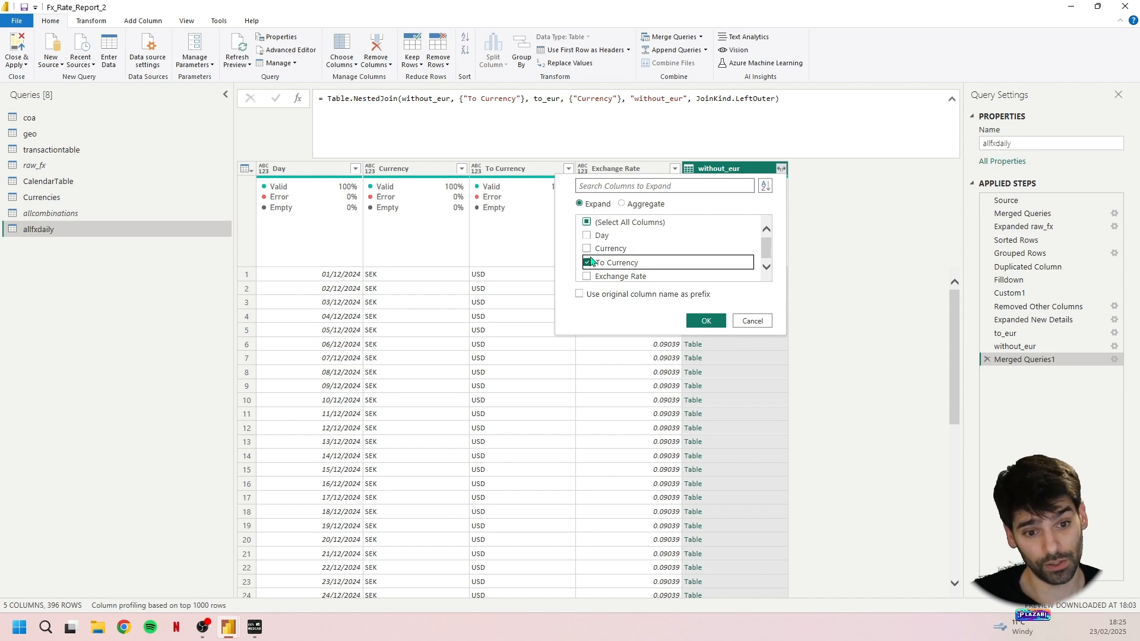
click(587, 276)
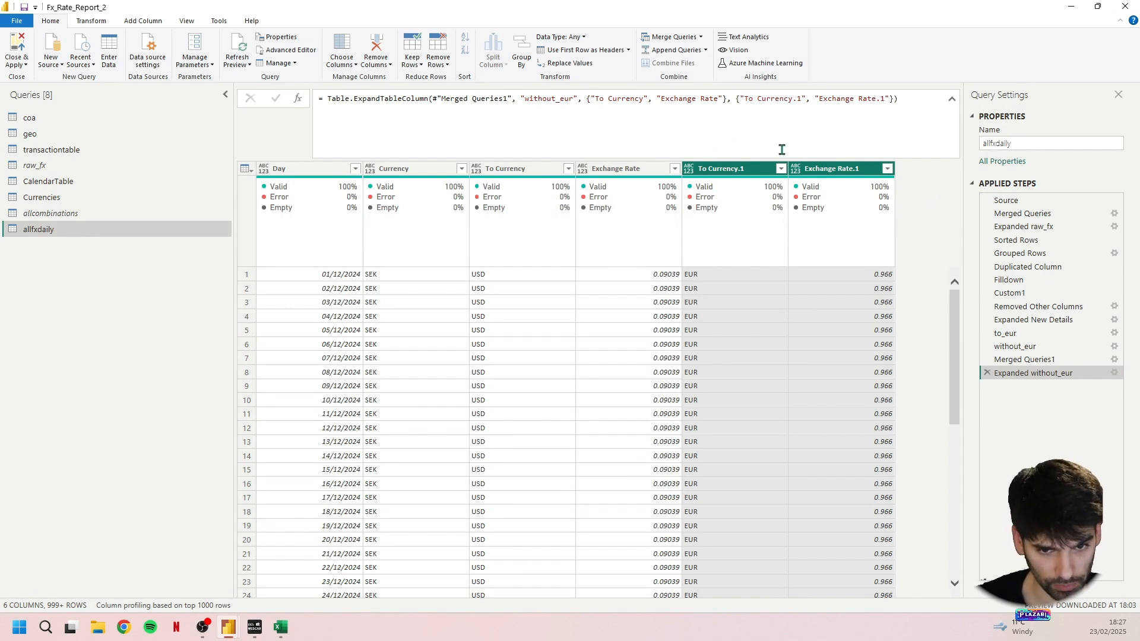
Step: Add a custom column with the default name Custom and the formula [Exchange Rate]*[Exchange Rate.1]
mouse_move(823, 182)
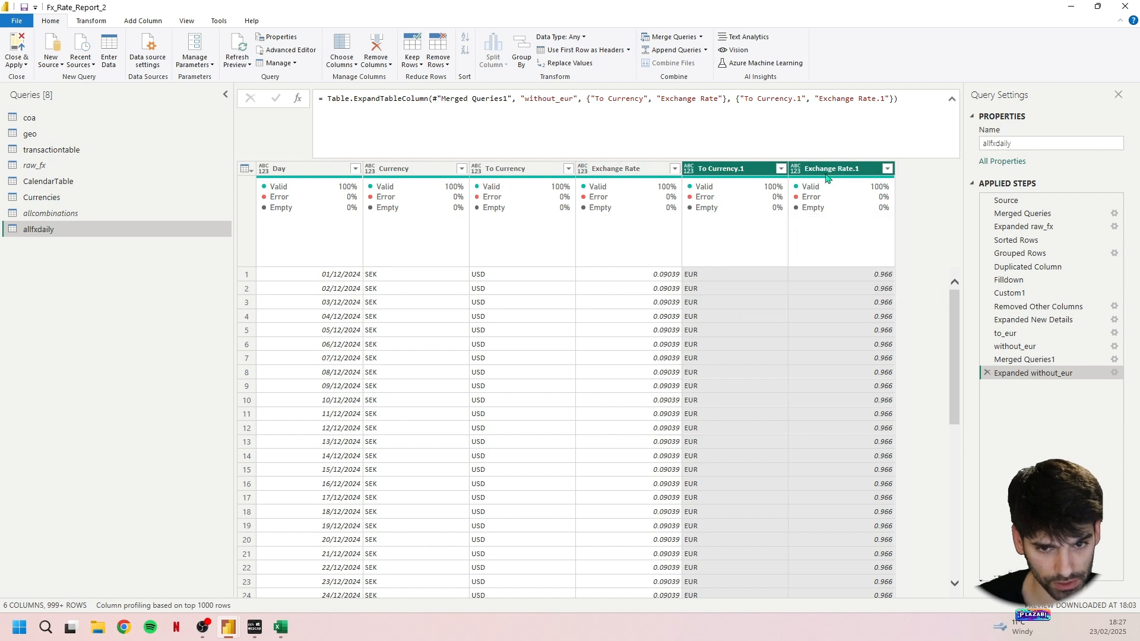
click(142, 20)
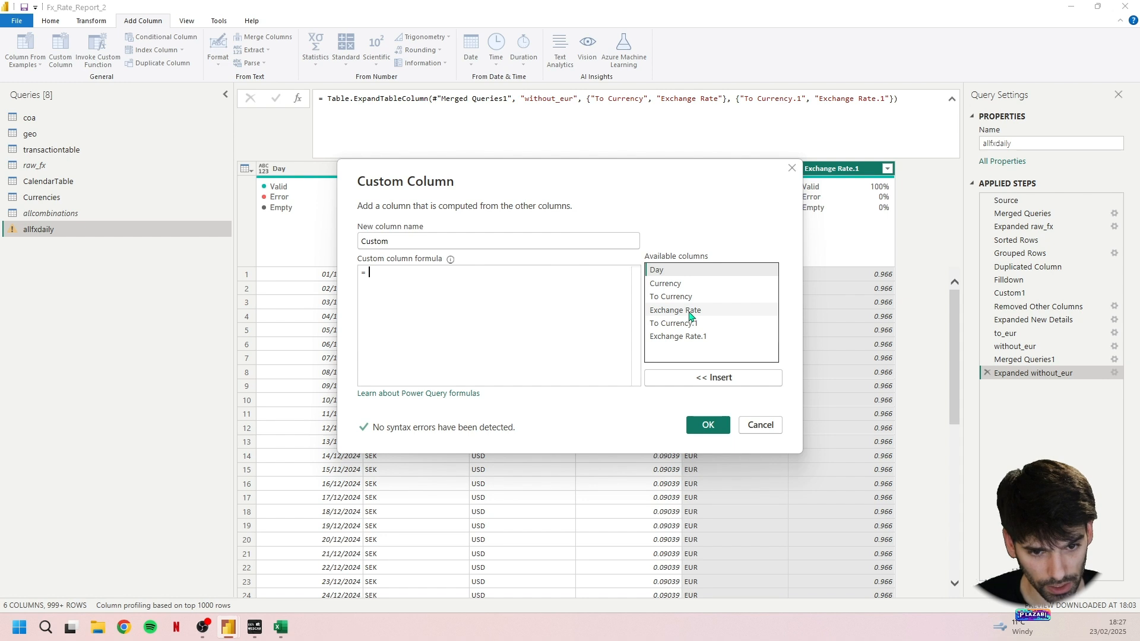
double_click(690, 312)
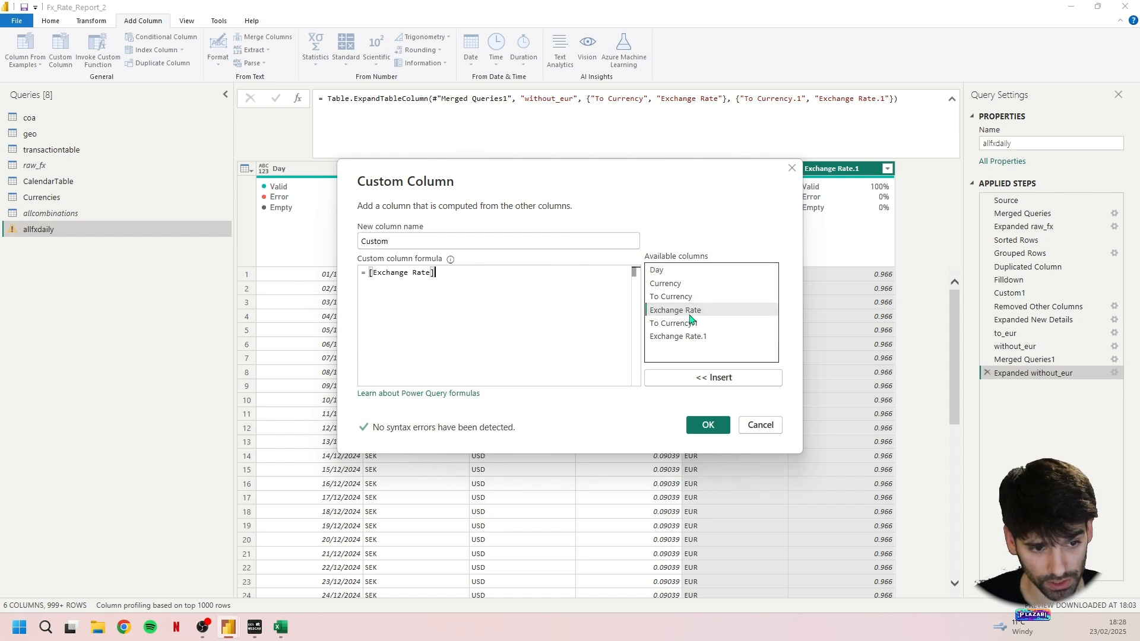
text(*)
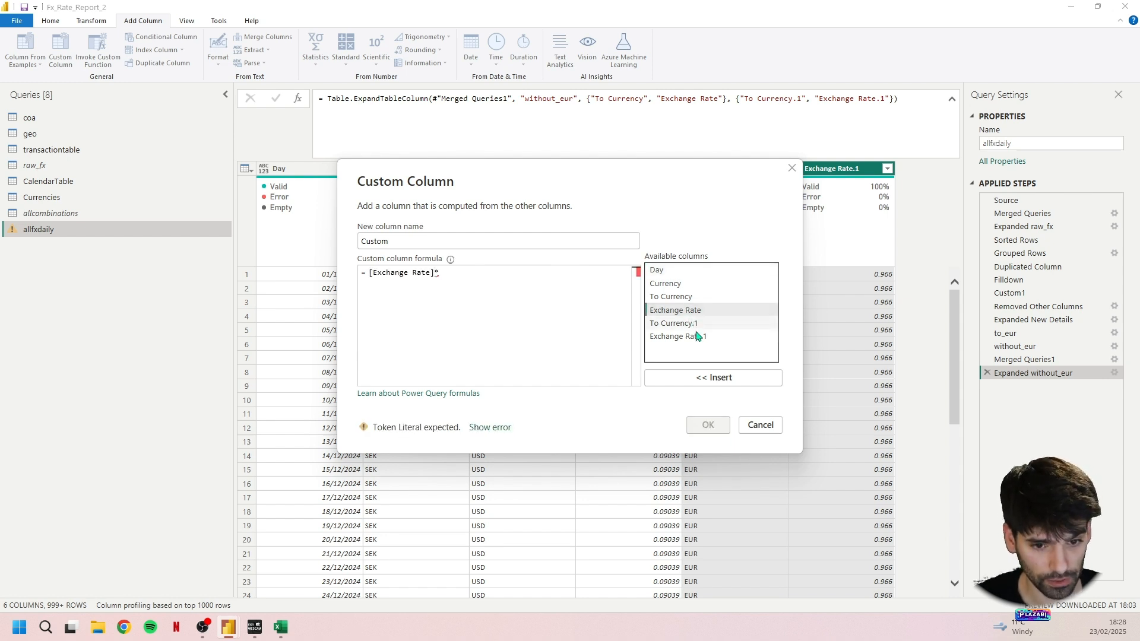
double_click(696, 336)
click(726, 425)
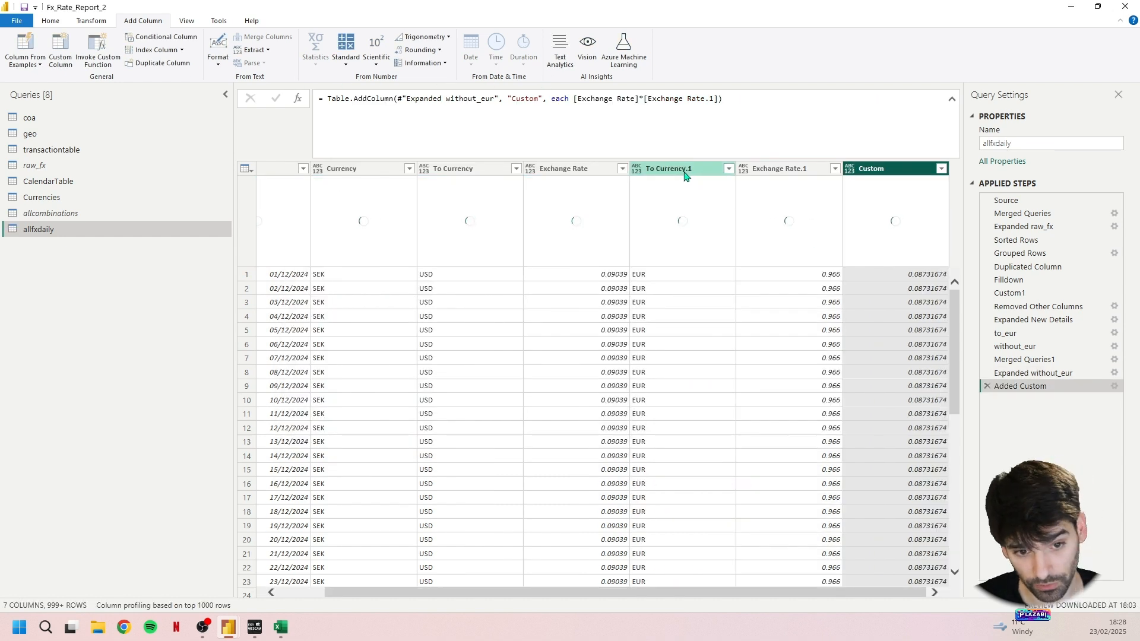
Step: Remove the To Currency, Exchange Rate and Exchange Rate.1 columns
click(483, 168)
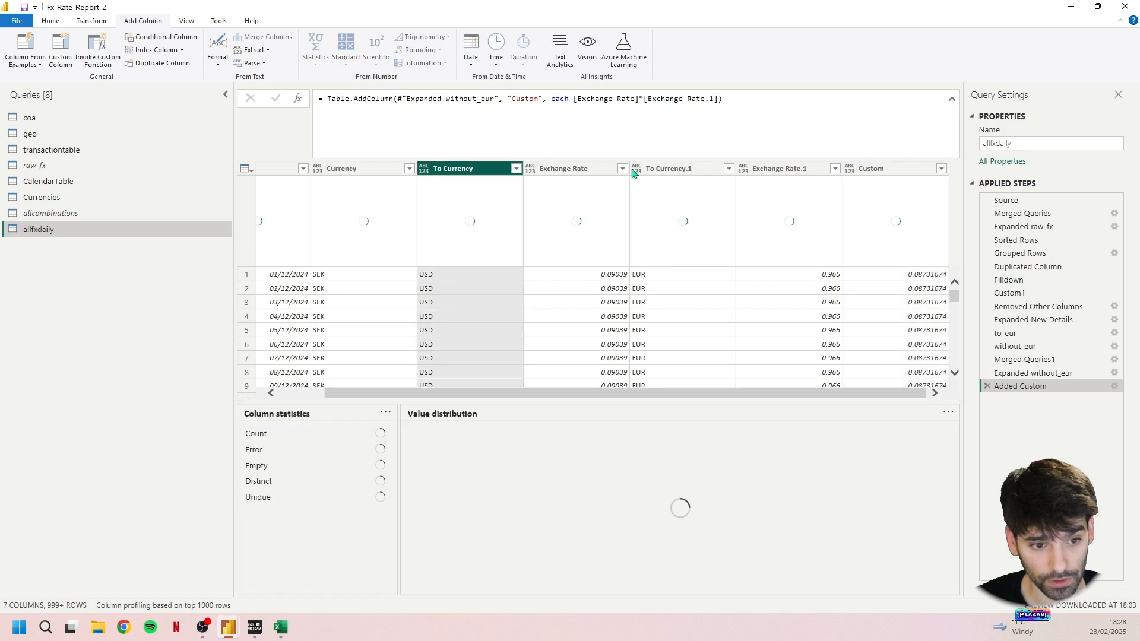
ctrl+click(589, 170)
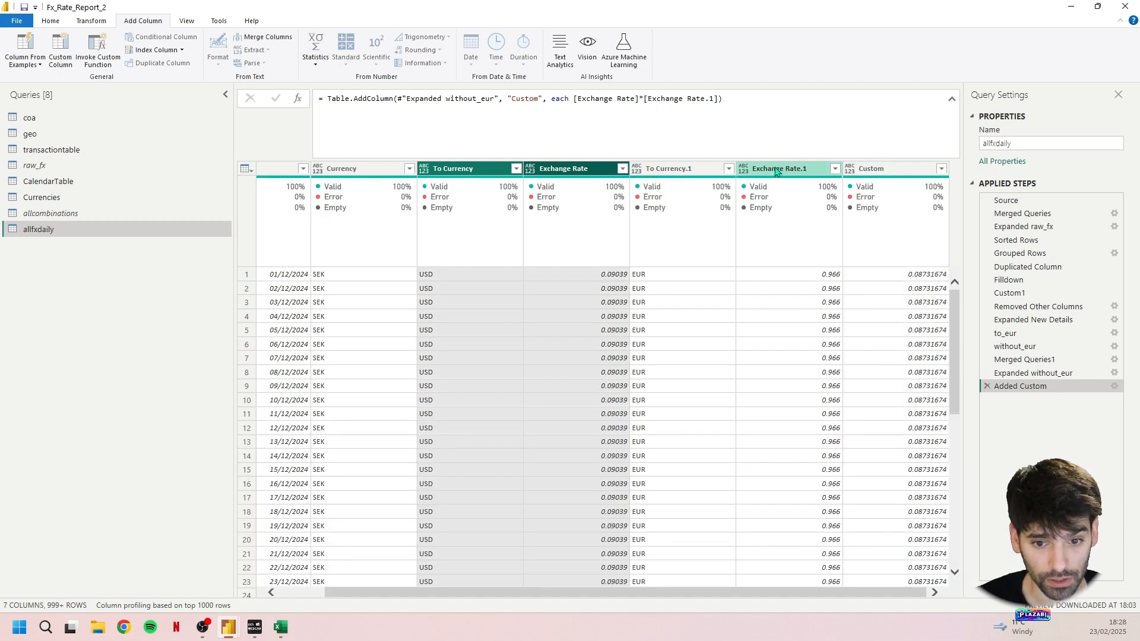
ctrl+click(782, 168)
mouse_move(747, 199)
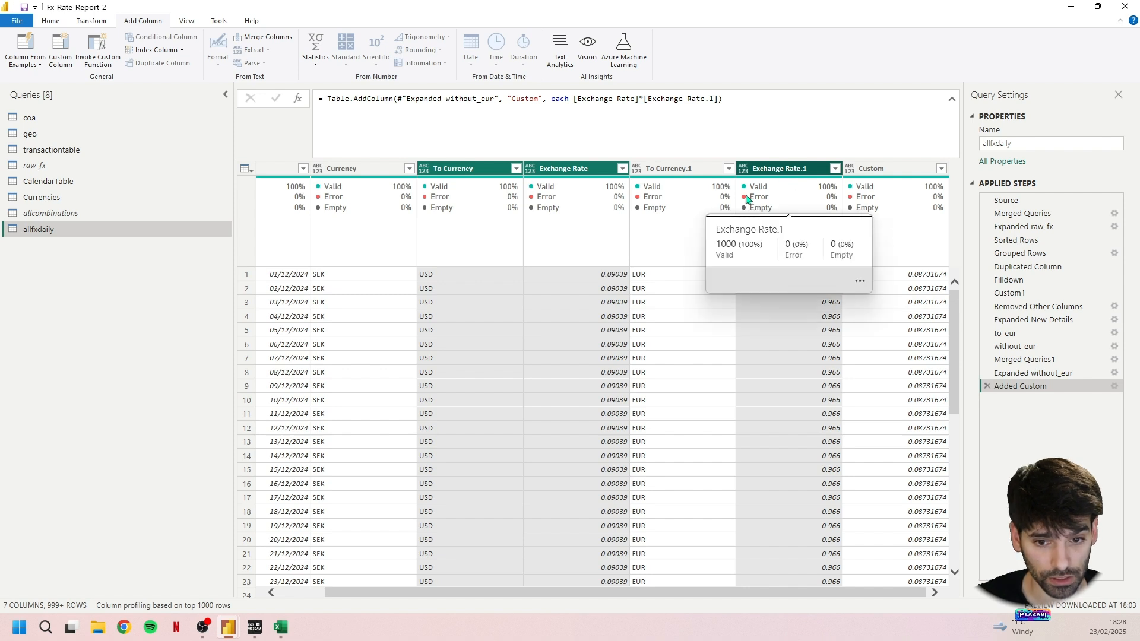
key(Delete)
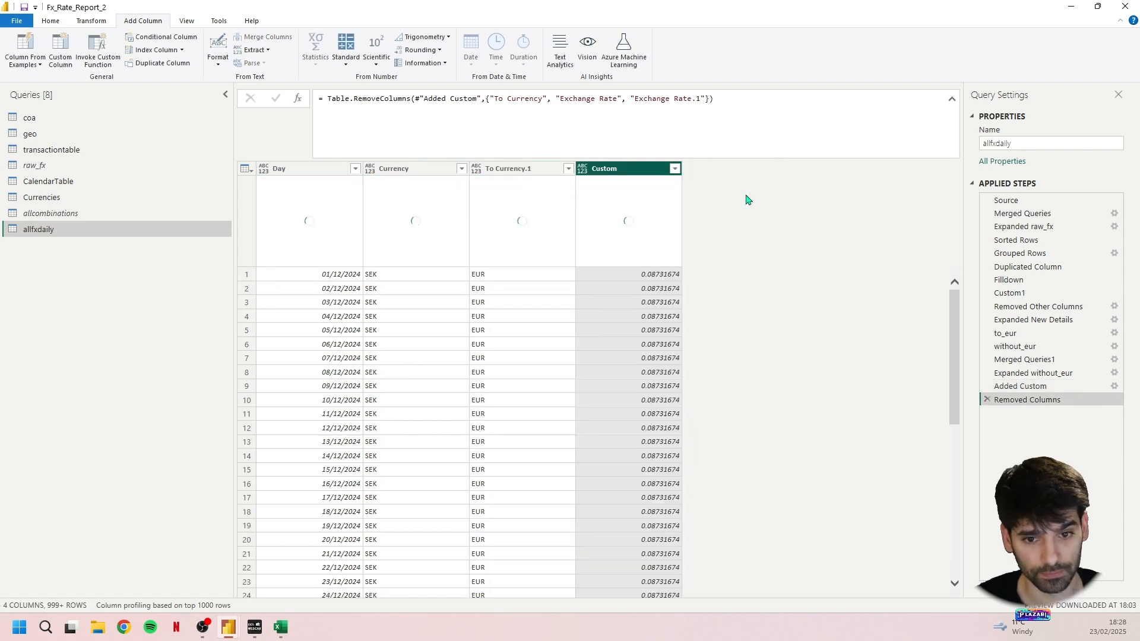
Step: Rename the To Currency.1 column as To Currency and the Custom column as Exhange Rate
double_click(538, 168)
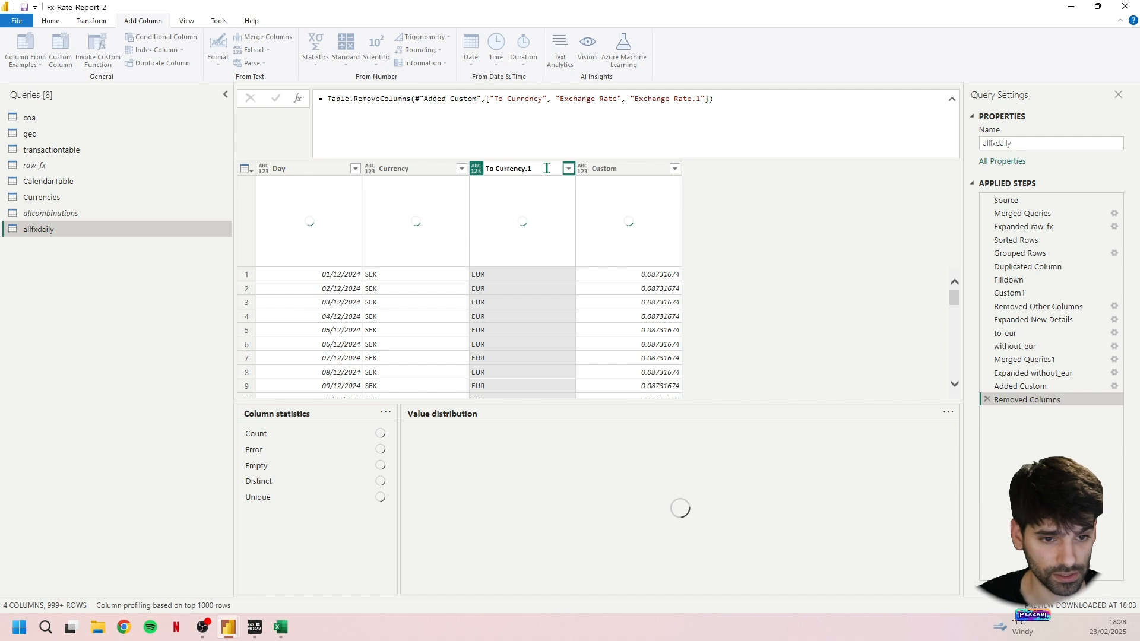
key(BackSpace)
key(BackSpace)
key(Return)
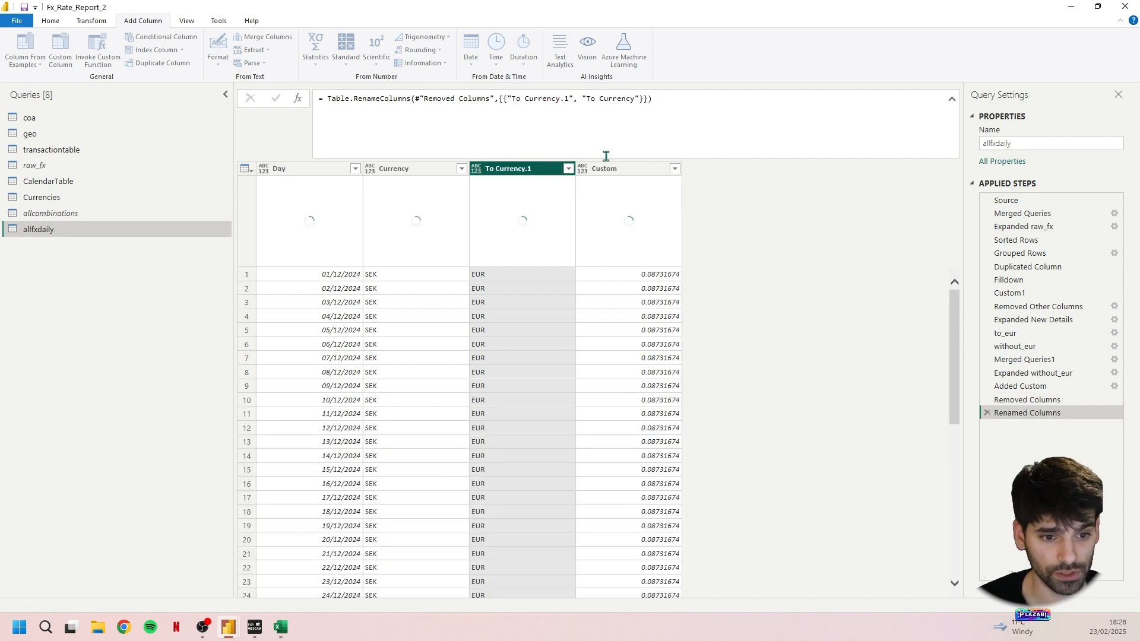
click(620, 168)
double_click(620, 168)
text(Exhange Rate)
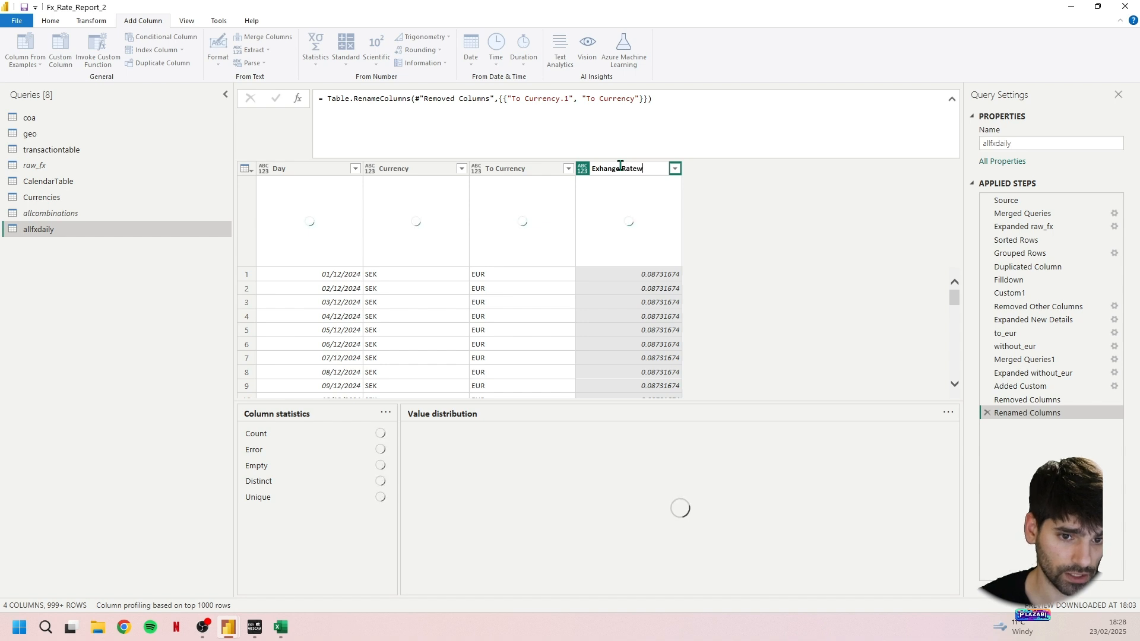
key(Return)
Step: Add a custom step that appends to_eur to the renamed table with Table.Combine({ #"Renamed Columns",to_eur})
scroll(855, 323, down, 9)
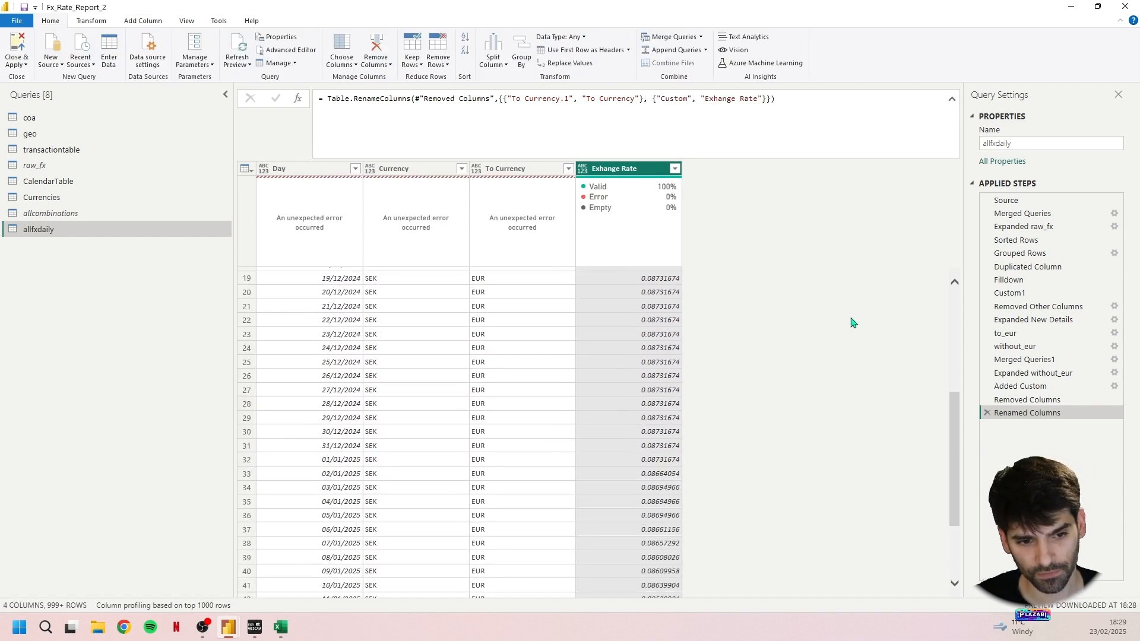
scroll(853, 323, up, 6)
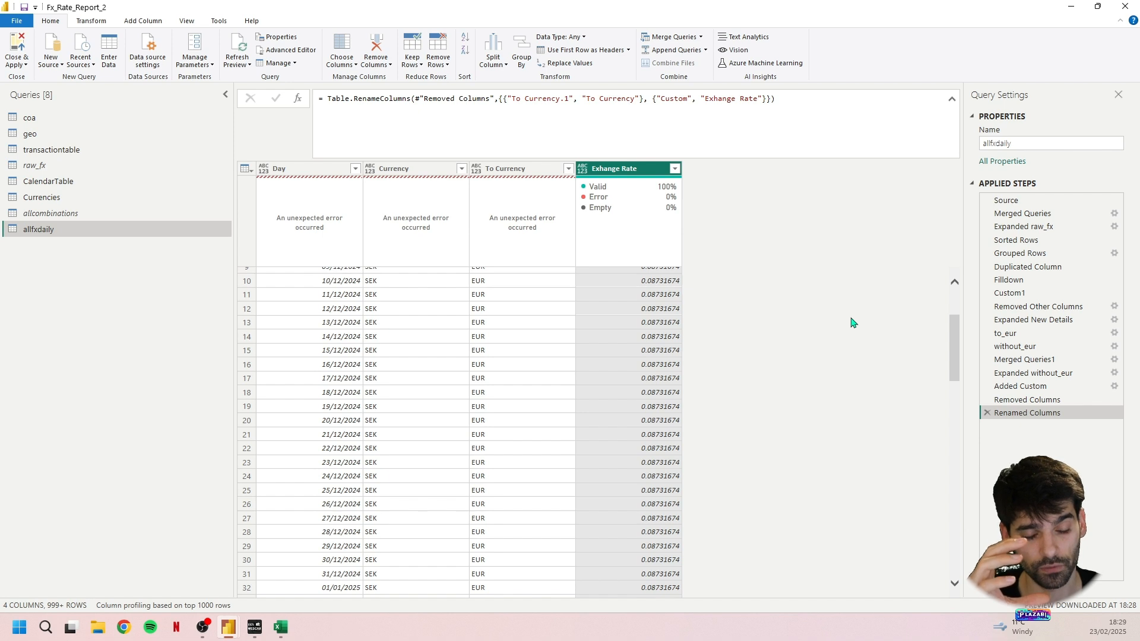
click(298, 98)
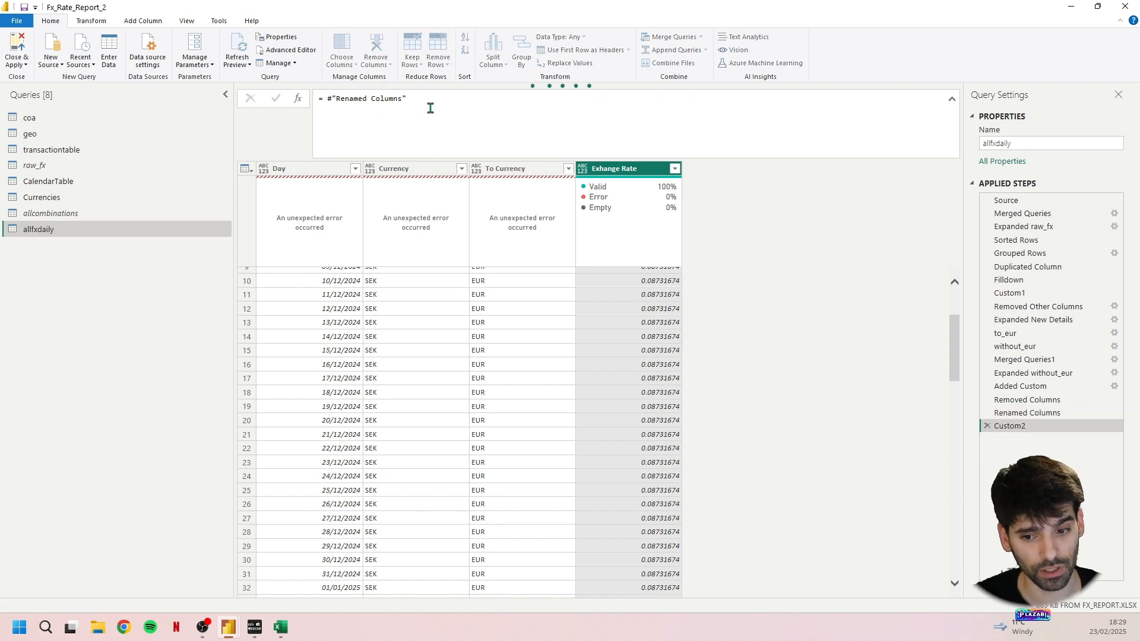
click(325, 100)
text(t)
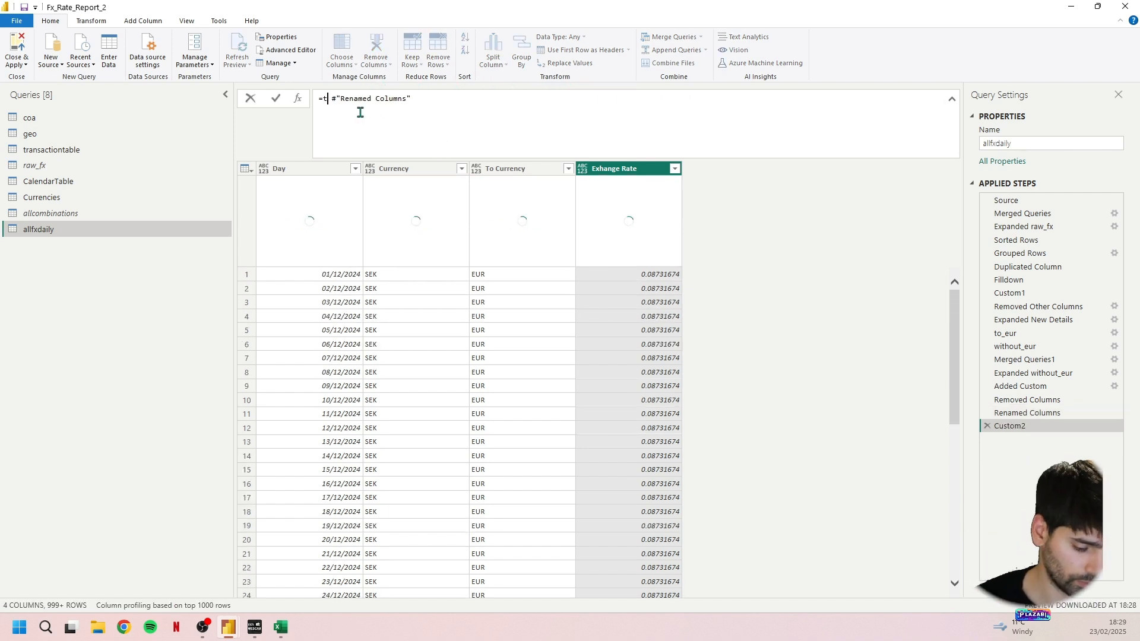
text(able.c)
text(_eur})
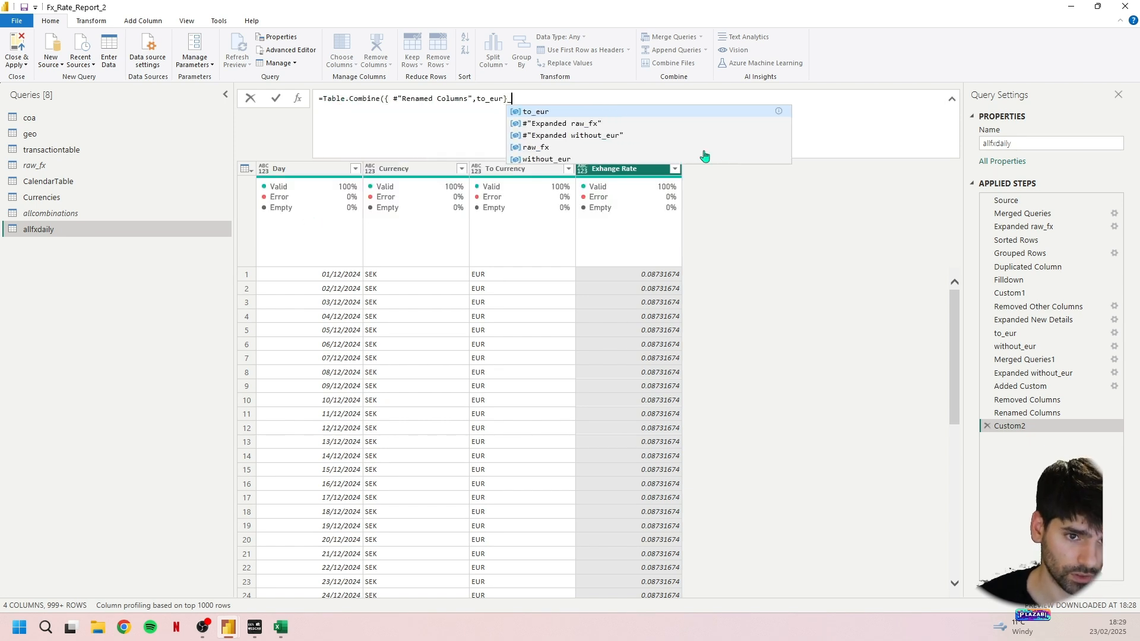
text())
key(Return)
Step: Rename the Renamed Columns step as not_to_eur_fix
click(1027, 412)
right_click(1028, 412)
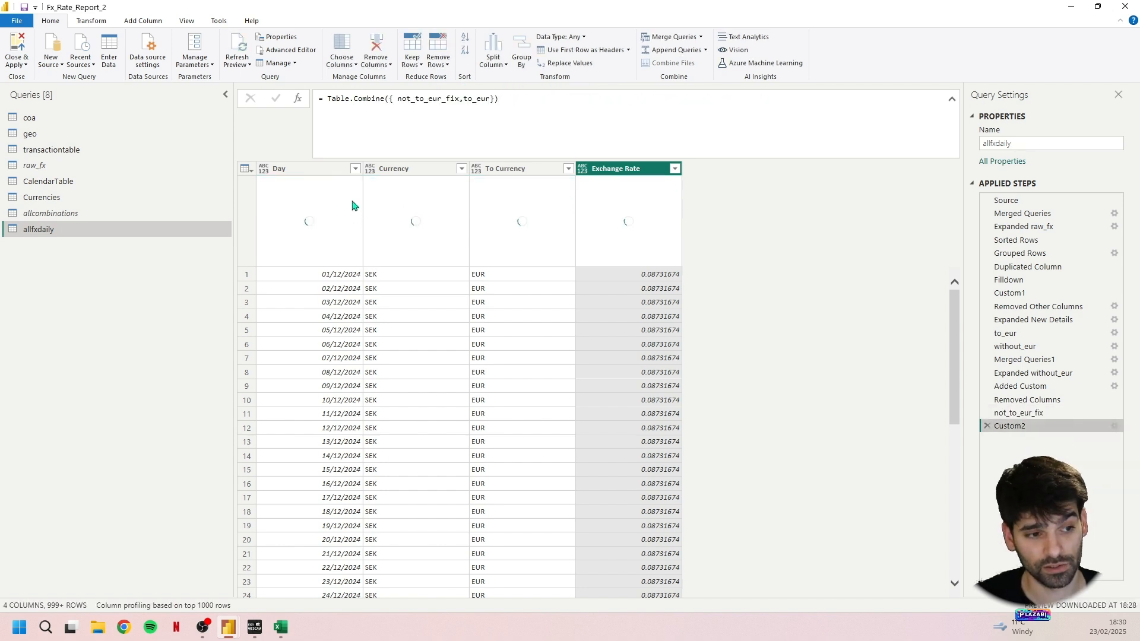